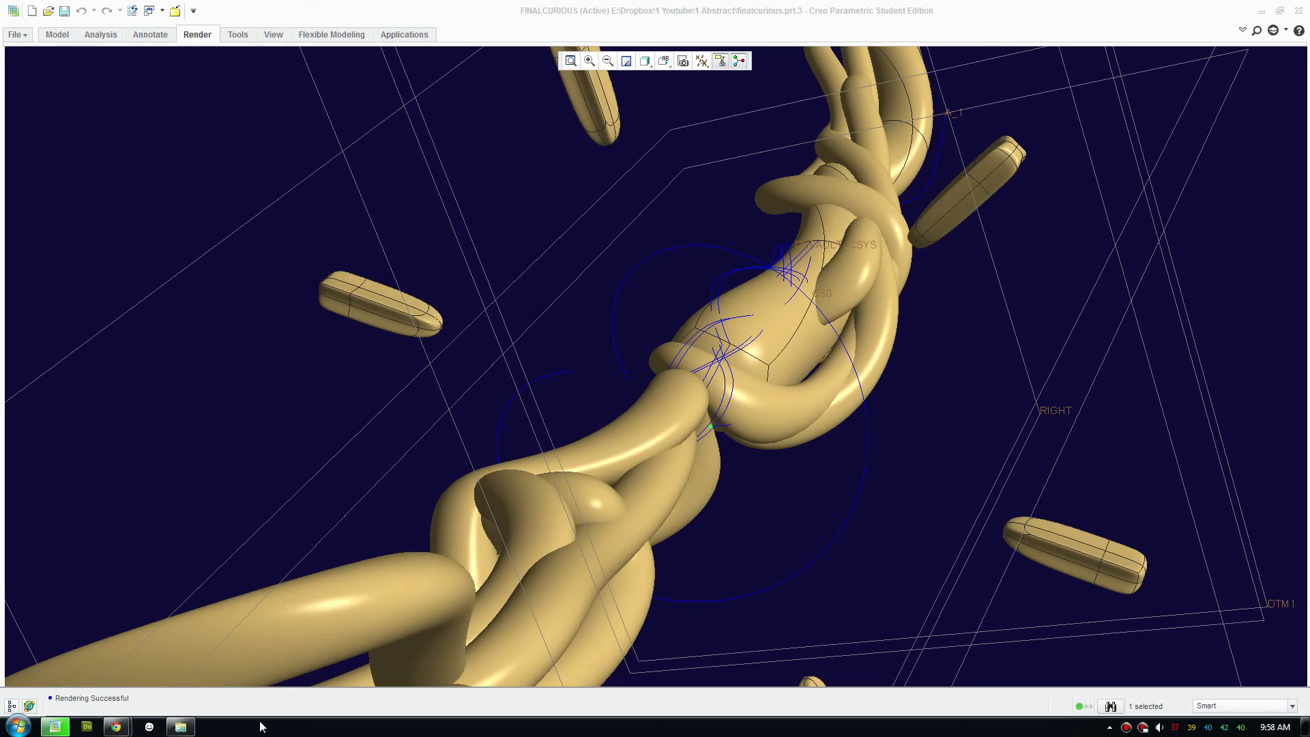
View the rendered image finalcurious3-Large.png from the 1 Abstract folder as a full-screen slide show.
{"action": "left_click", "coordinate": [189, 728]}
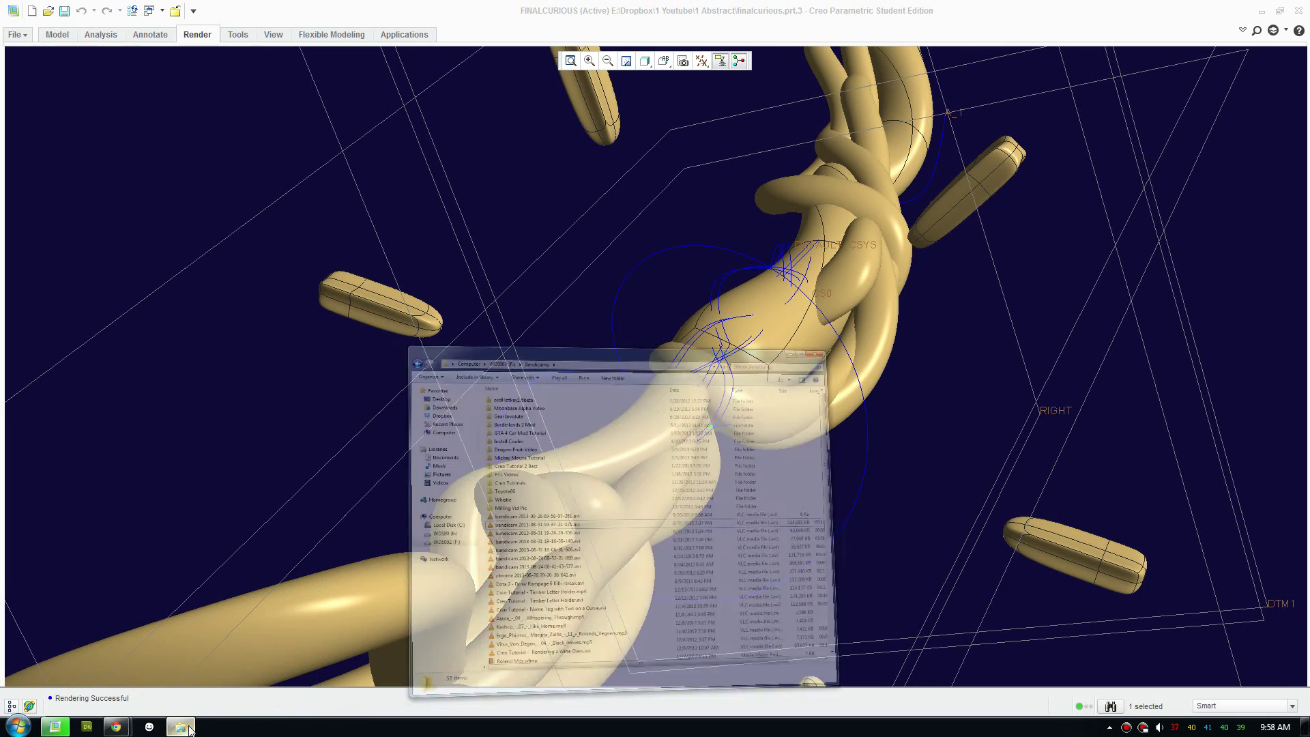
{"action": "left_click", "coordinate": [572, 125]}
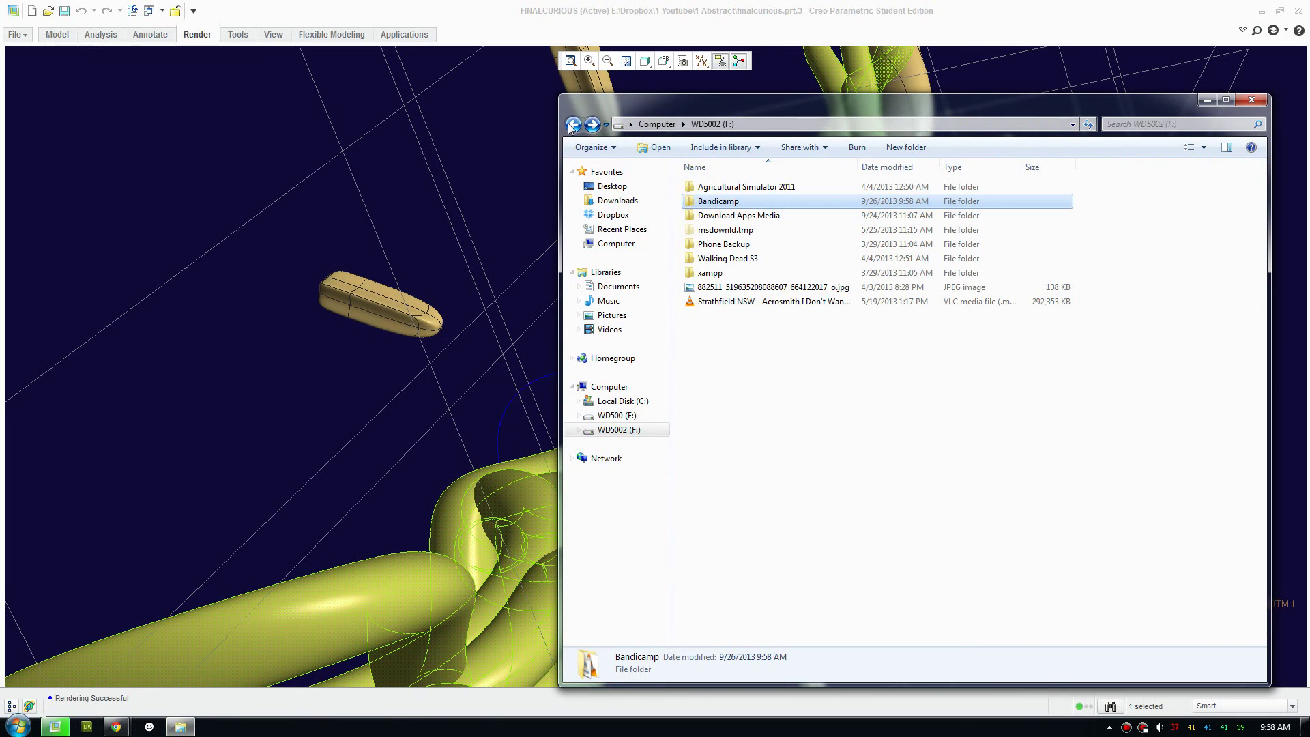
{"action": "left_click", "coordinate": [572, 124]}
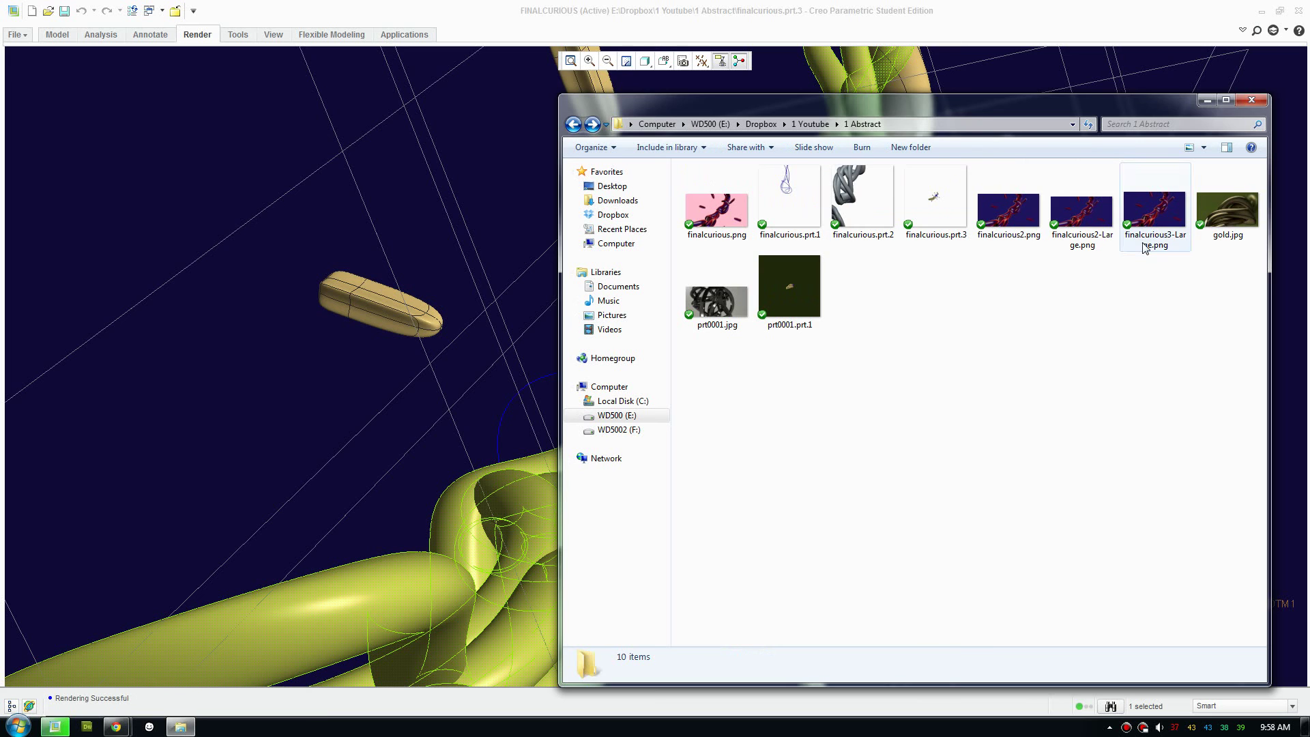
{"action": "double_click", "coordinate": [1153, 212]}
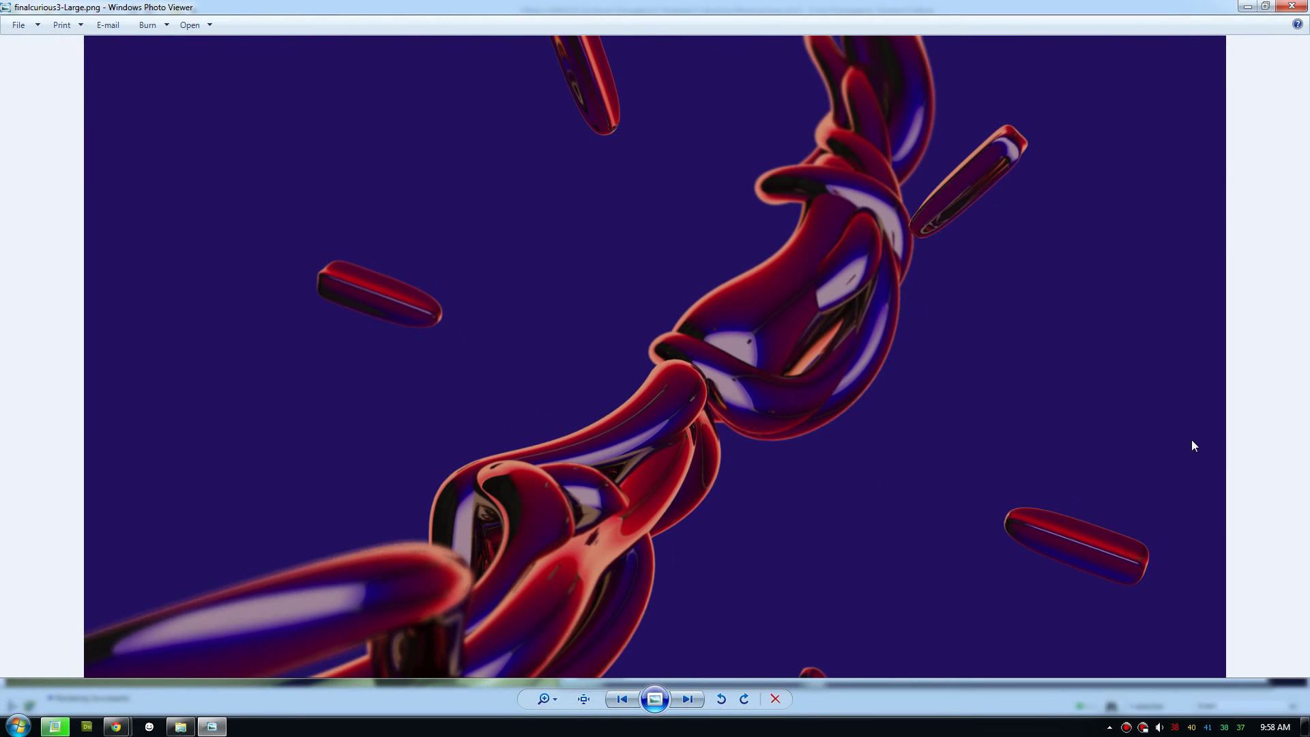
{"action": "left_click", "coordinate": [641, 704]}
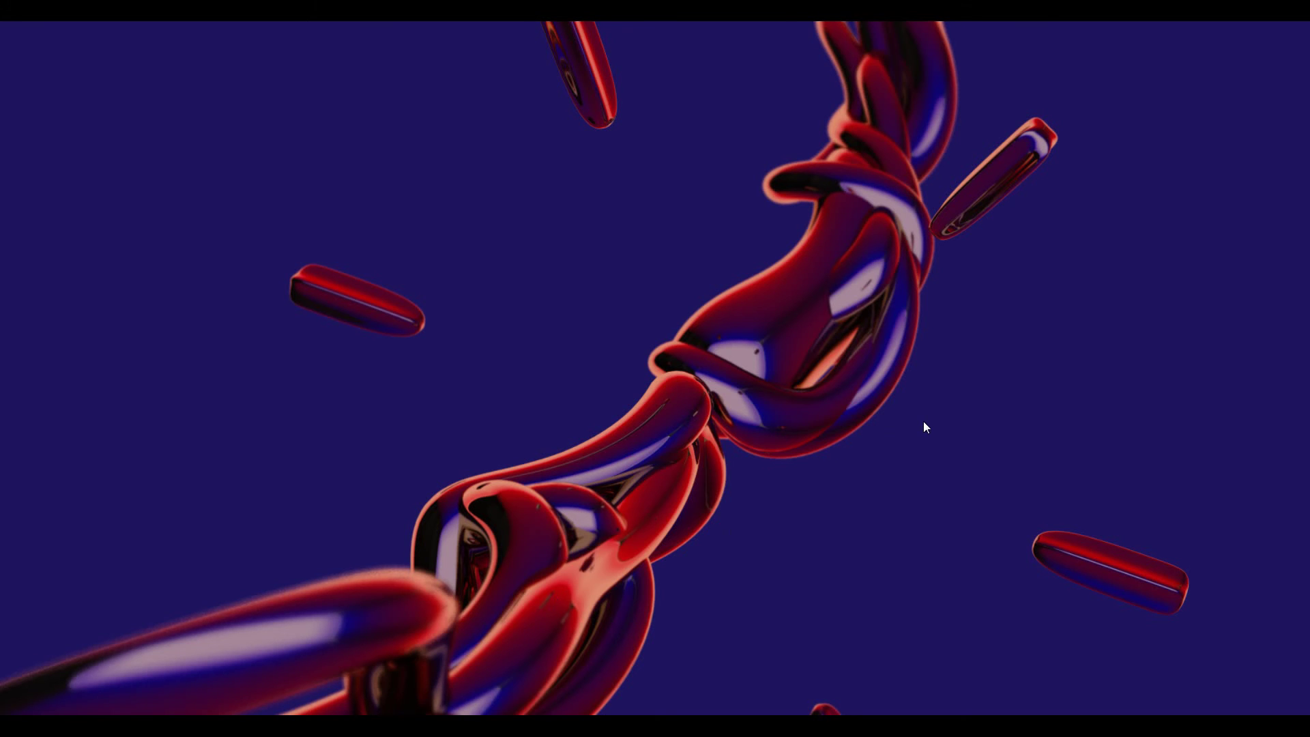
{"action": "key", "text": "Escape"}
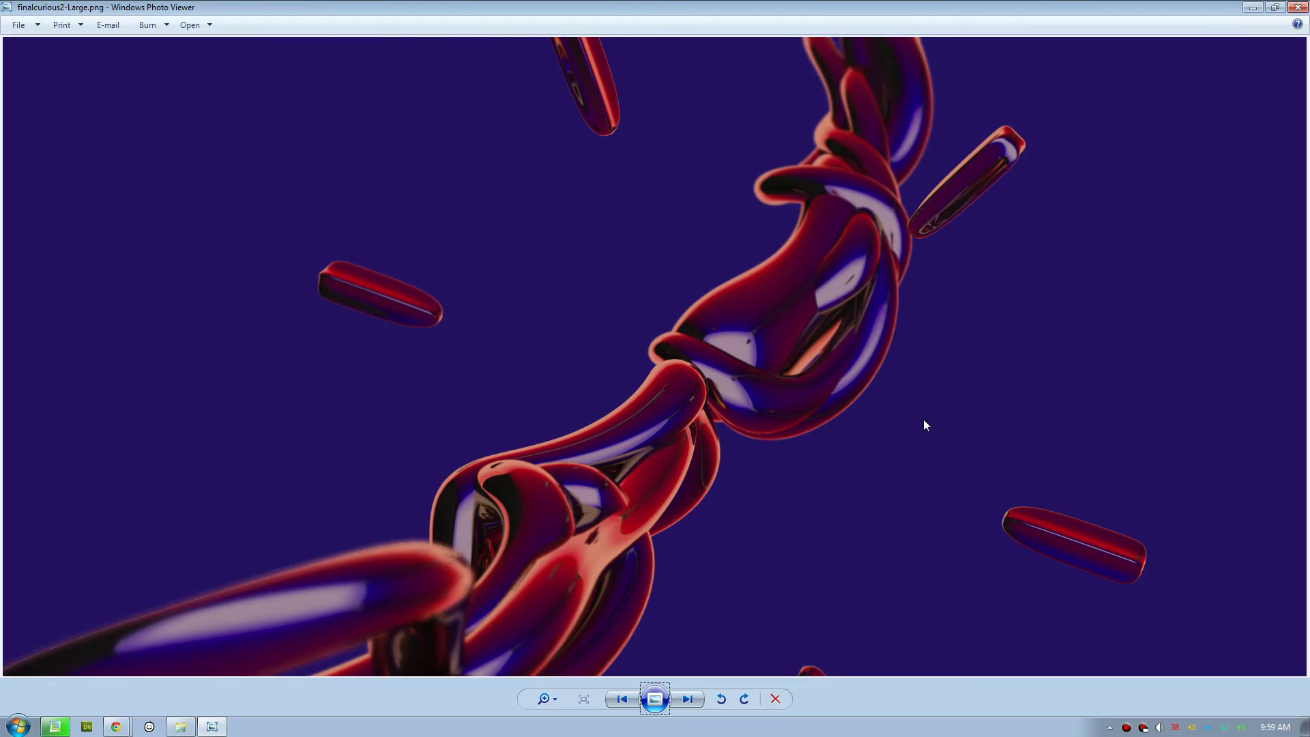
Switch to Creo Parametric and save the FINALCURIOUS part.
{"action": "left_click", "coordinate": [56, 726]}
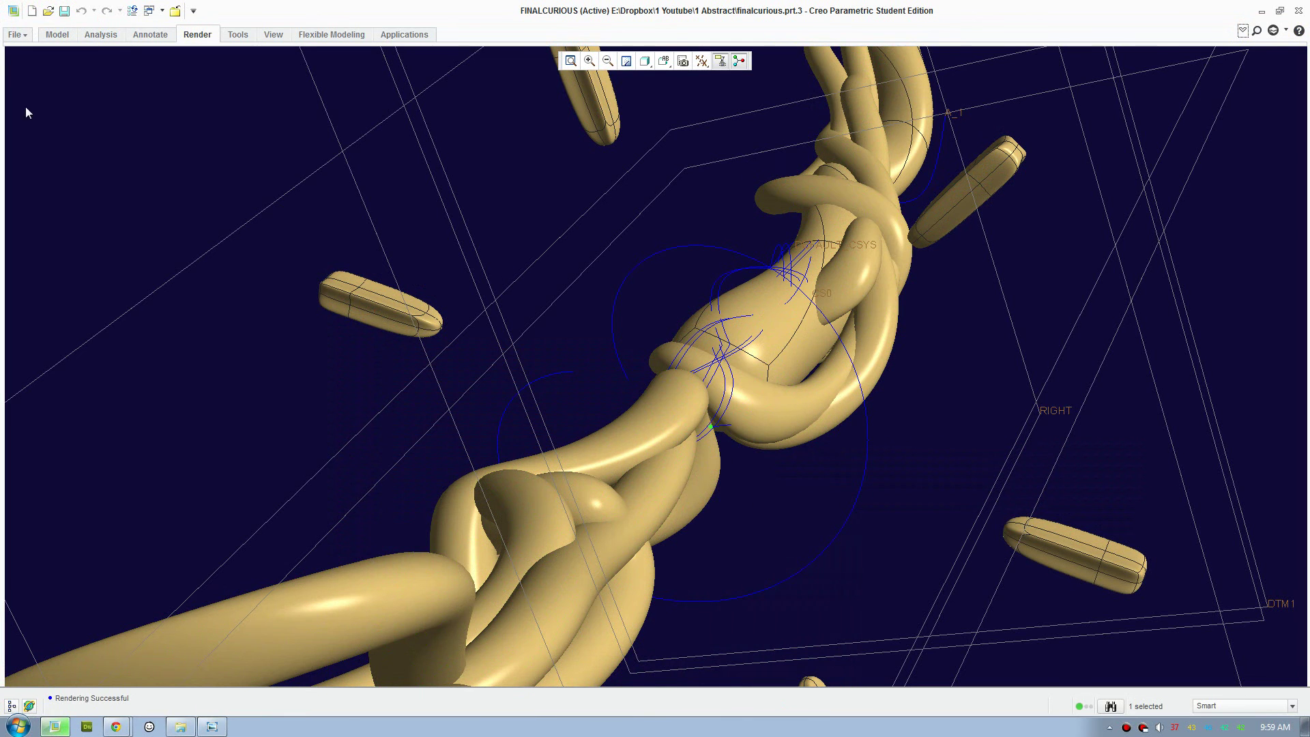
{"action": "left_click", "coordinate": [16, 34]}
{"action": "left_click", "coordinate": [36, 119]}
Examine the braided tube model and the surrounding capsule shapes from several angles and distances.
{"action": "scroll", "coordinate": [563, 273], "scroll_direction": "up", "scroll_amount": 2}
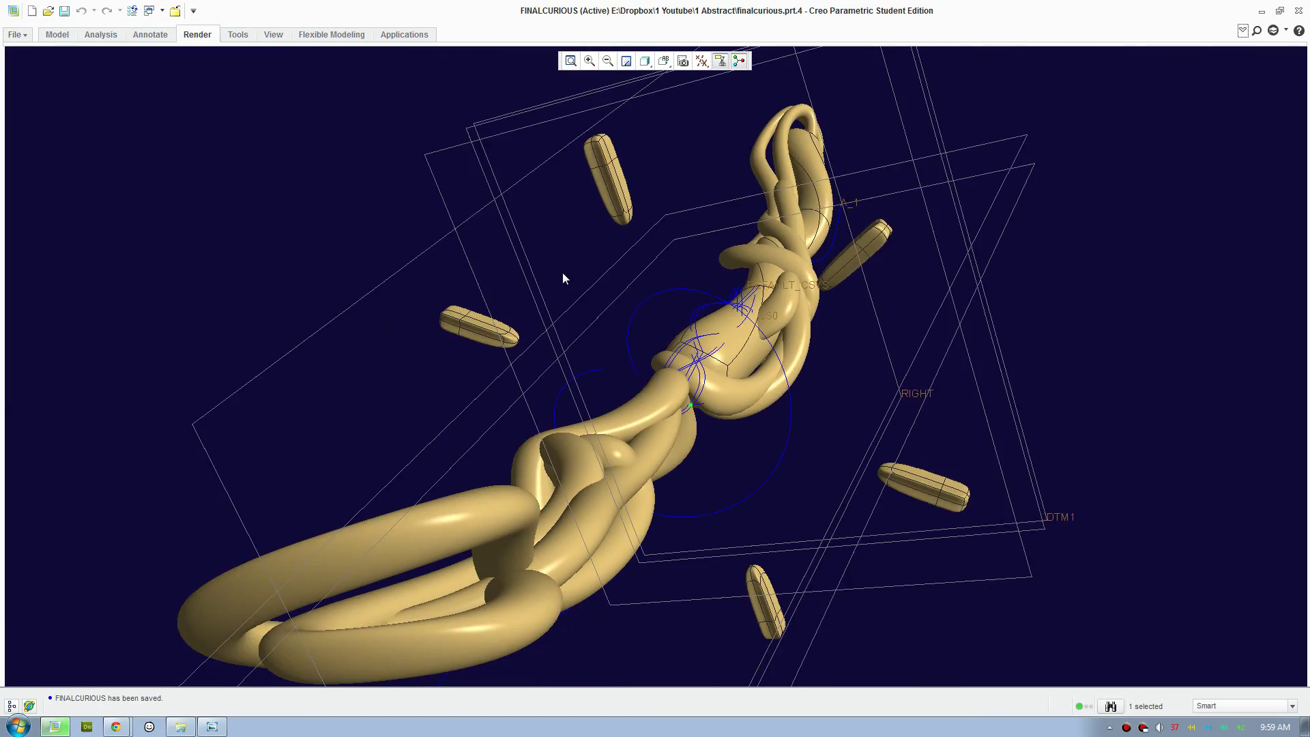
{"action": "middle_click_drag", "start_coordinate": [562, 273], "coordinate": [716, 409]}
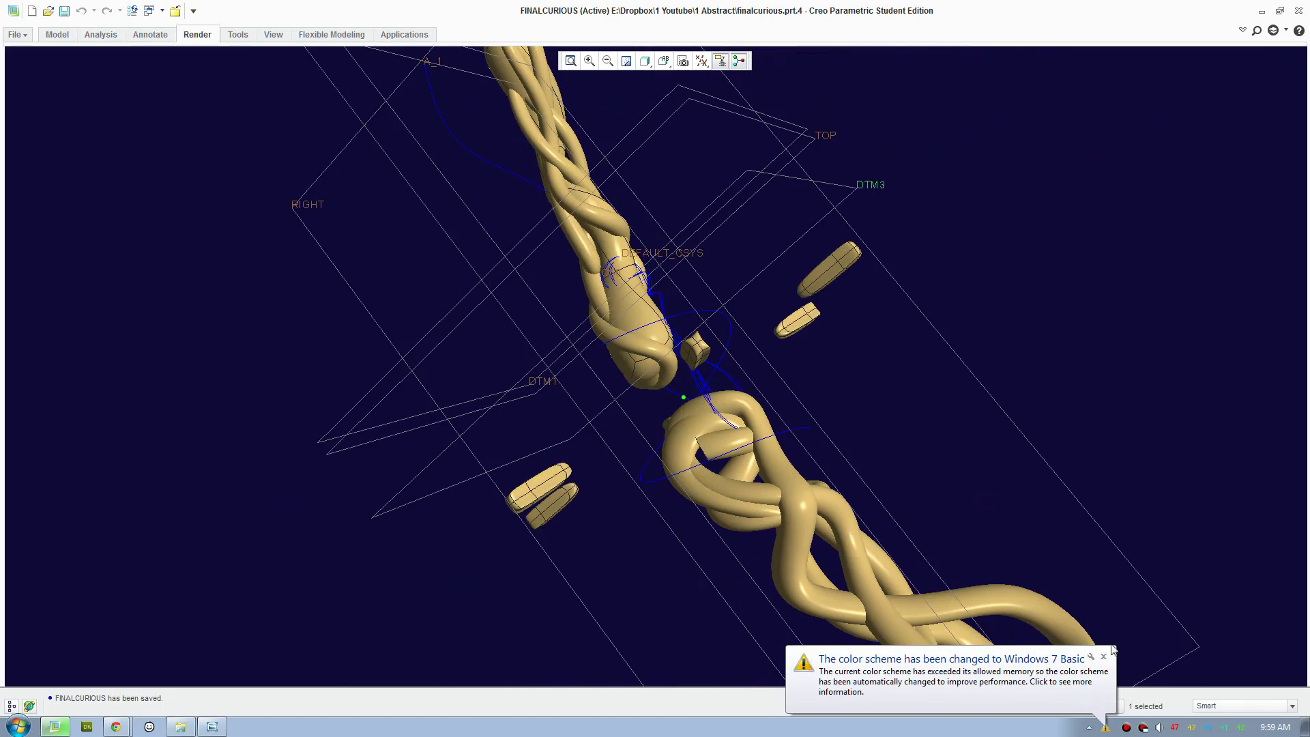
{"action": "left_click", "coordinate": [1104, 657]}
{"action": "middle_click_drag", "start_coordinate": [936, 423], "coordinate": [767, 436]}
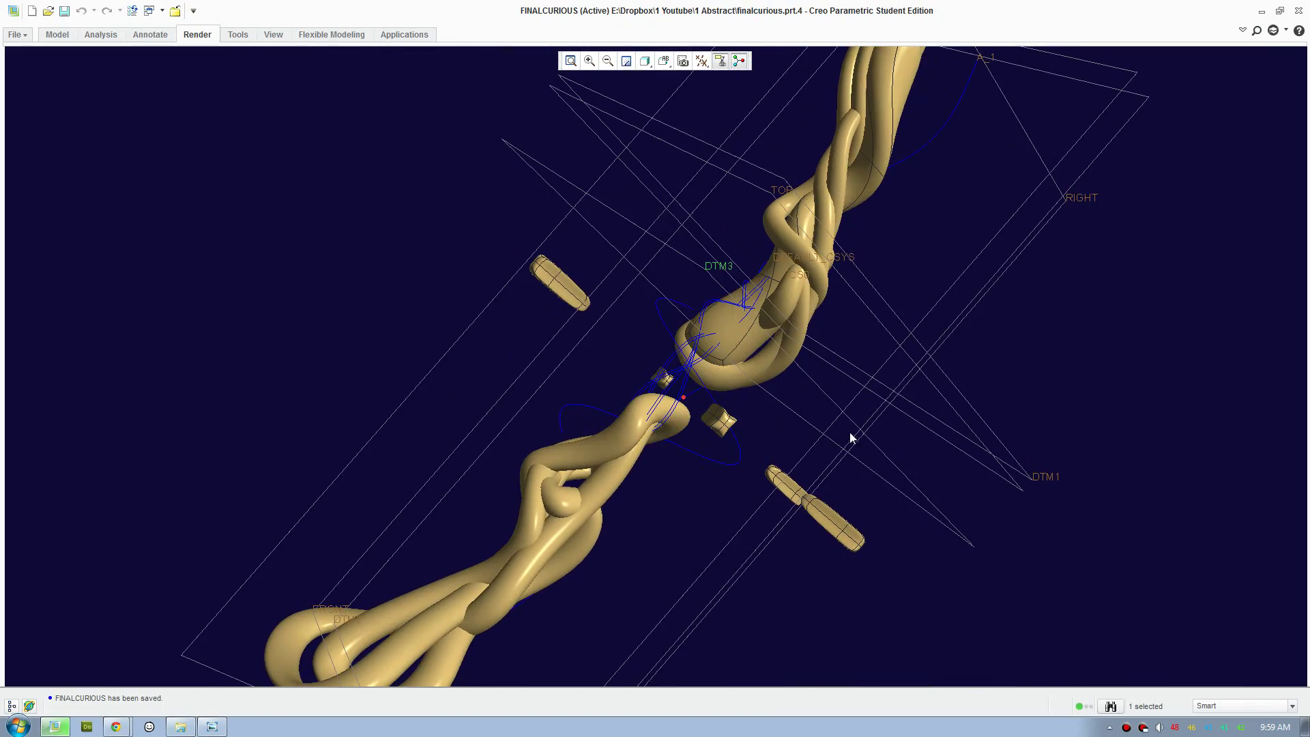
{"action": "mouse_move", "coordinate": [849, 432]}
{"action": "middle_mouse_down"}
{"action": "mouse_move", "coordinate": [760, 395]}
{"action": "mouse_move", "coordinate": [873, 418]}
{"action": "mouse_move", "coordinate": [790, 410]}
{"action": "middle_mouse_up"}
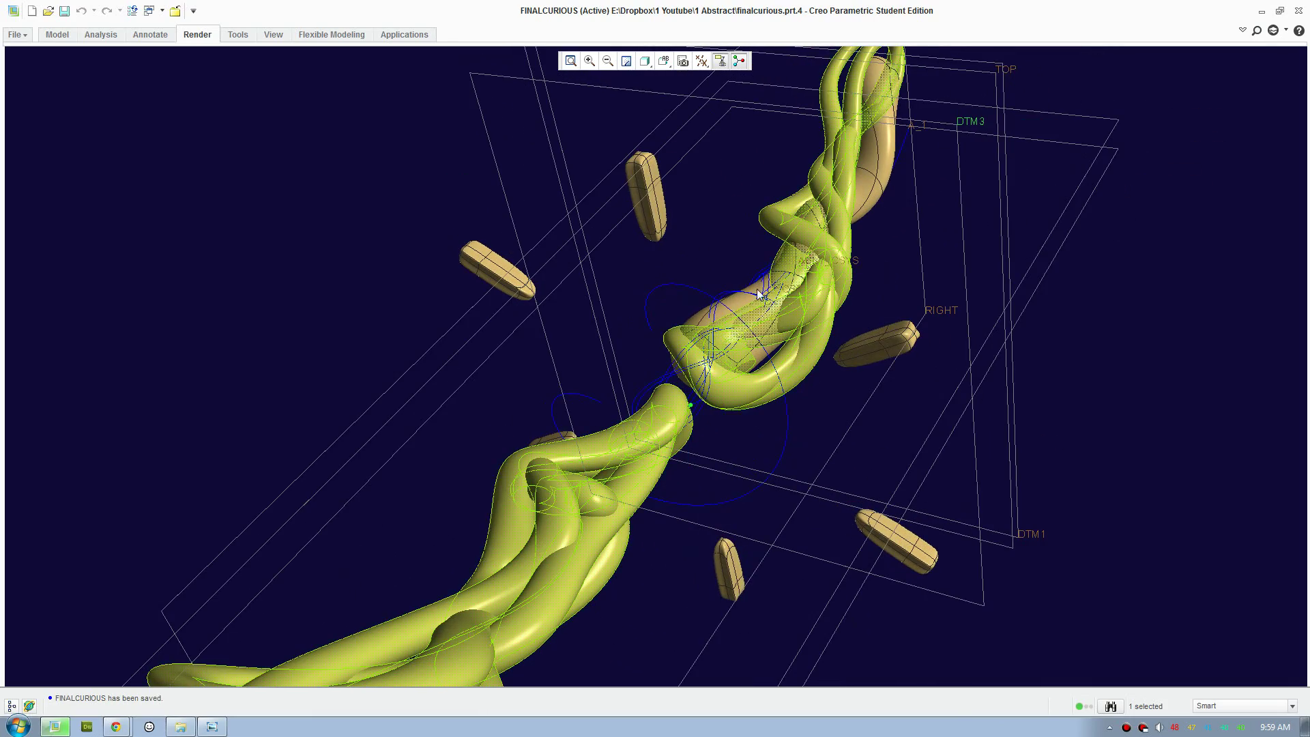
{"action": "scroll", "coordinate": [795, 430], "scroll_direction": "down", "scroll_amount": 3}
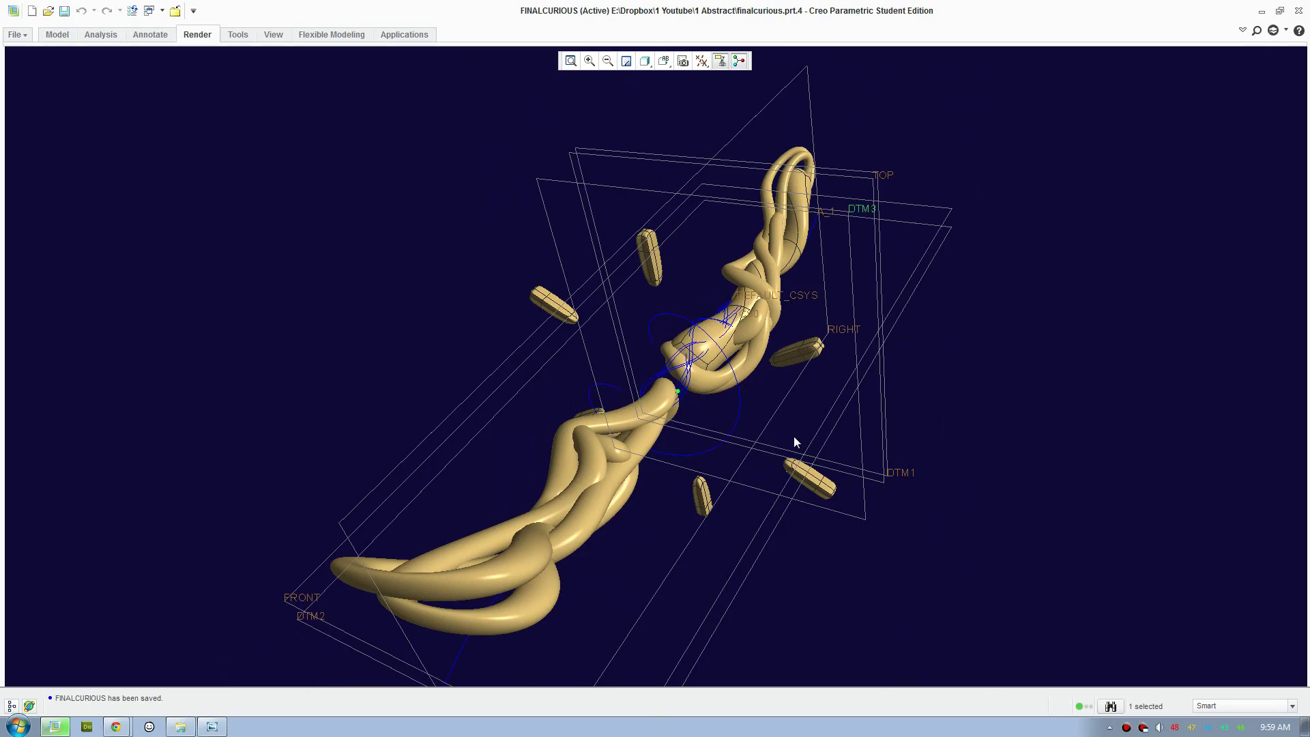
{"action": "middle_click_drag", "start_coordinate": [795, 438], "coordinate": [737, 375]}
{"action": "scroll", "coordinate": [734, 463], "scroll_direction": "up", "scroll_amount": 3}
{"action": "scroll", "coordinate": [734, 462], "scroll_direction": "down", "scroll_amount": 3}
{"action": "scroll", "coordinate": [737, 375], "scroll_direction": "up", "scroll_amount": 3}
{"action": "middle_click_drag", "start_coordinate": [824, 444], "coordinate": [784, 451]}
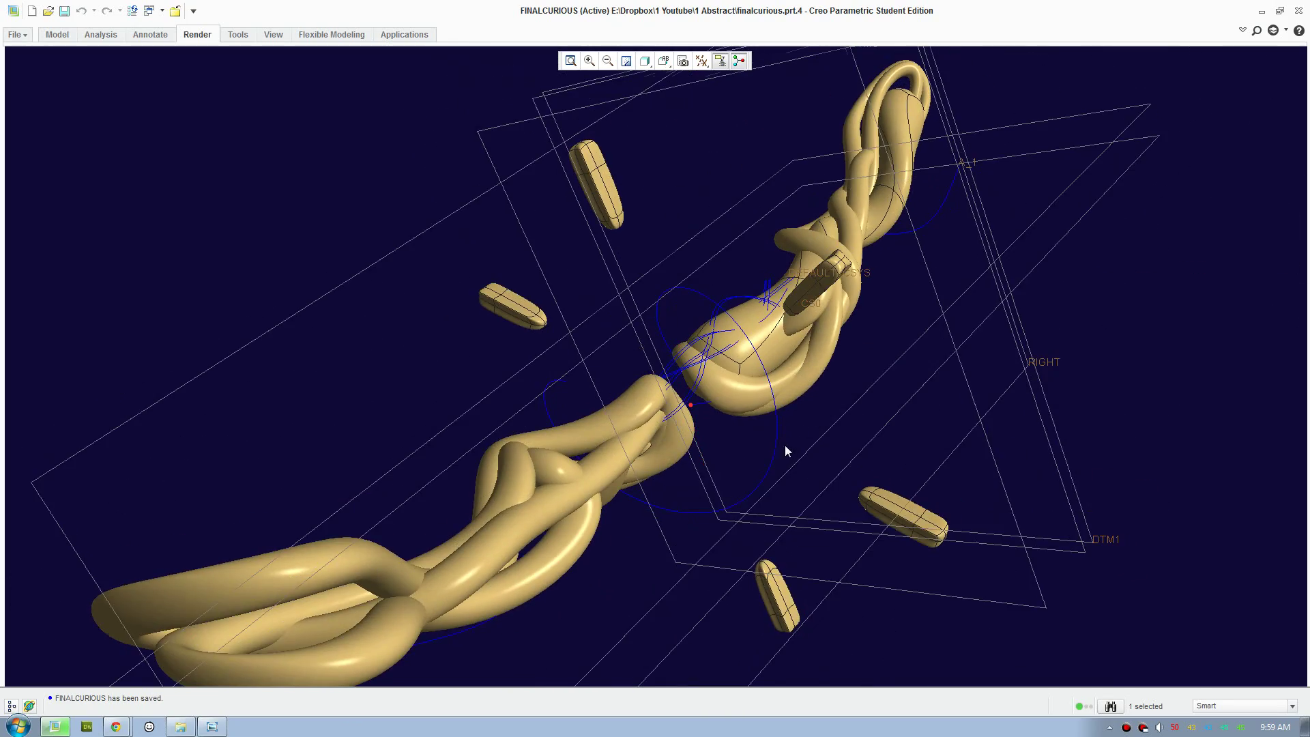
Close the FINALCURIOUS part and restore the minimized ribbon to its full display.
{"action": "left_click", "coordinate": [24, 36]}
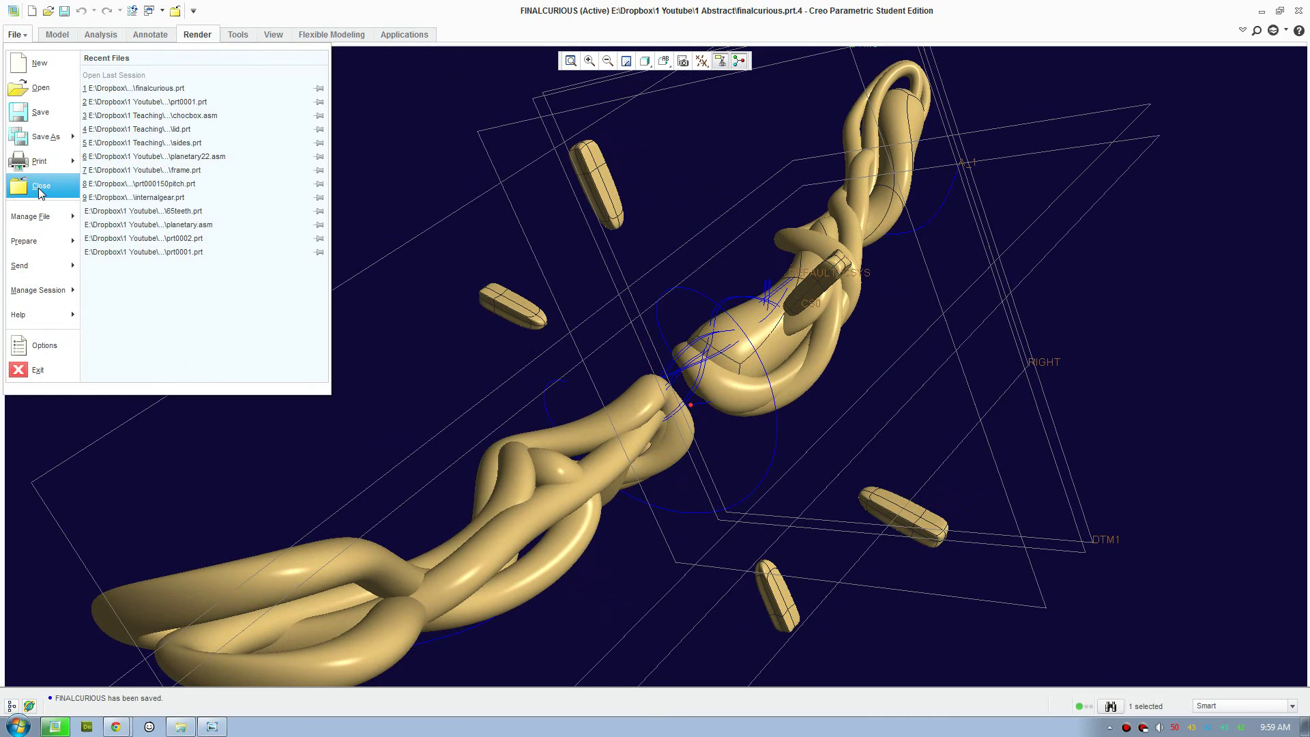
{"action": "left_click", "coordinate": [41, 182]}
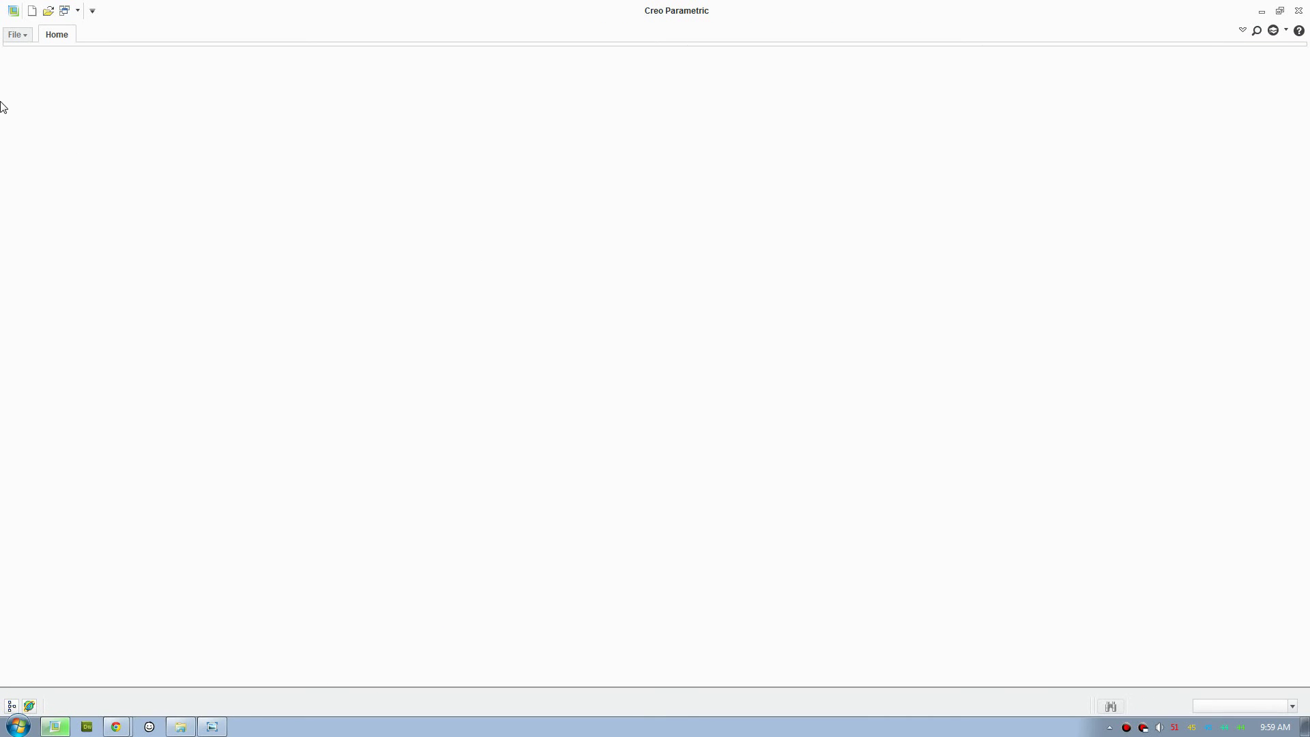
{"action": "right_click", "coordinate": [107, 34]}
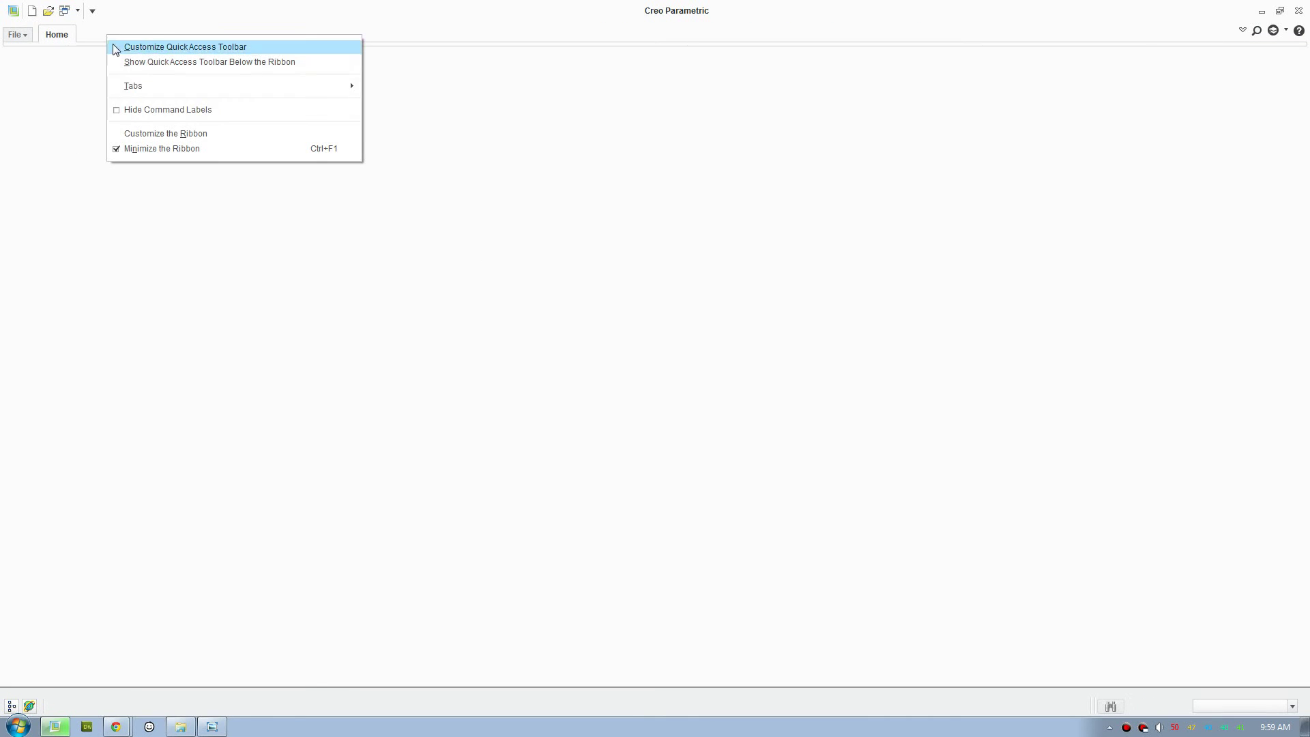
{"action": "left_click", "coordinate": [157, 148]}
Create a new solid part named CuriousInspirted using the default template.
{"action": "left_click", "coordinate": [31, 10]}
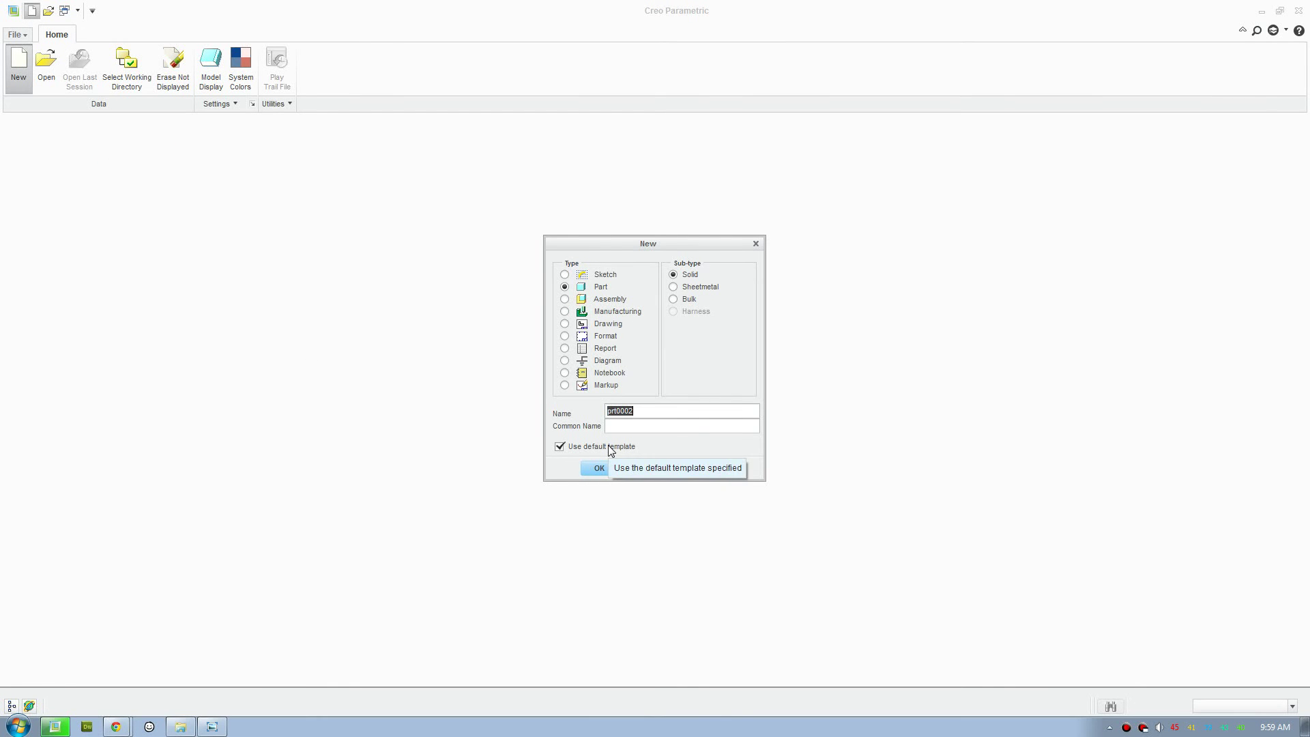
{"action": "type", "text": "CuriousInspired"}
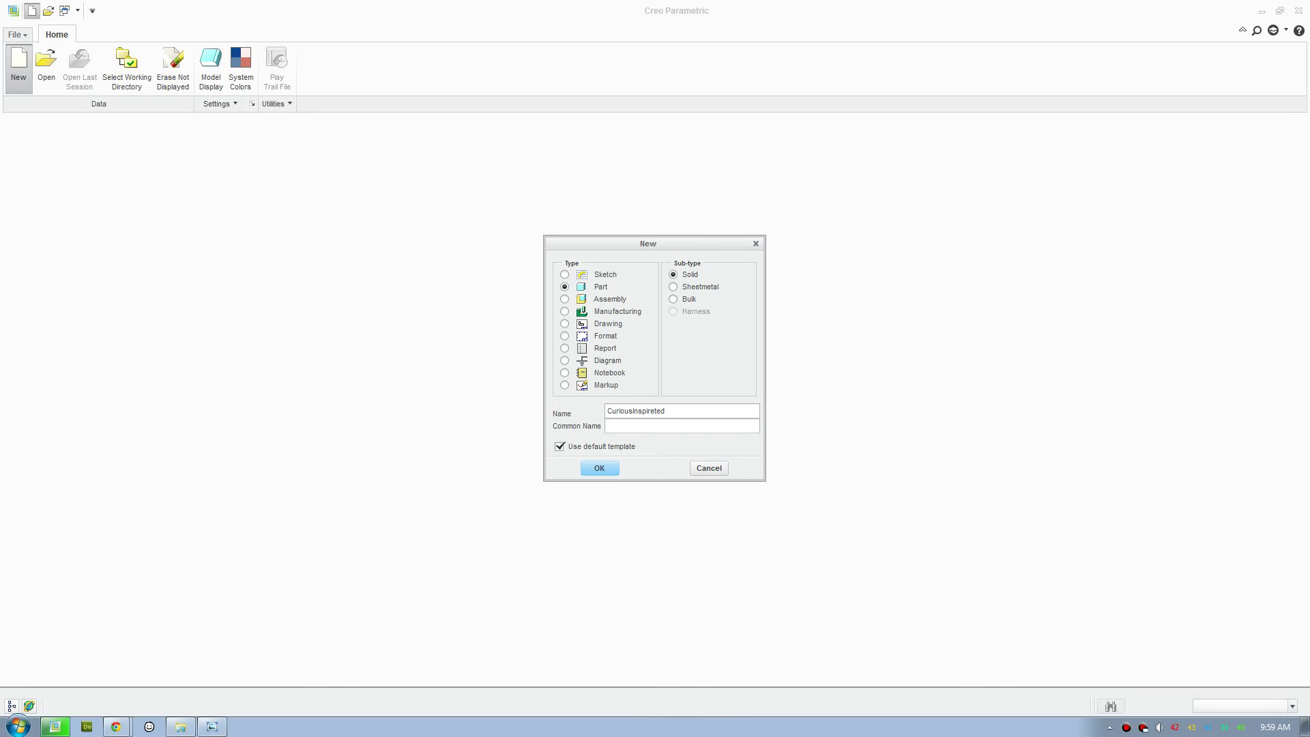
{"action": "key", "text": "Return"}
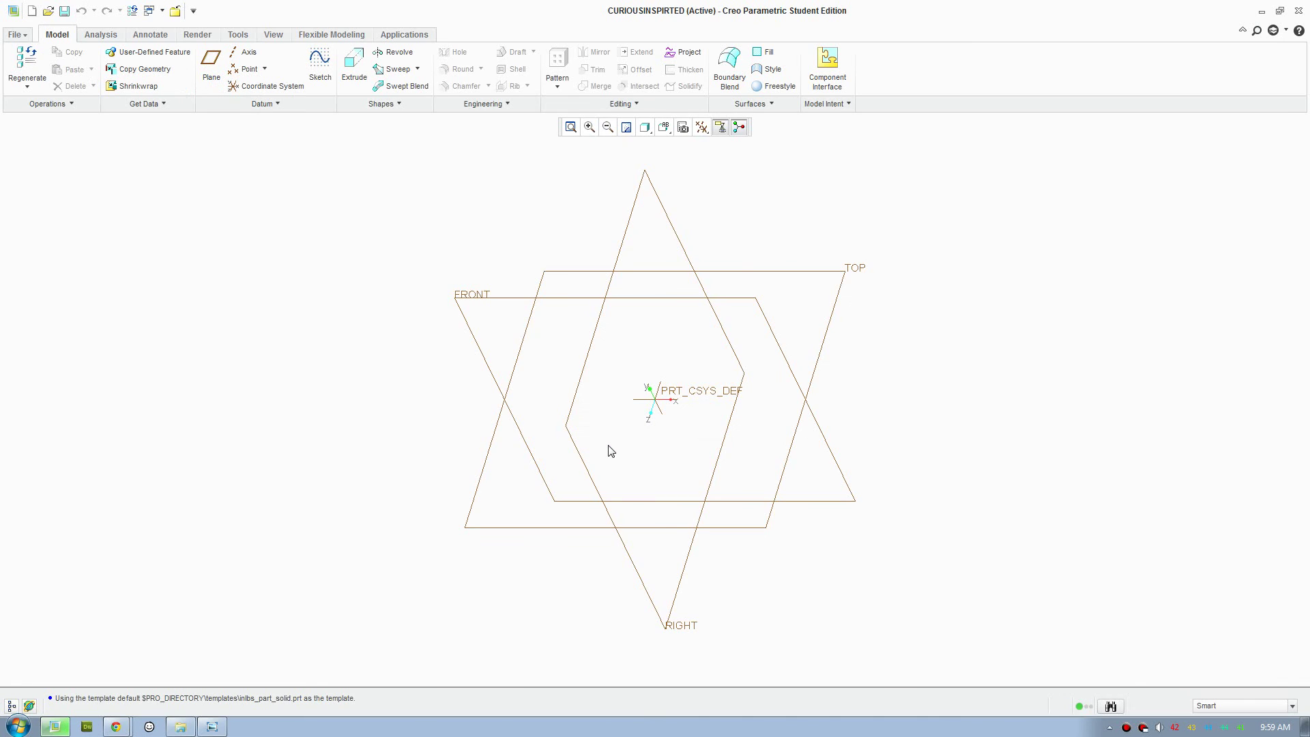
Show the model tree and narrow it to leave more room for the graphics area.
{"action": "left_click", "coordinate": [11, 705]}
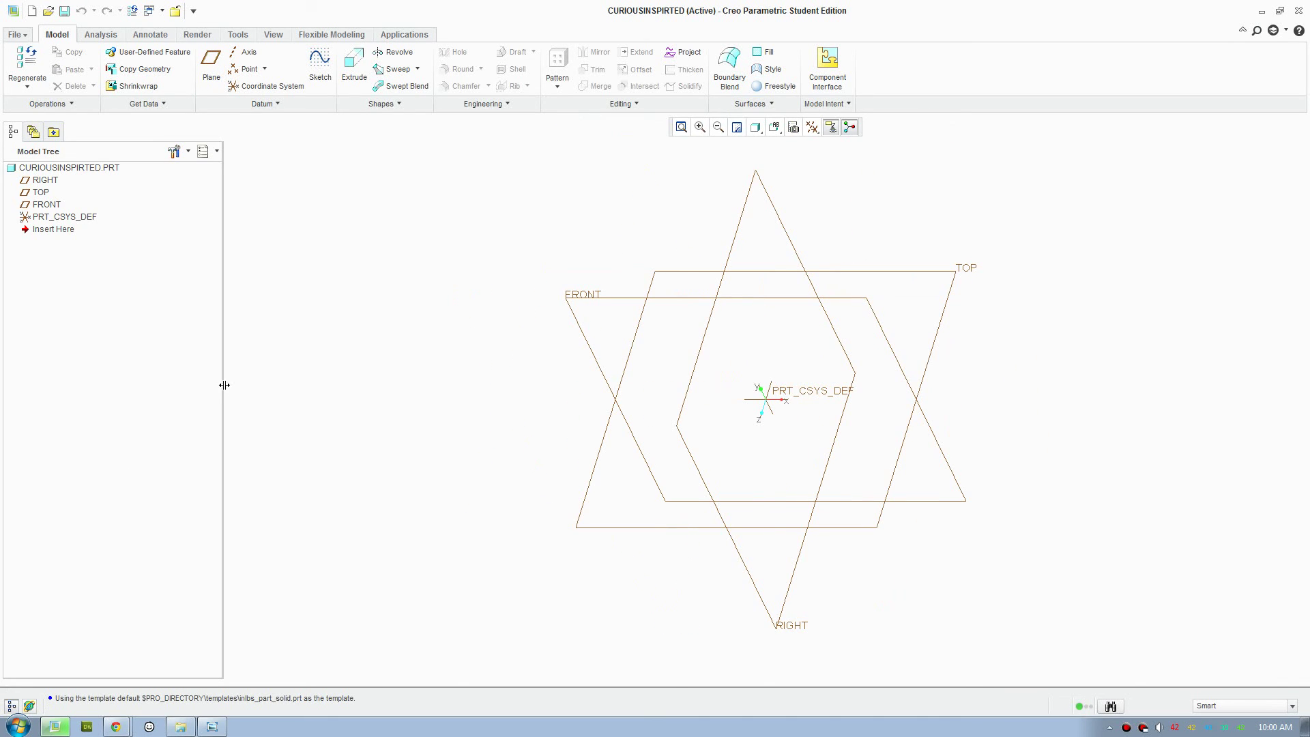
{"action": "left_click_drag", "start_coordinate": [218, 383], "coordinate": [142, 362]}
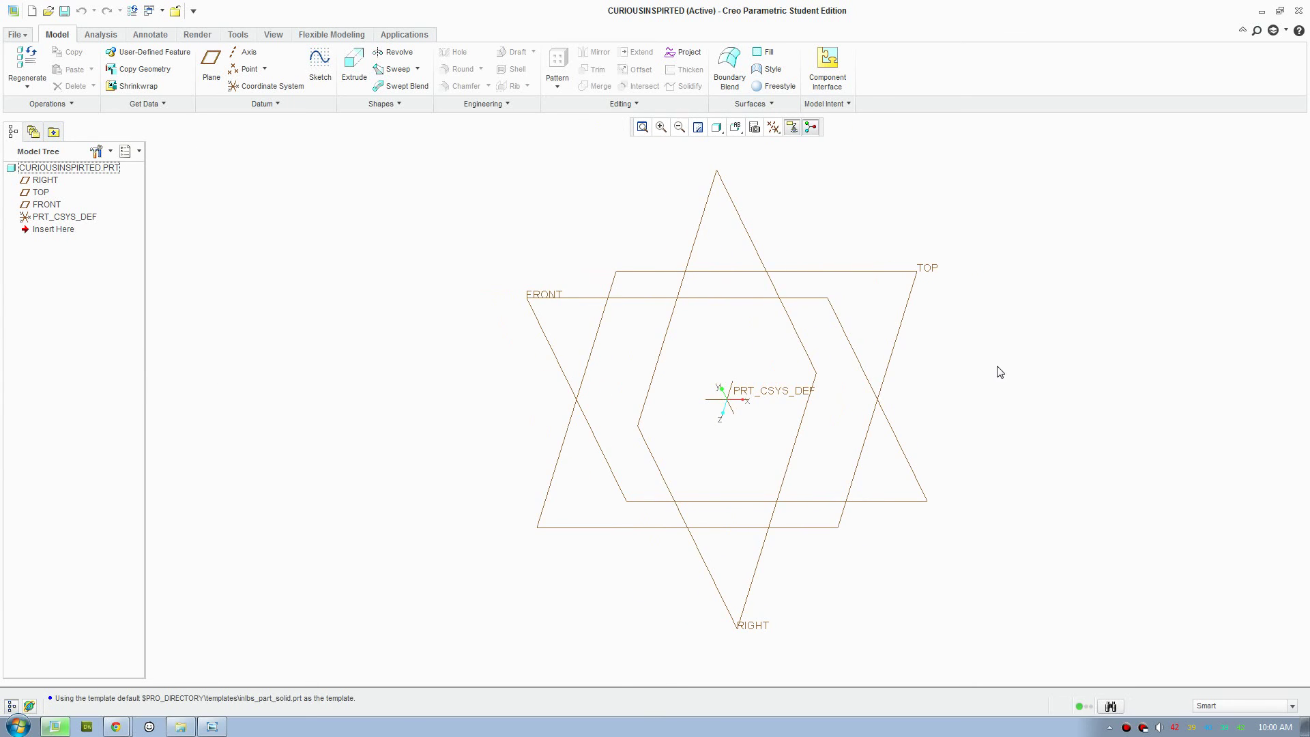
{"action": "scroll", "coordinate": [916, 296], "scroll_direction": "up", "scroll_amount": 3}
{"action": "scroll", "coordinate": [918, 293], "scroll_direction": "down", "scroll_amount": 1}
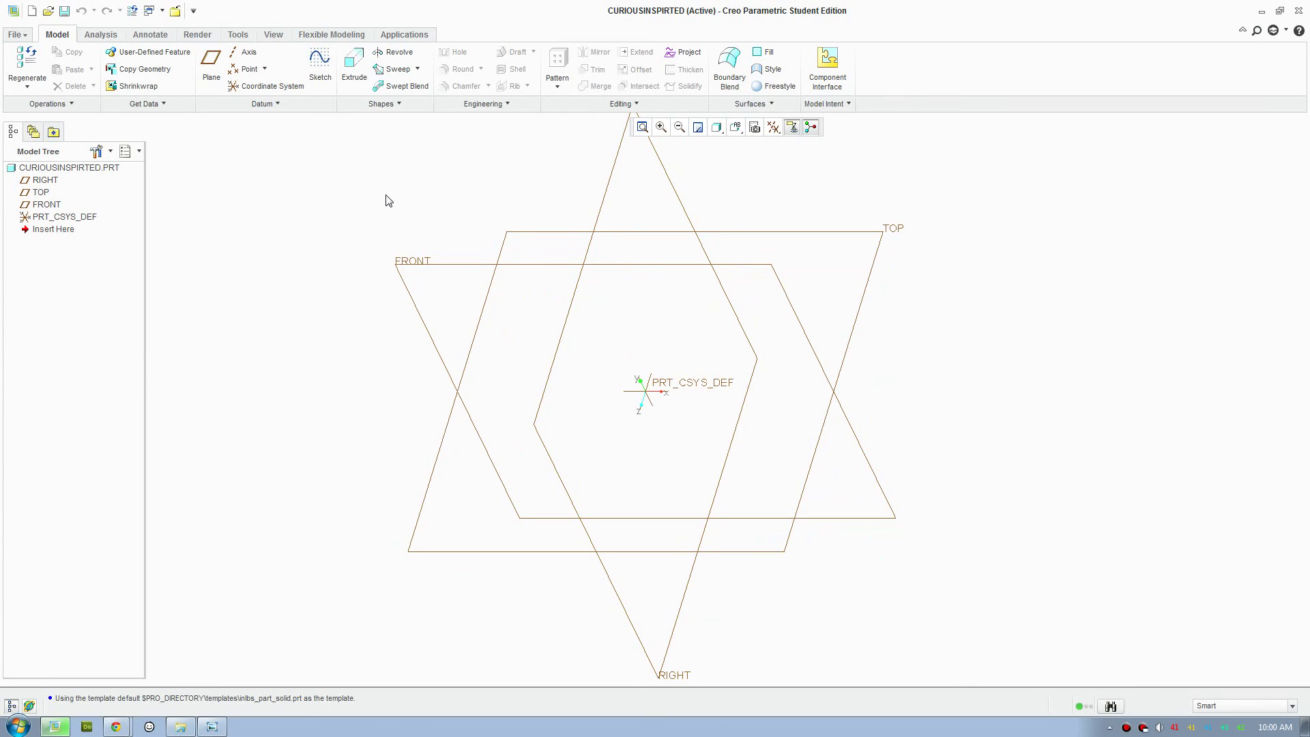
Start a Style feature, set the FRONT datum plane as the active plane and orient the view parallel to it.
{"action": "left_click", "coordinate": [770, 77]}
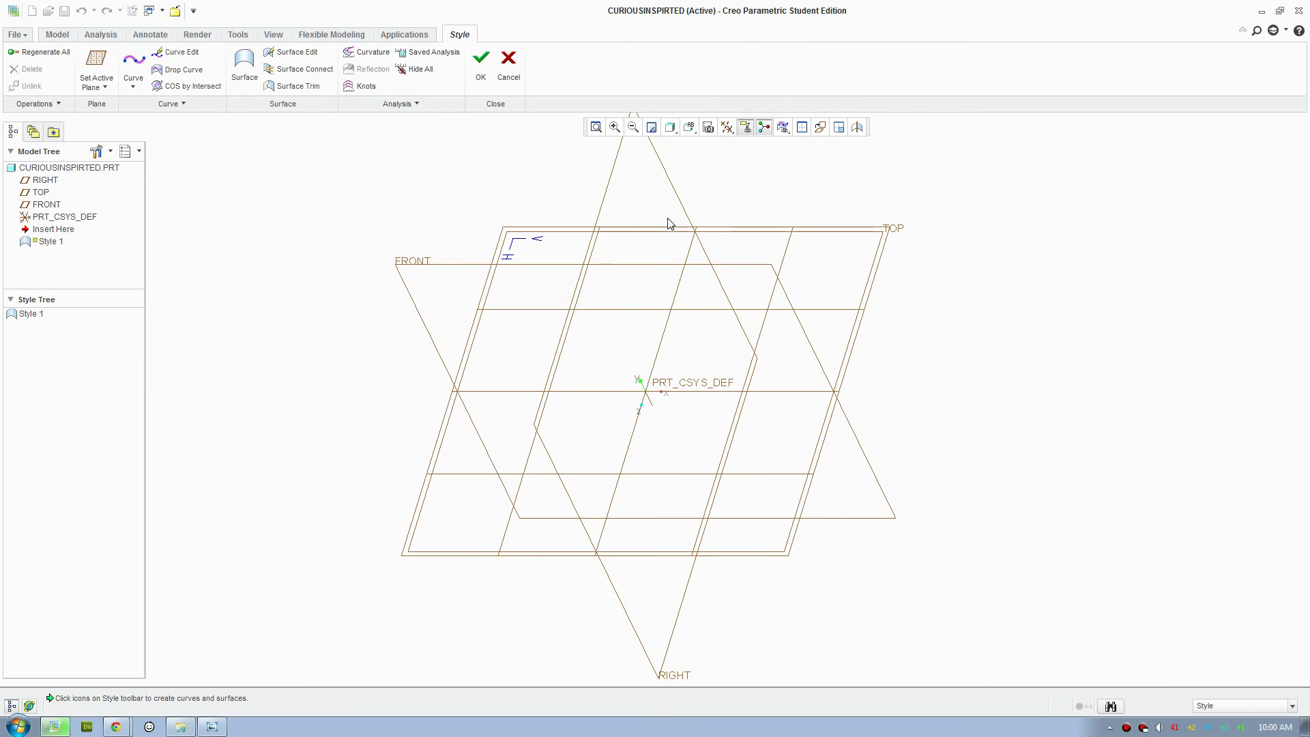
{"action": "middle_click_drag", "start_coordinate": [368, 195], "coordinate": [426, 231]}
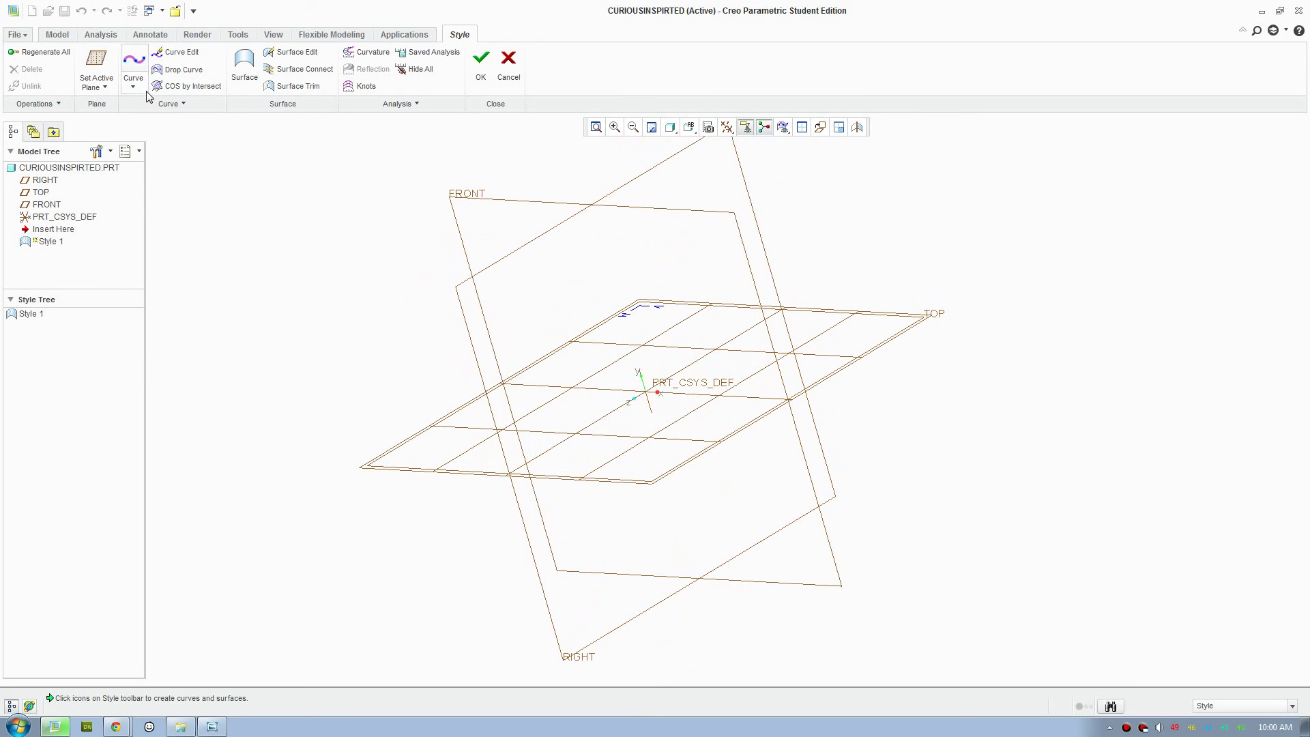
{"action": "left_click", "coordinate": [96, 65]}
{"action": "left_click", "coordinate": [506, 201]}
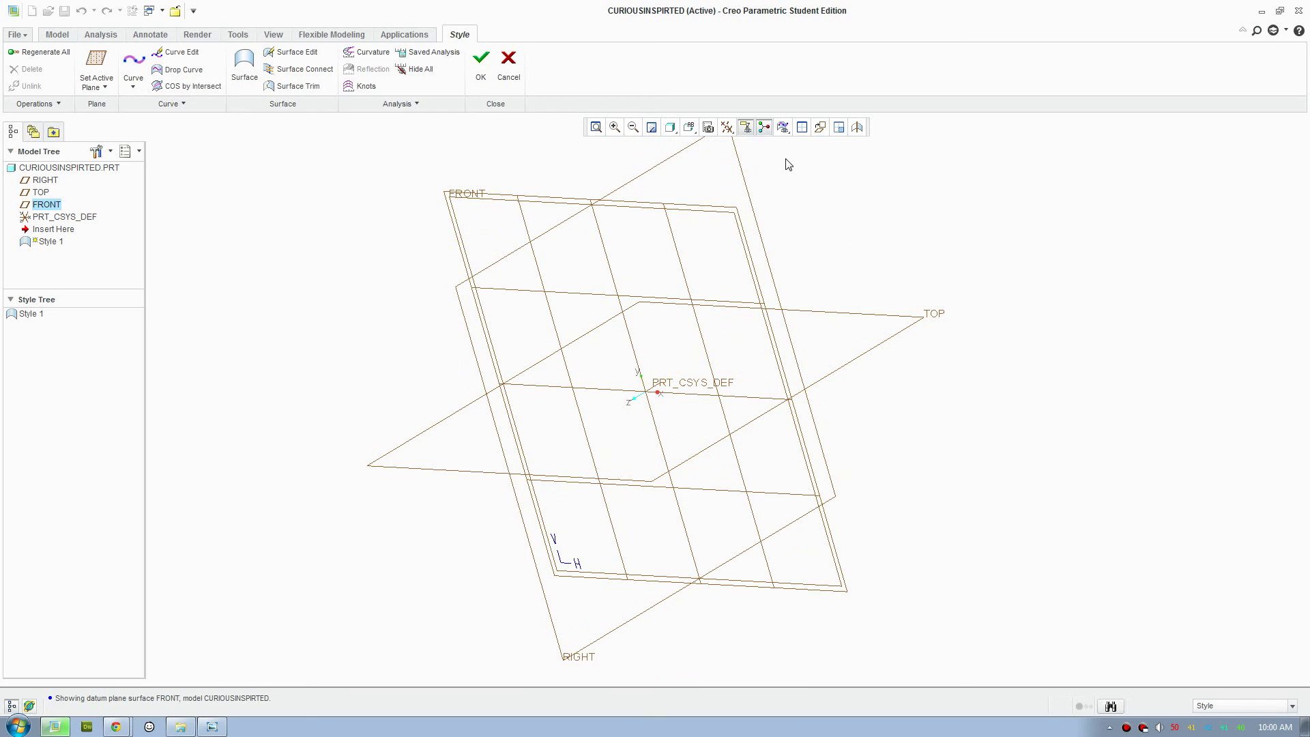
{"action": "left_click", "coordinate": [820, 127]}
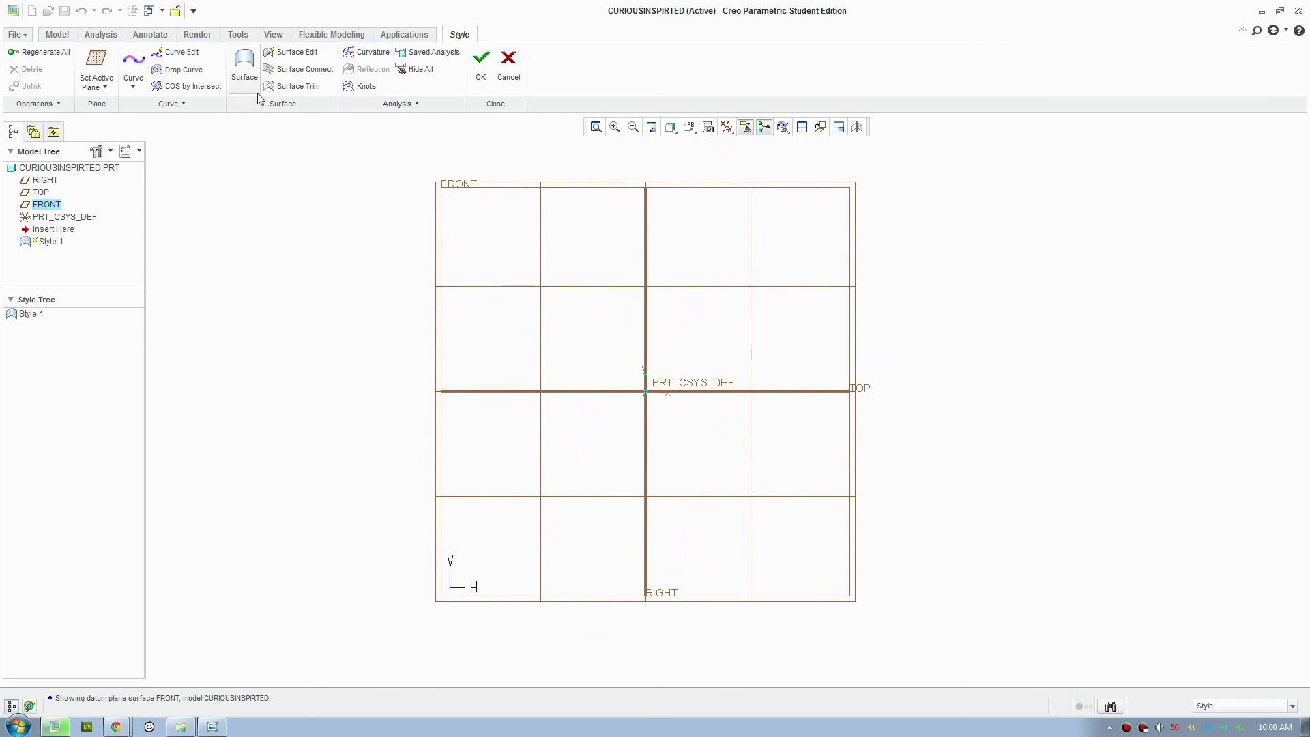
Start a free curve with a small hook just above the origin, then extend it up and over a tall loop above the FRONT plane.
{"action": "left_click", "coordinate": [133, 61]}
{"action": "scroll", "coordinate": [723, 273], "scroll_direction": "up", "scroll_amount": 2}
{"action": "scroll", "coordinate": [731, 267], "scroll_direction": "up", "scroll_amount": 1}
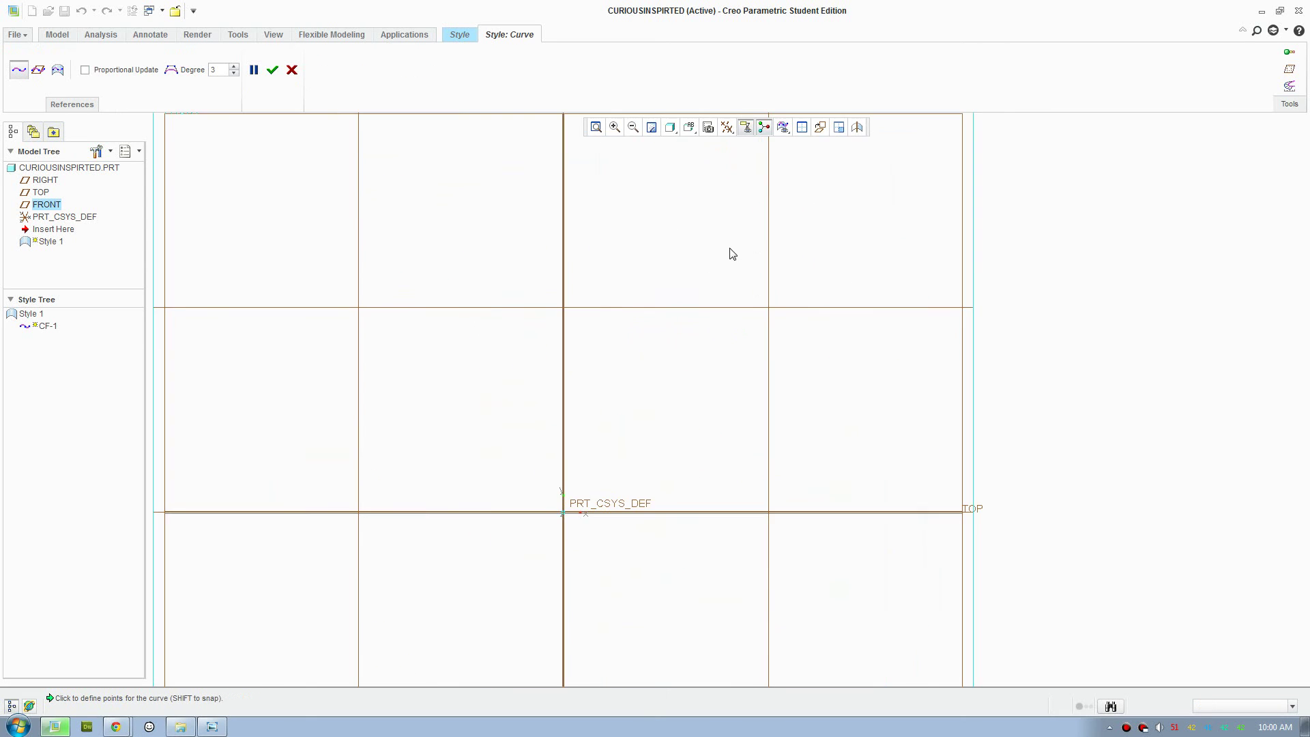
{"action": "middle_click_drag", "start_coordinate": [627, 321], "coordinate": [611, 415], "text": "shift"}
{"action": "scroll", "coordinate": [612, 415], "scroll_direction": "down", "scroll_amount": 1}
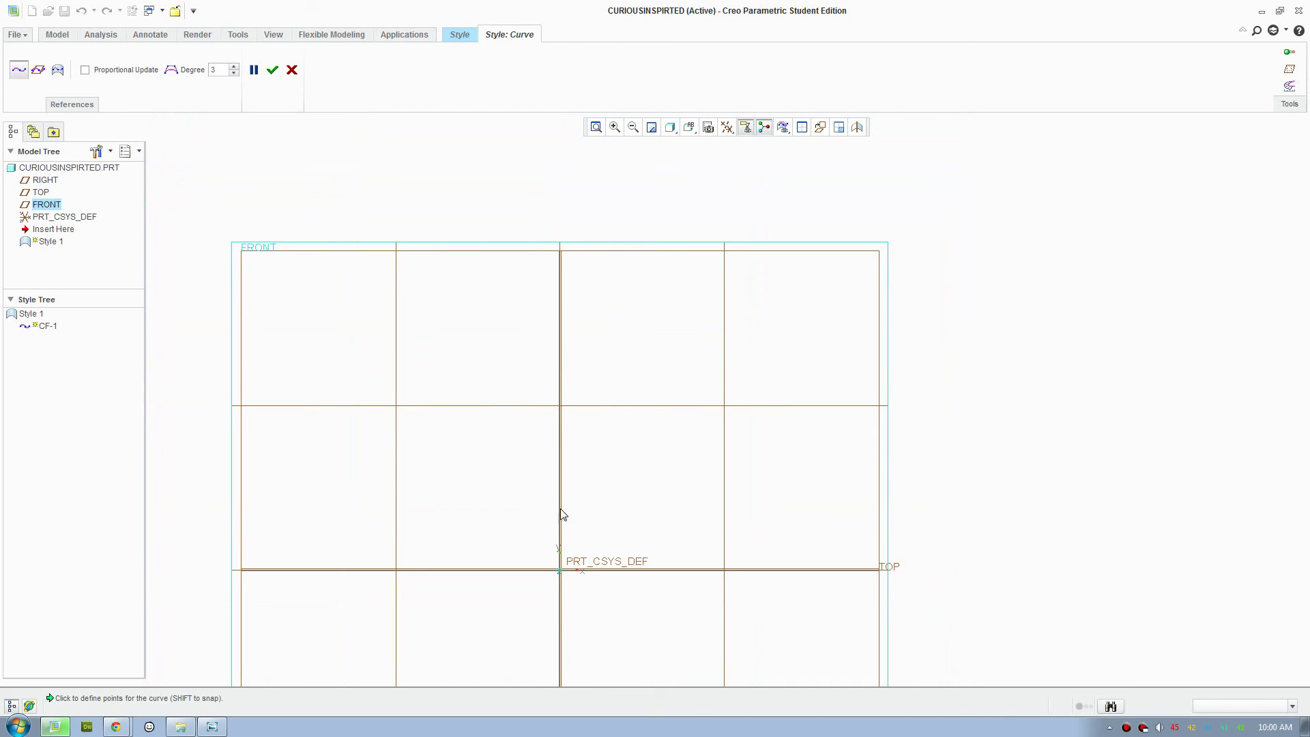
{"action": "left_click", "coordinate": [562, 484]}
{"action": "left_click", "coordinate": [573, 512]}
{"action": "left_click", "coordinate": [563, 557]}
{"action": "left_click", "coordinate": [535, 493]}
{"action": "left_click", "coordinate": [579, 403]}
{"action": "left_click", "coordinate": [593, 281]}
{"action": "left_click", "coordinate": [536, 189]}
{"action": "left_click", "coordinate": [519, 292]}
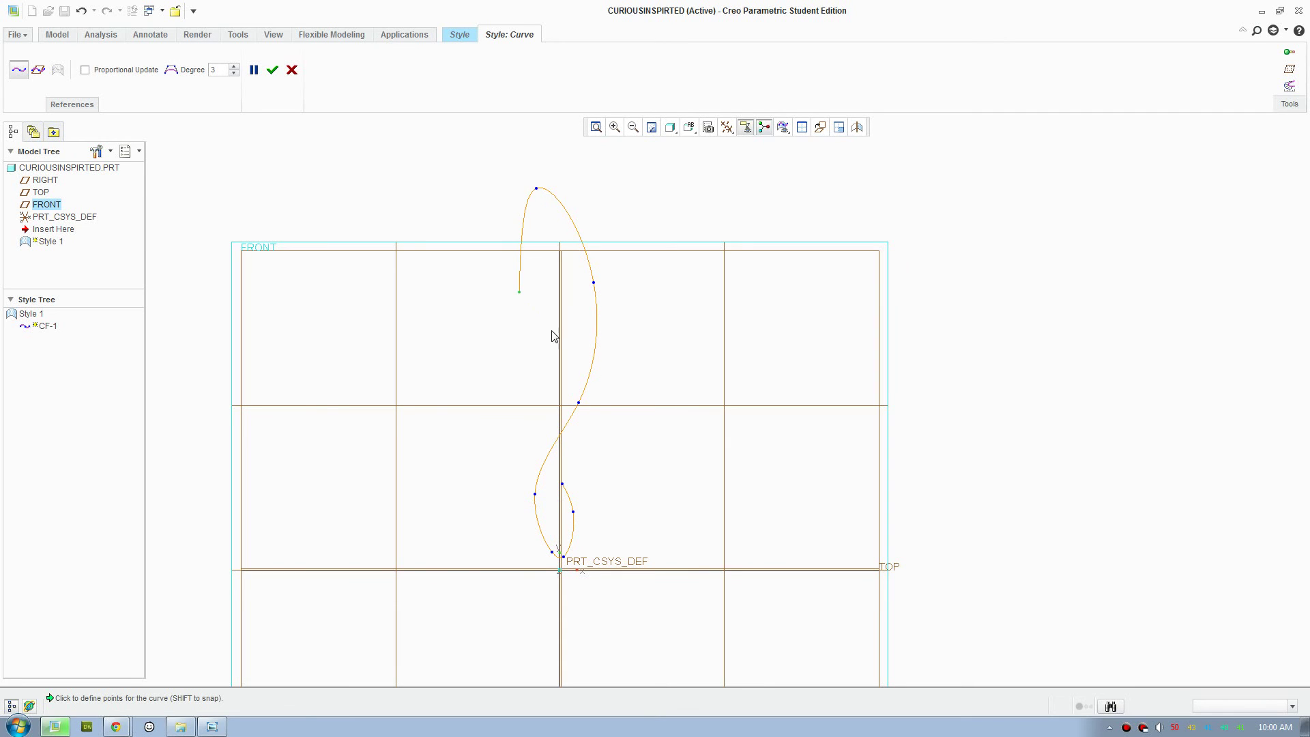
Continue the curve downward in alternating waves across the vertical centre line to just above the origin.
{"action": "left_click", "coordinate": [578, 360]}
{"action": "left_click", "coordinate": [573, 392]}
{"action": "left_click", "coordinate": [527, 412]}
{"action": "left_click", "coordinate": [534, 453]}
{"action": "left_click", "coordinate": [569, 460]}
{"action": "left_click", "coordinate": [525, 521]}
{"action": "left_click", "coordinate": [556, 533]}
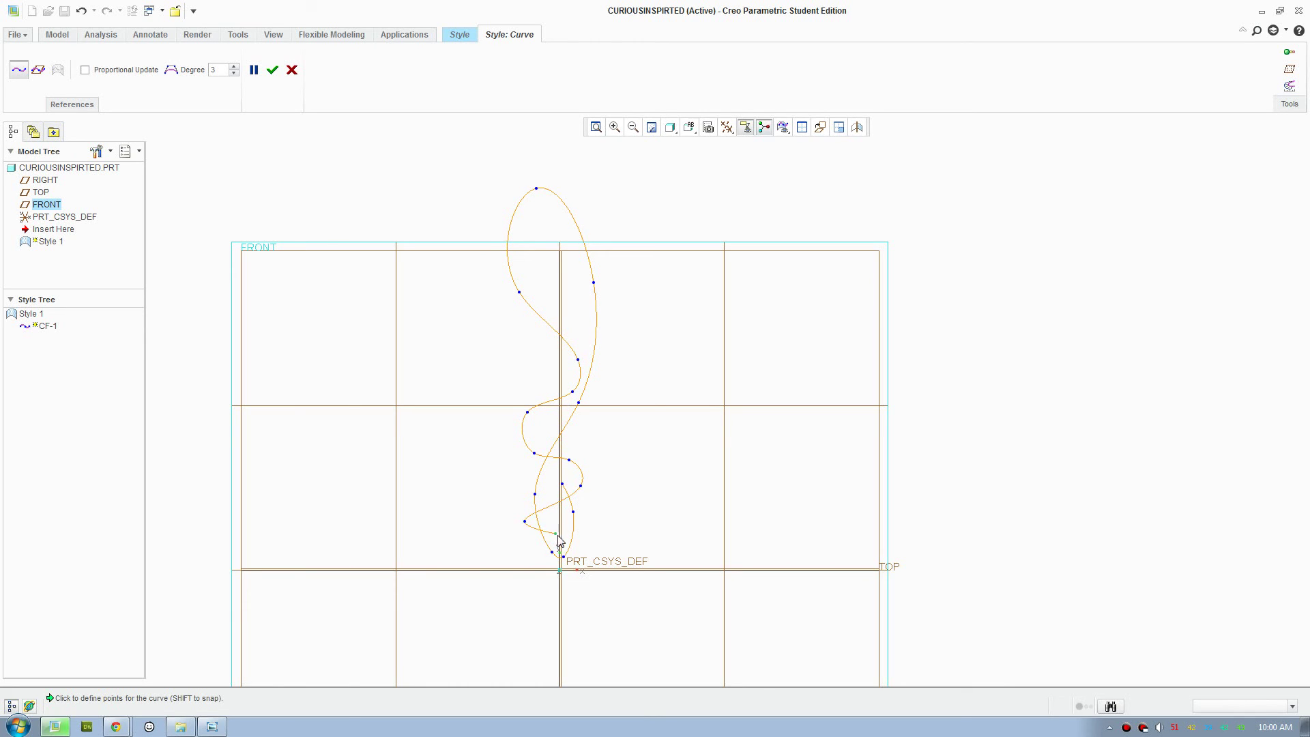
Carry the curve around a rounded loop near the origin and back up to a peak above the first tall loop.
{"action": "left_click", "coordinate": [582, 542]}
{"action": "left_click", "coordinate": [523, 484]}
{"action": "left_click", "coordinate": [565, 437]}
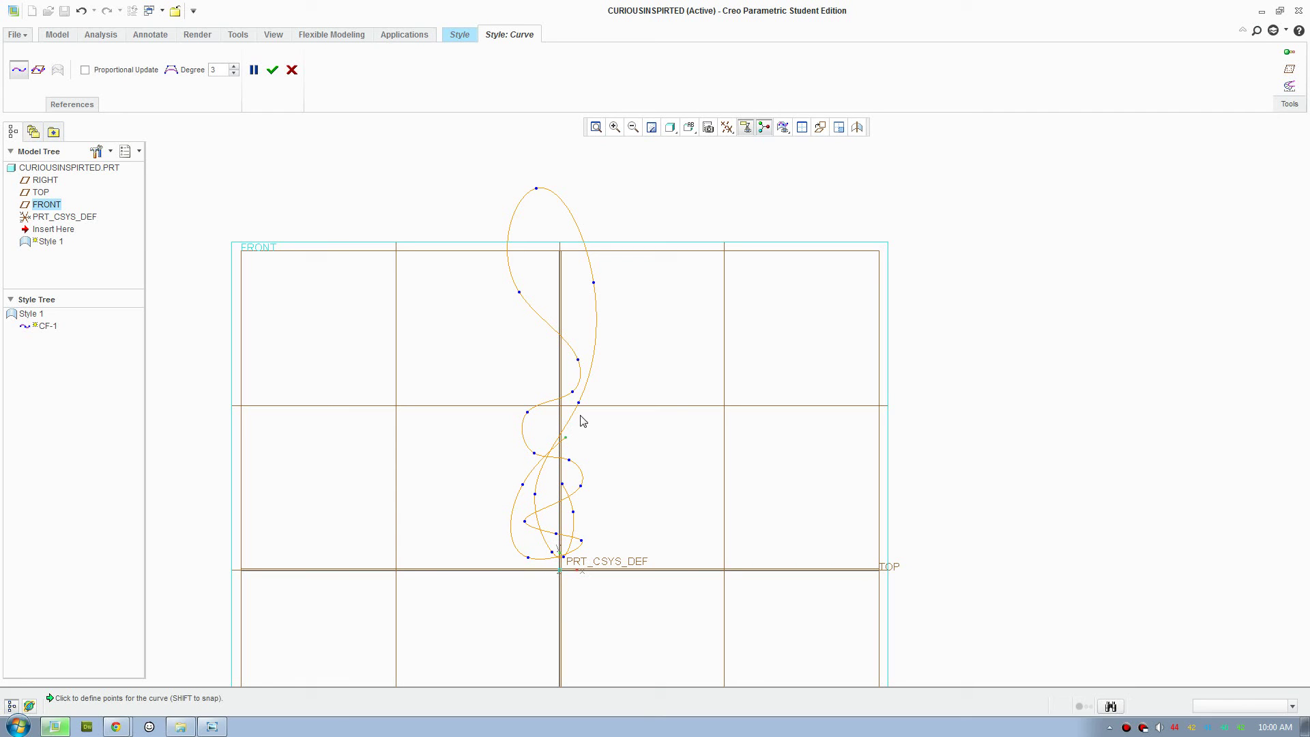
{"action": "left_click", "coordinate": [579, 228]}
{"action": "left_click", "coordinate": [557, 161]}
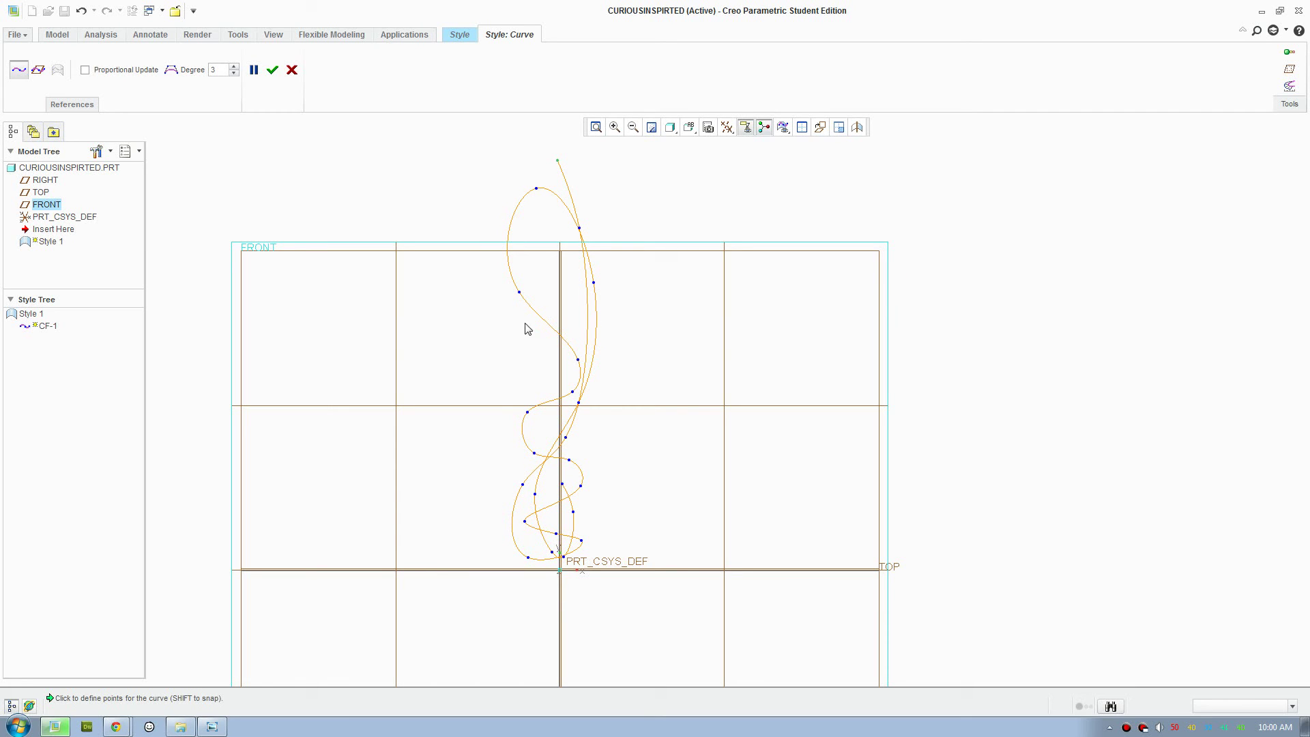
Bring the curve down from the outer peak, loop it below the TOP plane, end it above the origin and accept it.
{"action": "left_click", "coordinate": [483, 324]}
{"action": "left_click", "coordinate": [576, 394]}
{"action": "left_click", "coordinate": [581, 467]}
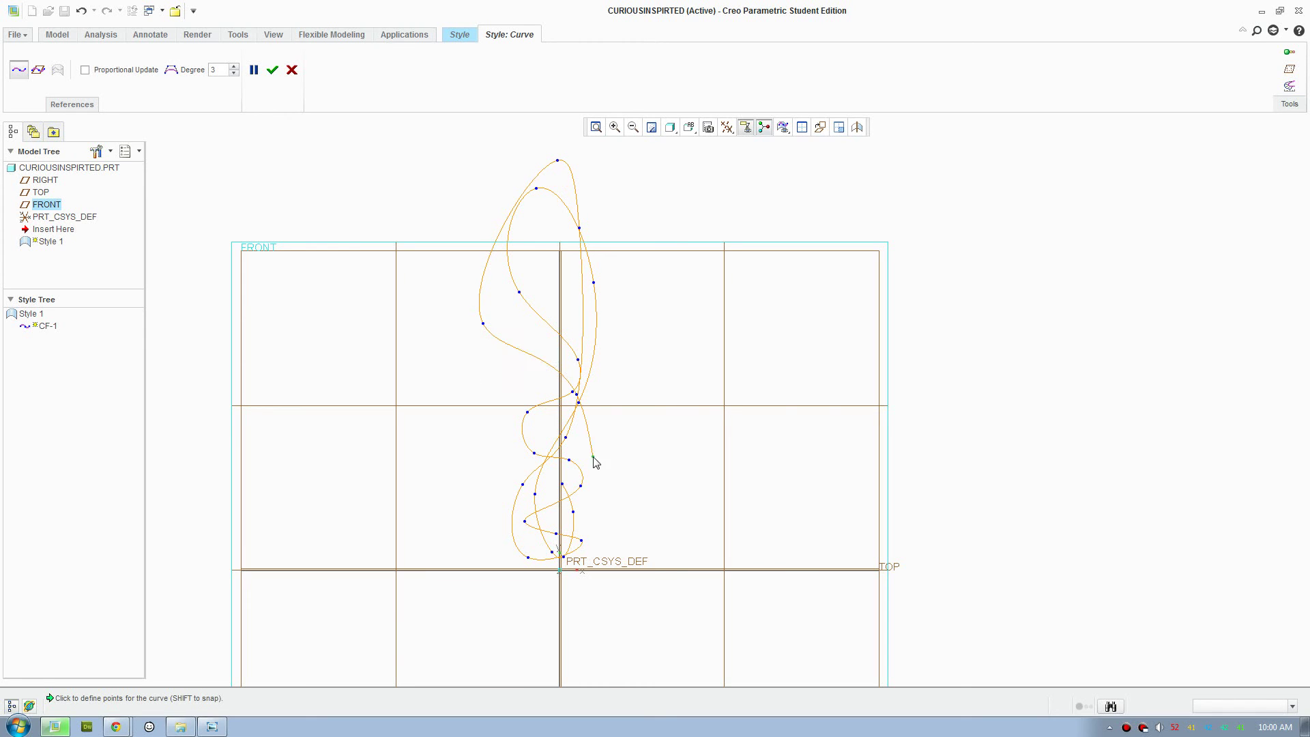
{"action": "left_click", "coordinate": [548, 511]}
{"action": "left_click", "coordinate": [535, 597]}
{"action": "left_click", "coordinate": [583, 603]}
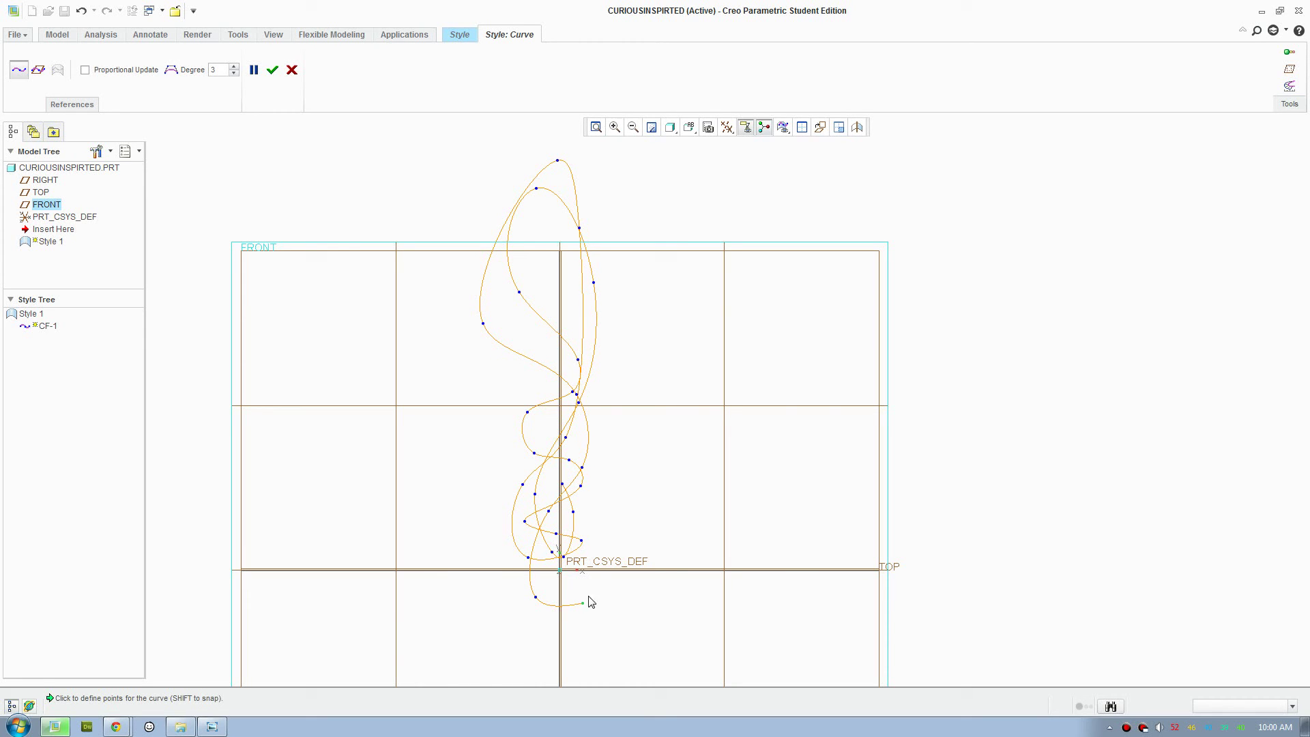
{"action": "left_click", "coordinate": [582, 518]}
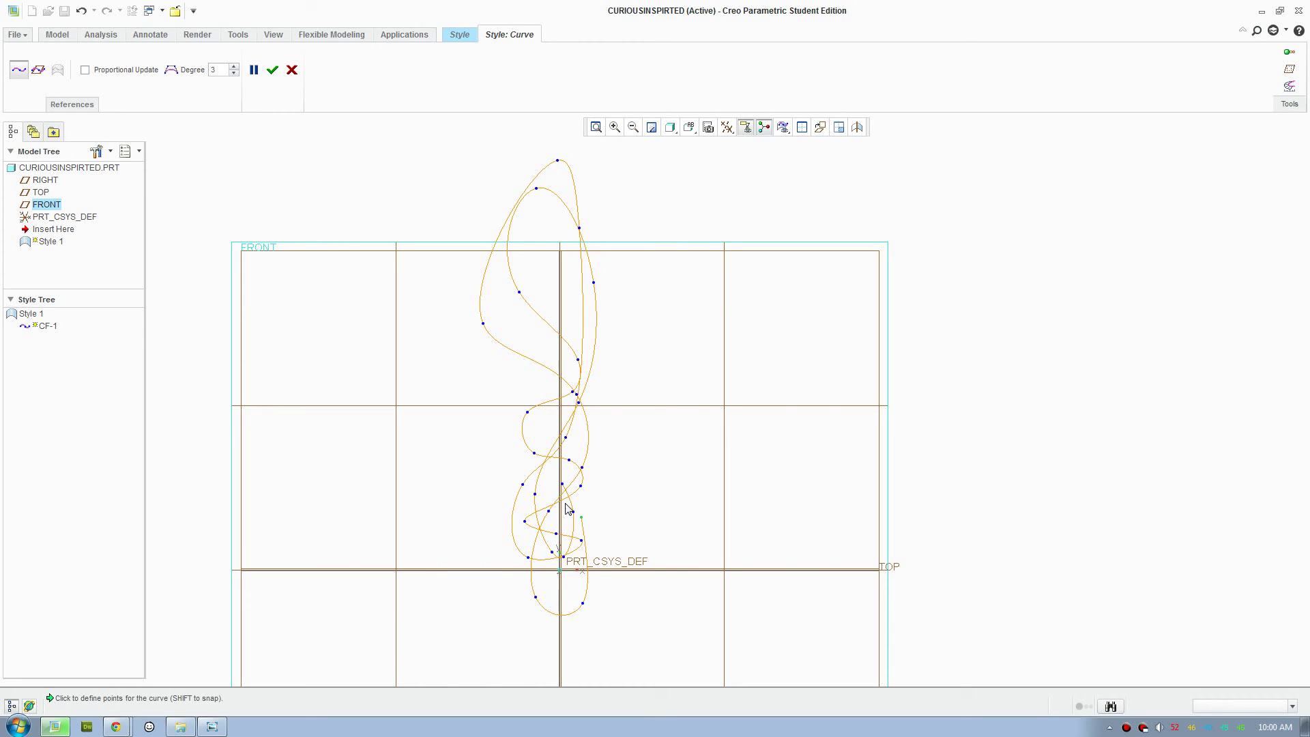
{"action": "left_click", "coordinate": [550, 469]}
{"action": "left_click", "coordinate": [271, 71]}
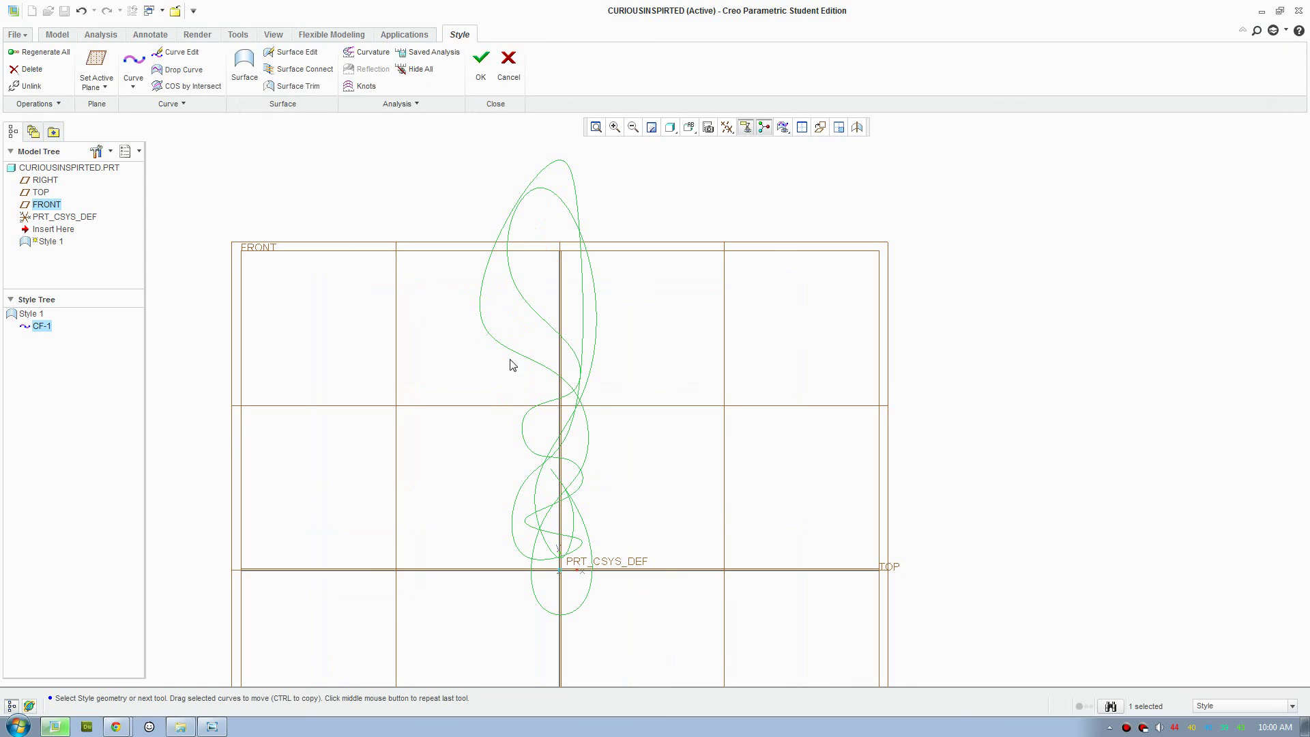
{"action": "scroll", "coordinate": [509, 362], "scroll_direction": "down", "scroll_amount": 2}
{"action": "middle_click_drag", "start_coordinate": [629, 375], "coordinate": [575, 390]}
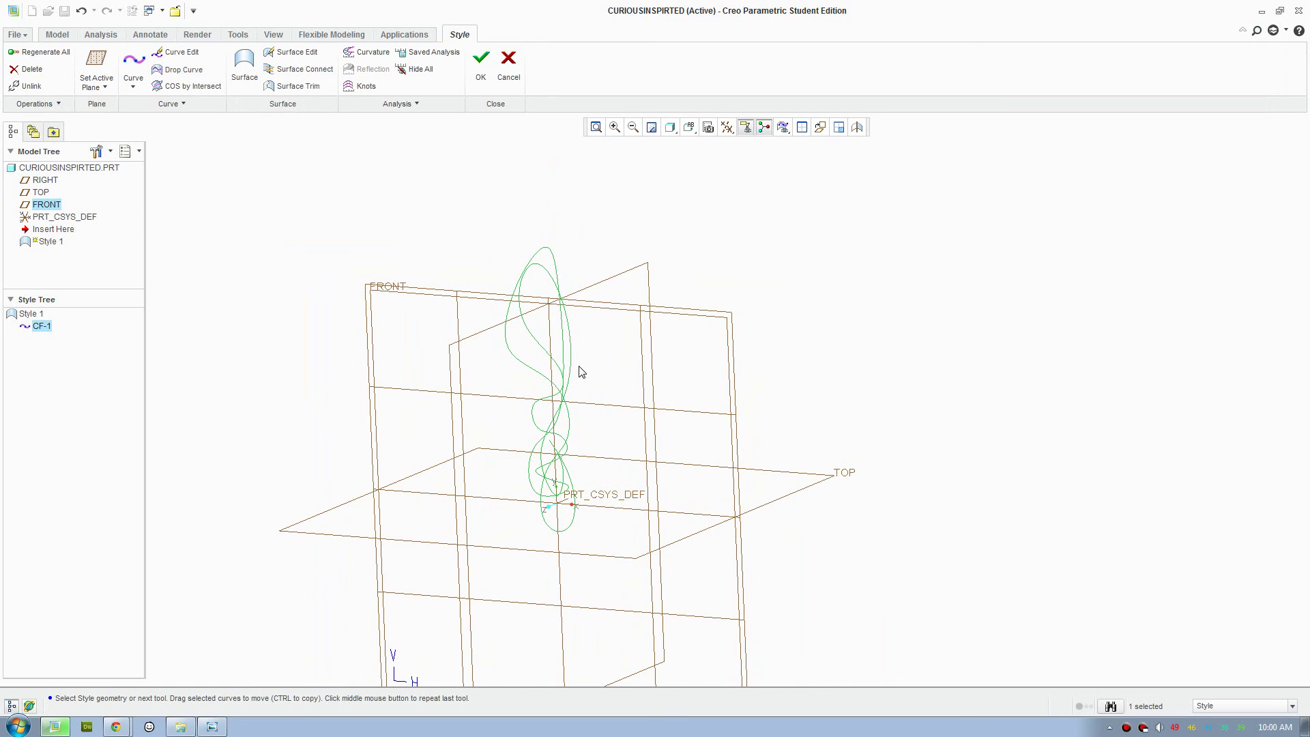
{"action": "scroll", "coordinate": [569, 346], "scroll_direction": "up", "scroll_amount": 2}
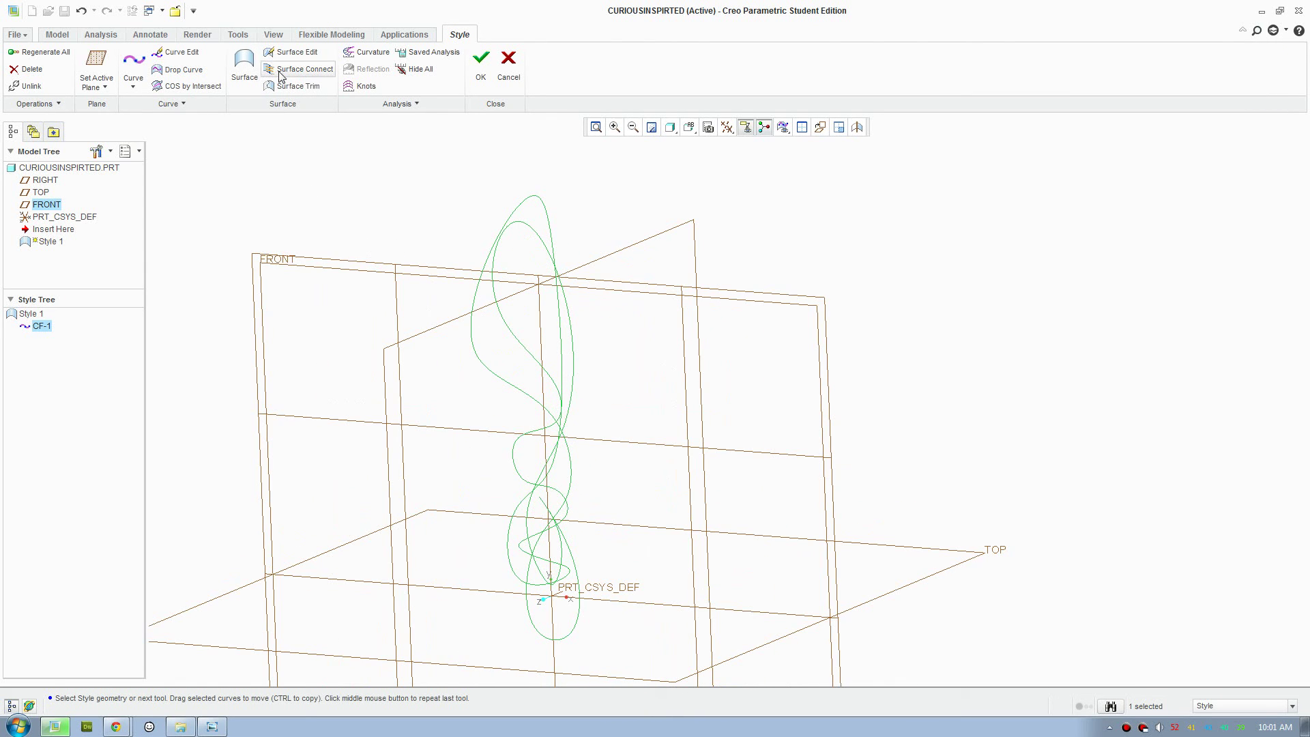
{"action": "left_click", "coordinate": [194, 58]}
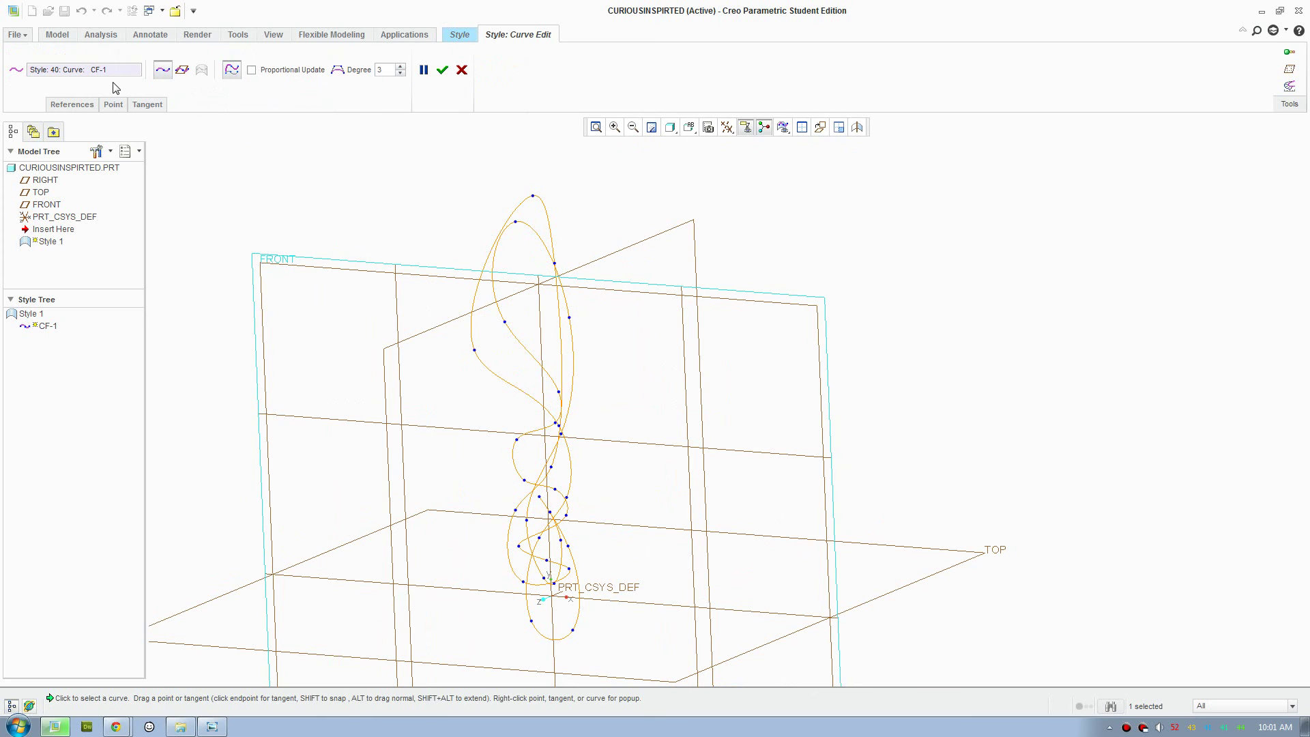
{"action": "left_click", "coordinate": [461, 69]}
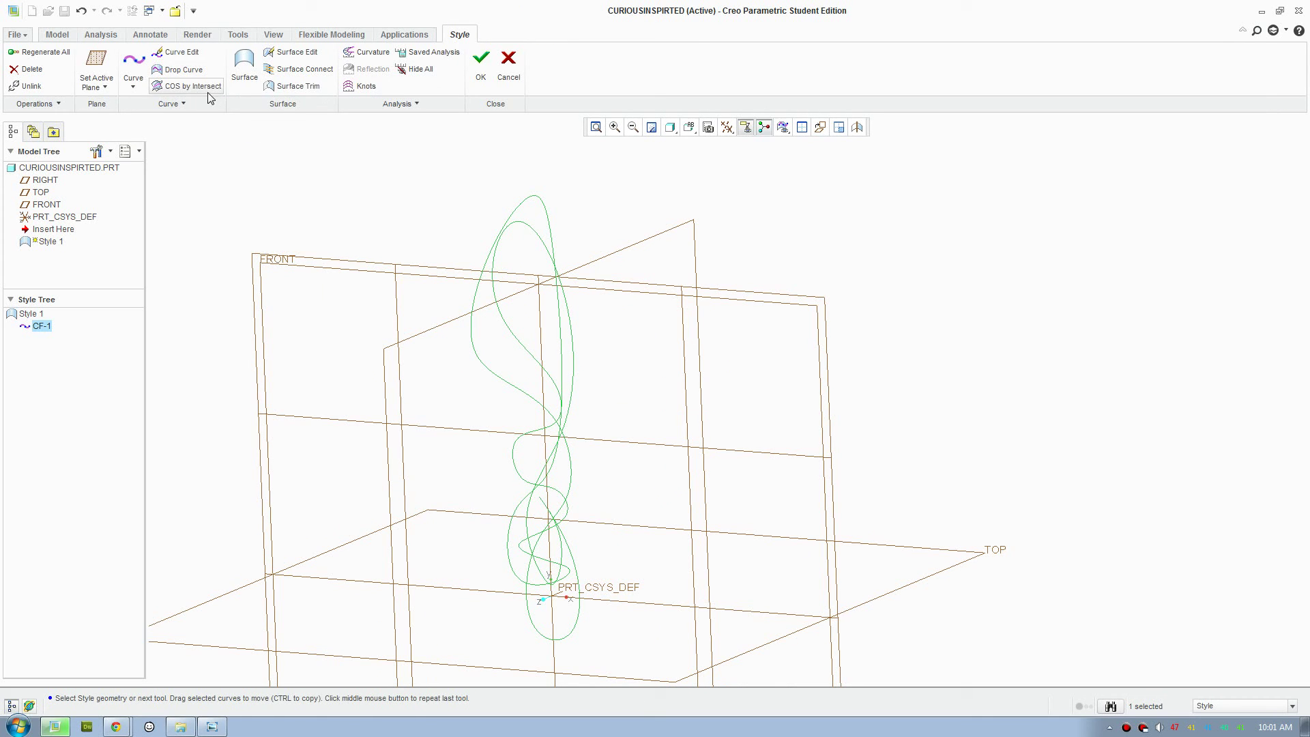
Set the RIGHT datum plane as the active plane.
{"action": "left_click", "coordinate": [101, 76]}
{"action": "left_click", "coordinate": [628, 246]}
{"action": "middle_click_drag", "start_coordinate": [632, 263], "coordinate": [599, 443]}
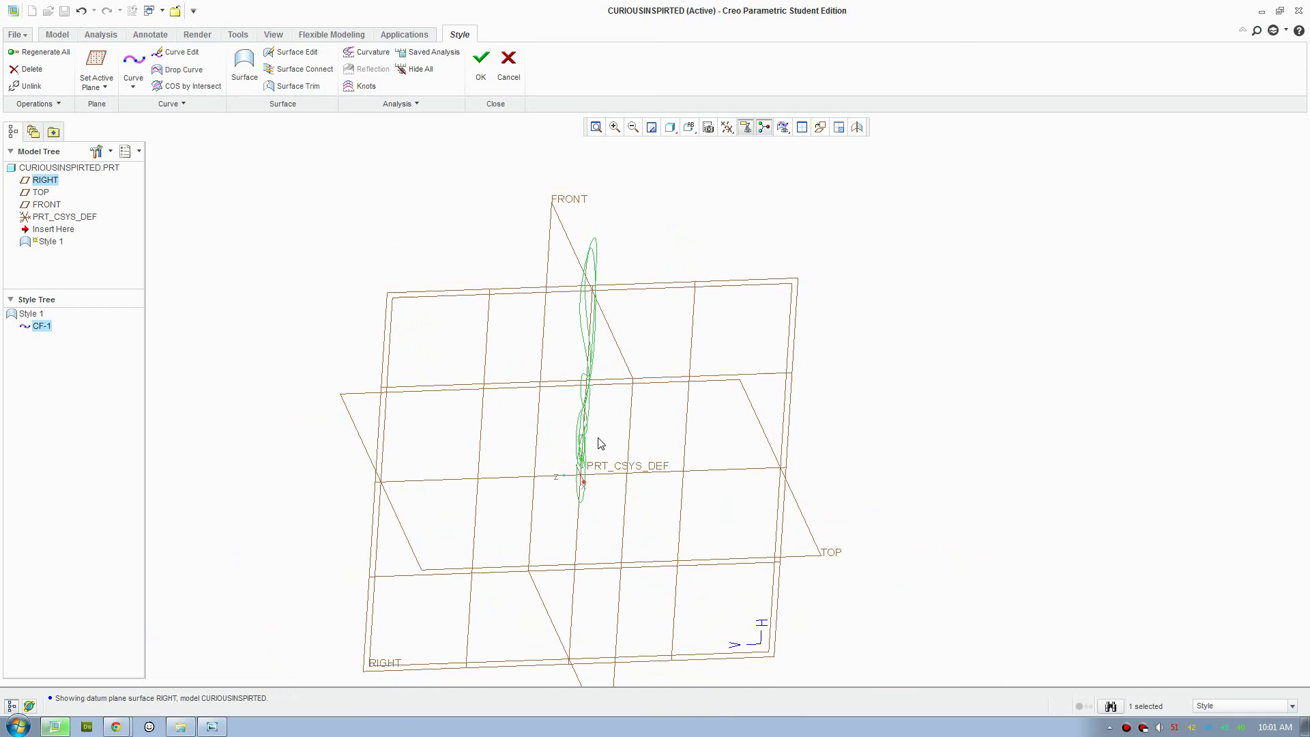
Edit the curve and pull the inner upper loop's points off the FRONT plane toward negative Z.
{"action": "left_click", "coordinate": [176, 51]}
{"action": "middle_click_drag", "start_coordinate": [598, 360], "coordinate": [679, 258]}
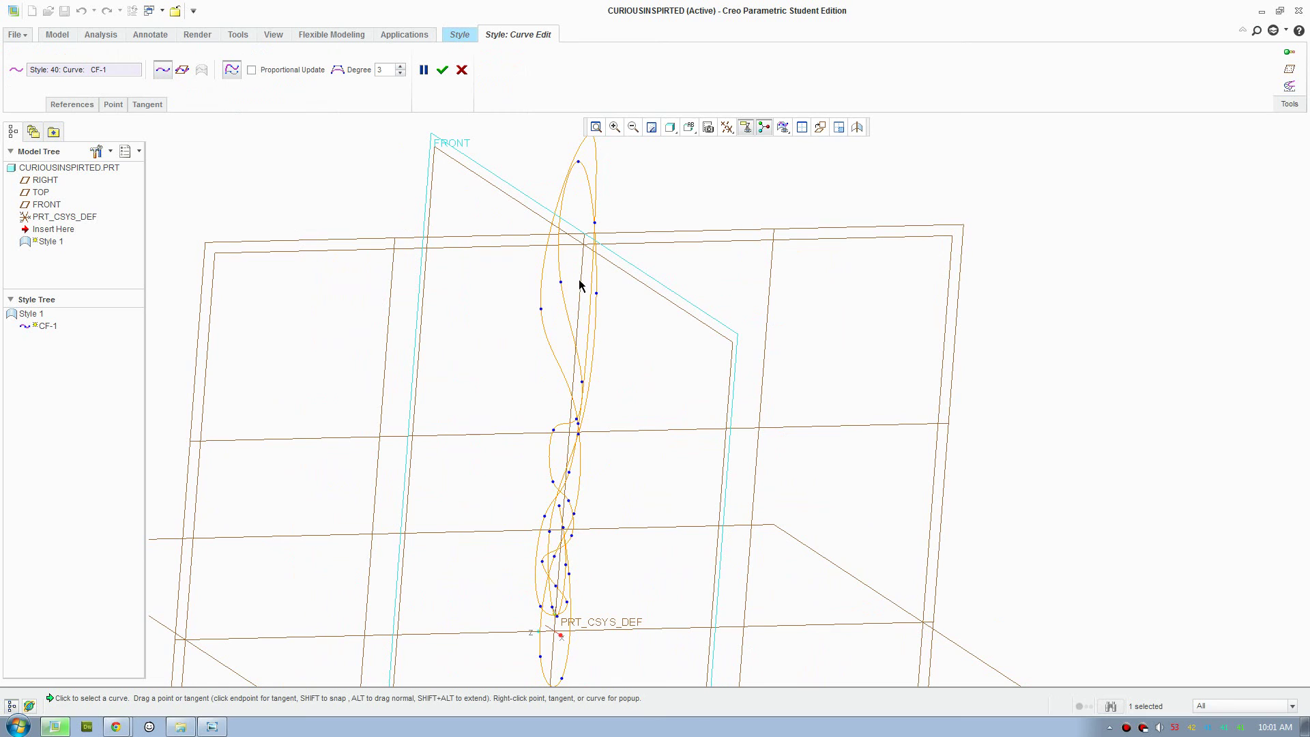
{"action": "left_click_drag", "start_coordinate": [562, 282], "coordinate": [601, 305]}
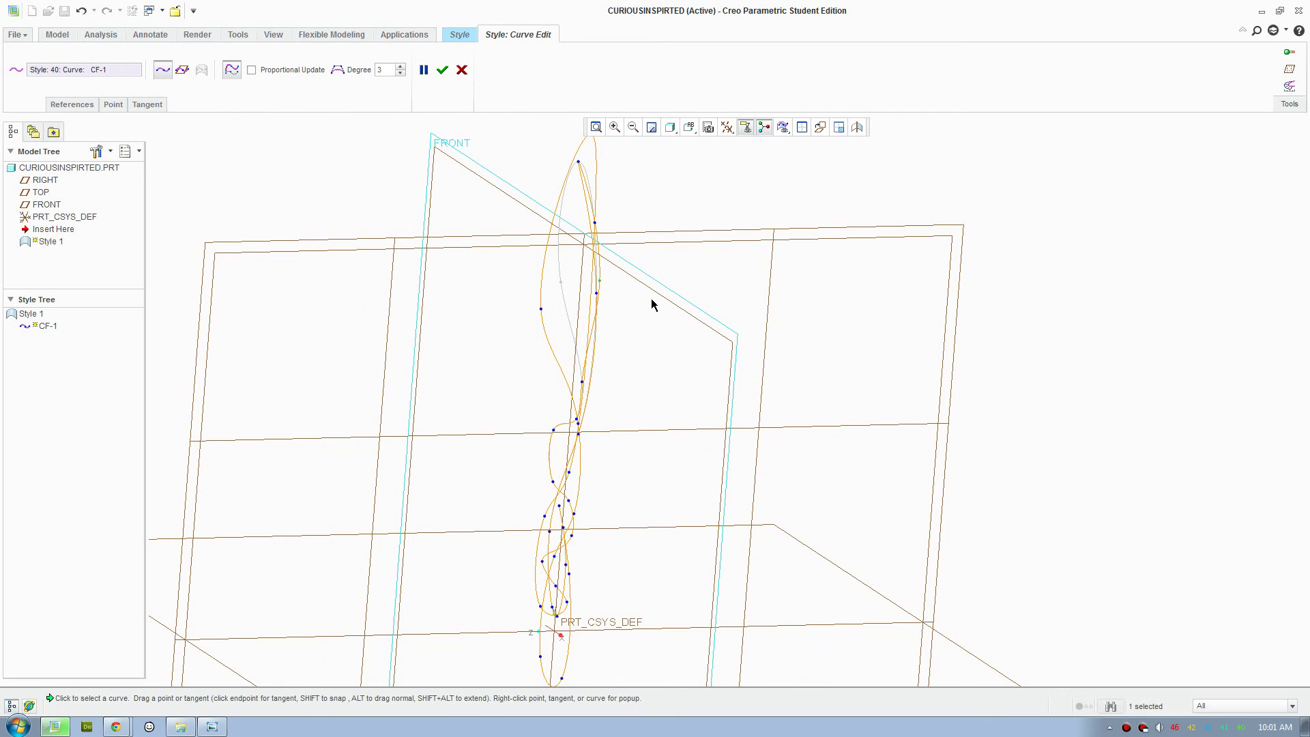
{"action": "middle_click_drag", "start_coordinate": [651, 300], "coordinate": [583, 292]}
{"action": "left_click_drag", "start_coordinate": [573, 290], "coordinate": [581, 291]}
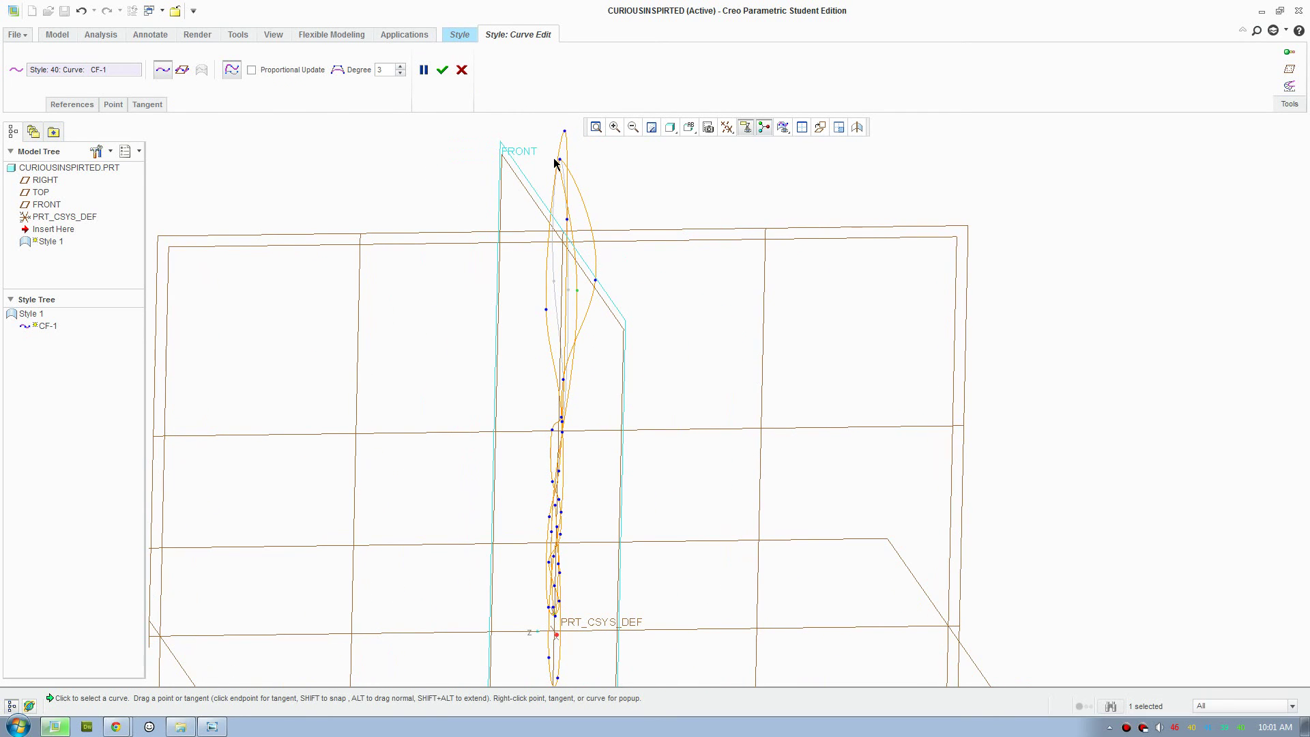
{"action": "left_click_drag", "start_coordinate": [558, 163], "coordinate": [629, 175]}
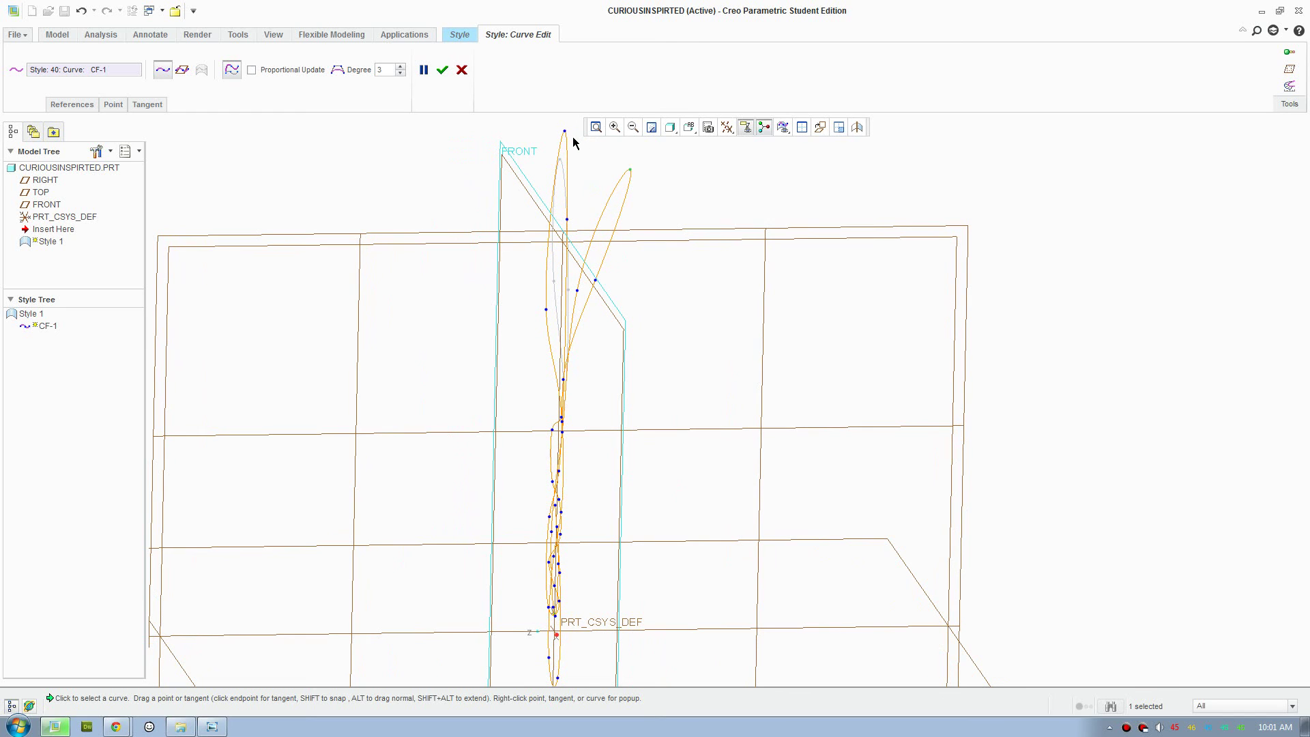
Pull the outer upper loop's points off the FRONT plane toward positive Z, opposite the inner loop.
{"action": "left_click_drag", "start_coordinate": [564, 130], "coordinate": [542, 126]}
{"action": "left_click_drag", "start_coordinate": [569, 224], "coordinate": [555, 218]}
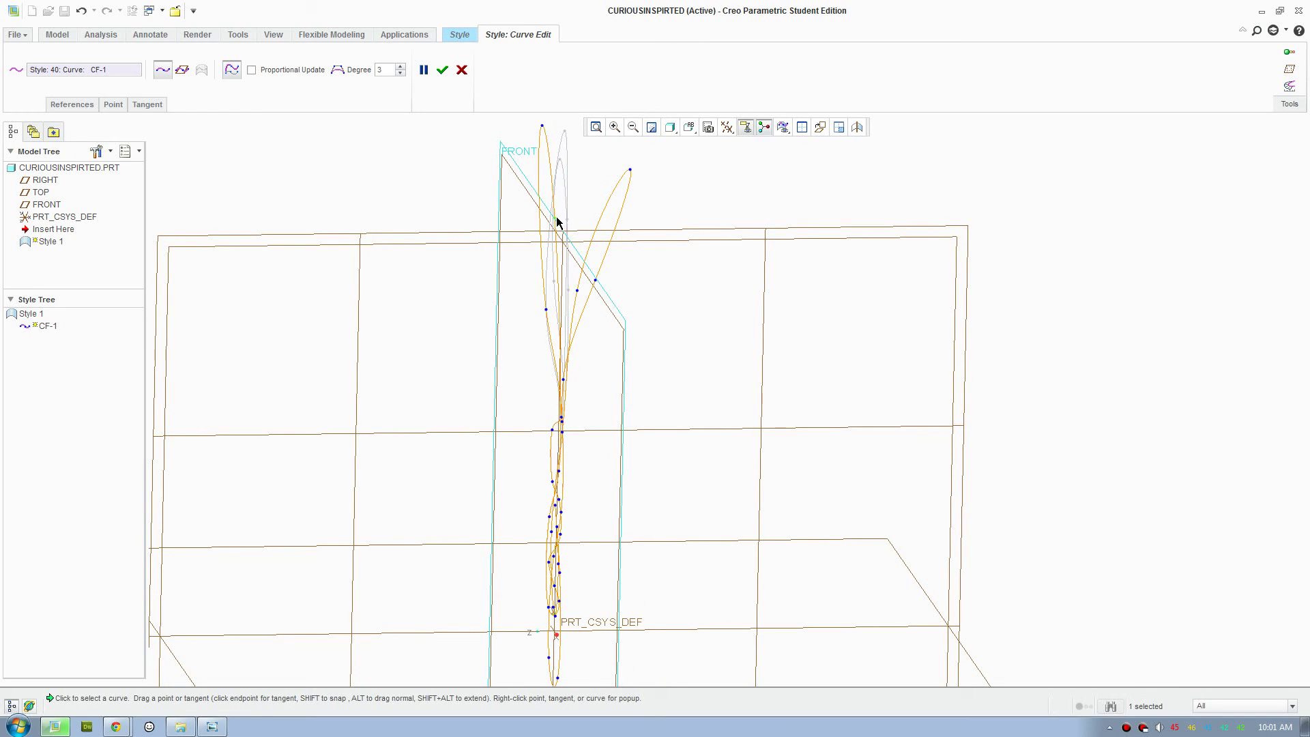
{"action": "left_click_drag", "start_coordinate": [548, 316], "coordinate": [526, 313]}
{"action": "mouse_move", "coordinate": [607, 454]}
{"action": "middle_mouse_down"}
{"action": "mouse_move", "coordinate": [658, 453]}
{"action": "mouse_move", "coordinate": [611, 445]}
{"action": "mouse_move", "coordinate": [621, 453]}
{"action": "middle_mouse_up"}
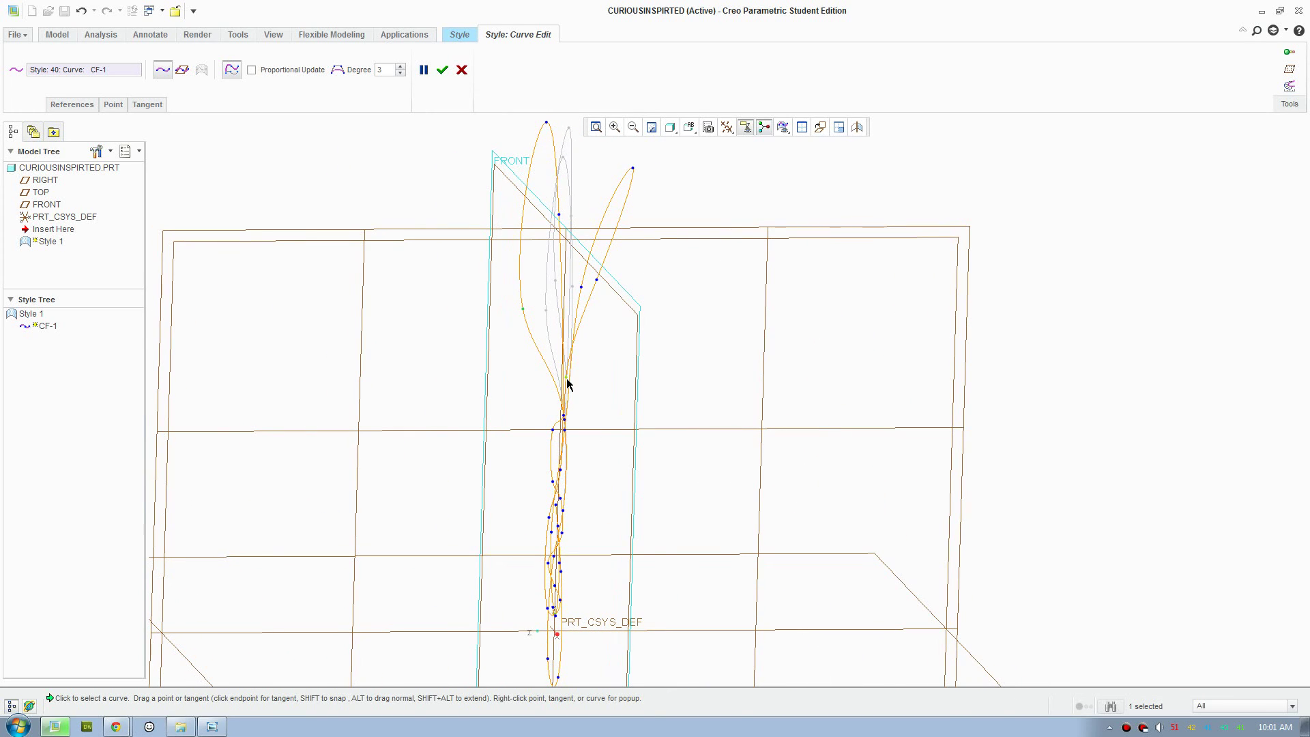
Offset the curve points at the narrow neck below the upper loops alternately to either side of the FRONT plane.
{"action": "left_click_drag", "start_coordinate": [567, 380], "coordinate": [529, 378]}
{"action": "middle_click_drag", "start_coordinate": [839, 436], "coordinate": [508, 532]}
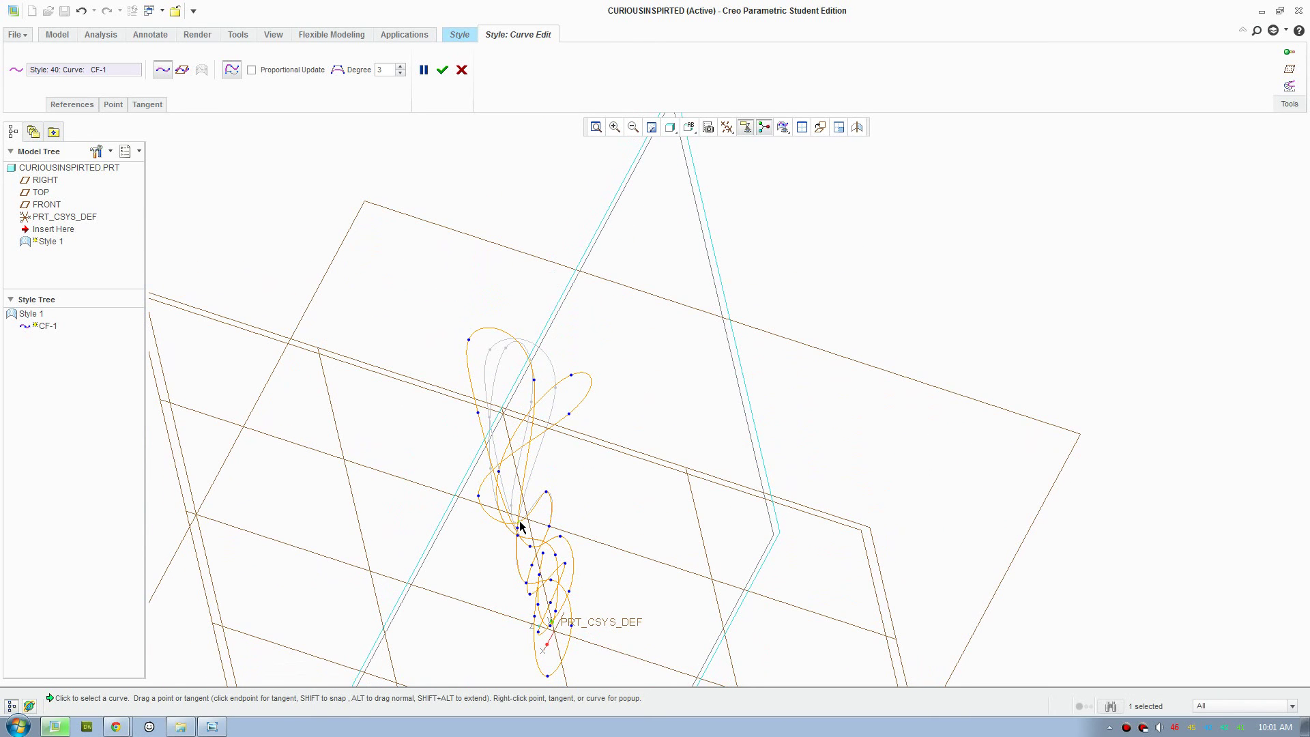
{"action": "left_click_drag", "start_coordinate": [520, 526], "coordinate": [525, 548]}
{"action": "left_click_drag", "start_coordinate": [547, 498], "coordinate": [570, 502]}
{"action": "middle_click_drag", "start_coordinate": [569, 540], "coordinate": [603, 474]}
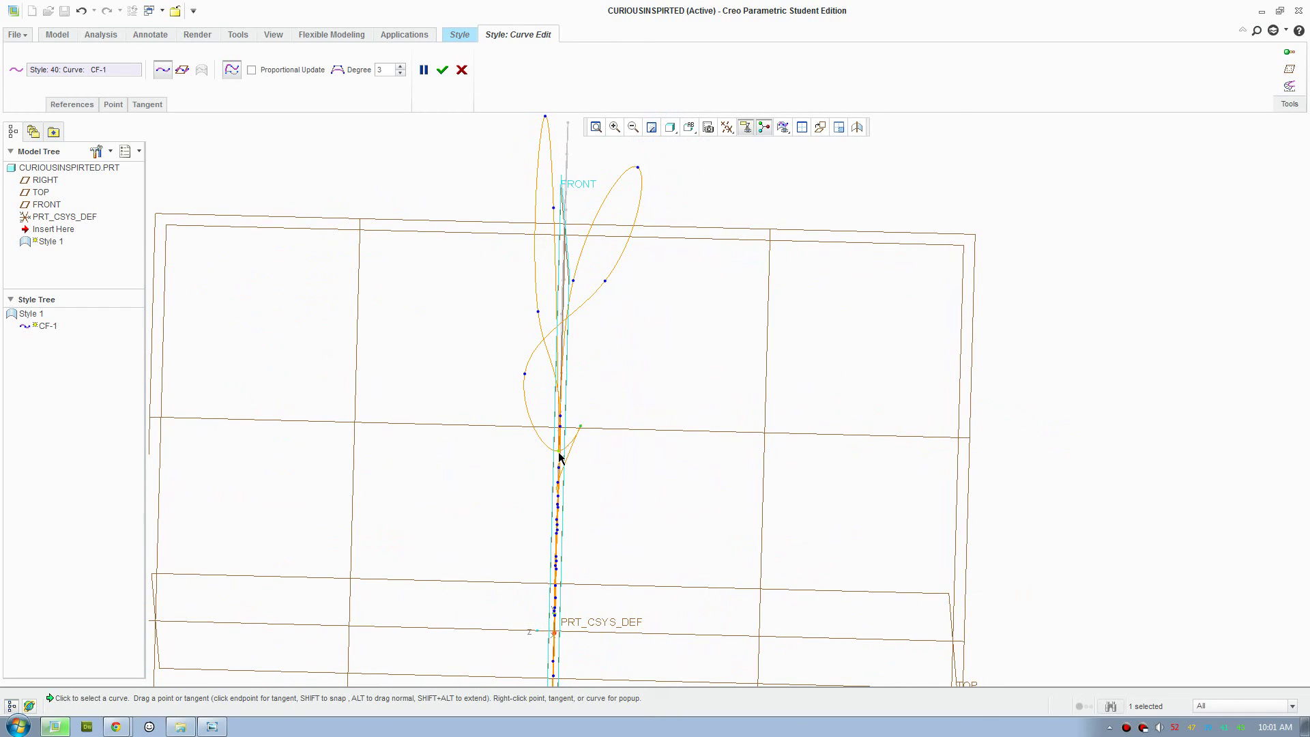
Spread the points of the wavy middle strand to alternating sides of the FRONT plane to give the coils depth.
{"action": "middle_click_drag", "start_coordinate": [618, 500], "coordinate": [473, 565]}
{"action": "scroll", "coordinate": [526, 540], "scroll_direction": "up", "scroll_amount": 4}
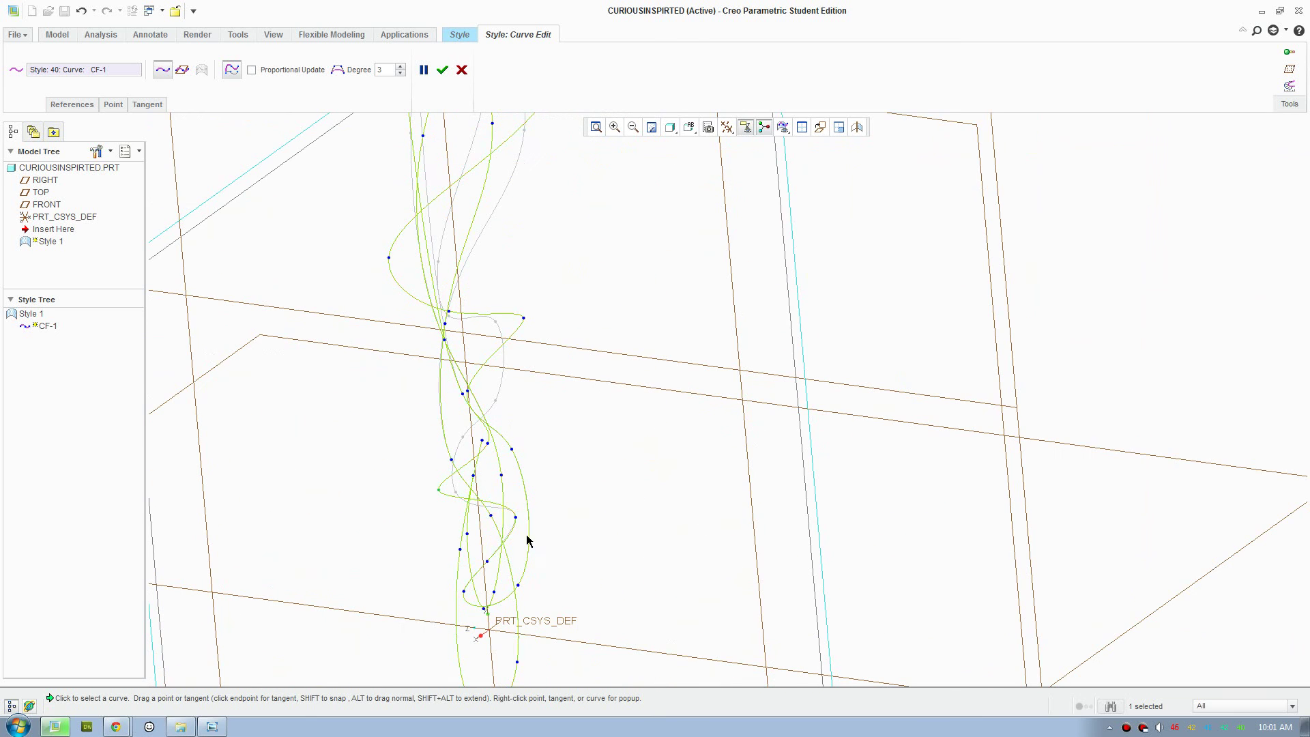
{"action": "left_click_drag", "start_coordinate": [515, 517], "coordinate": [531, 520]}
{"action": "middle_click_drag", "start_coordinate": [514, 565], "coordinate": [539, 555]}
{"action": "left_click_drag", "start_coordinate": [494, 564], "coordinate": [509, 578]}
{"action": "mouse_move", "coordinate": [513, 578]}
{"action": "middle_mouse_down"}
{"action": "mouse_move", "coordinate": [519, 608]}
{"action": "mouse_move", "coordinate": [505, 611]}
{"action": "mouse_move", "coordinate": [522, 591]}
{"action": "middle_mouse_up"}
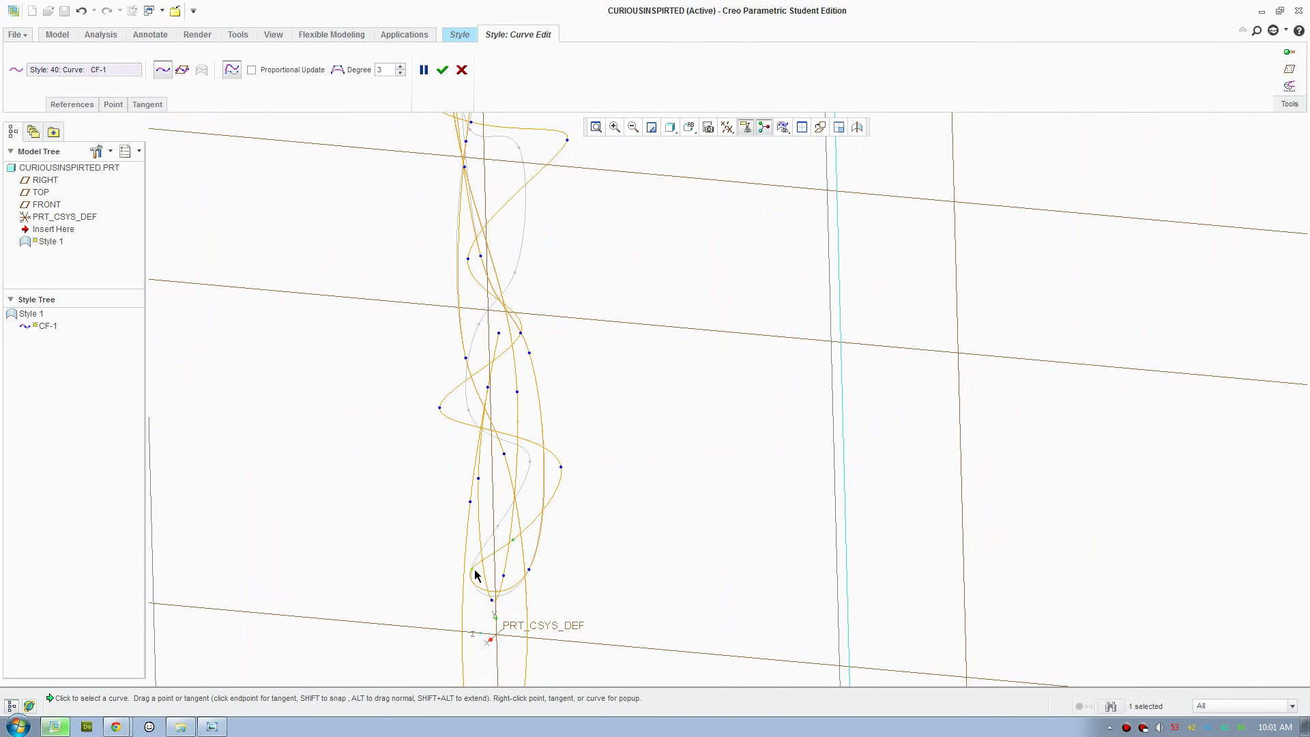
Pull the points of the rounded loop just above the TOP plane outward toward positive Z.
{"action": "left_click_drag", "start_coordinate": [474, 570], "coordinate": [500, 568]}
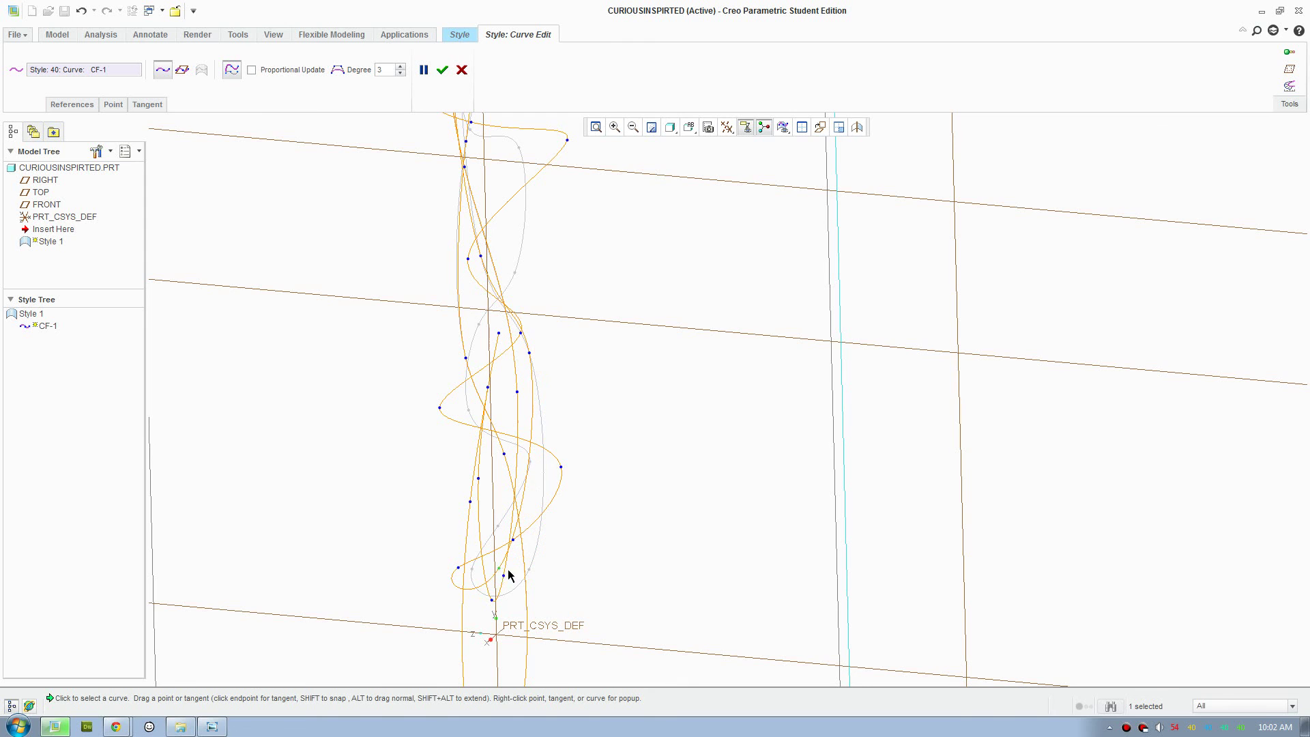
{"action": "middle_click_drag", "start_coordinate": [509, 575], "coordinate": [555, 541]}
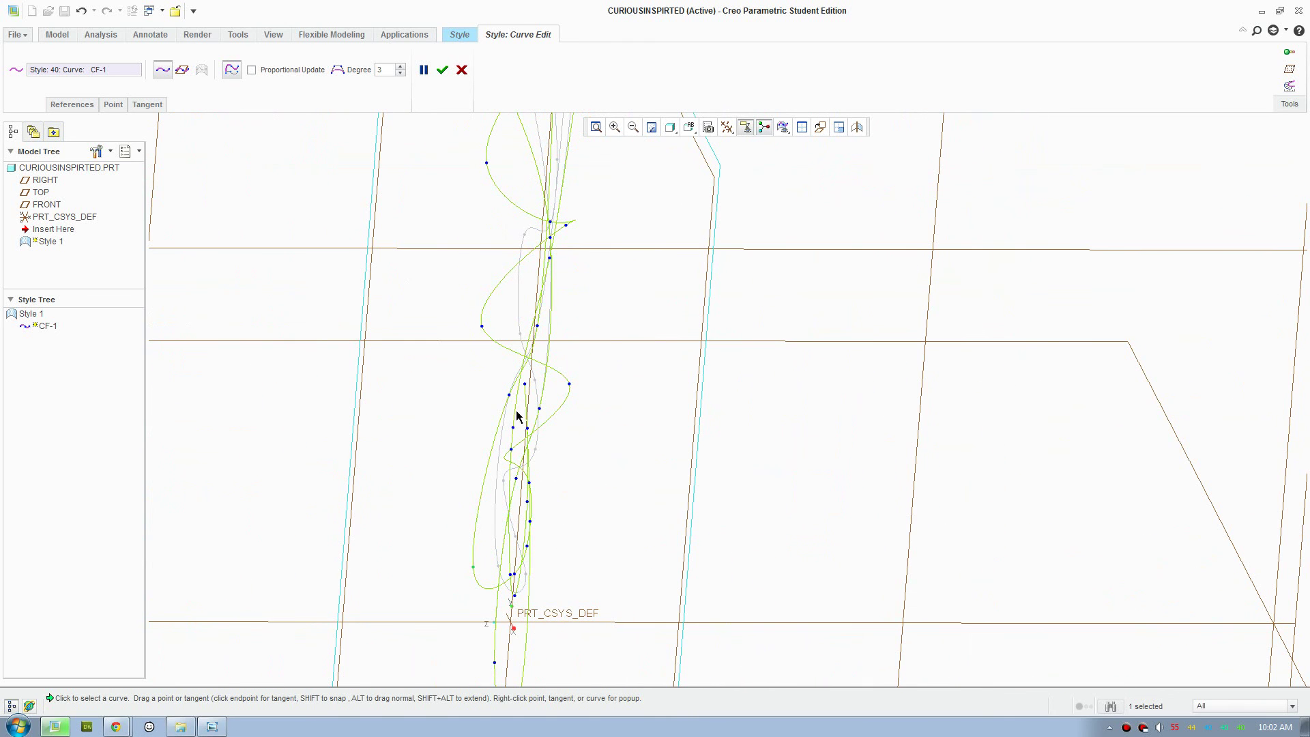
{"action": "left_click_drag", "start_coordinate": [509, 396], "coordinate": [476, 409]}
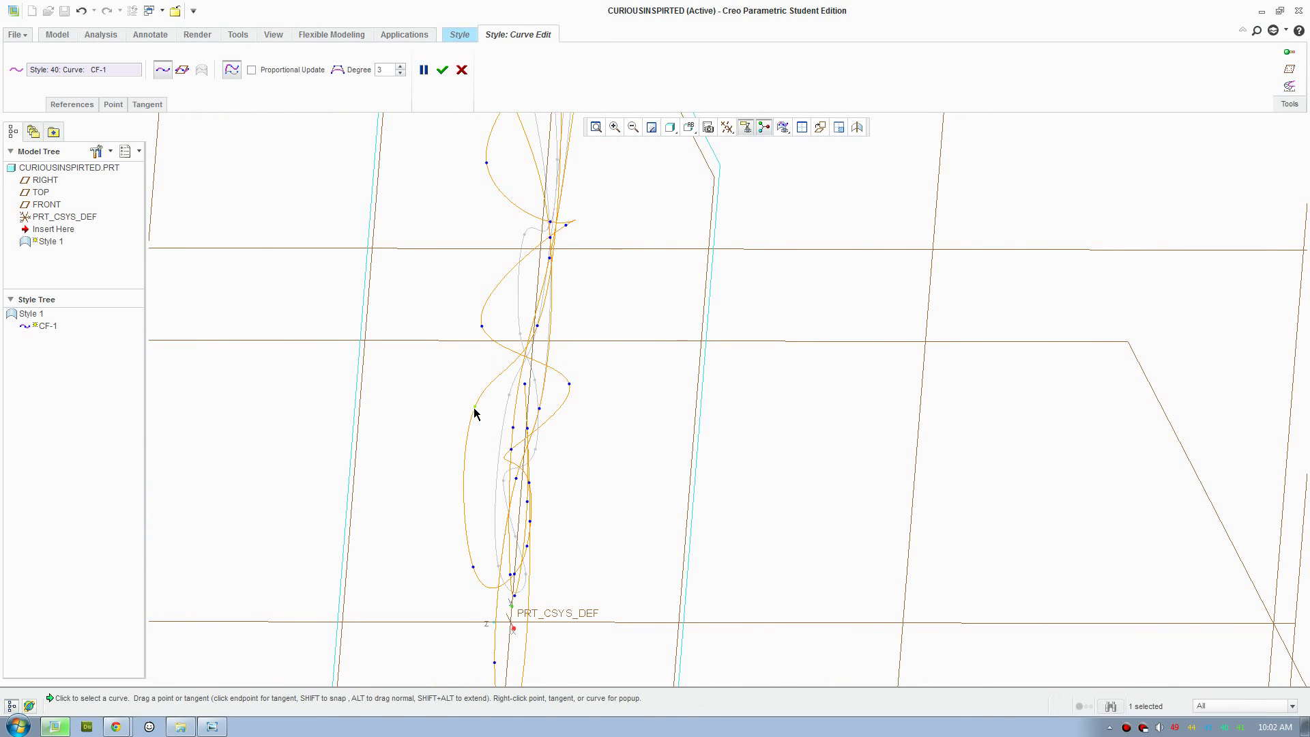
{"action": "middle_click_drag", "start_coordinate": [477, 410], "coordinate": [576, 223]}
{"action": "scroll", "coordinate": [576, 222], "scroll_direction": "up", "scroll_amount": 2}
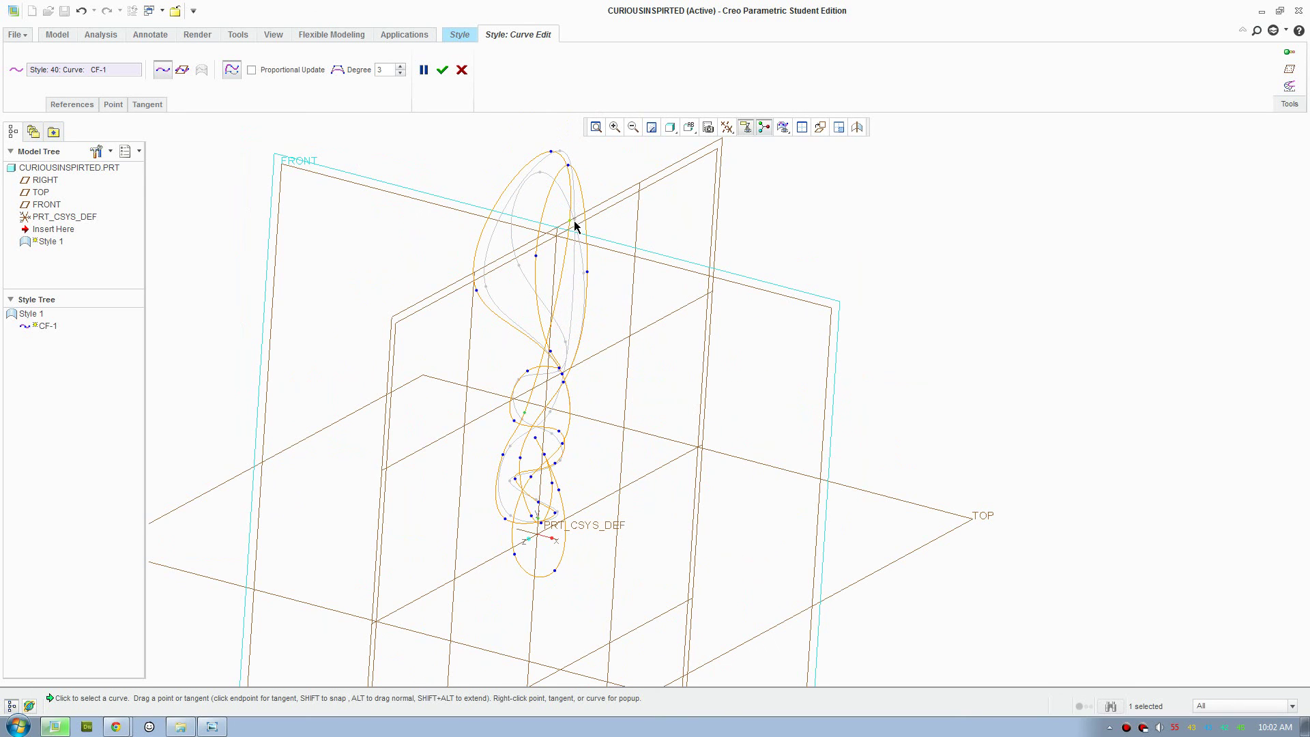
Move the points of the bottom loop below the TOP plane off the FRONT plane.
{"action": "middle_click_drag", "start_coordinate": [711, 435], "coordinate": [540, 532]}
{"action": "scroll", "coordinate": [541, 533], "scroll_direction": "up", "scroll_amount": 3}
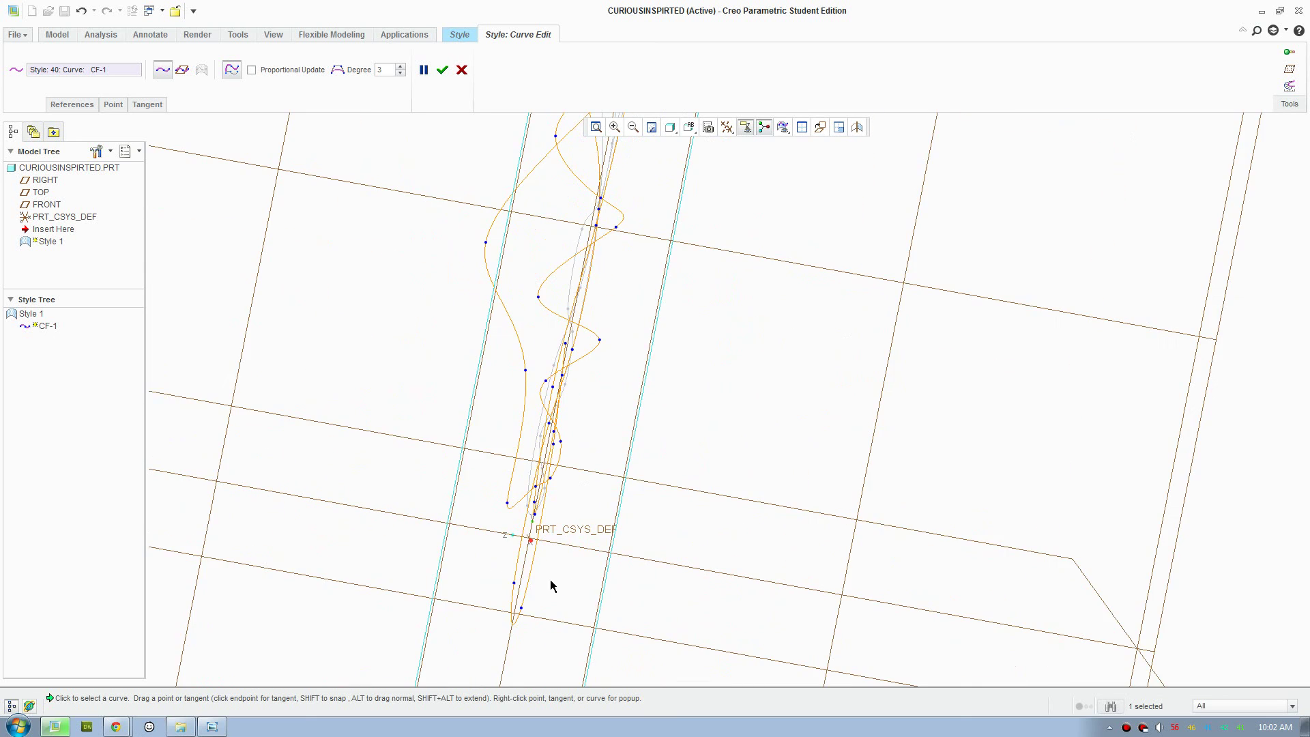
{"action": "scroll", "coordinate": [524, 608], "scroll_direction": "up", "scroll_amount": 1}
{"action": "mouse_move", "coordinate": [512, 609]}
{"action": "left_mouse_down"}
{"action": "mouse_move", "coordinate": [531, 600]}
{"action": "mouse_move", "coordinate": [511, 584]}
{"action": "left_mouse_up"}
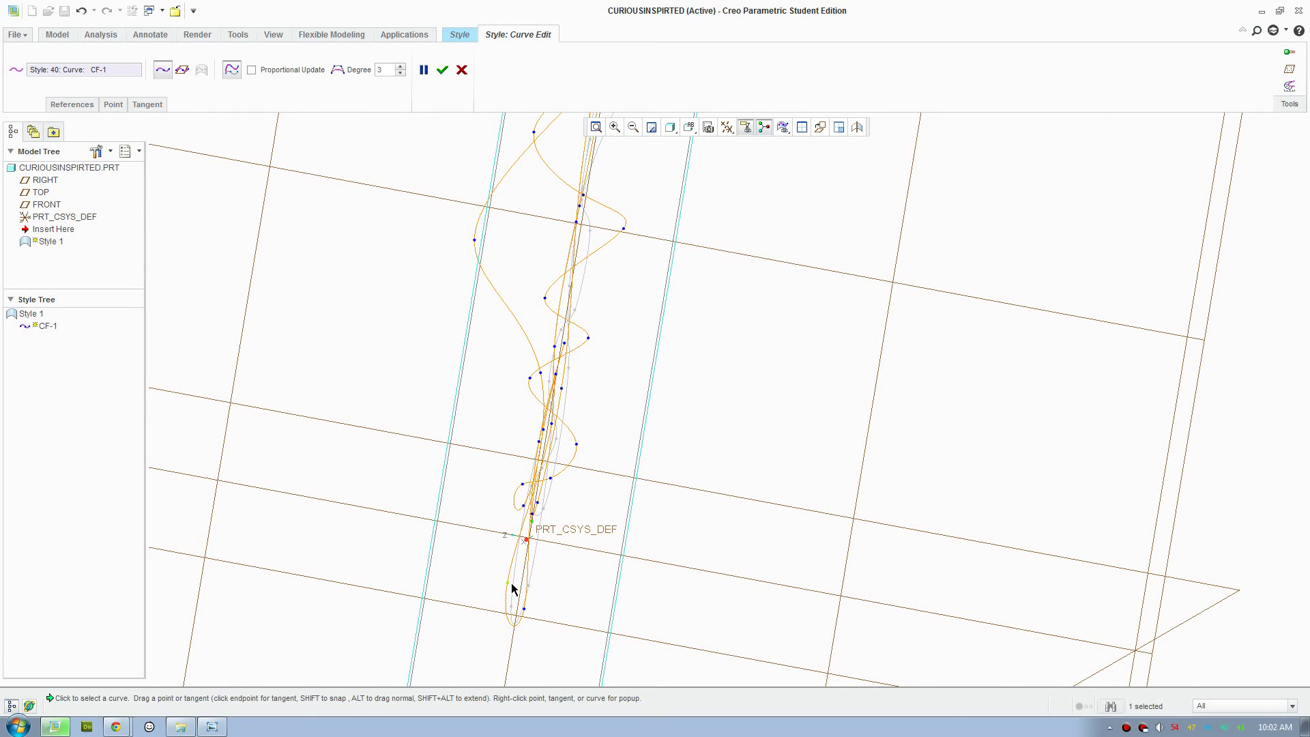
{"action": "middle_click_drag", "start_coordinate": [553, 556], "coordinate": [511, 554]}
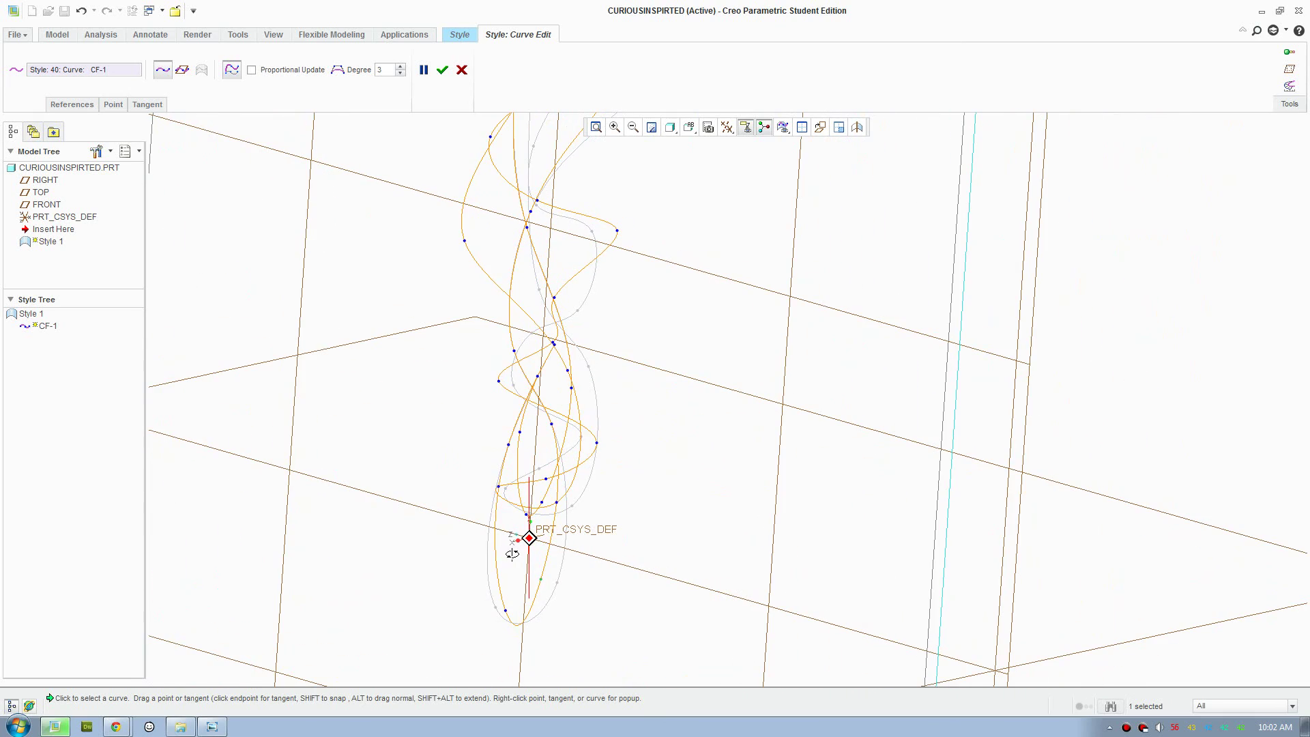
Offset the remaining lower strand's points and the curve's end point above the origin from the FRONT plane.
{"action": "middle_click_drag", "start_coordinate": [584, 497], "coordinate": [544, 493]}
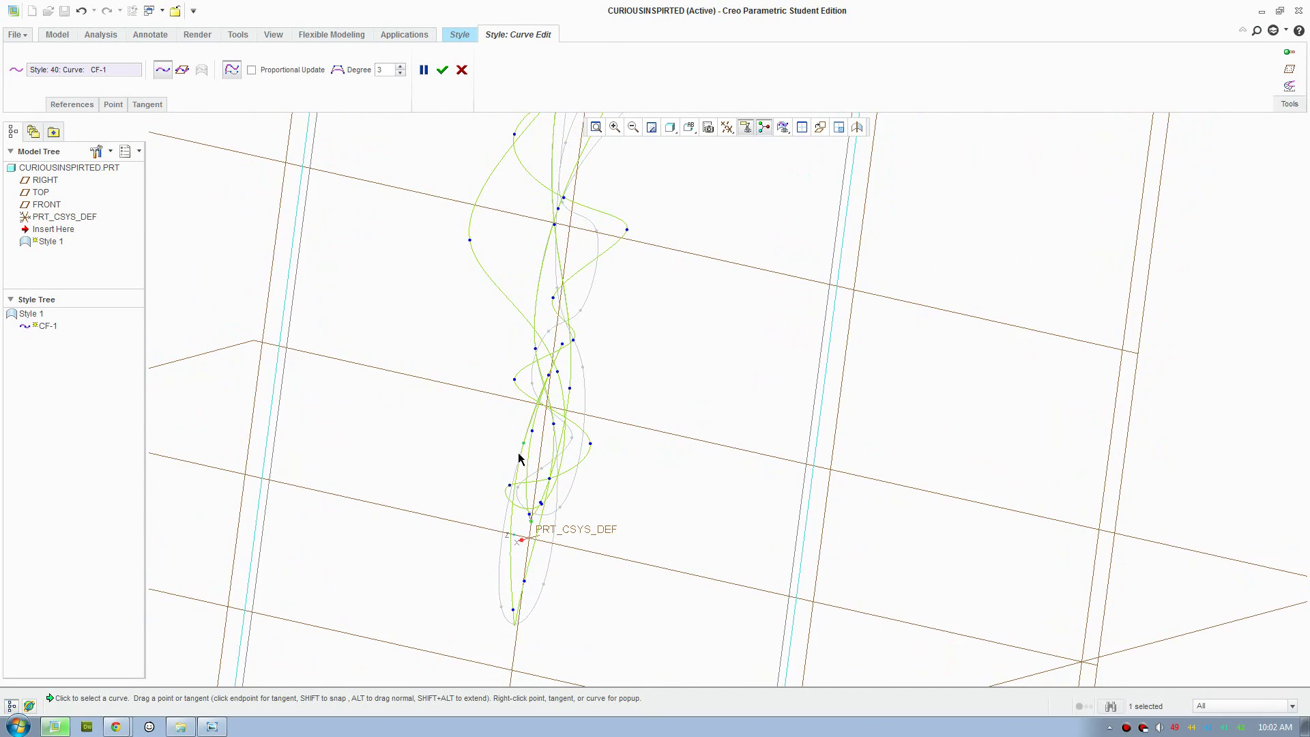
{"action": "middle_click_drag", "start_coordinate": [511, 432], "coordinate": [585, 437]}
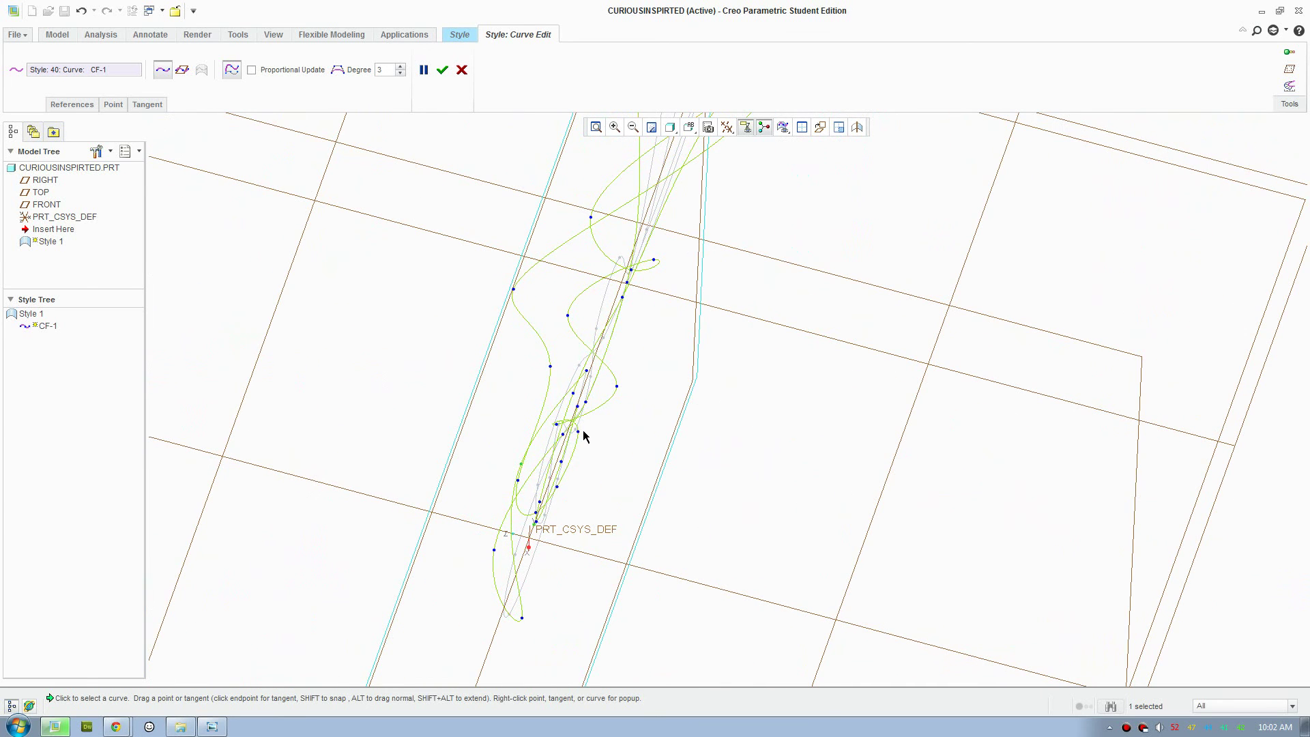
{"action": "mouse_move", "coordinate": [586, 371]}
{"action": "left_mouse_down"}
{"action": "mouse_move", "coordinate": [534, 362]}
{"action": "mouse_move", "coordinate": [569, 380]}
{"action": "left_mouse_up"}
{"action": "middle_click_drag", "start_coordinate": [643, 581], "coordinate": [585, 524]}
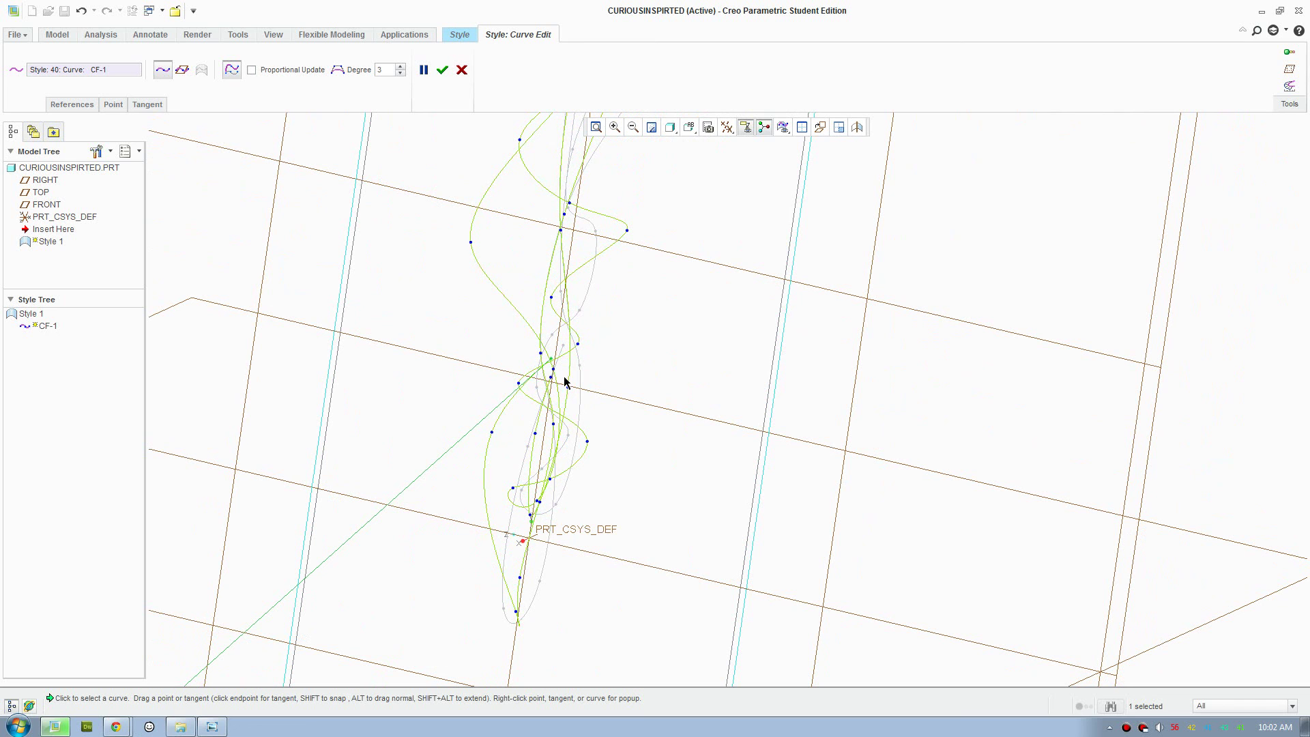
Nudge the curve's end point above the origin and pull the lower coil's outer point down toward the TOP plane.
{"action": "left_click_drag", "start_coordinate": [551, 363], "coordinate": [550, 384]}
{"action": "middle_click_drag", "start_coordinate": [575, 449], "coordinate": [573, 525]}
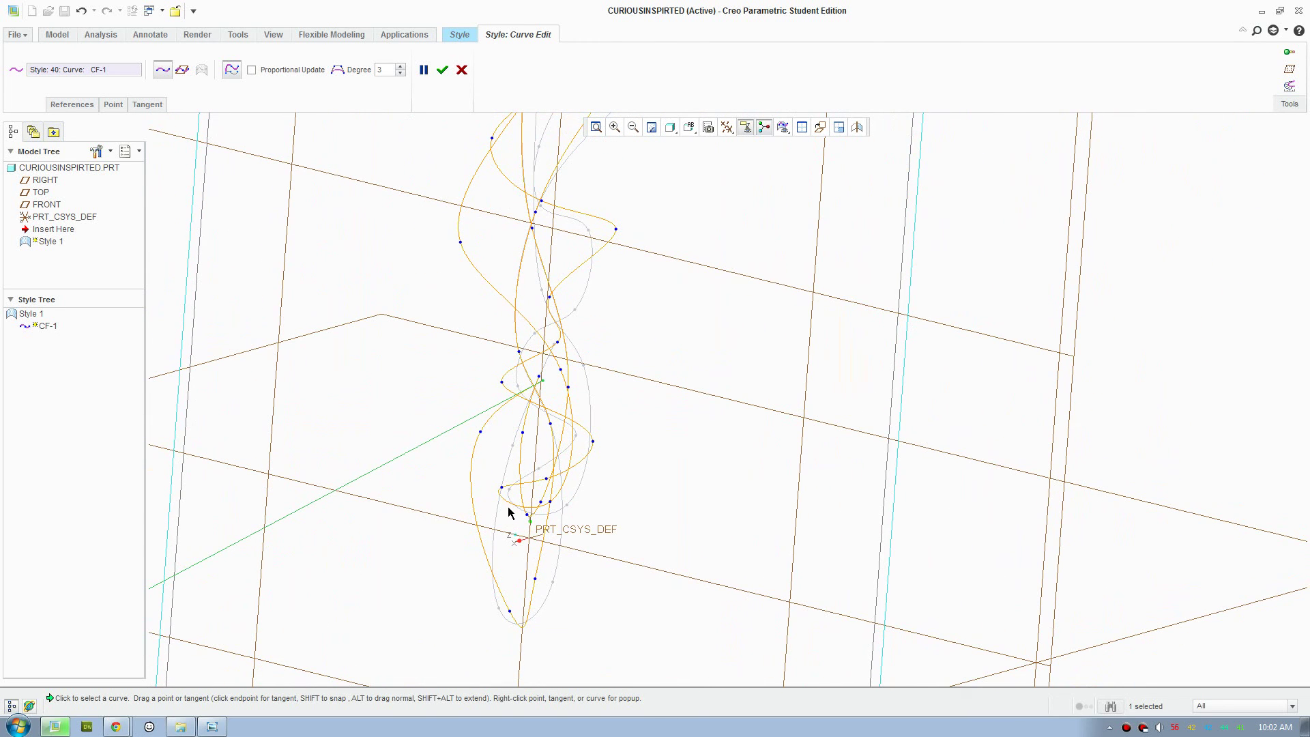
{"action": "left_click_drag", "start_coordinate": [502, 490], "coordinate": [508, 525]}
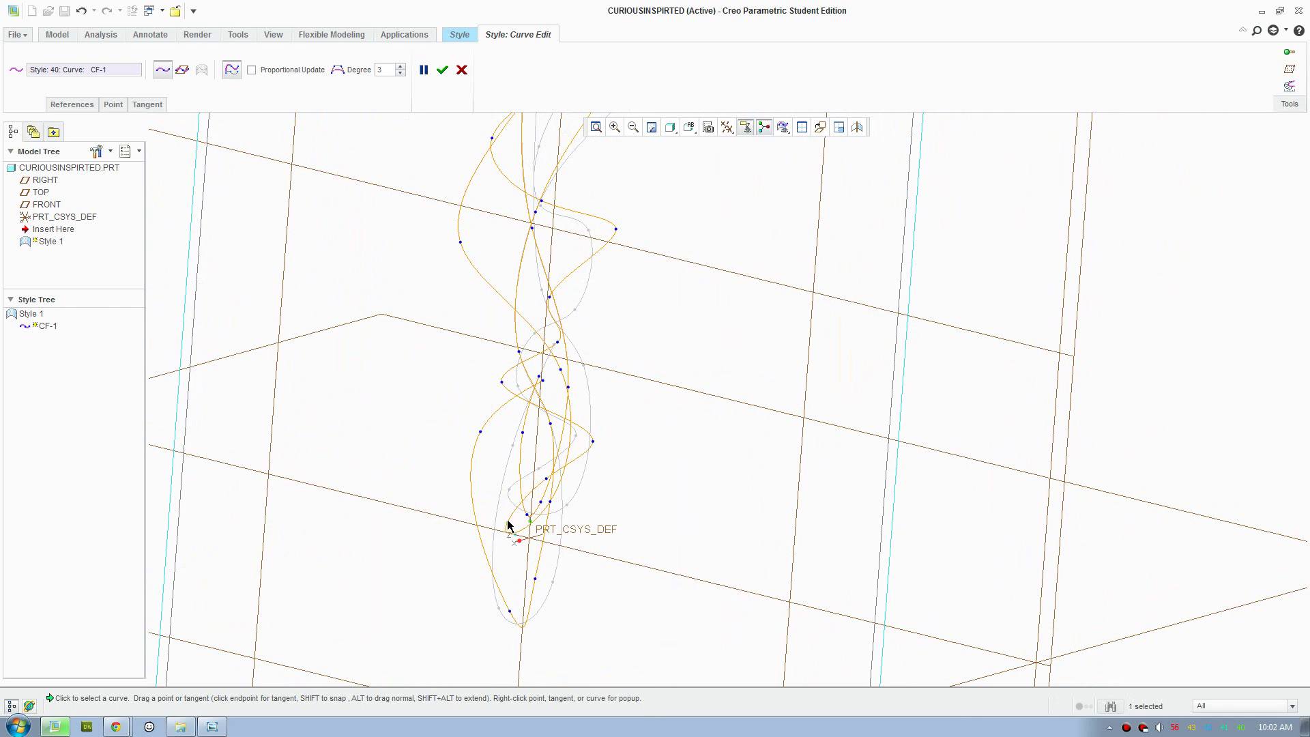
{"action": "middle_click_drag", "start_coordinate": [552, 508], "coordinate": [600, 539]}
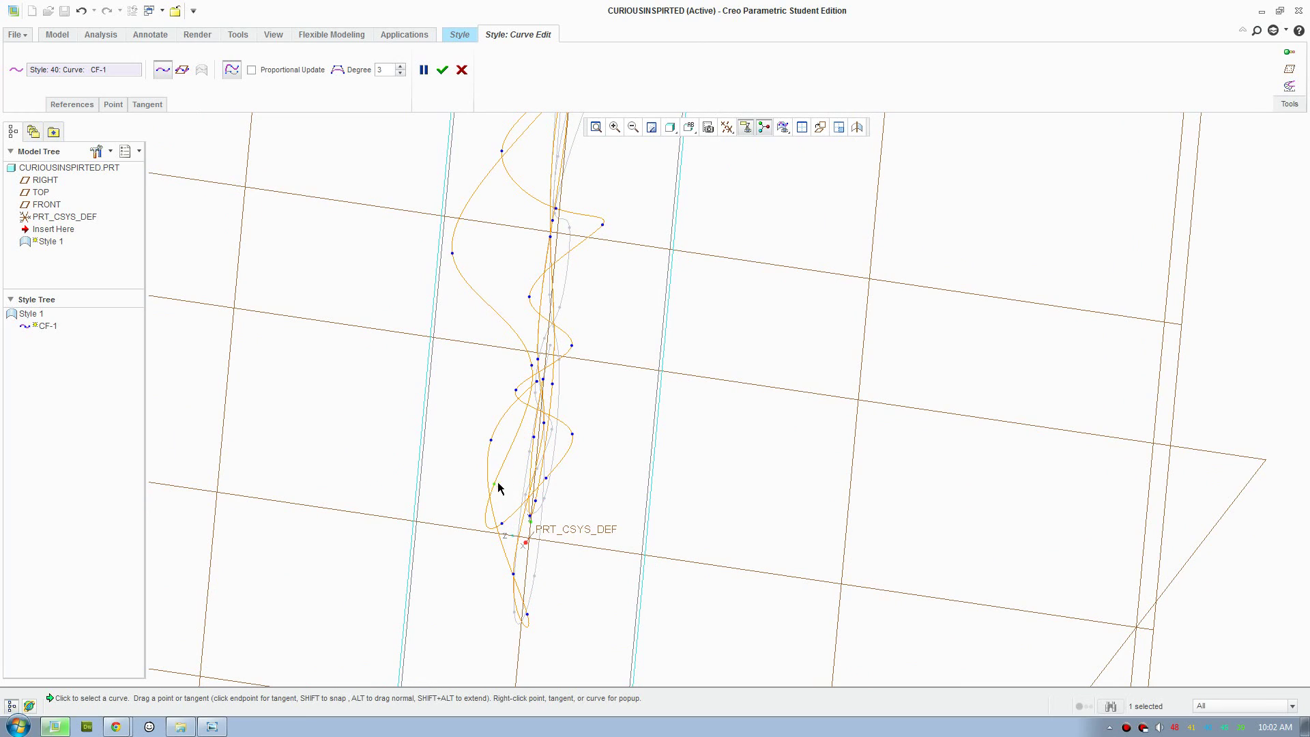
{"action": "mouse_move", "coordinate": [497, 483]}
{"action": "middle_mouse_down"}
{"action": "mouse_move", "coordinate": [579, 439]}
{"action": "mouse_move", "coordinate": [503, 444]}
{"action": "mouse_move", "coordinate": [532, 519]}
{"action": "middle_mouse_up"}
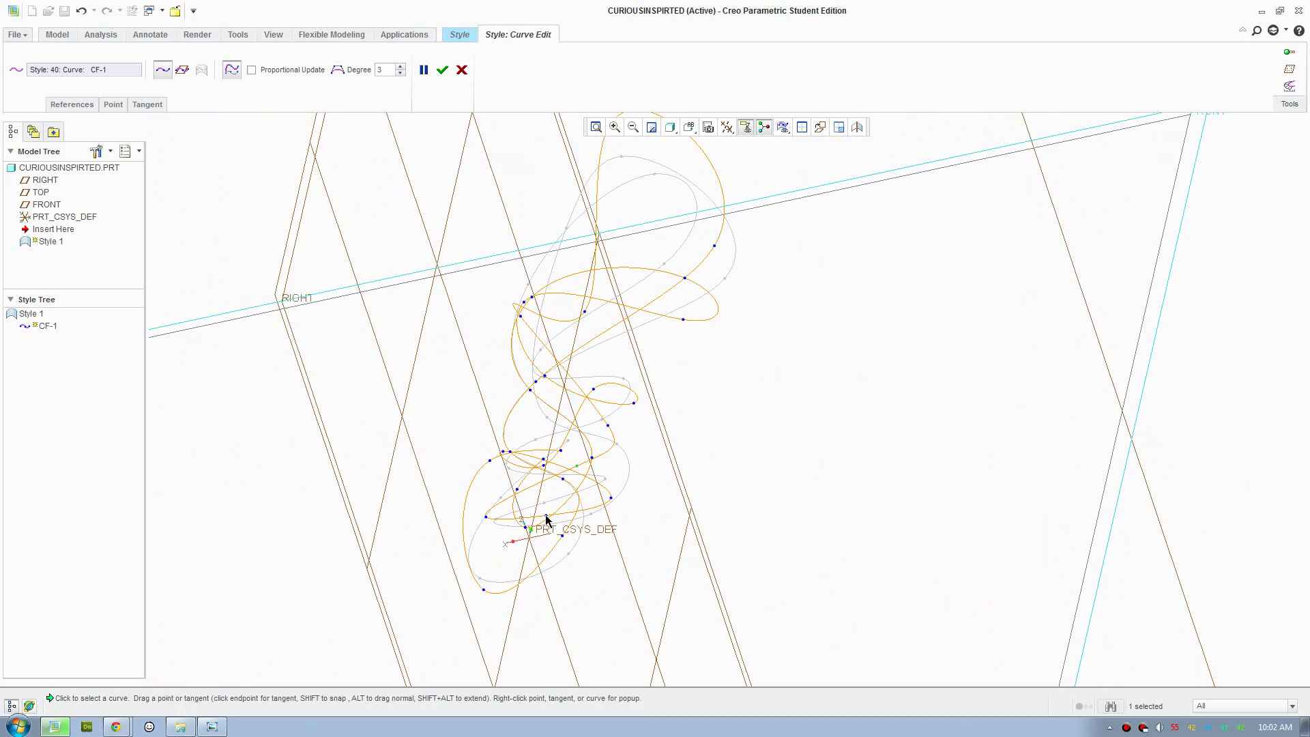
Pull the curve's end section above the origin farther off the FRONT plane, clear of the neighbouring strands.
{"action": "left_click", "coordinate": [547, 518]}
{"action": "mouse_move", "coordinate": [557, 554]}
{"action": "middle_mouse_down"}
{"action": "mouse_move", "coordinate": [505, 471]}
{"action": "mouse_move", "coordinate": [516, 513]}
{"action": "mouse_move", "coordinate": [522, 498]}
{"action": "middle_mouse_up"}
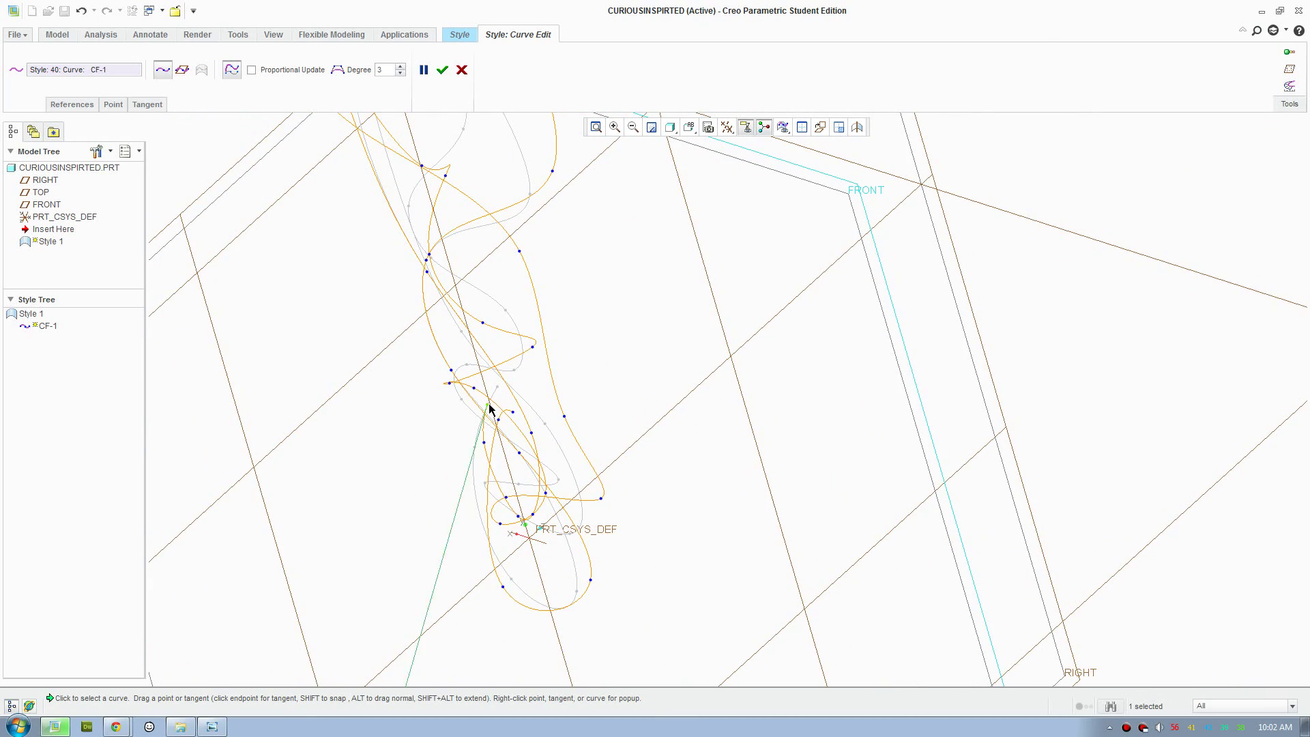
{"action": "mouse_move", "coordinate": [477, 424]}
{"action": "middle_mouse_down"}
{"action": "mouse_move", "coordinate": [494, 409]}
{"action": "mouse_move", "coordinate": [599, 403]}
{"action": "mouse_move", "coordinate": [653, 433]}
{"action": "mouse_move", "coordinate": [634, 426]}
{"action": "middle_mouse_up"}
{"action": "left_click_drag", "start_coordinate": [587, 459], "coordinate": [615, 476]}
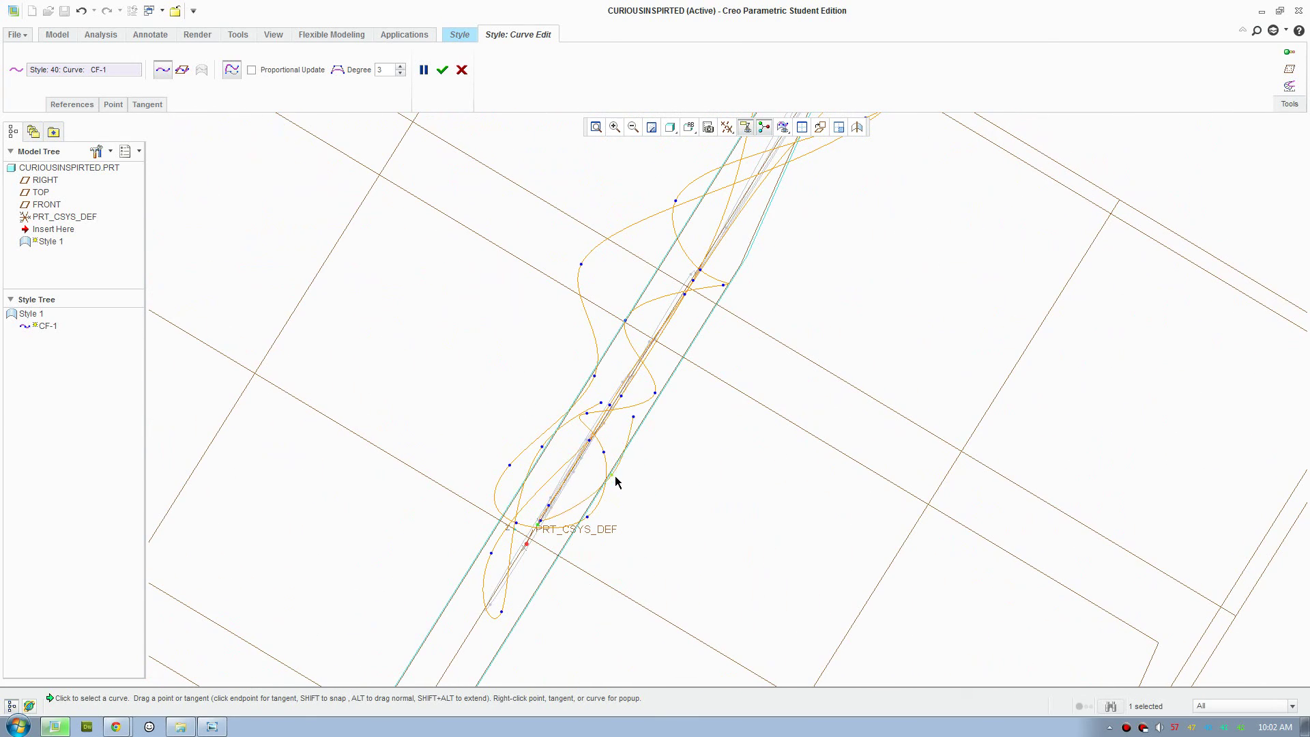
{"action": "left_click_drag", "start_coordinate": [635, 423], "coordinate": [653, 483]}
{"action": "middle_click_drag", "start_coordinate": [652, 483], "coordinate": [631, 426]}
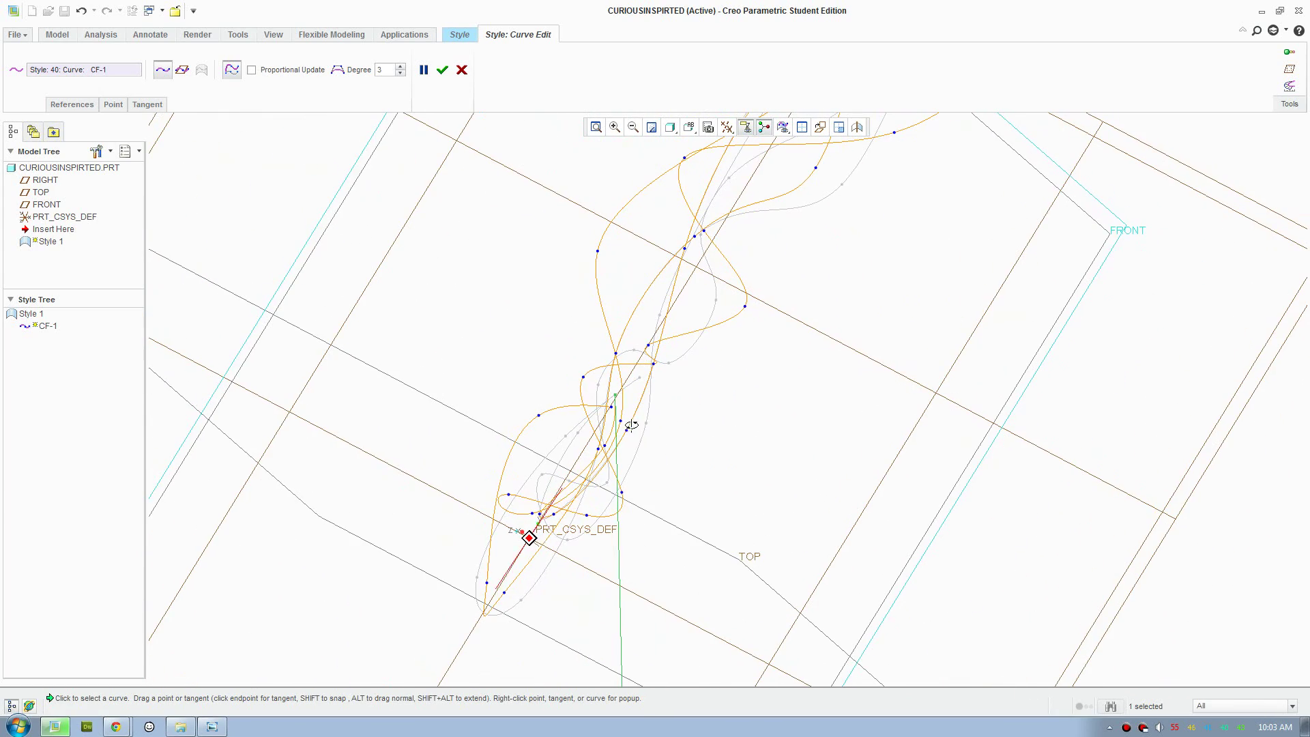
Shift the curve points beside the origin coordinate system to separate the strands crossing there.
{"action": "left_click_drag", "start_coordinate": [542, 520], "coordinate": [529, 518]}
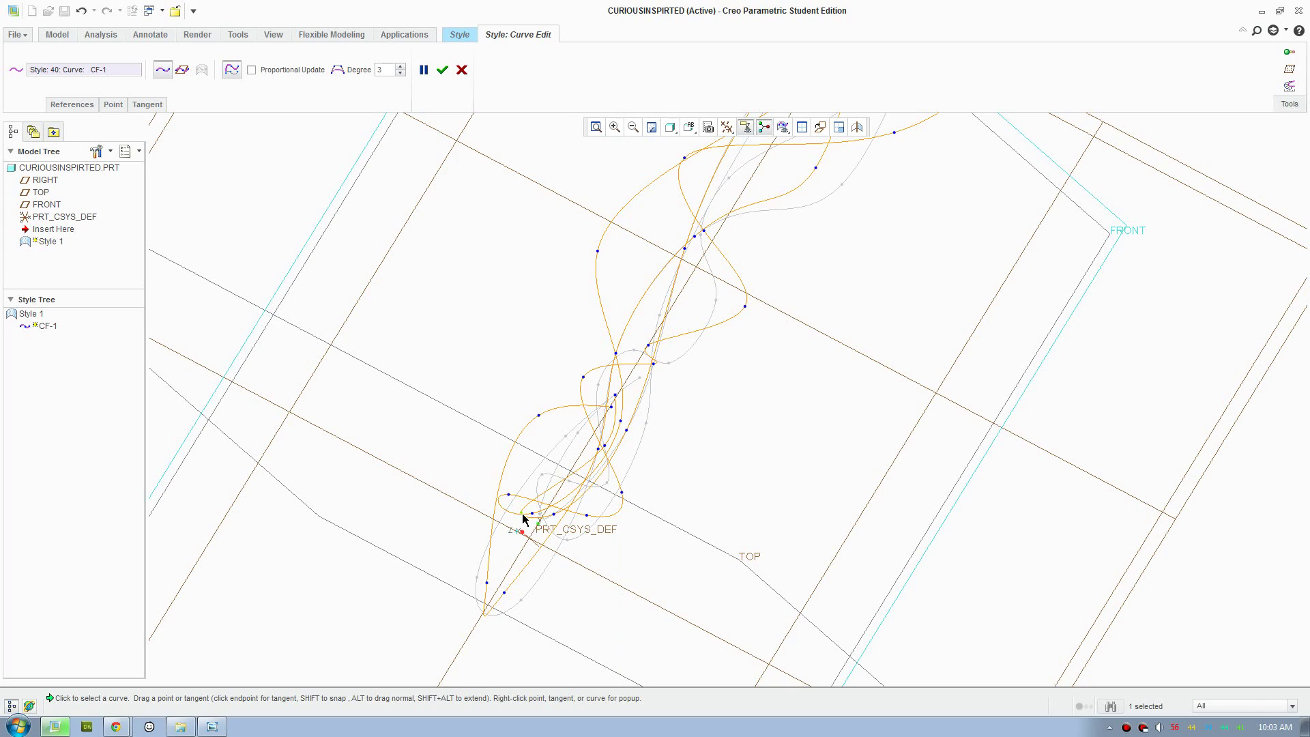
{"action": "middle_click_drag", "start_coordinate": [529, 518], "coordinate": [563, 532]}
{"action": "left_click_drag", "start_coordinate": [552, 513], "coordinate": [546, 506]}
{"action": "middle_click_drag", "start_coordinate": [546, 507], "coordinate": [394, 374]}
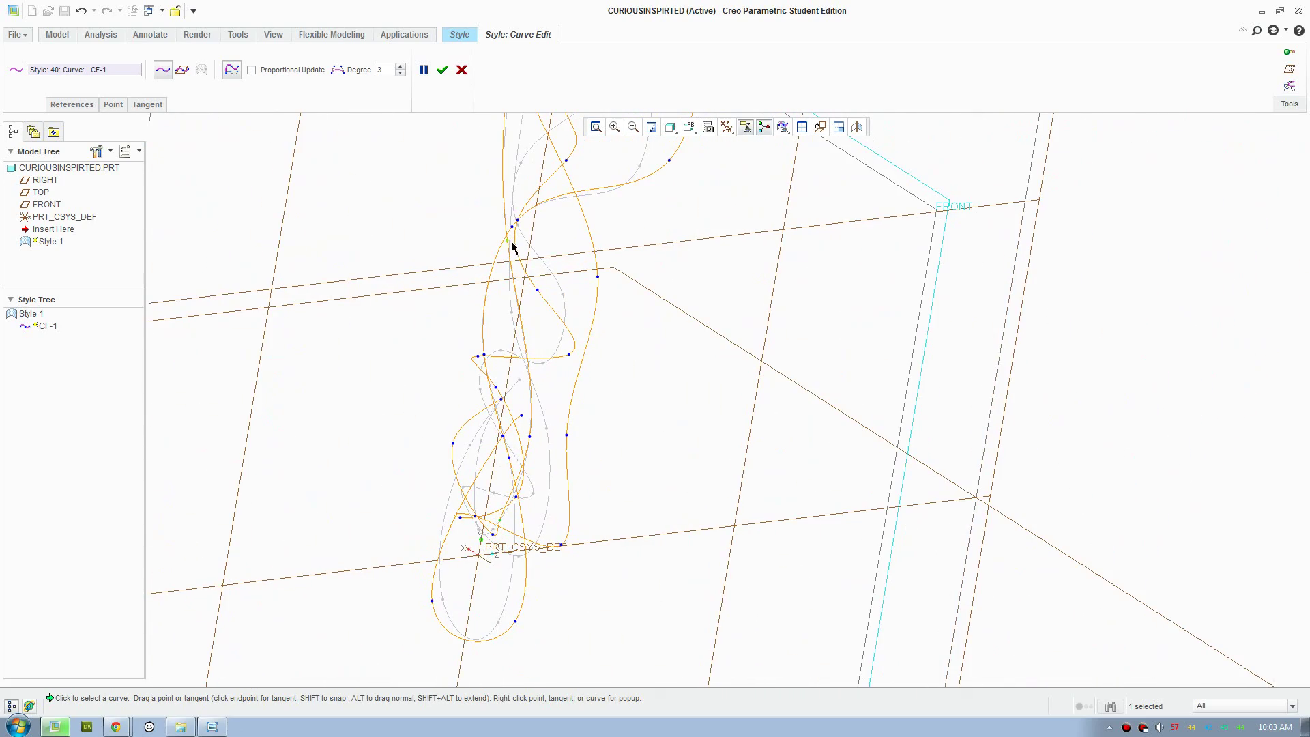
Accept the braided curve's edits and complete the Style feature.
{"action": "middle_click_drag", "start_coordinate": [487, 254], "coordinate": [487, 412]}
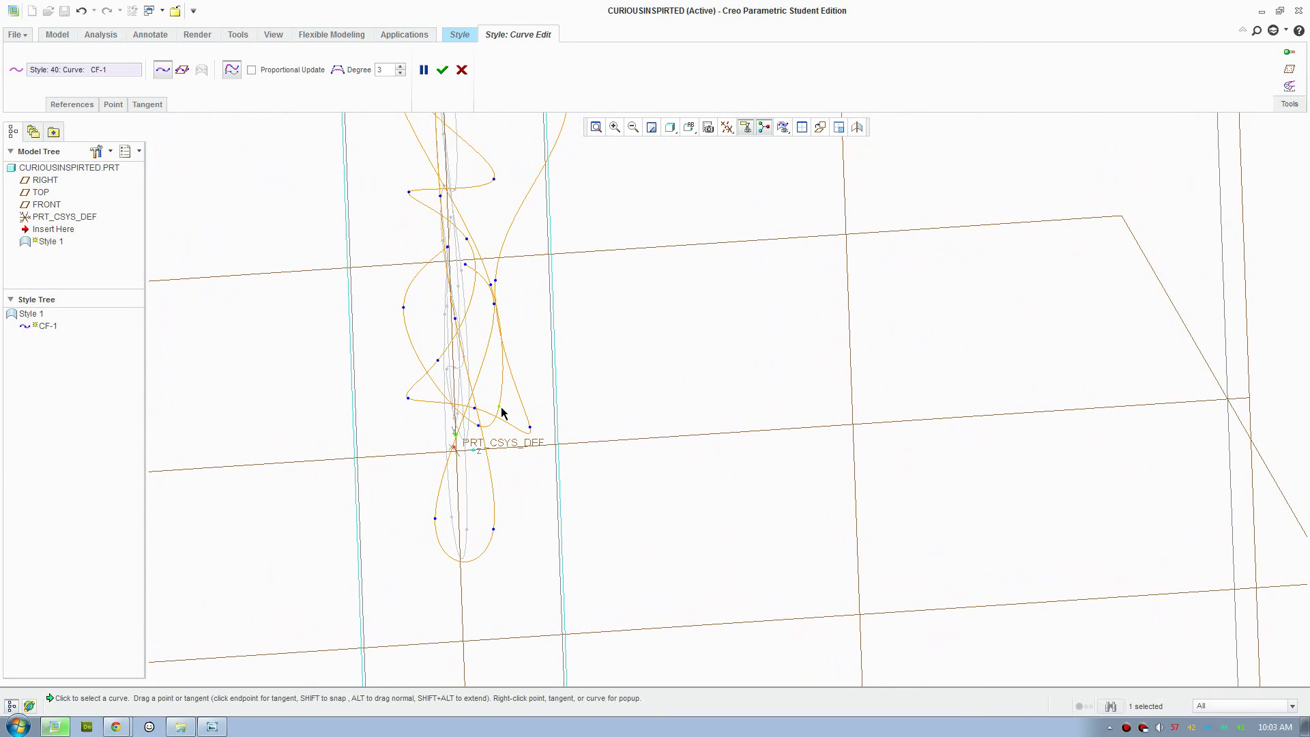
{"action": "middle_click_drag", "start_coordinate": [510, 413], "coordinate": [531, 308]}
{"action": "left_click", "coordinate": [441, 69]}
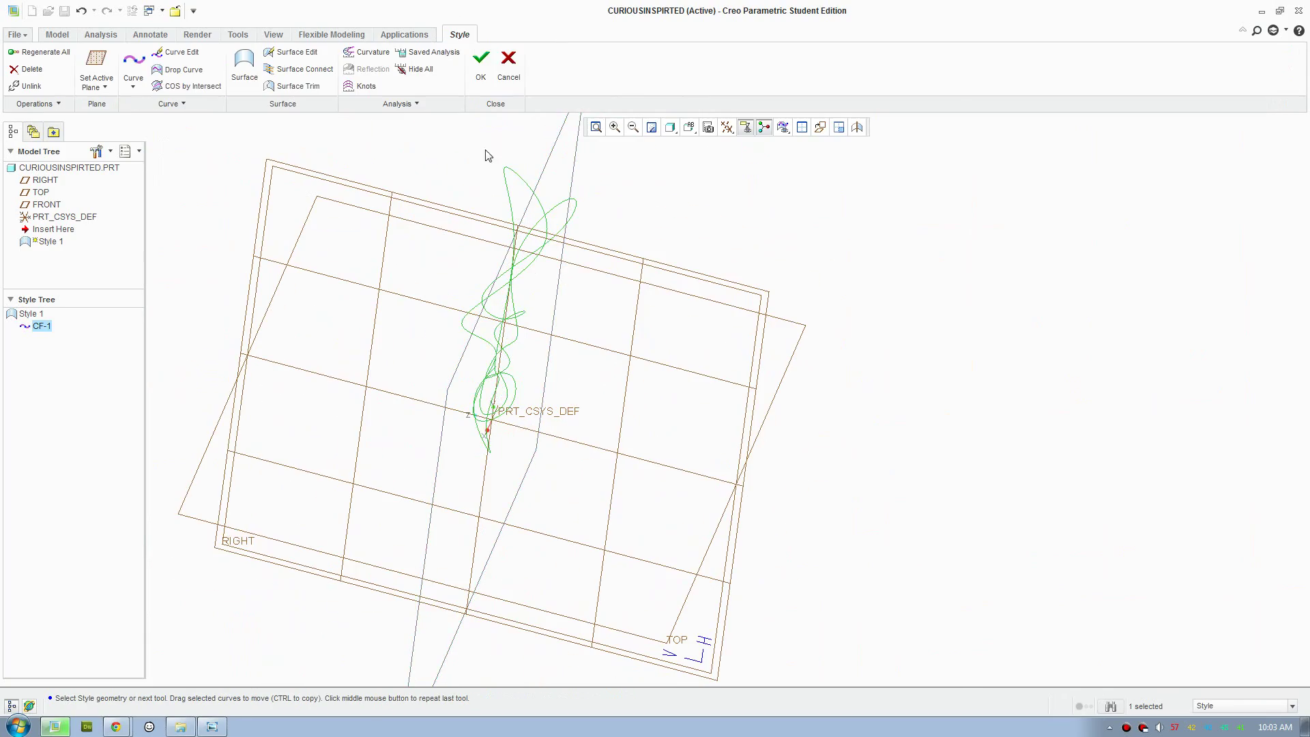
{"action": "middle_click_drag", "start_coordinate": [485, 152], "coordinate": [418, 243]}
{"action": "scroll", "coordinate": [485, 257], "scroll_direction": "down", "scroll_amount": 4}
{"action": "middle_click_drag", "start_coordinate": [560, 341], "coordinate": [682, 342]}
{"action": "left_click", "coordinate": [481, 75]}
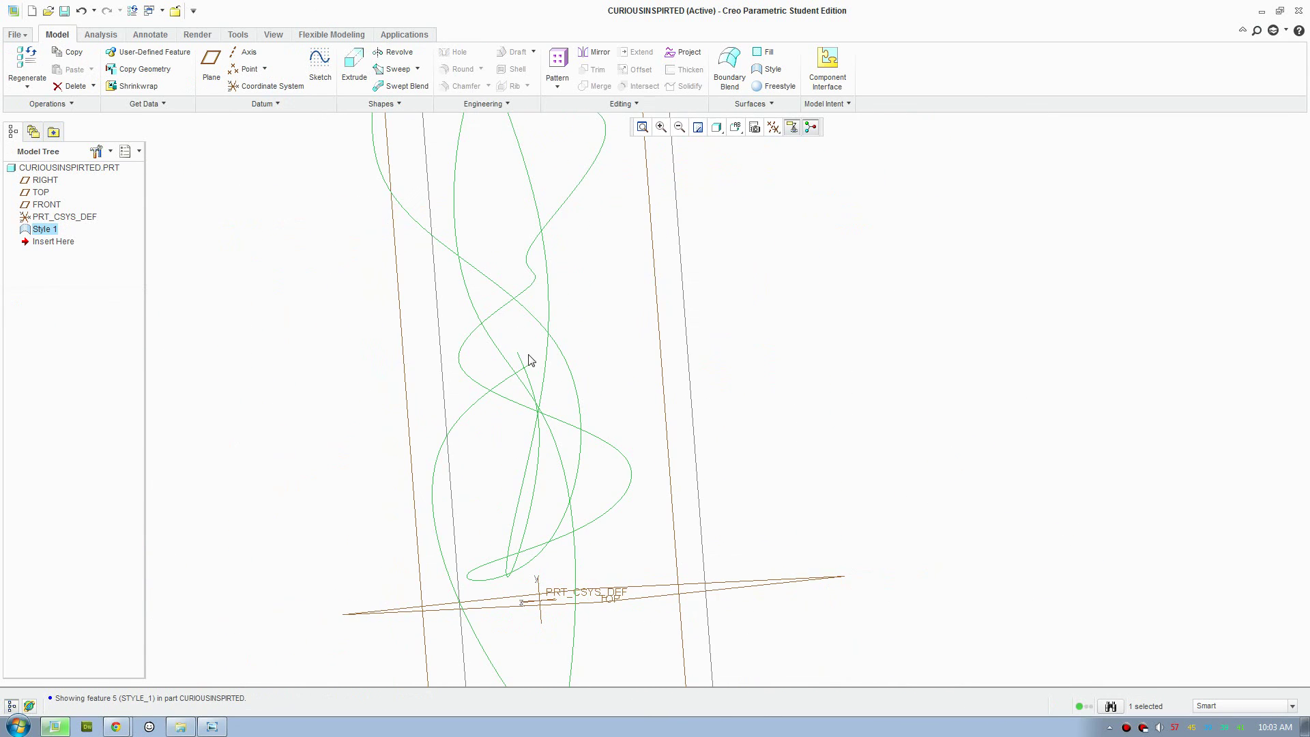
Start a solid Sweep along the braided Style curve and open its section sketch, oriented parallel to the screen.
{"action": "middle_click_drag", "start_coordinate": [529, 360], "coordinate": [623, 421]}
{"action": "scroll", "coordinate": [673, 573], "scroll_direction": "down", "scroll_amount": 3}
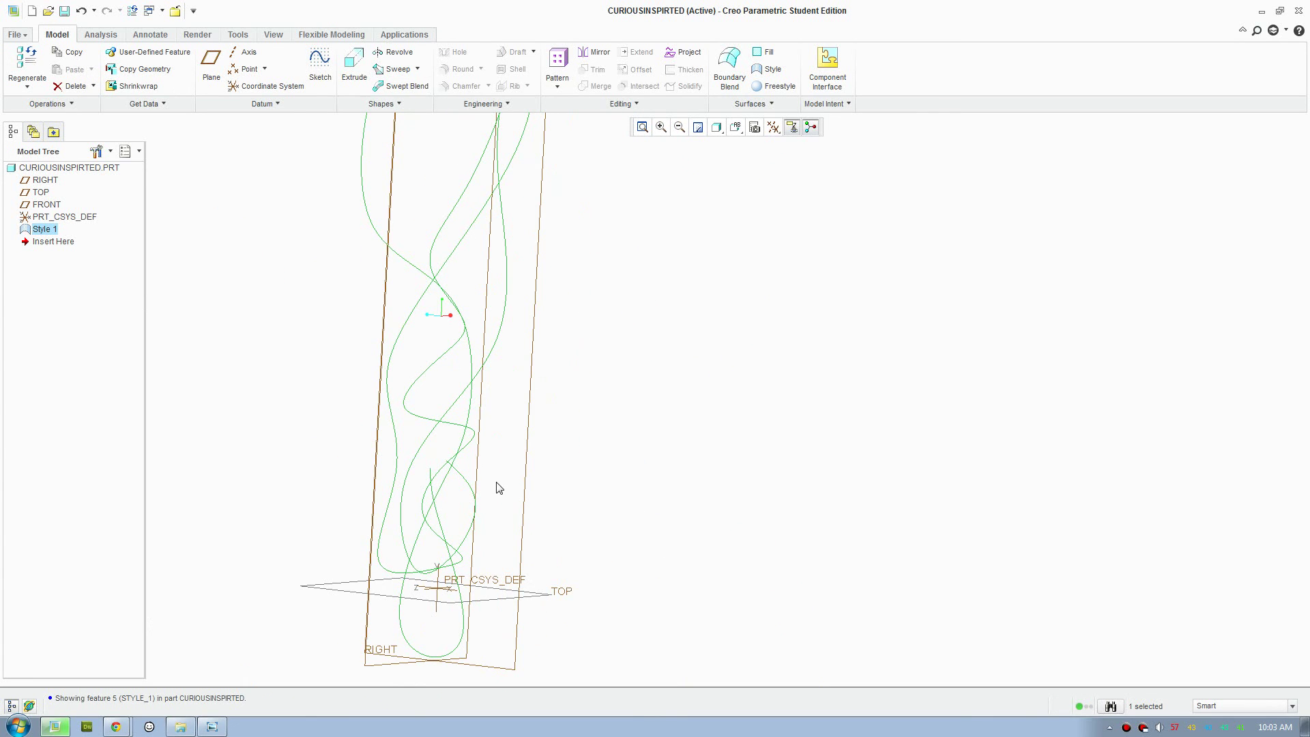
{"action": "scroll", "coordinate": [488, 481], "scroll_direction": "up", "scroll_amount": 3}
{"action": "mouse_move", "coordinate": [477, 471]}
{"action": "middle_mouse_down"}
{"action": "mouse_move", "coordinate": [528, 324]}
{"action": "mouse_move", "coordinate": [373, 266]}
{"action": "middle_mouse_up"}
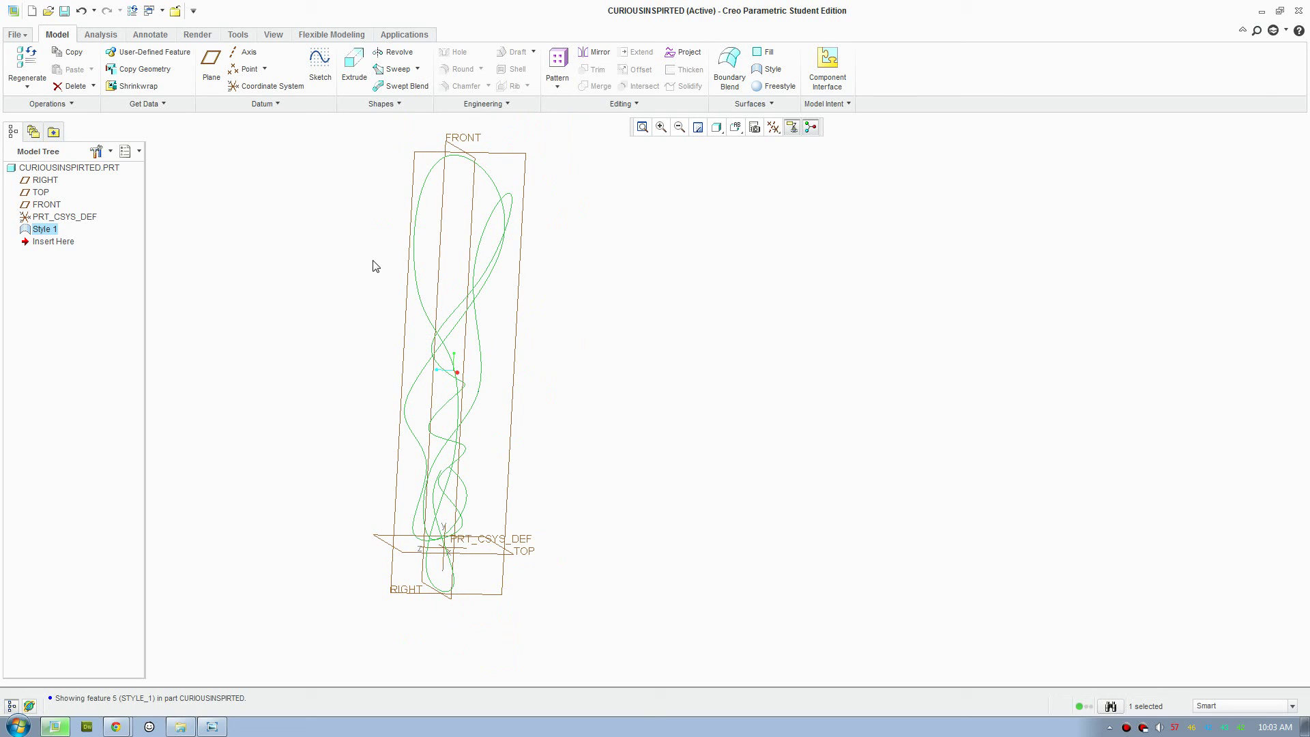
{"action": "left_click", "coordinate": [387, 70]}
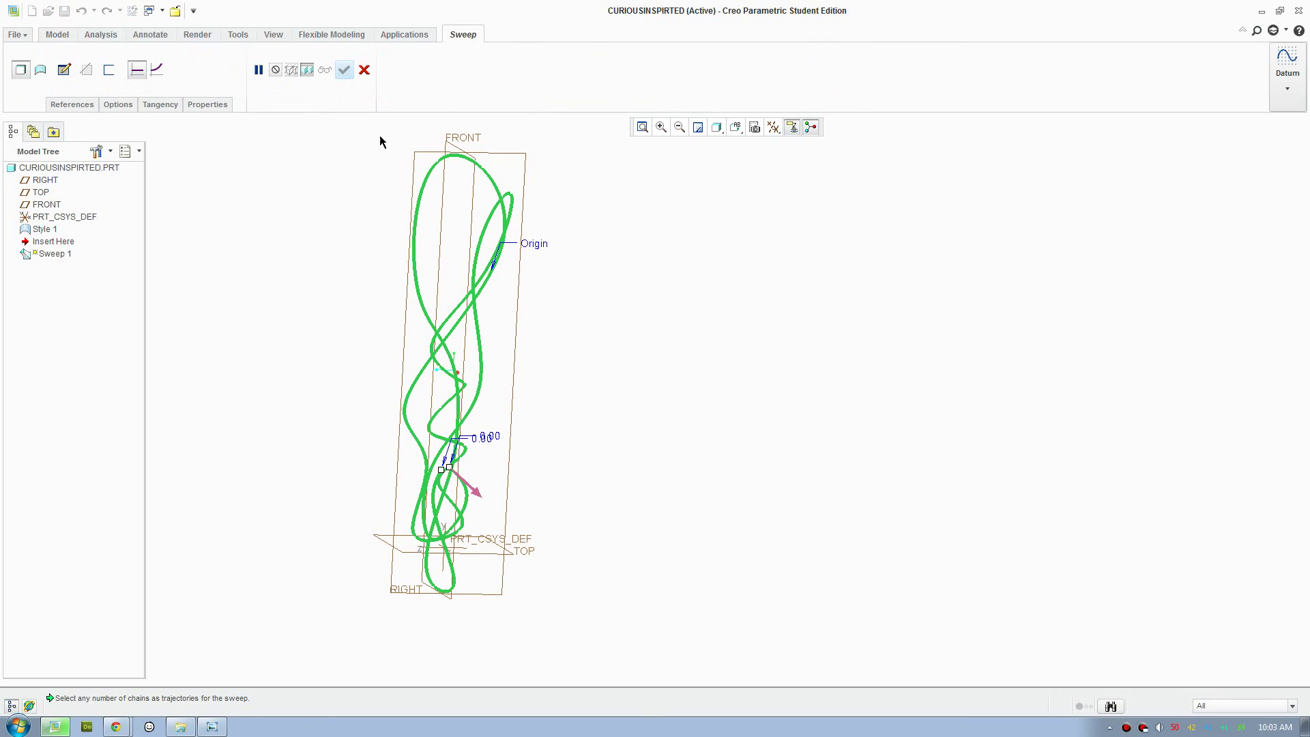
{"action": "middle_click_drag", "start_coordinate": [380, 391], "coordinate": [334, 361]}
{"action": "left_click", "coordinate": [62, 74]}
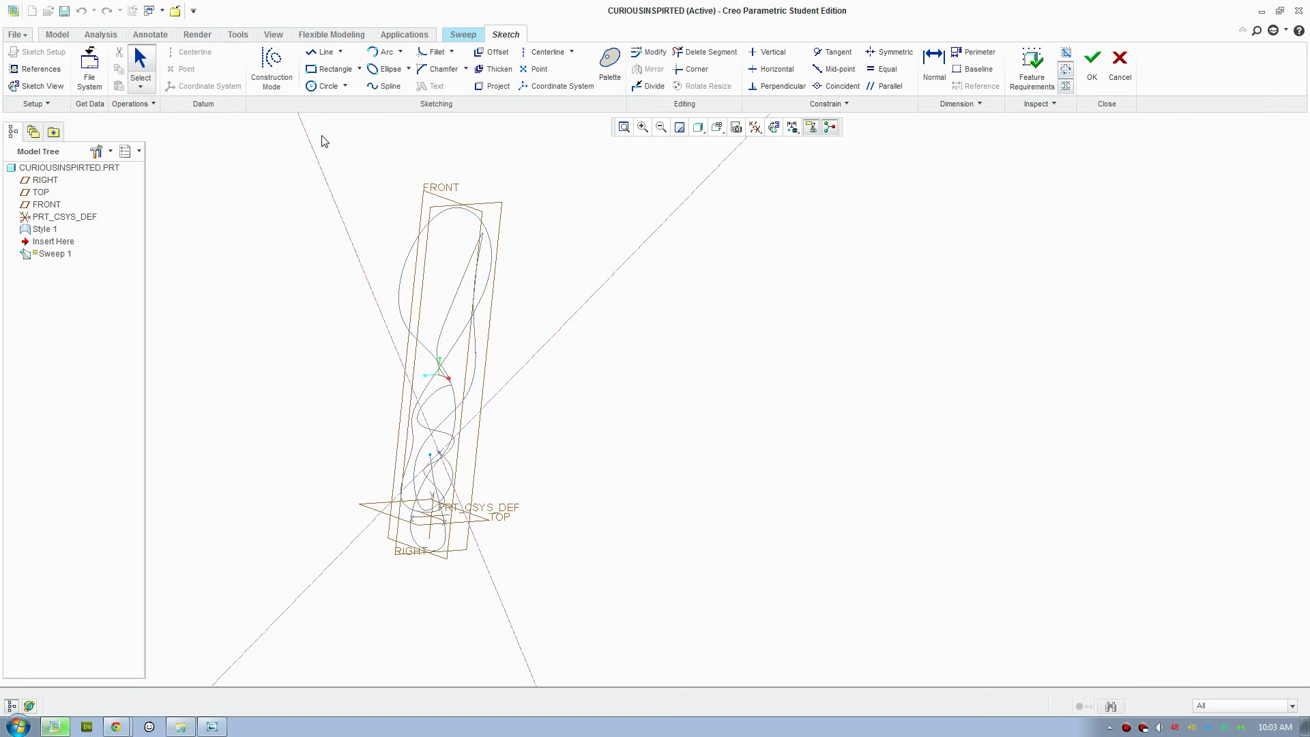
{"action": "left_click", "coordinate": [775, 129]}
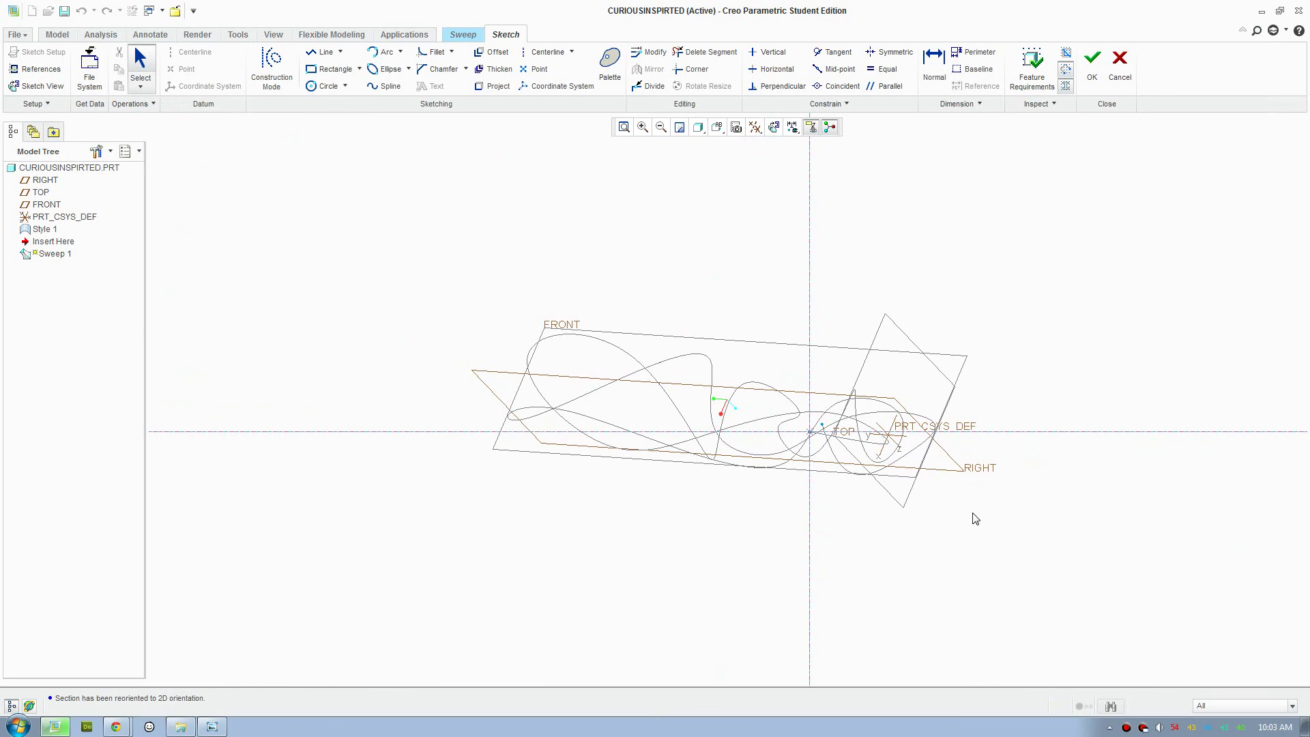
Sketch a circle centred on the trajectory's start point as the section and complete the sweep.
{"action": "left_click", "coordinate": [326, 87]}
{"action": "left_click", "coordinate": [668, 394]}
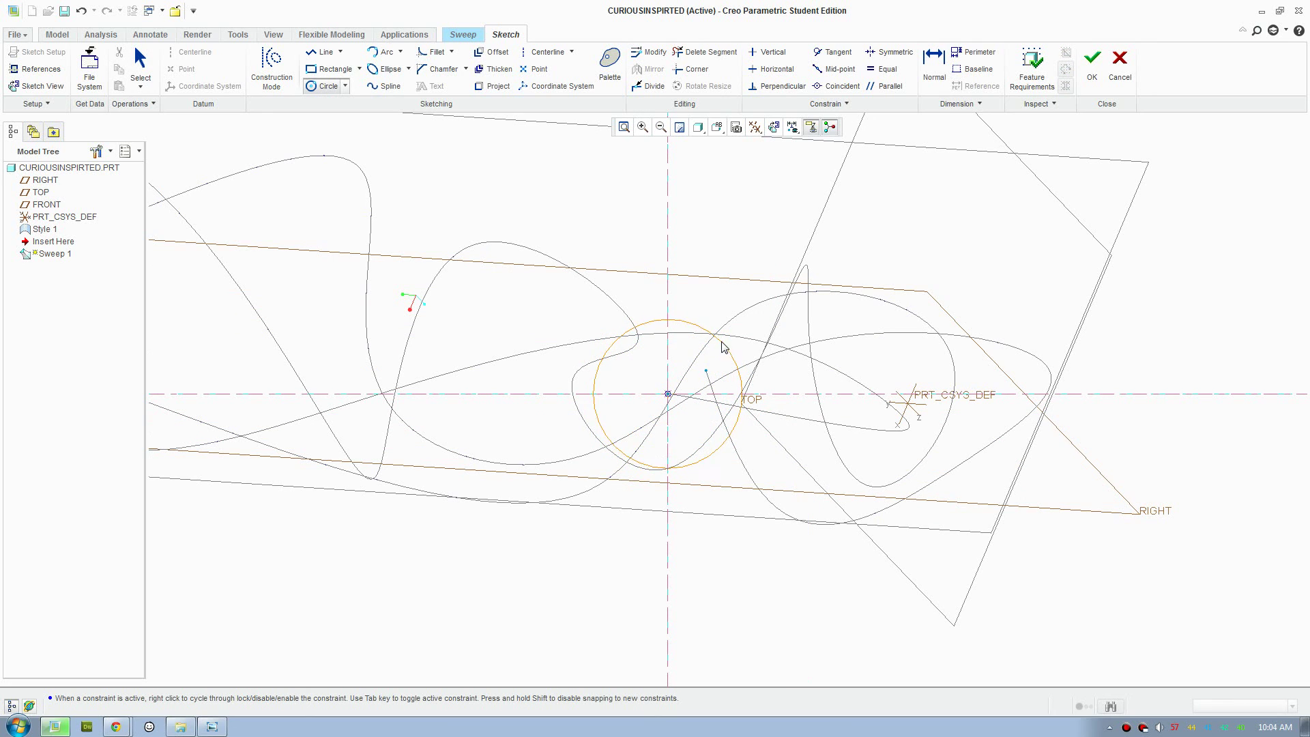
{"action": "left_click", "coordinate": [713, 352]}
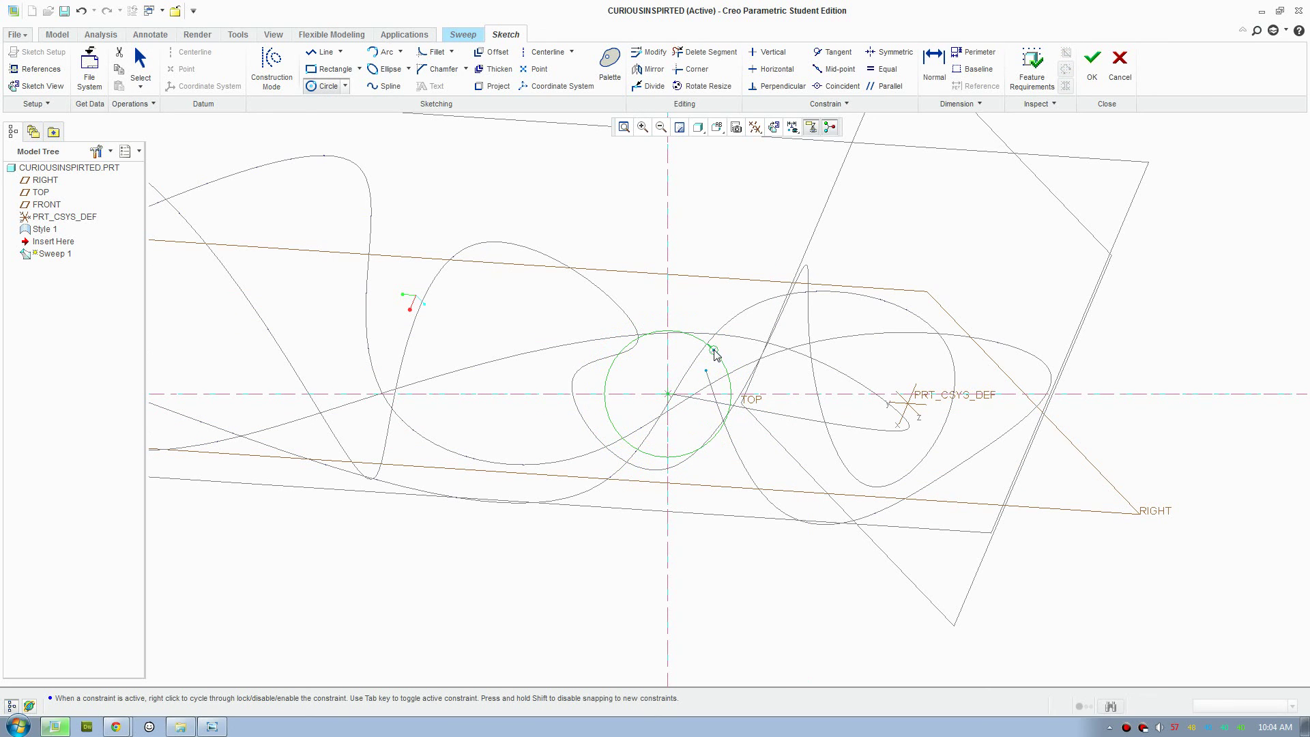
{"action": "left_click", "coordinate": [1100, 82]}
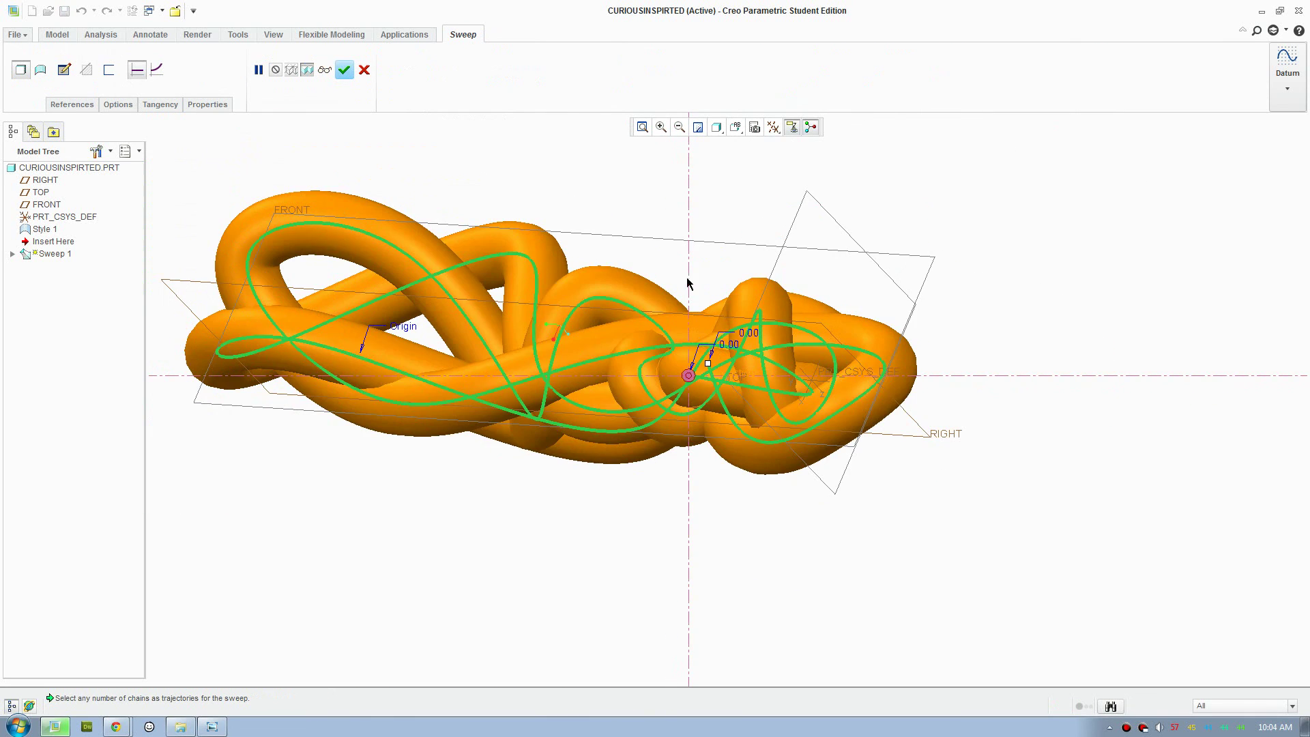
{"action": "mouse_move", "coordinate": [690, 285]}
{"action": "middle_mouse_down"}
{"action": "mouse_move", "coordinate": [560, 282]}
{"action": "mouse_move", "coordinate": [486, 249]}
{"action": "middle_mouse_up"}
{"action": "left_click", "coordinate": [343, 69]}
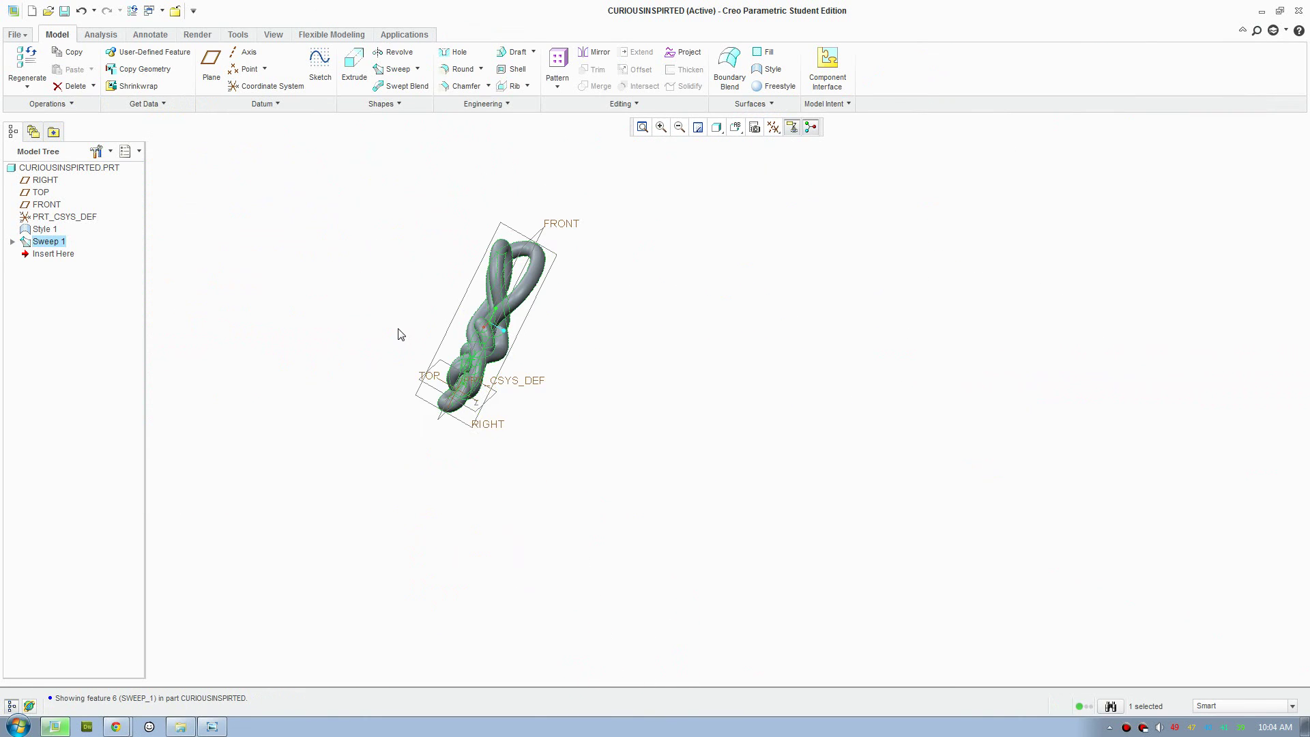
Create a datum plane offset 74 from the TOP plane, just beyond the braid's bottom loop.
{"action": "middle_click_drag", "start_coordinate": [463, 381], "coordinate": [496, 271]}
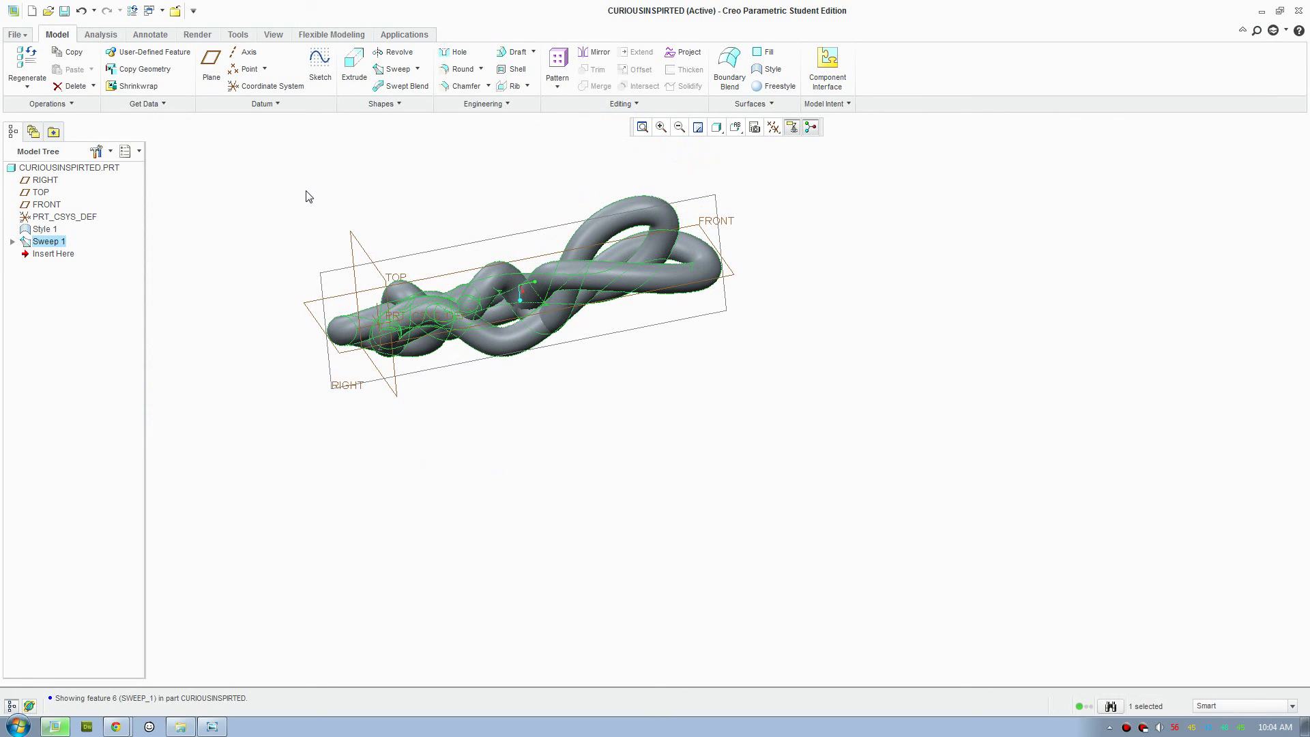
{"action": "left_click", "coordinate": [213, 60]}
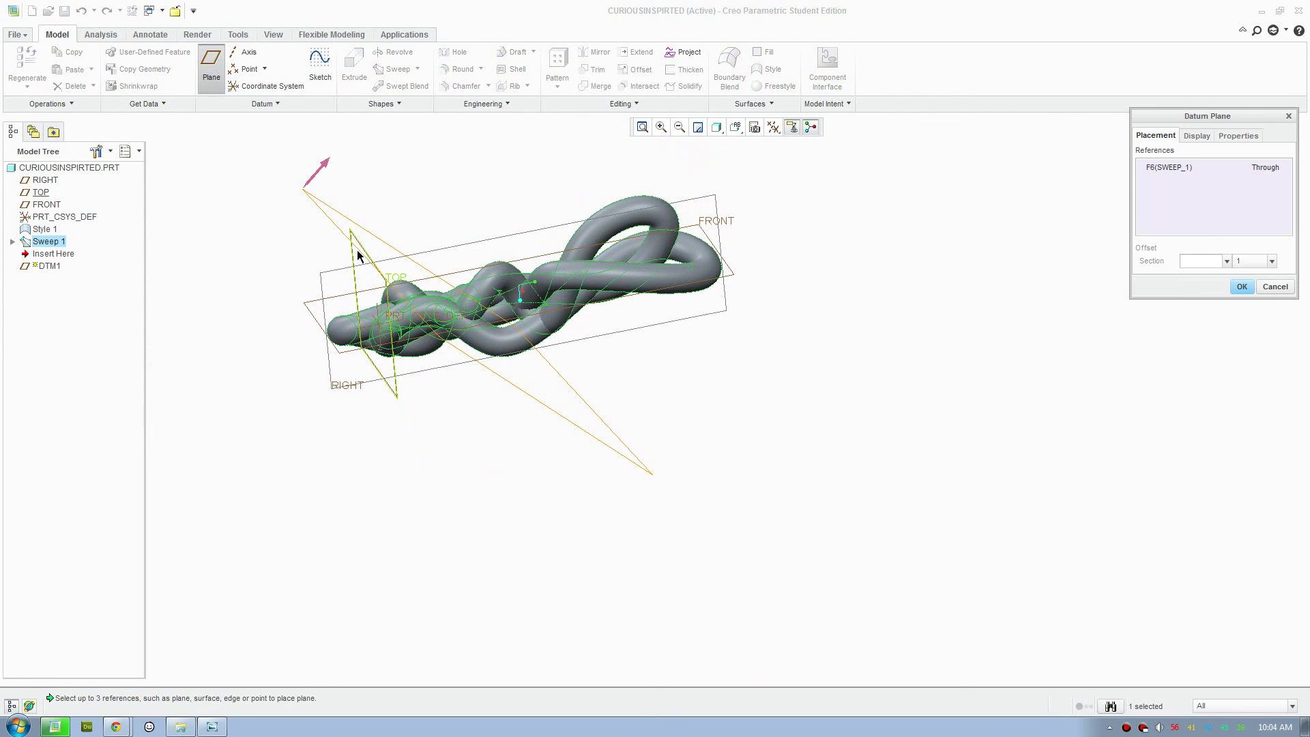
{"action": "left_click", "coordinate": [354, 256]}
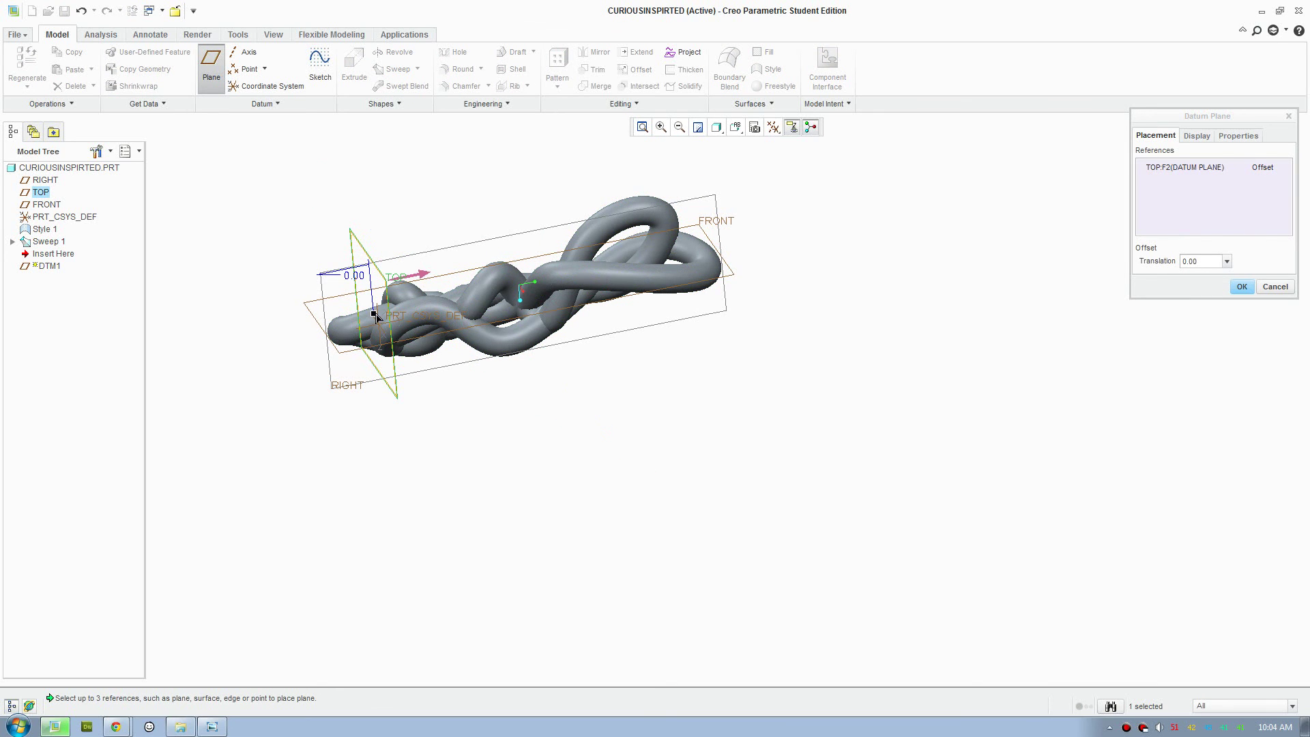
{"action": "left_click_drag", "start_coordinate": [376, 316], "coordinate": [302, 320]}
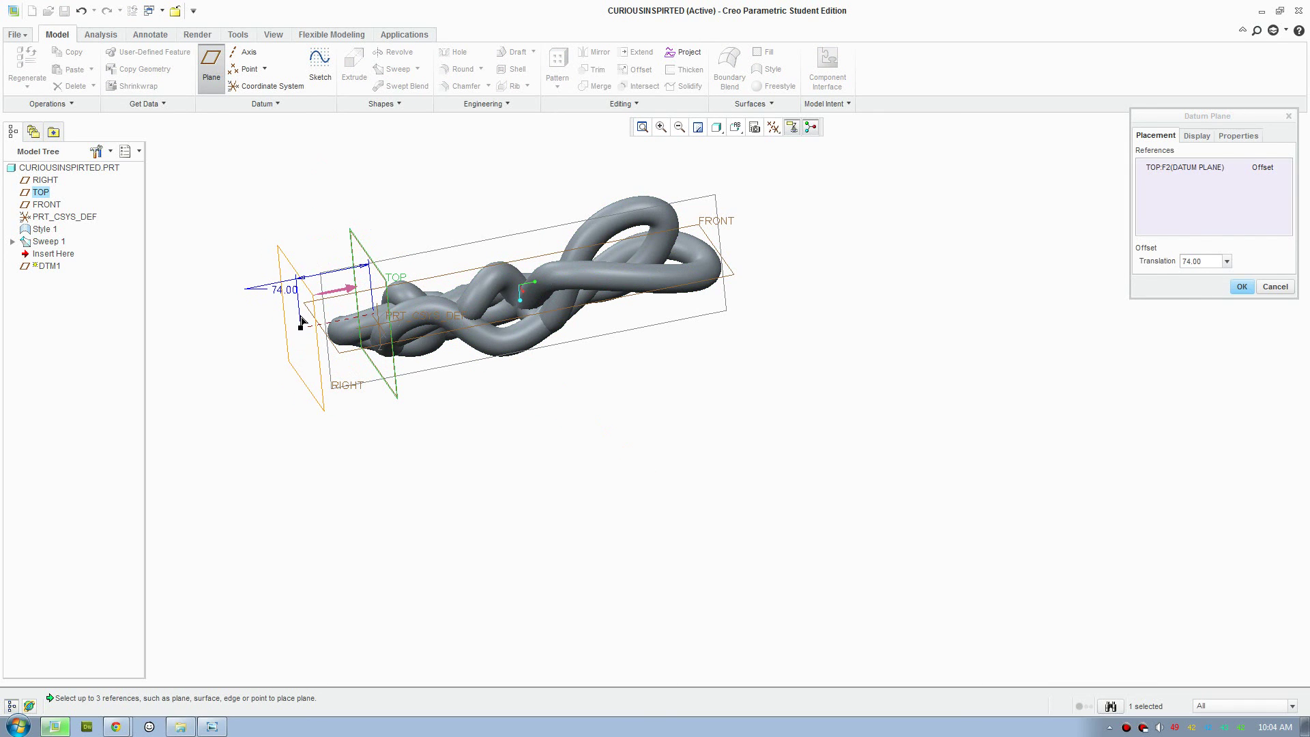
{"action": "left_click", "coordinate": [1241, 287]}
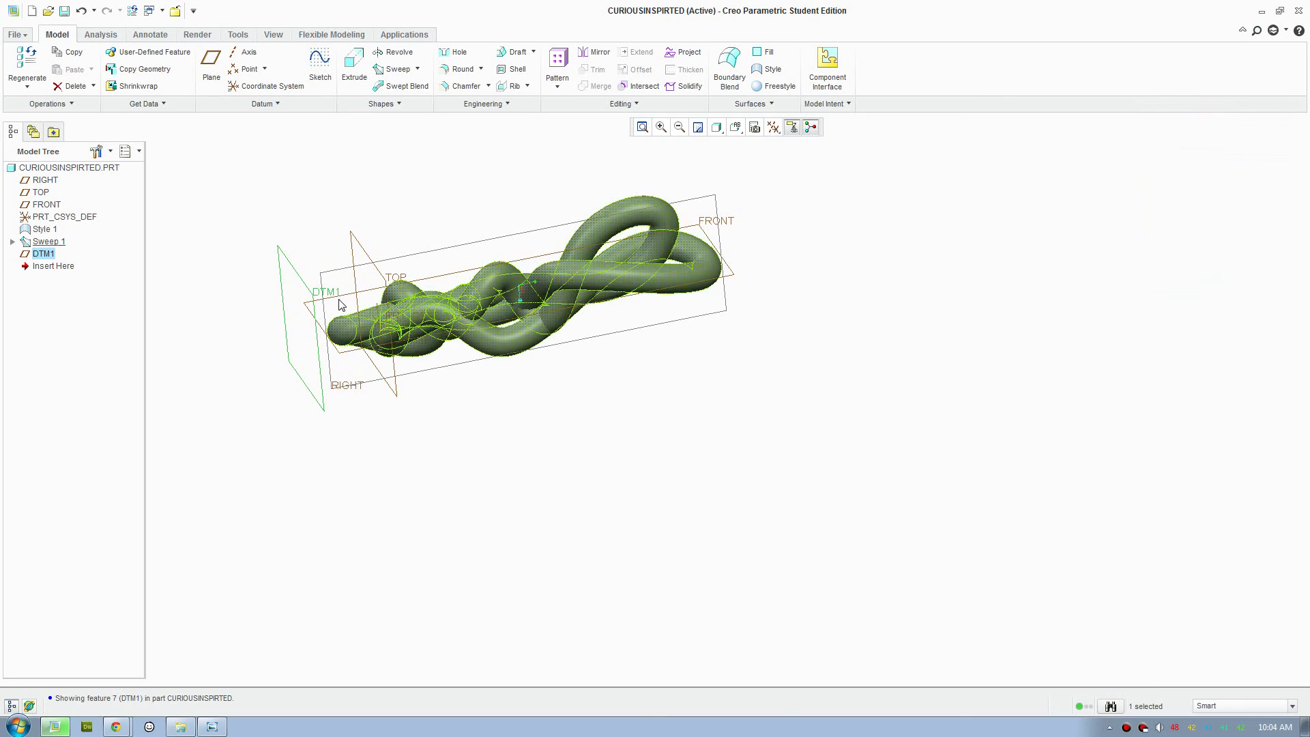
Mirror the braided sweep about datum plane DTM1.
{"action": "scroll", "coordinate": [623, 328], "scroll_direction": "down", "scroll_amount": 2}
{"action": "scroll", "coordinate": [622, 328], "scroll_direction": "down", "scroll_amount": 1}
{"action": "left_click", "coordinate": [787, 298]}
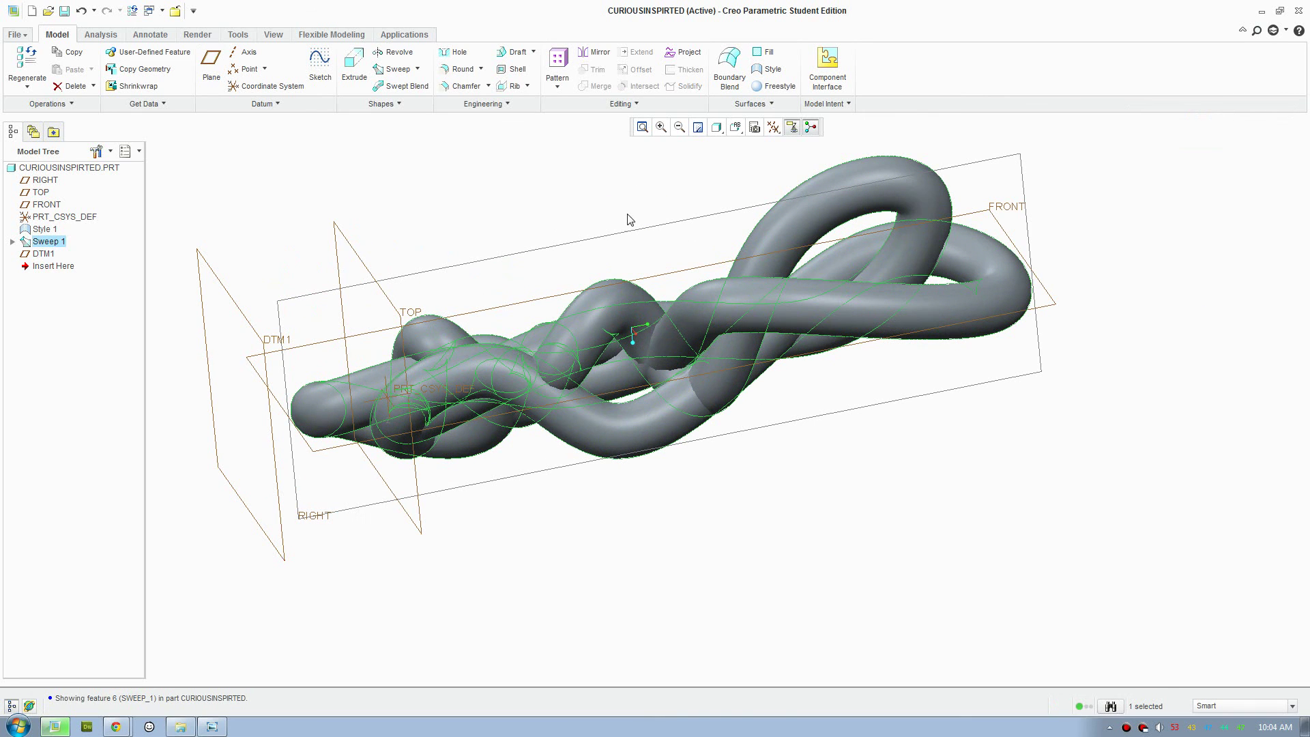
{"action": "left_click", "coordinate": [594, 53]}
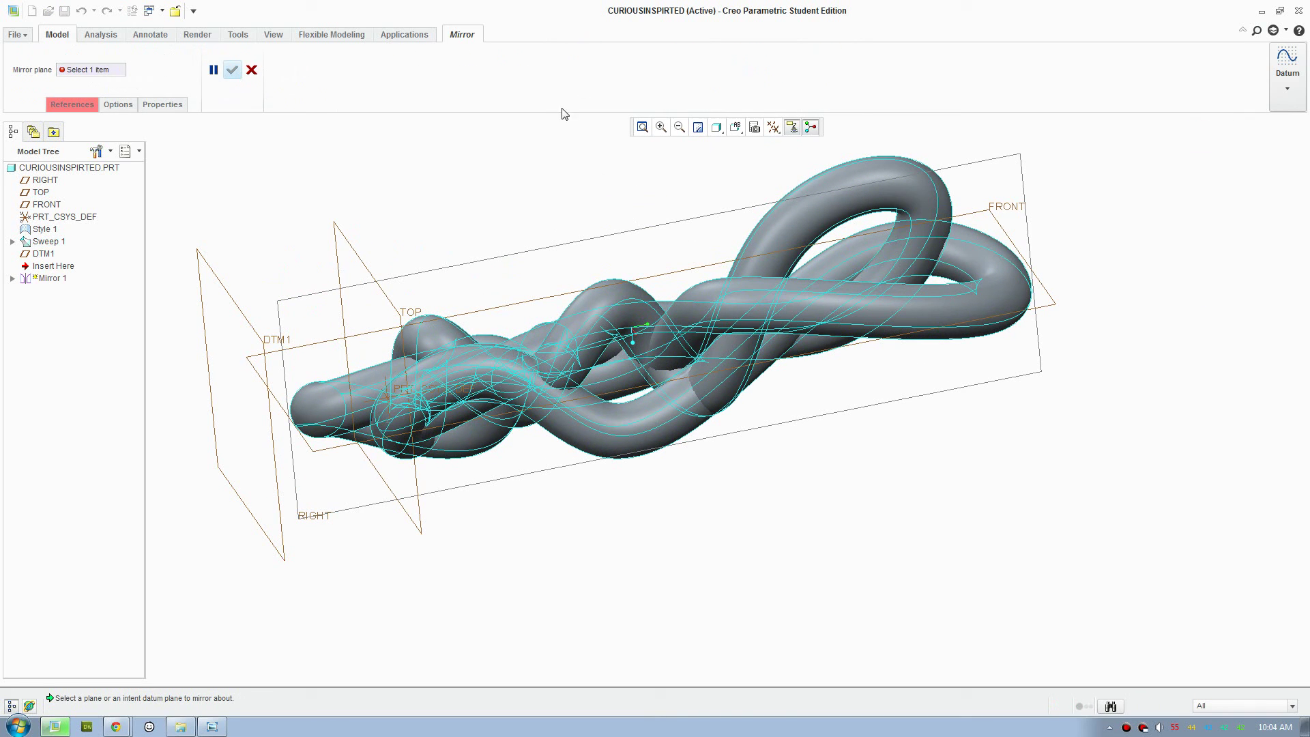
{"action": "left_click", "coordinate": [226, 295]}
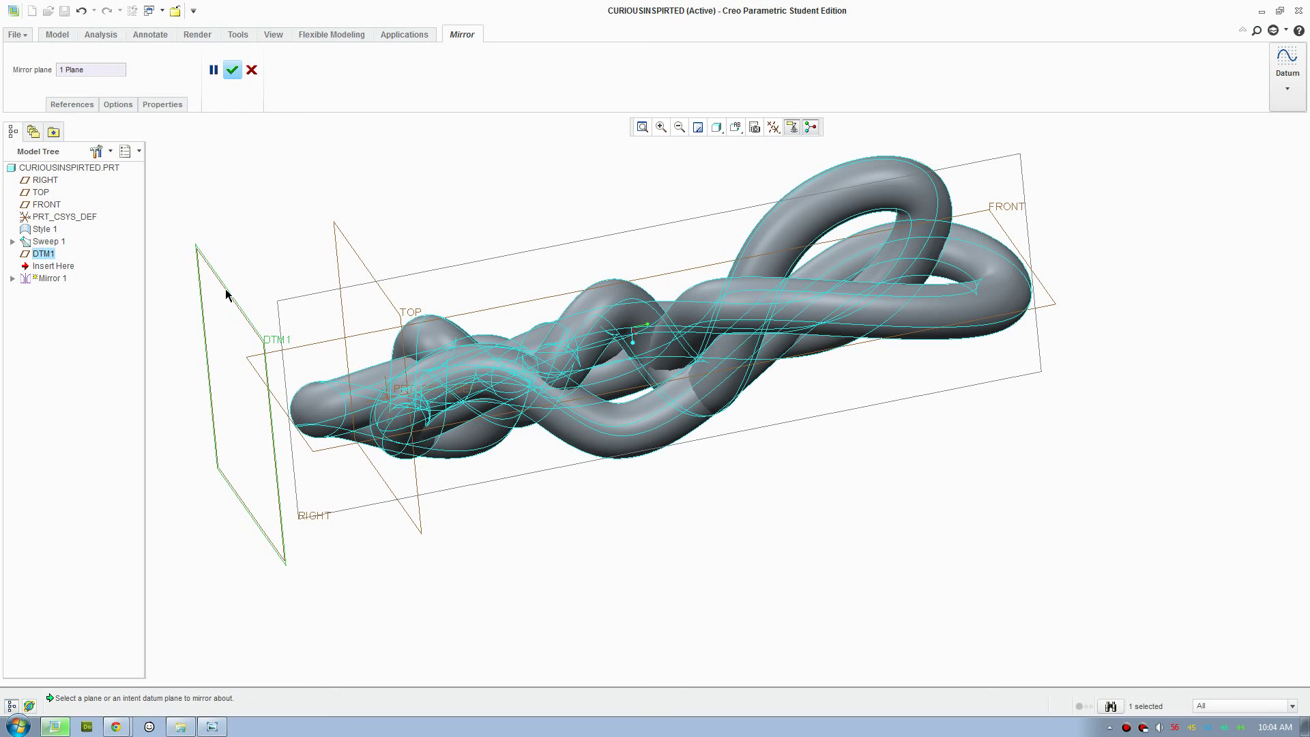
{"action": "left_click", "coordinate": [233, 68]}
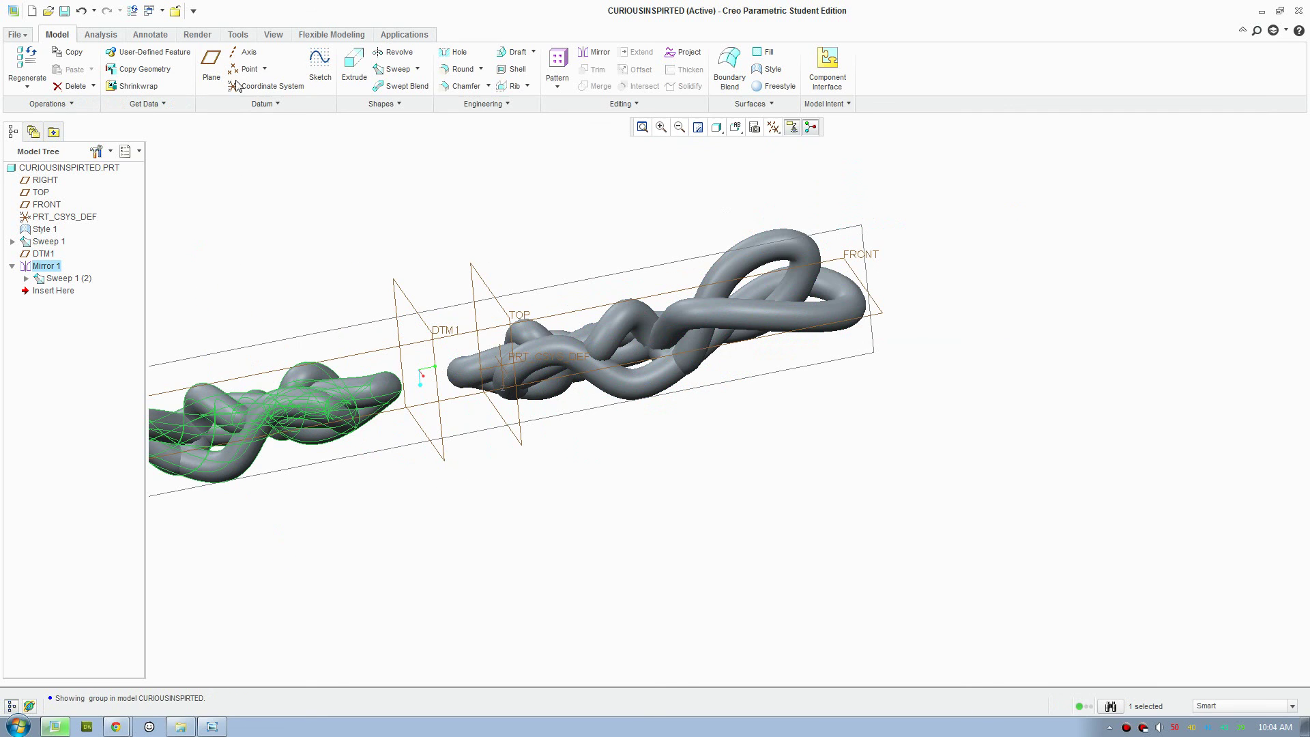
{"action": "mouse_move", "coordinate": [342, 361]}
{"action": "middle_mouse_down"}
{"action": "mouse_move", "coordinate": [573, 513]}
{"action": "mouse_move", "coordinate": [572, 443]}
{"action": "middle_mouse_up"}
{"action": "left_click", "coordinate": [749, 453]}
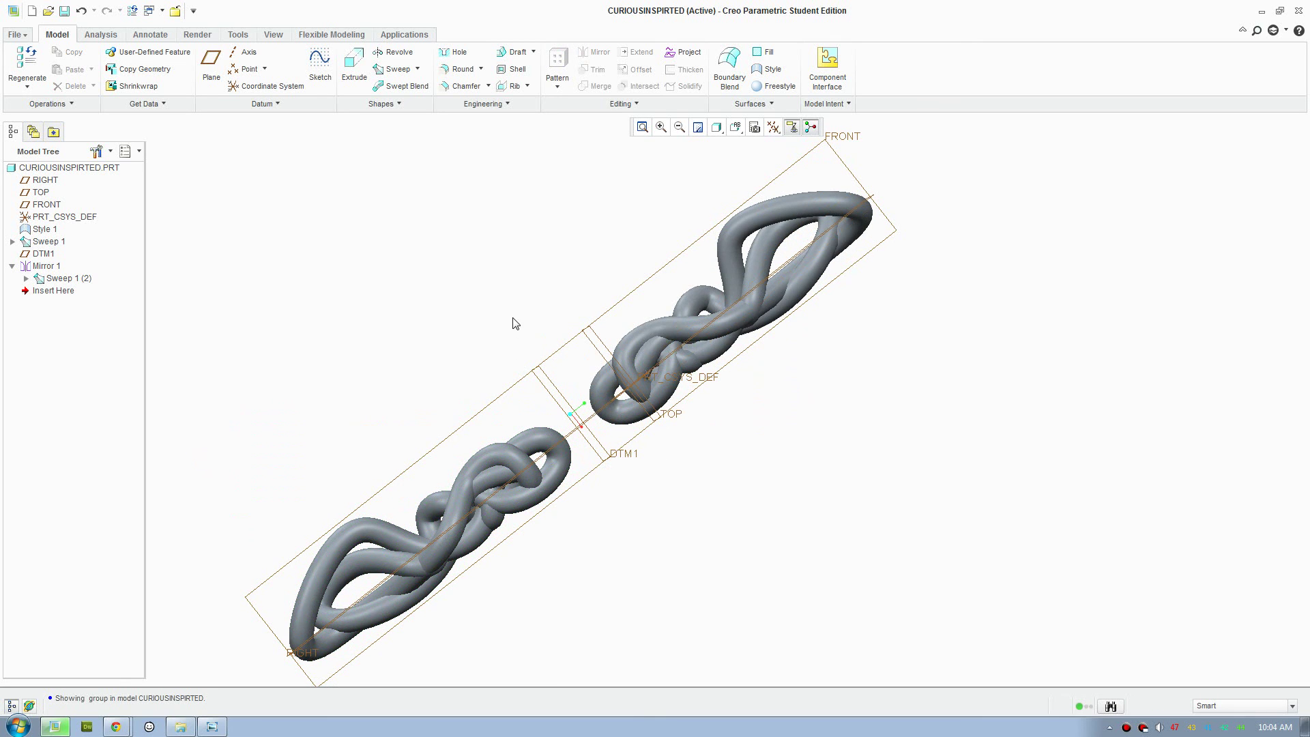
{"action": "middle_click_drag", "start_coordinate": [541, 316], "coordinate": [614, 314]}
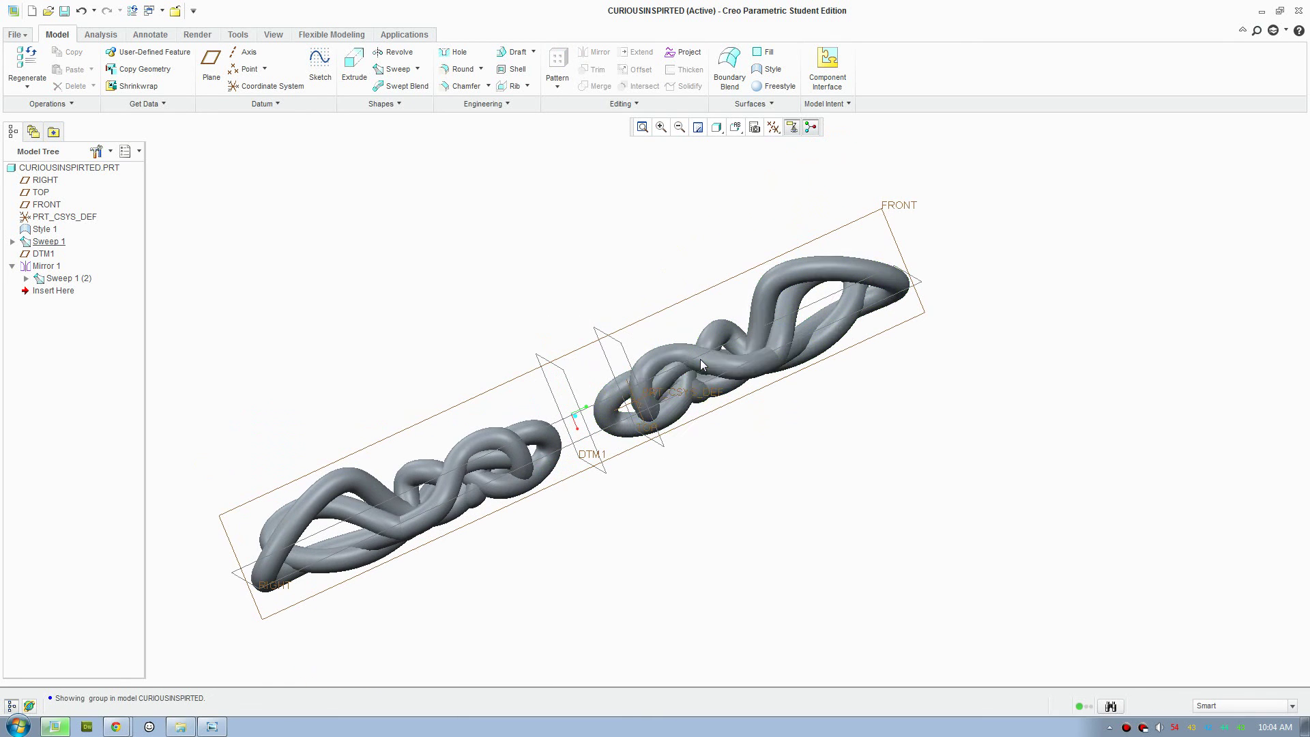
{"action": "left_click", "coordinate": [700, 358]}
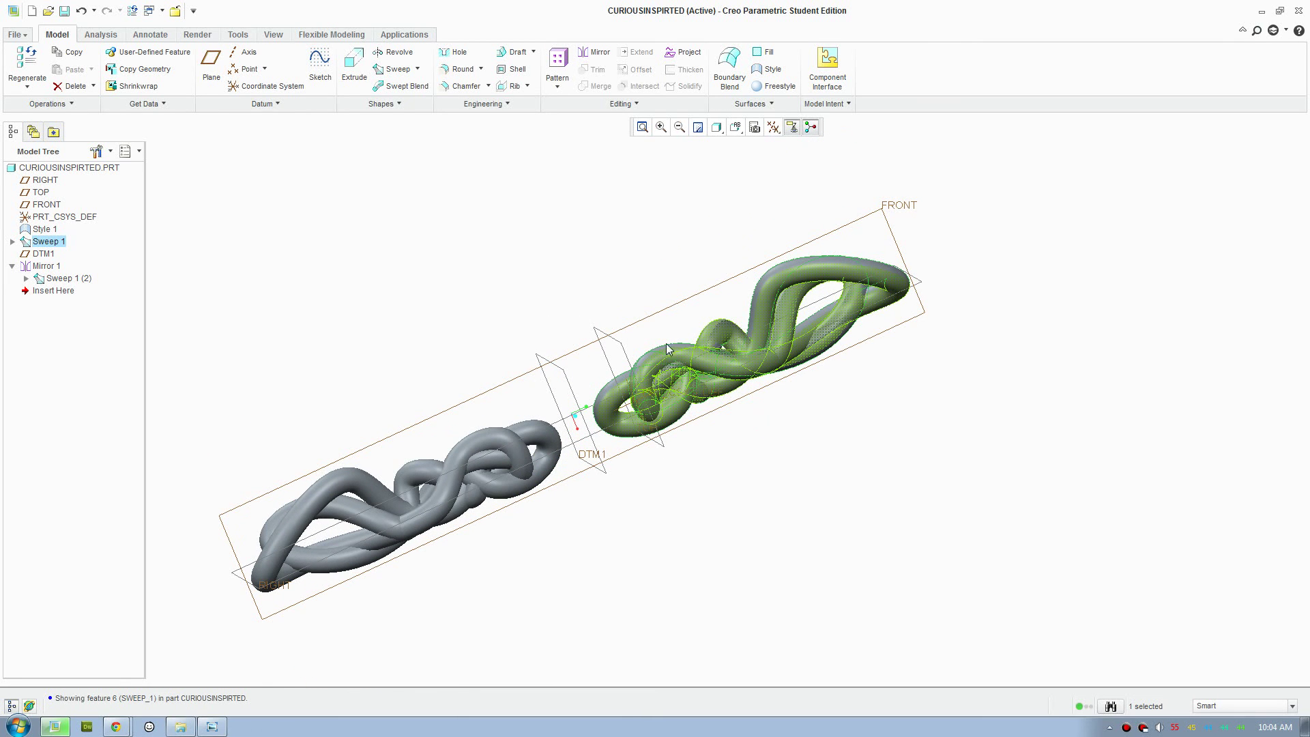
{"action": "left_click", "coordinate": [640, 103]}
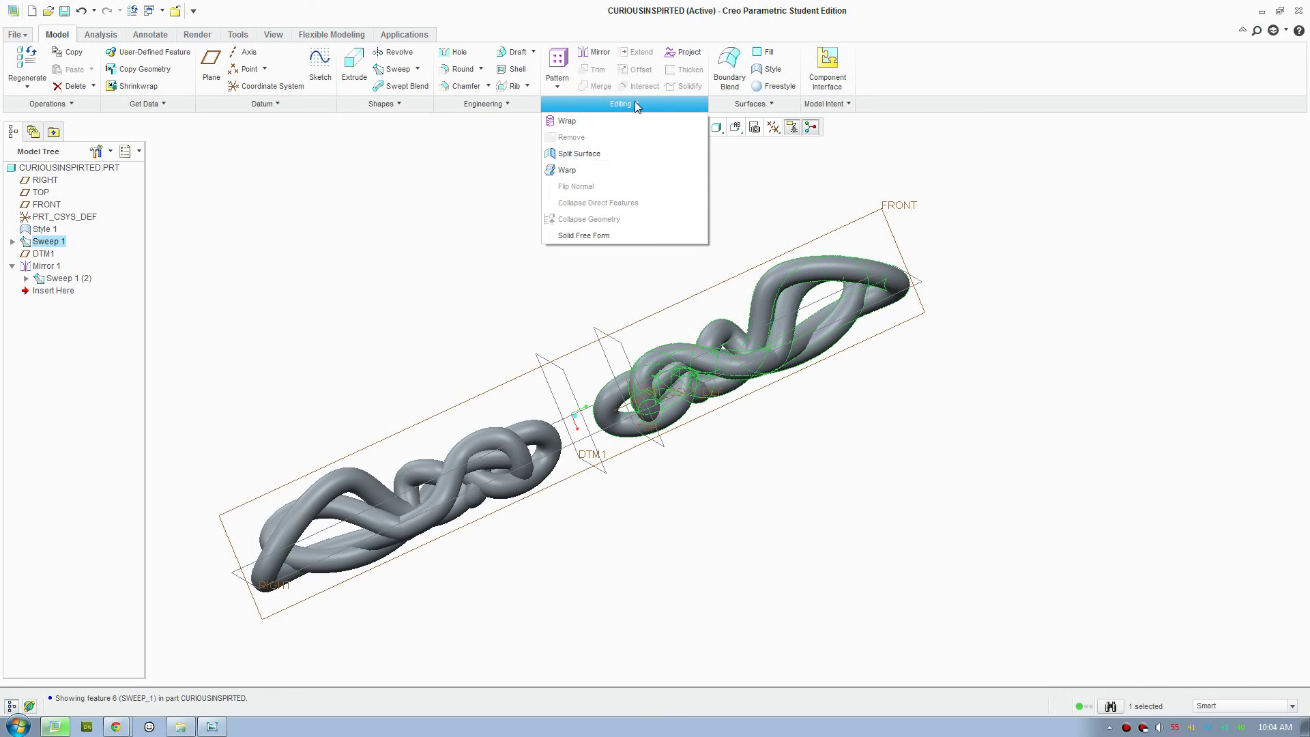
{"action": "left_click", "coordinate": [634, 102]}
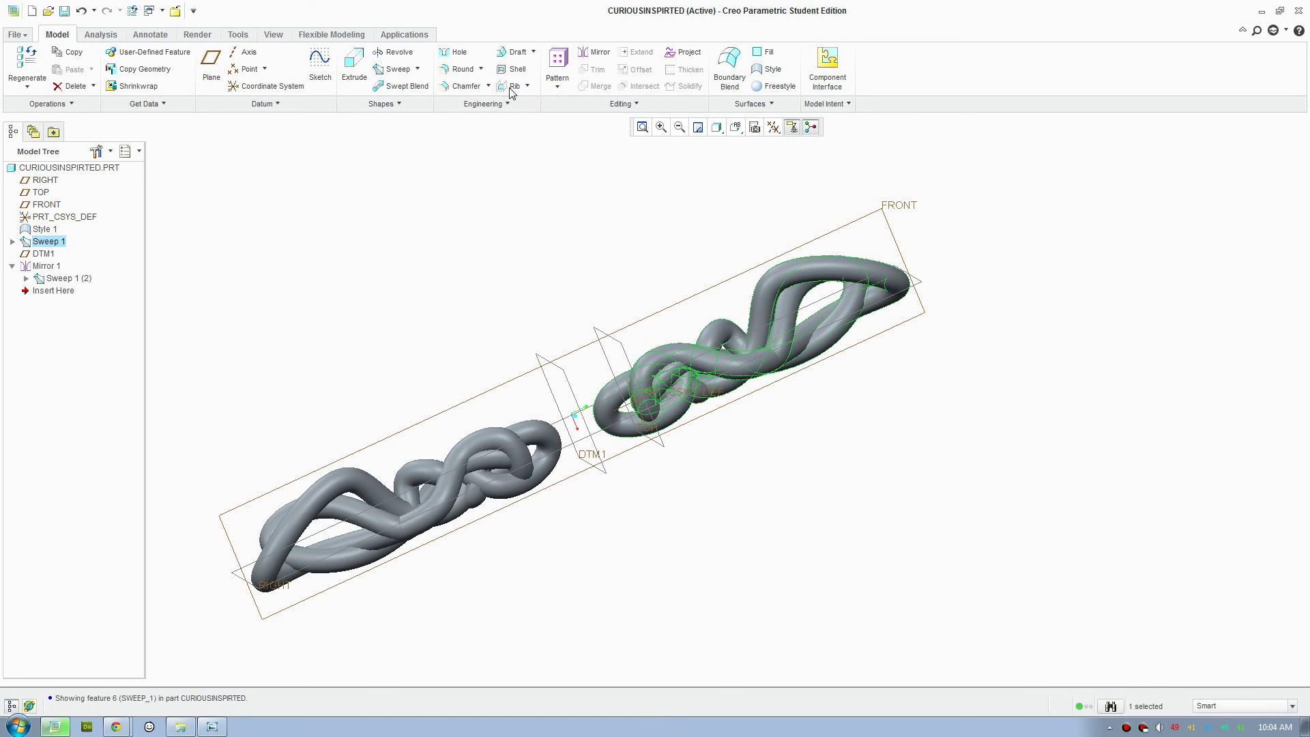
Start a Warp feature on the solid geometry of both braids, with datum plane DTM1 as the direction reference.
{"action": "left_click", "coordinate": [634, 106]}
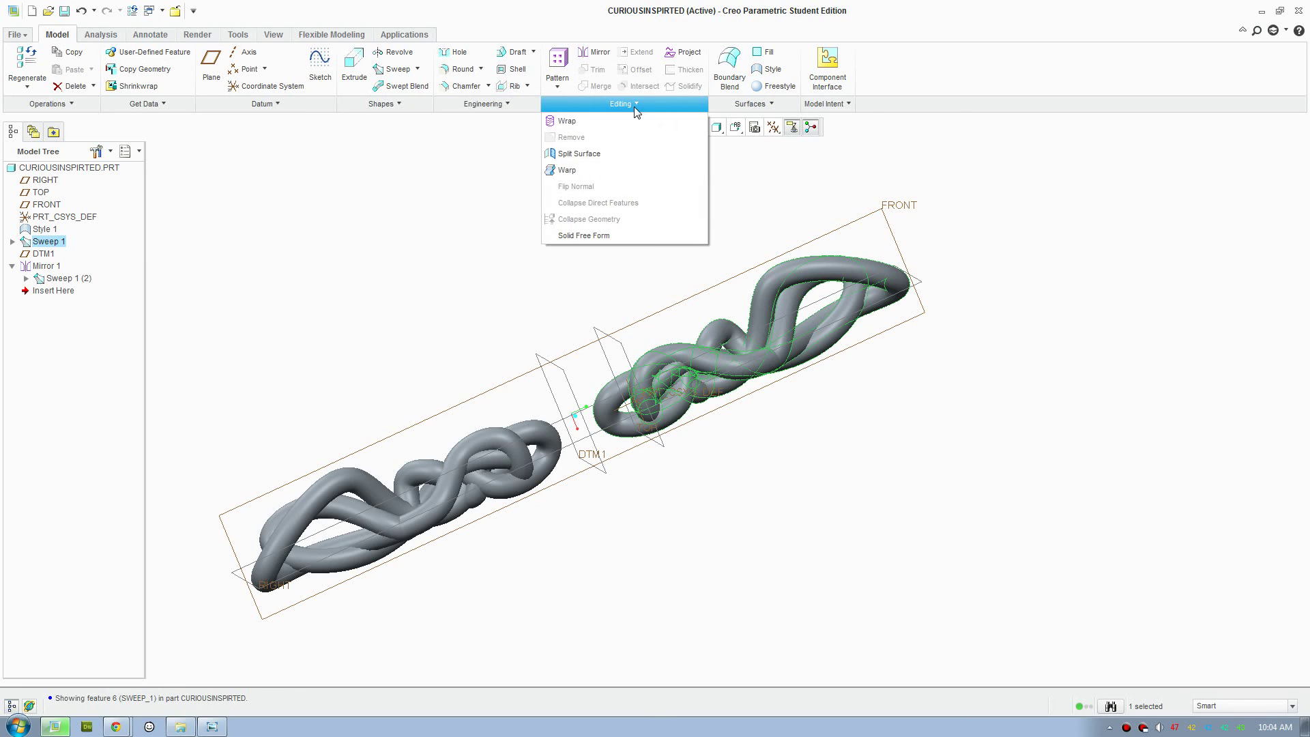
{"action": "left_click", "coordinate": [588, 170]}
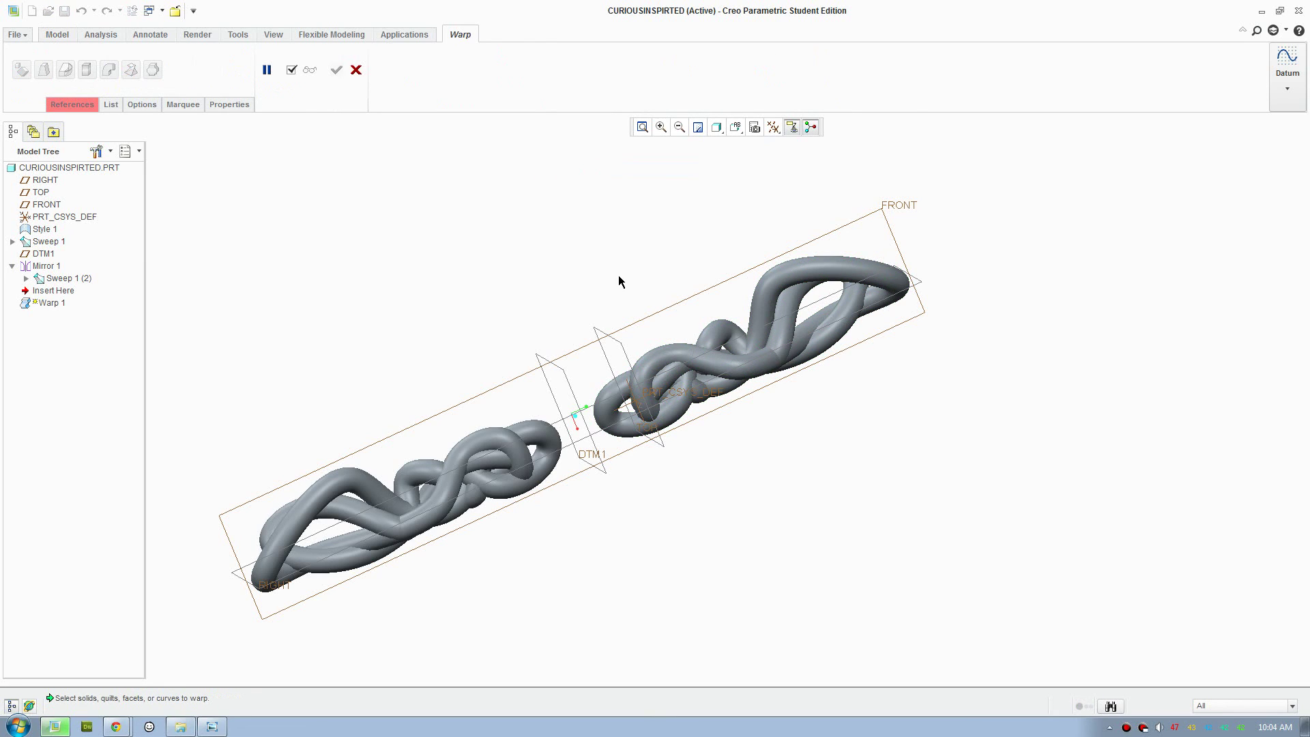
{"action": "left_click", "coordinate": [80, 107]}
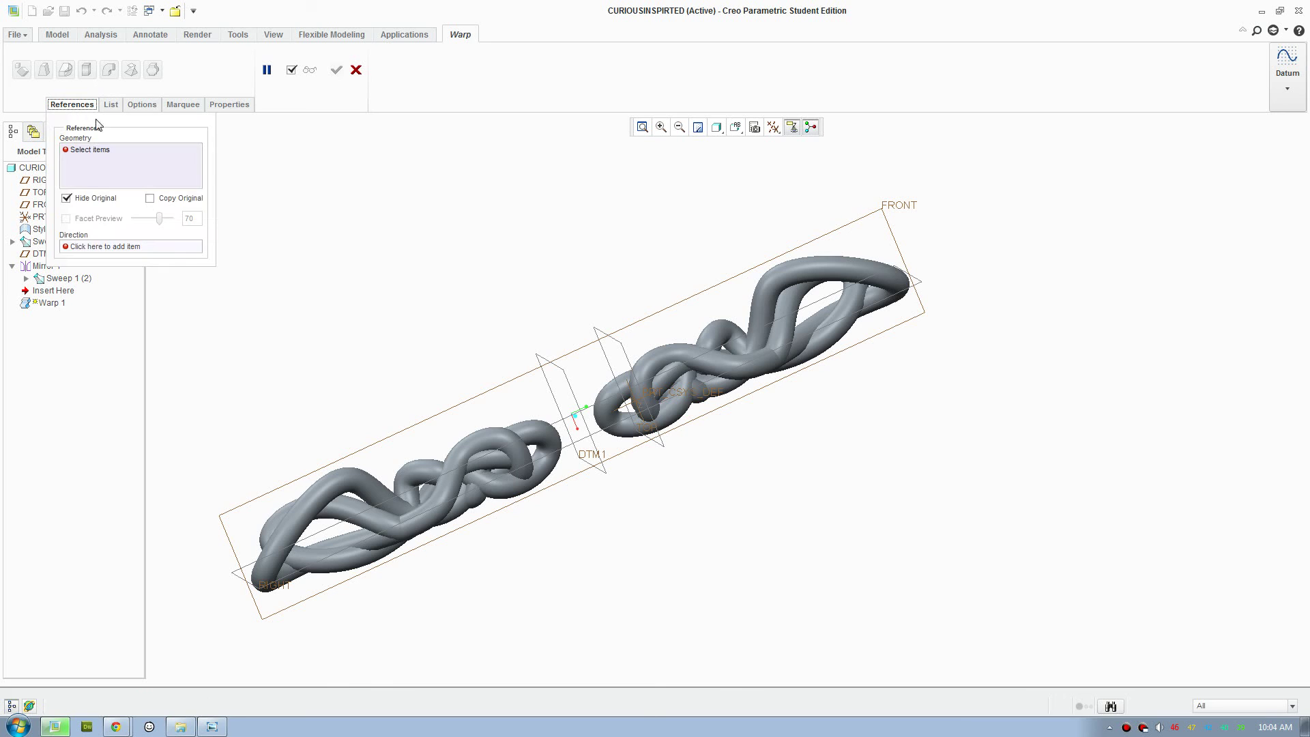
{"action": "left_click", "coordinate": [99, 253]}
{"action": "middle_click_drag", "start_coordinate": [567, 419], "coordinate": [586, 430]}
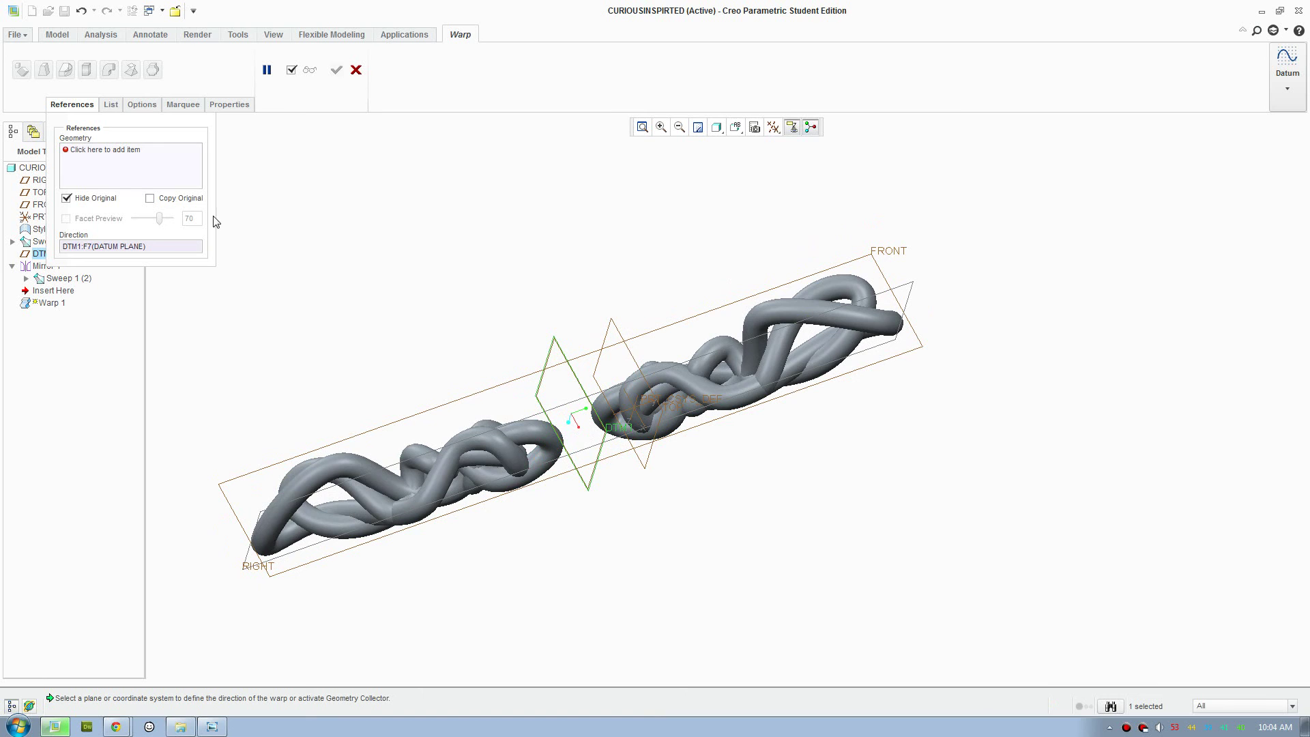
{"action": "left_click", "coordinate": [113, 154]}
{"action": "left_click", "coordinate": [751, 366]}
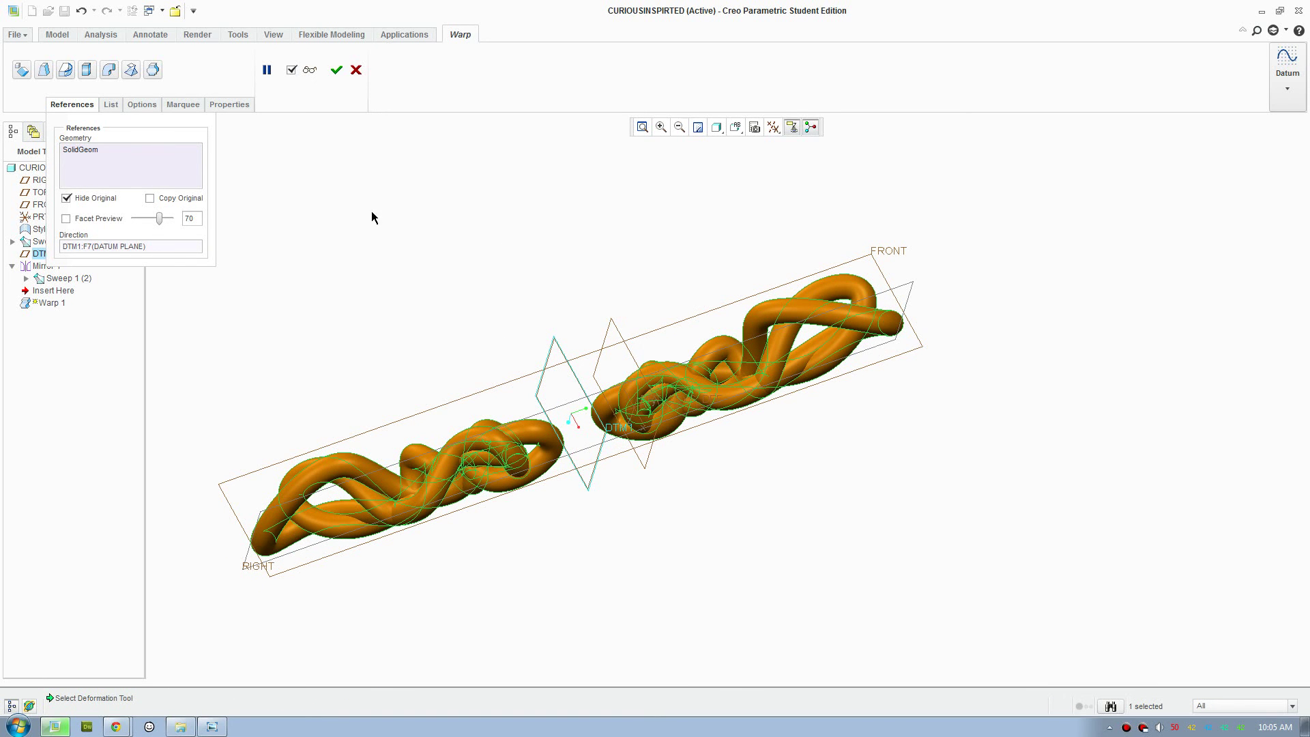
Use the Warp deformation tool to reshape the original braid's outer end by moving the marquee edges around that end.
{"action": "left_click", "coordinate": [42, 71]}
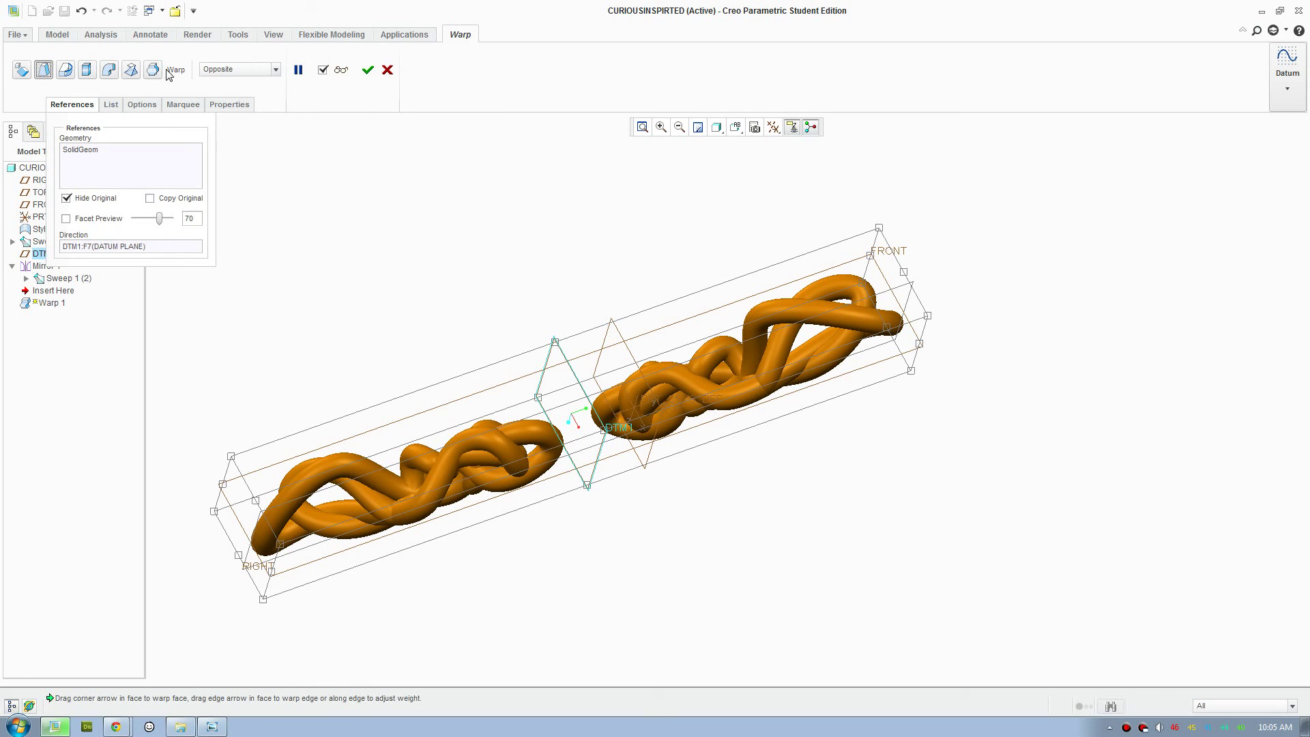
{"action": "mouse_move", "coordinate": [872, 264]}
{"action": "left_click_drag", "start_coordinate": [885, 282], "coordinate": [896, 301]}
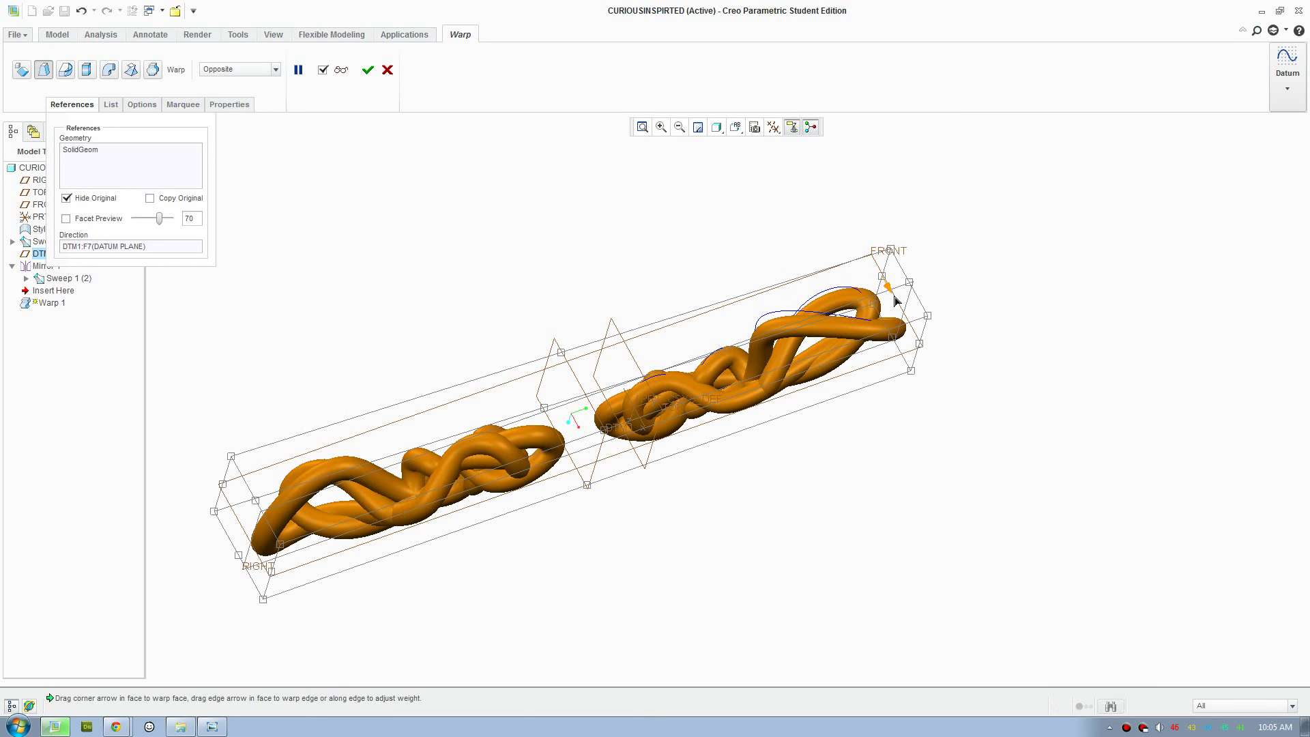
{"action": "middle_click_drag", "start_coordinate": [888, 296], "coordinate": [811, 279]}
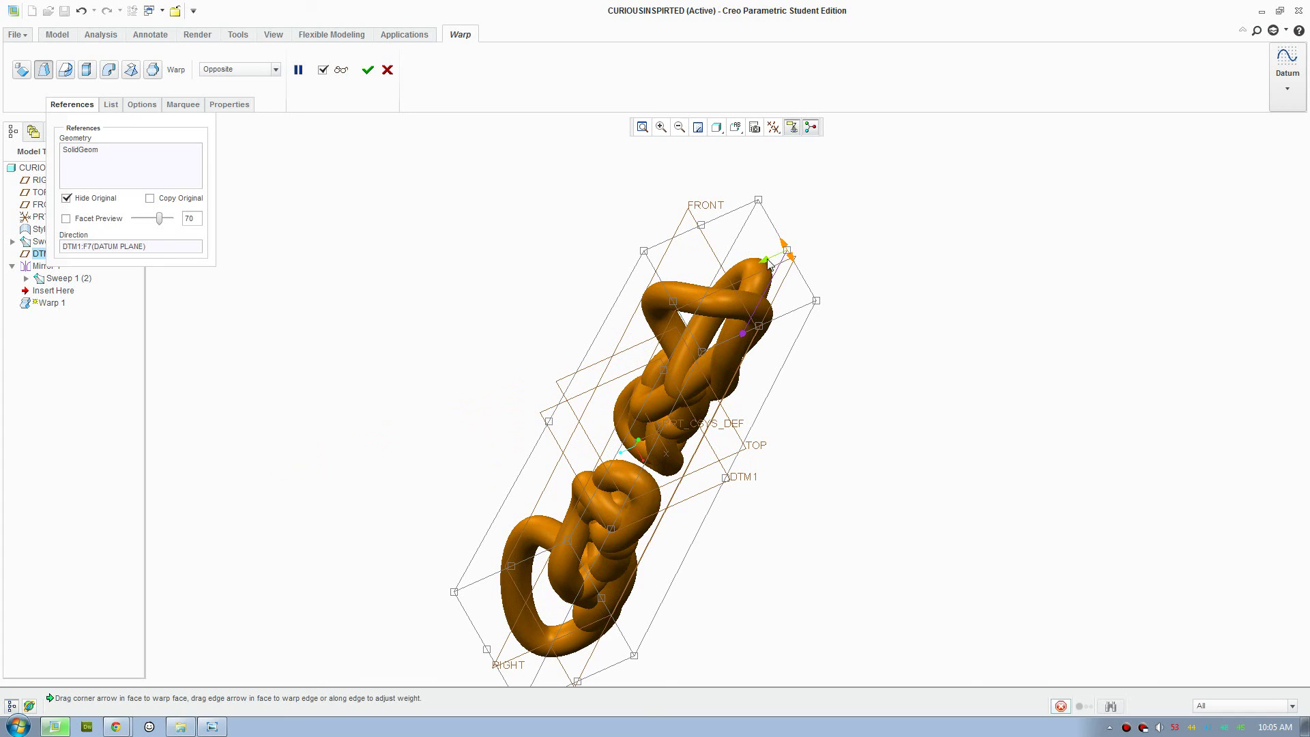
{"action": "left_click_drag", "start_coordinate": [768, 262], "coordinate": [749, 269]}
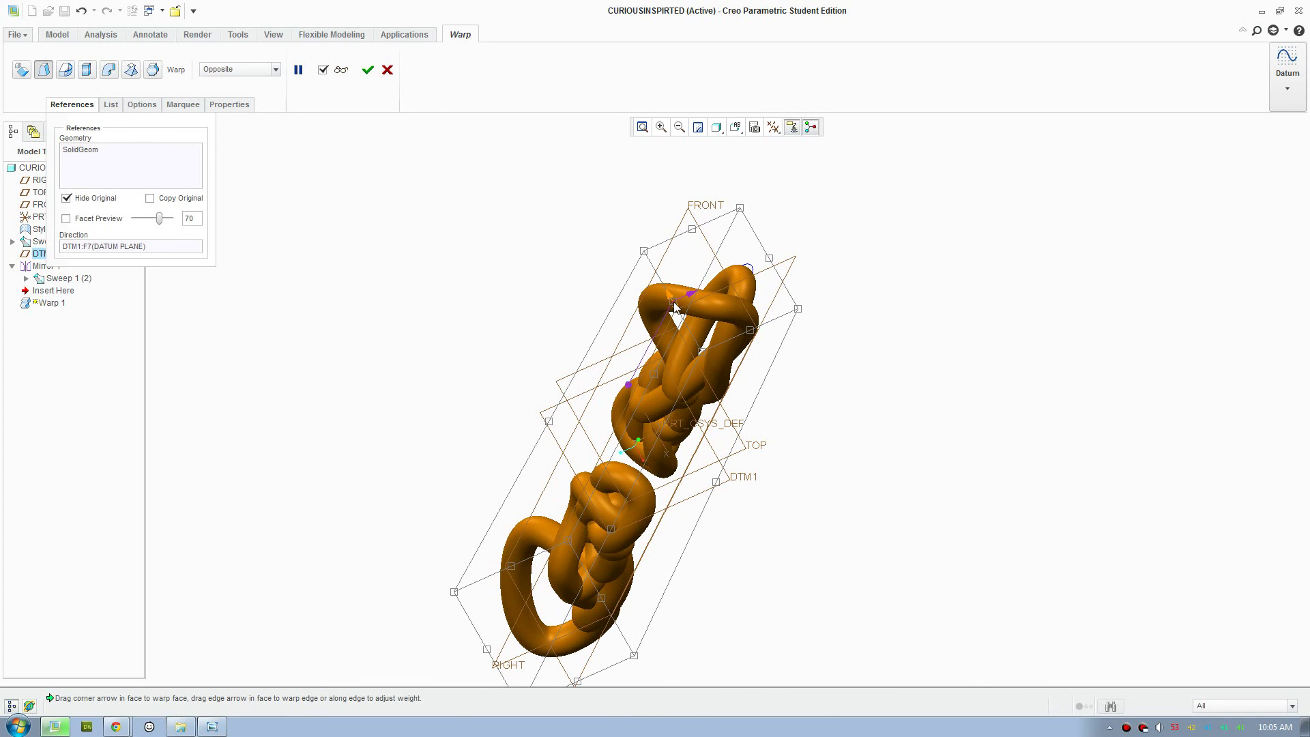
{"action": "left_click_drag", "start_coordinate": [692, 301], "coordinate": [764, 262]}
Shift a marquee edge at the mirrored braid's outer end and pull that end outward to lengthen the loop.
{"action": "mouse_move", "coordinate": [498, 496]}
{"action": "middle_mouse_down"}
{"action": "mouse_move", "coordinate": [606, 392]}
{"action": "mouse_move", "coordinate": [565, 395]}
{"action": "middle_mouse_up"}
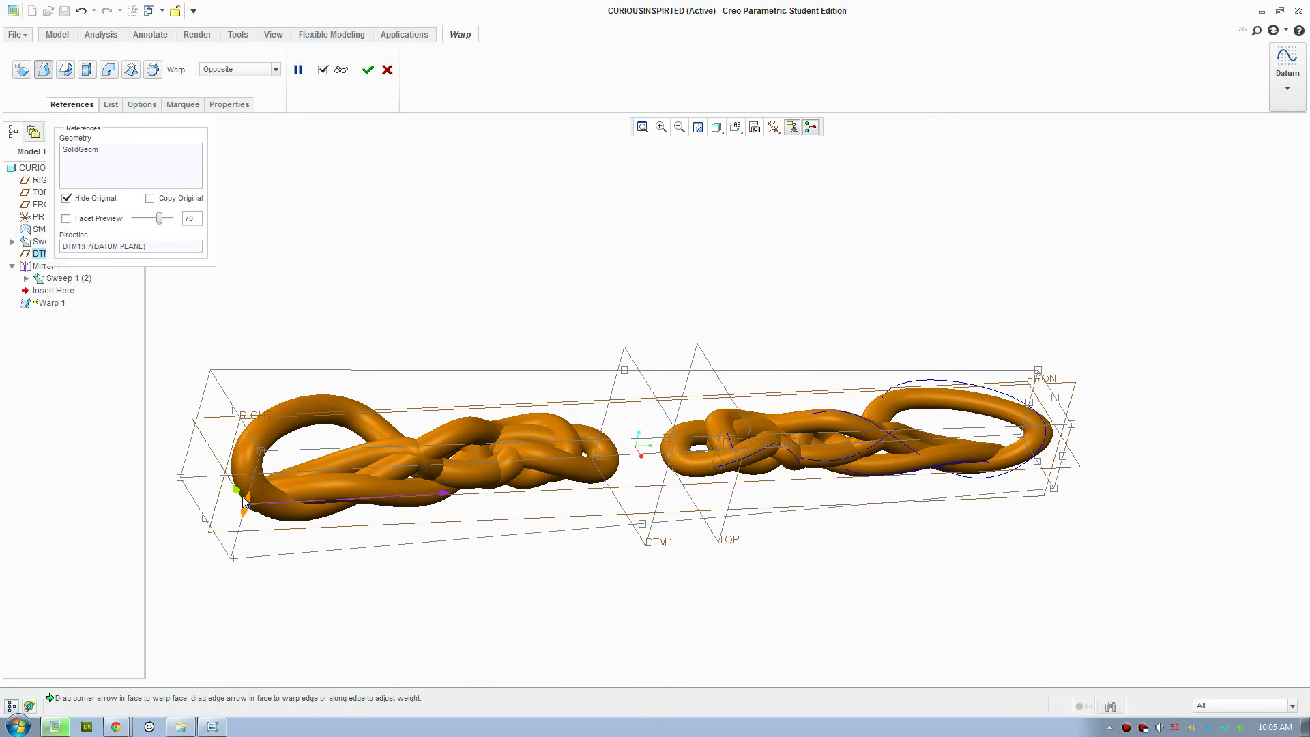
{"action": "mouse_move", "coordinate": [243, 500]}
{"action": "left_mouse_down"}
{"action": "mouse_move", "coordinate": [269, 544]}
{"action": "mouse_move", "coordinate": [281, 532]}
{"action": "mouse_move", "coordinate": [265, 499]}
{"action": "left_mouse_up"}
{"action": "mouse_move", "coordinate": [265, 498]}
{"action": "middle_mouse_down"}
{"action": "mouse_move", "coordinate": [292, 535]}
{"action": "mouse_move", "coordinate": [280, 525]}
{"action": "middle_mouse_up"}
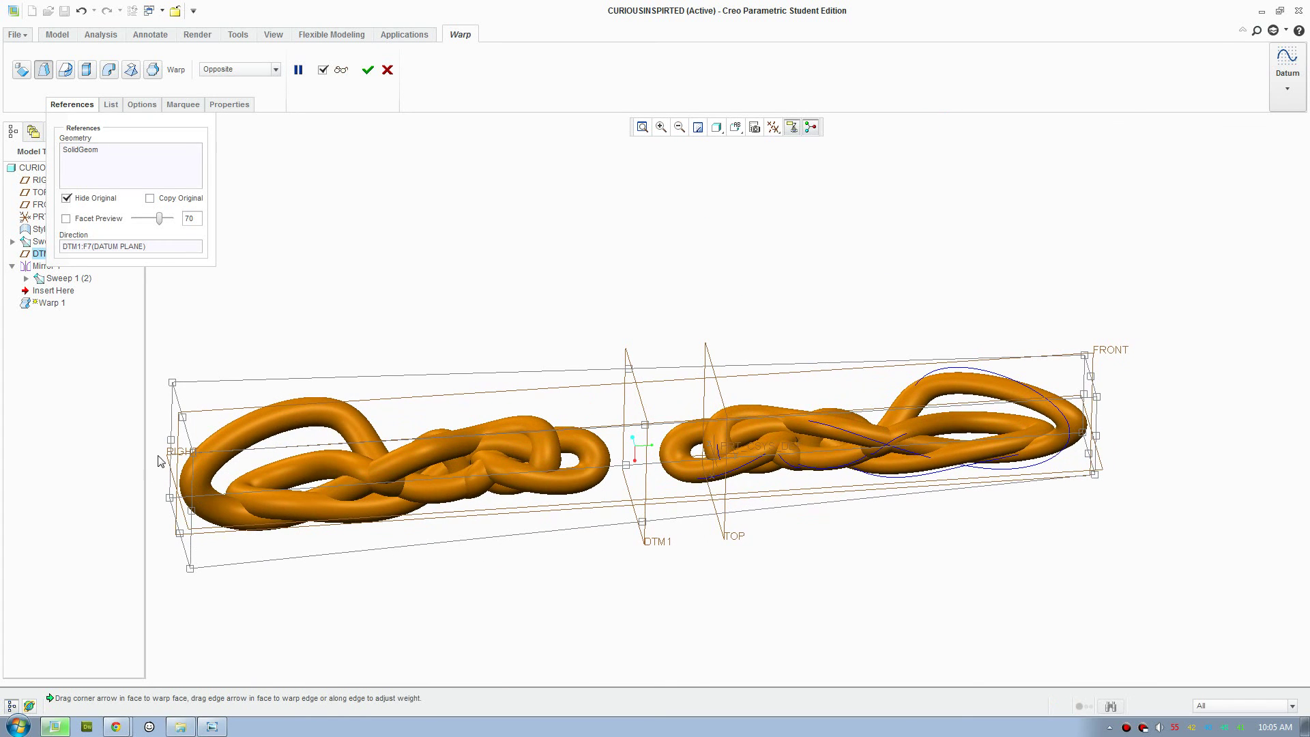
{"action": "left_click_drag", "start_coordinate": [173, 449], "coordinate": [138, 450]}
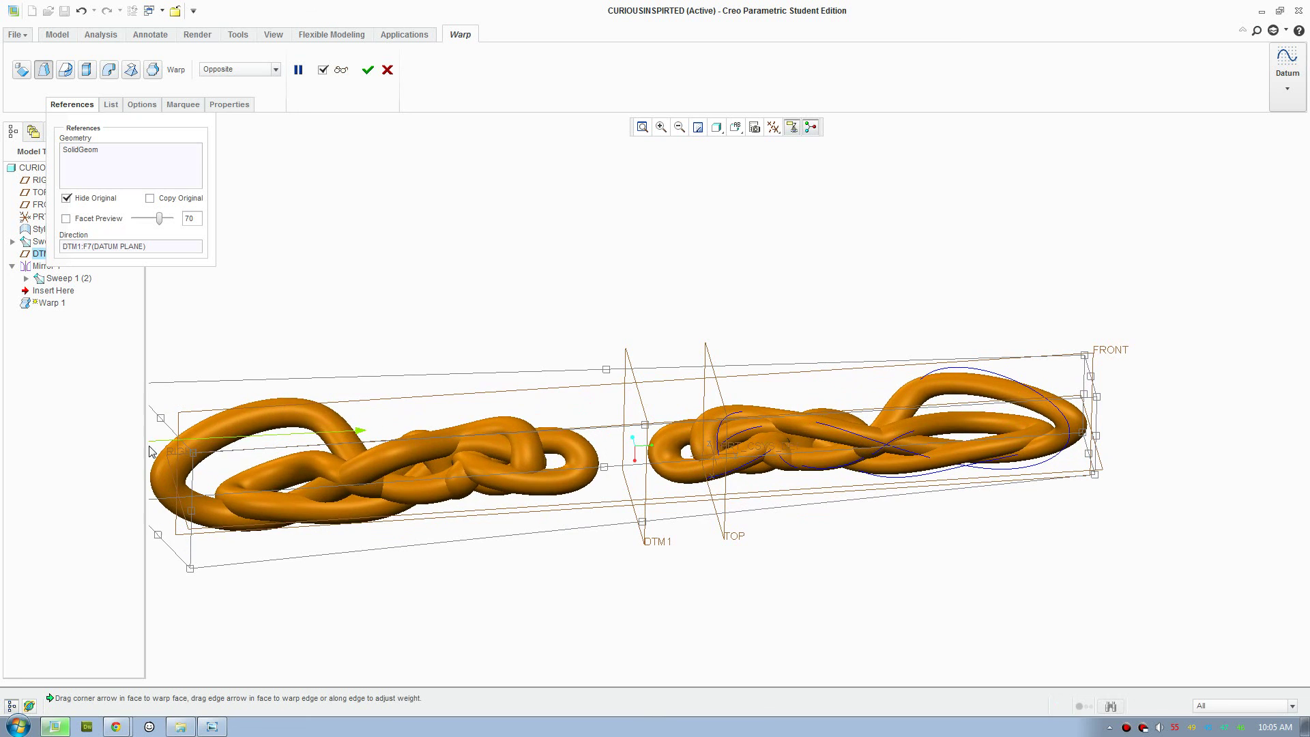
Enlarge the mirrored braid's outer loop by pulling the upper and lower marquee edges at that end outward.
{"action": "scroll", "coordinate": [434, 472], "scroll_direction": "up", "scroll_amount": 2}
{"action": "middle_click_drag", "start_coordinate": [435, 469], "coordinate": [436, 409]}
{"action": "scroll", "coordinate": [267, 478], "scroll_direction": "down", "scroll_amount": 3}
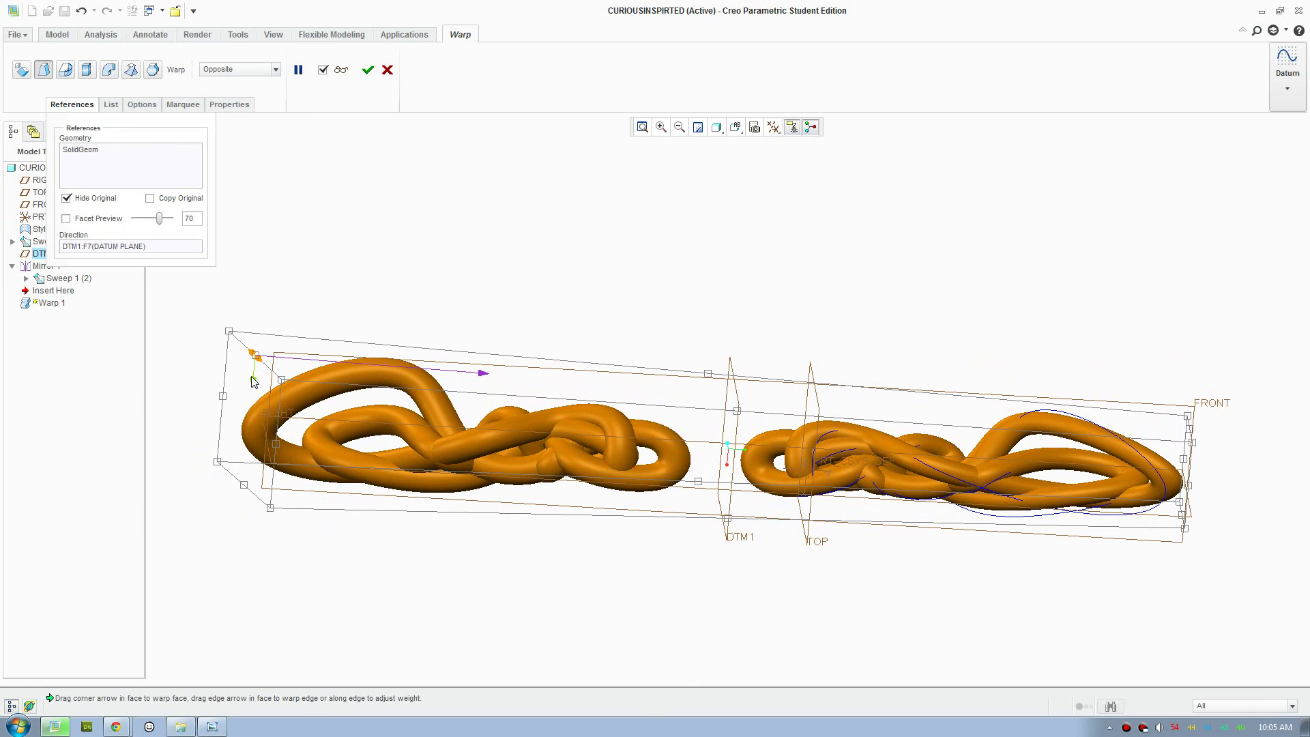
{"action": "mouse_move", "coordinate": [259, 368]}
{"action": "left_mouse_down"}
{"action": "mouse_move", "coordinate": [277, 320]}
{"action": "mouse_move", "coordinate": [269, 354]}
{"action": "left_mouse_up"}
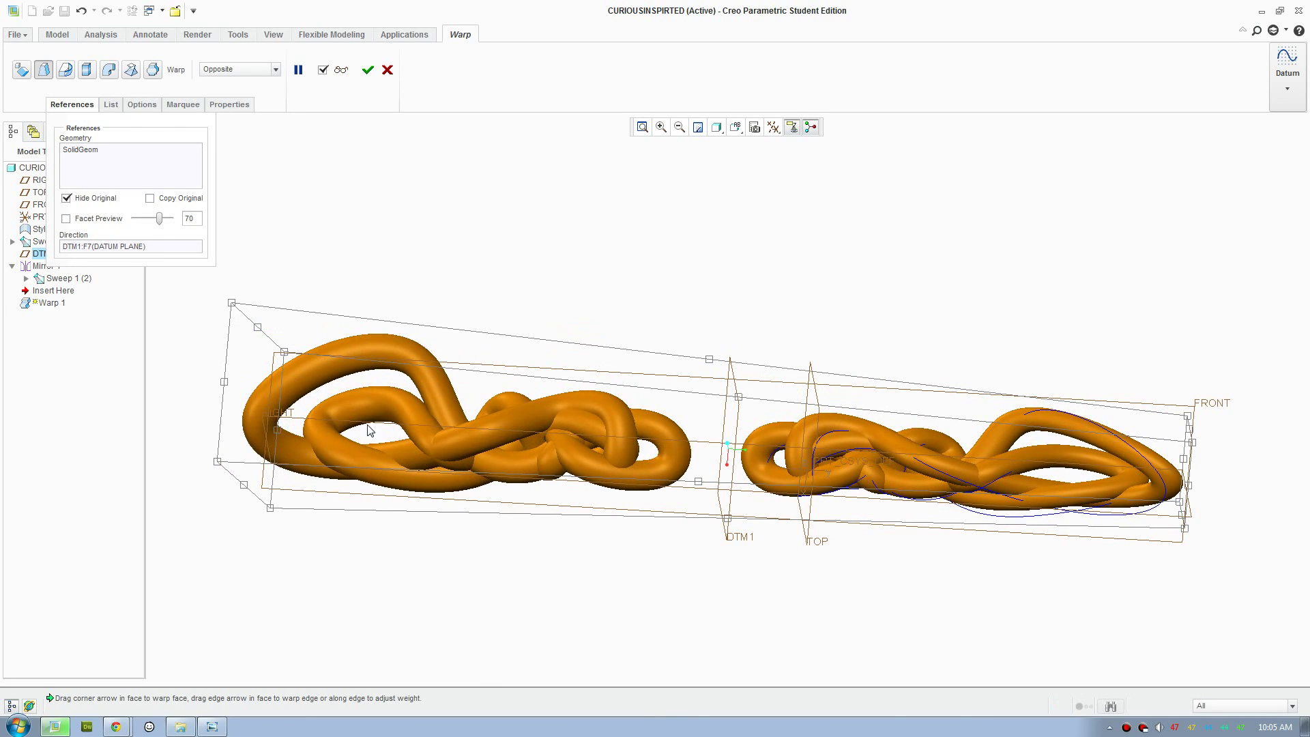
{"action": "middle_click_drag", "start_coordinate": [368, 430], "coordinate": [414, 358]}
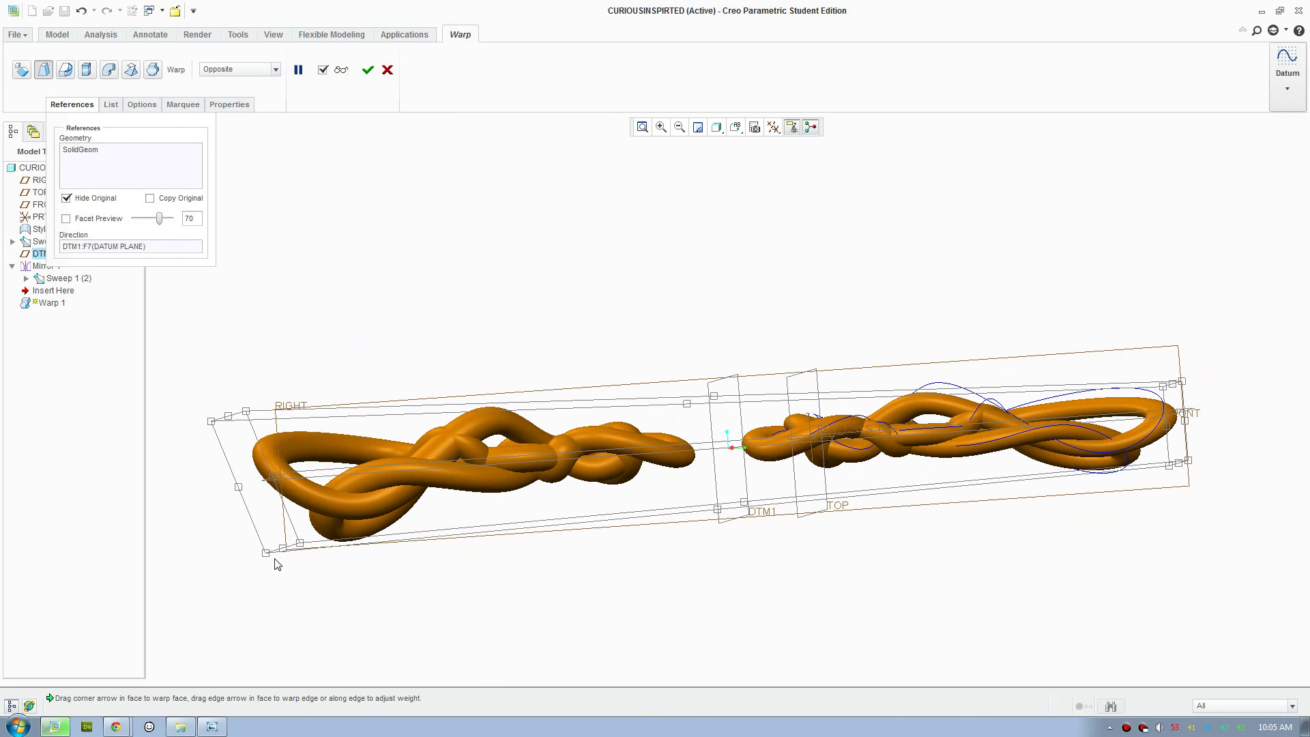
{"action": "mouse_move", "coordinate": [285, 551]}
{"action": "mouse_move", "coordinate": [285, 551]}
{"action": "left_mouse_down"}
{"action": "mouse_move", "coordinate": [300, 585]}
{"action": "mouse_move", "coordinate": [293, 556]}
{"action": "left_mouse_up"}
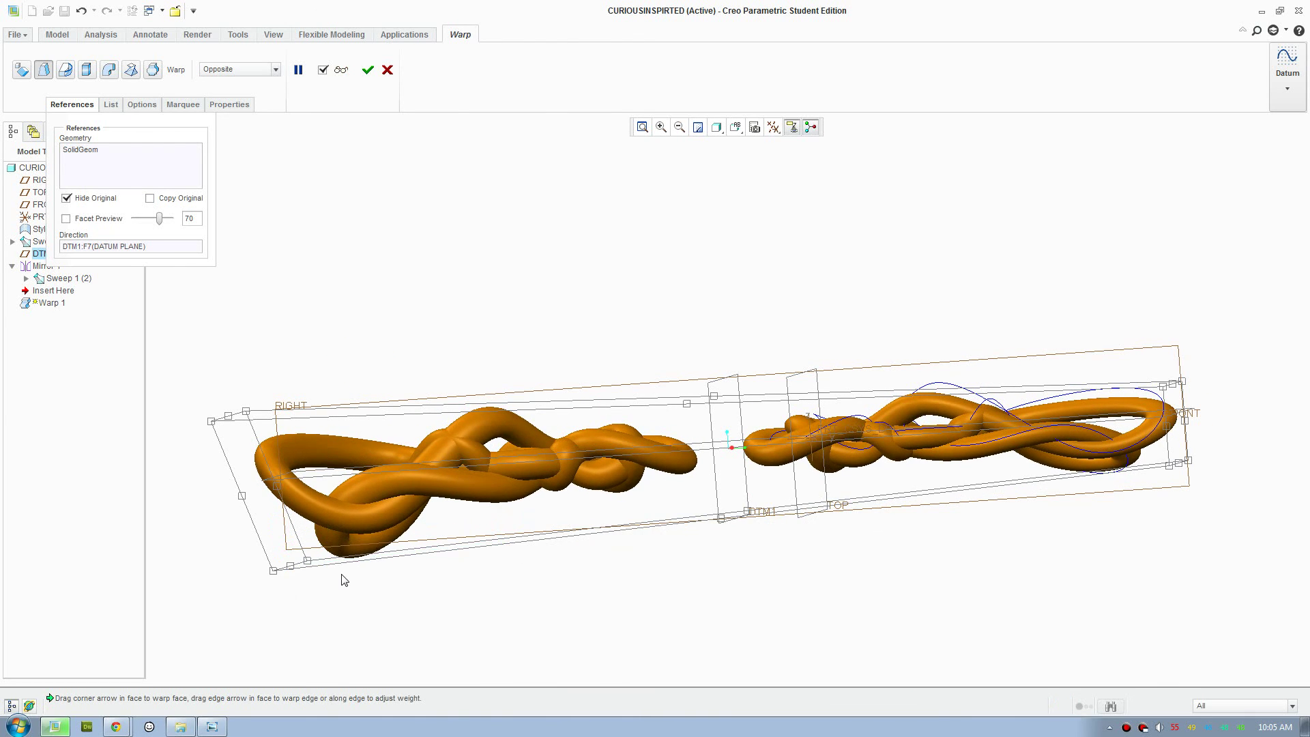
{"action": "middle_click_drag", "start_coordinate": [339, 575], "coordinate": [333, 547]}
{"action": "mouse_move", "coordinate": [325, 558]}
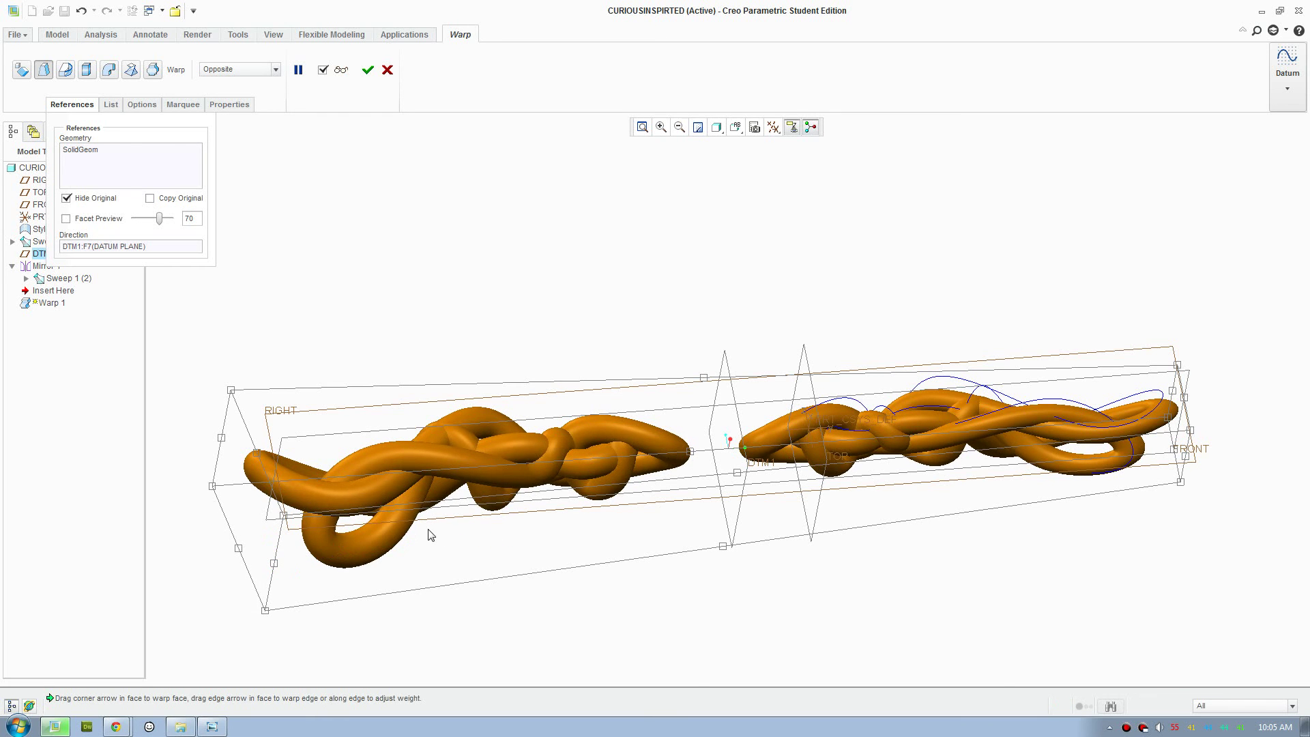
{"action": "middle_click_drag", "start_coordinate": [427, 532], "coordinate": [405, 424]}
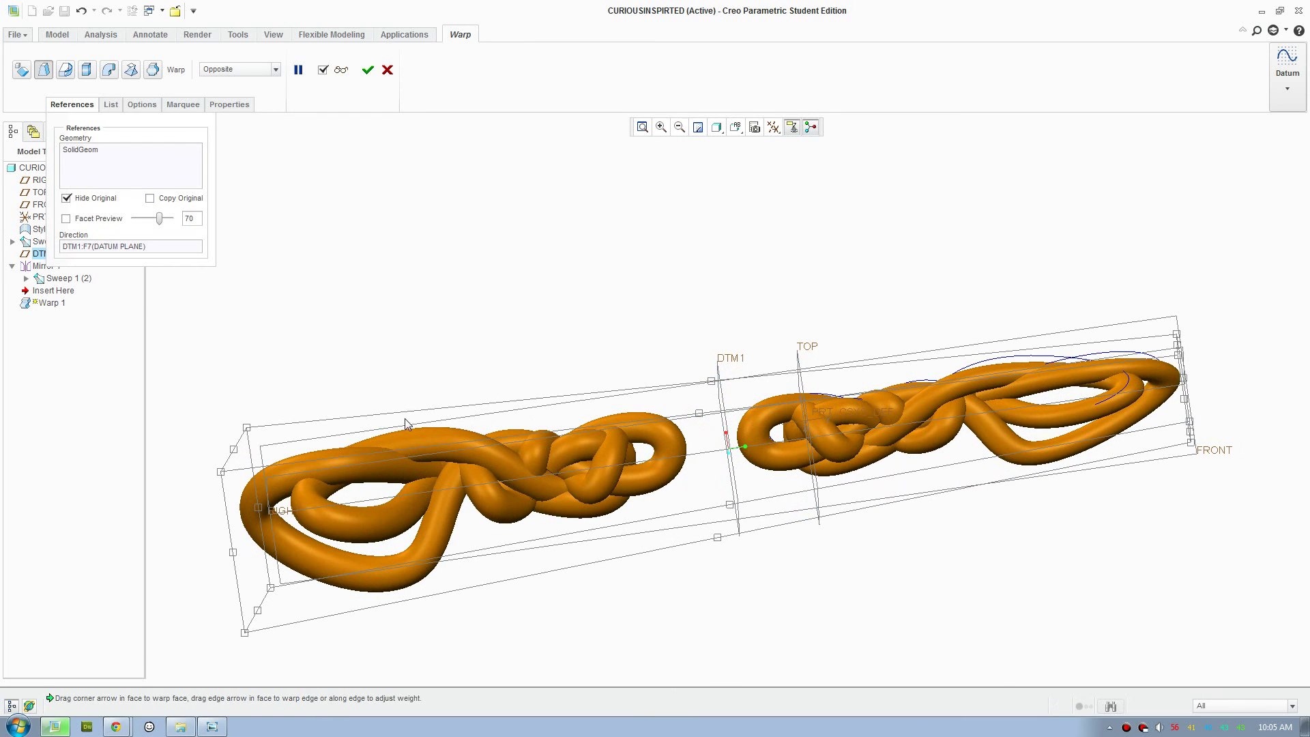
Switch the deformation to Twist and cycle its axis back to the direction running along the braids' length.
{"action": "left_click", "coordinate": [131, 71]}
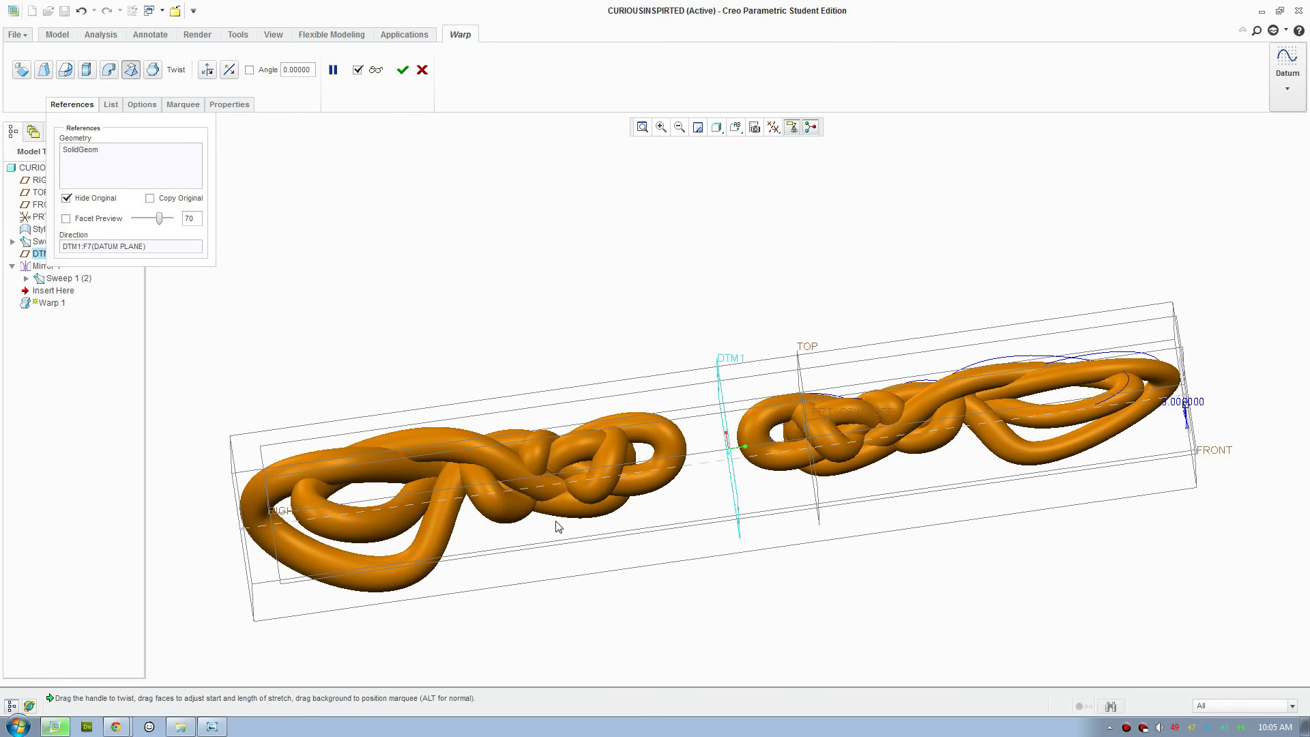
{"action": "middle_click_drag", "start_coordinate": [558, 525], "coordinate": [784, 526]}
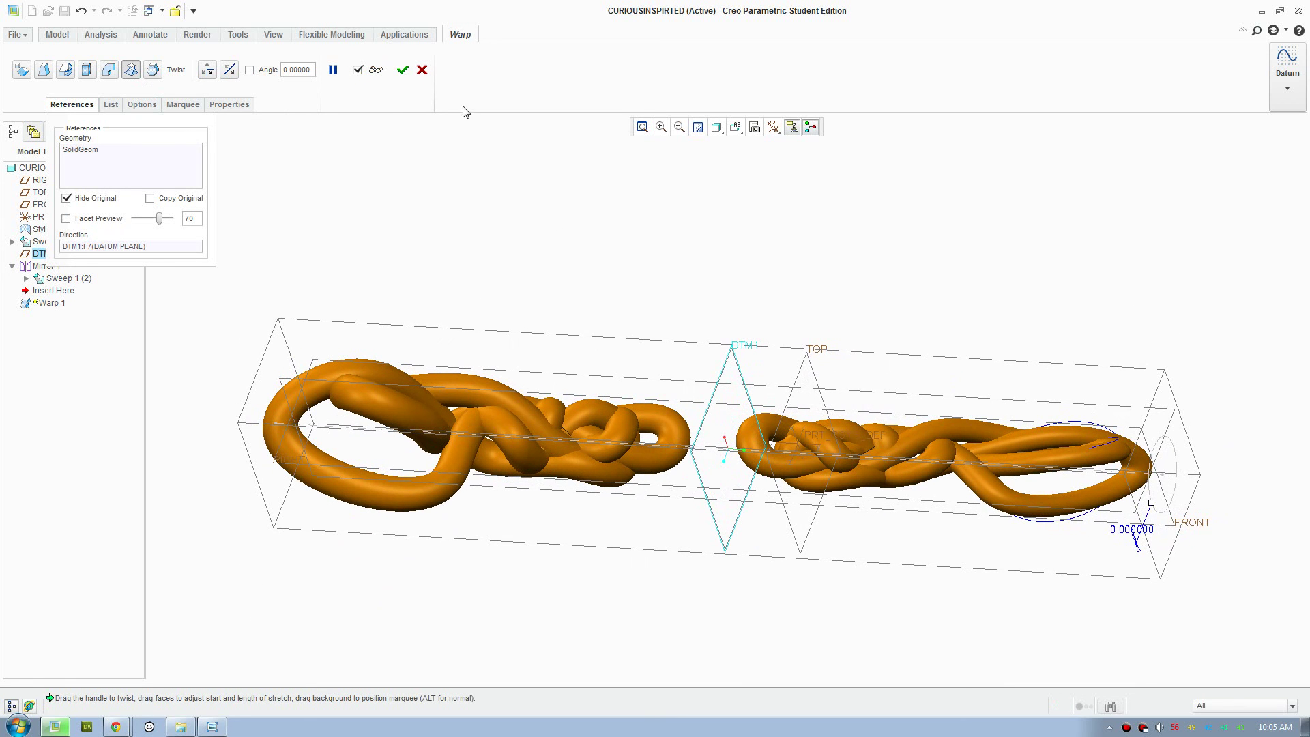
{"action": "left_click", "coordinate": [209, 71]}
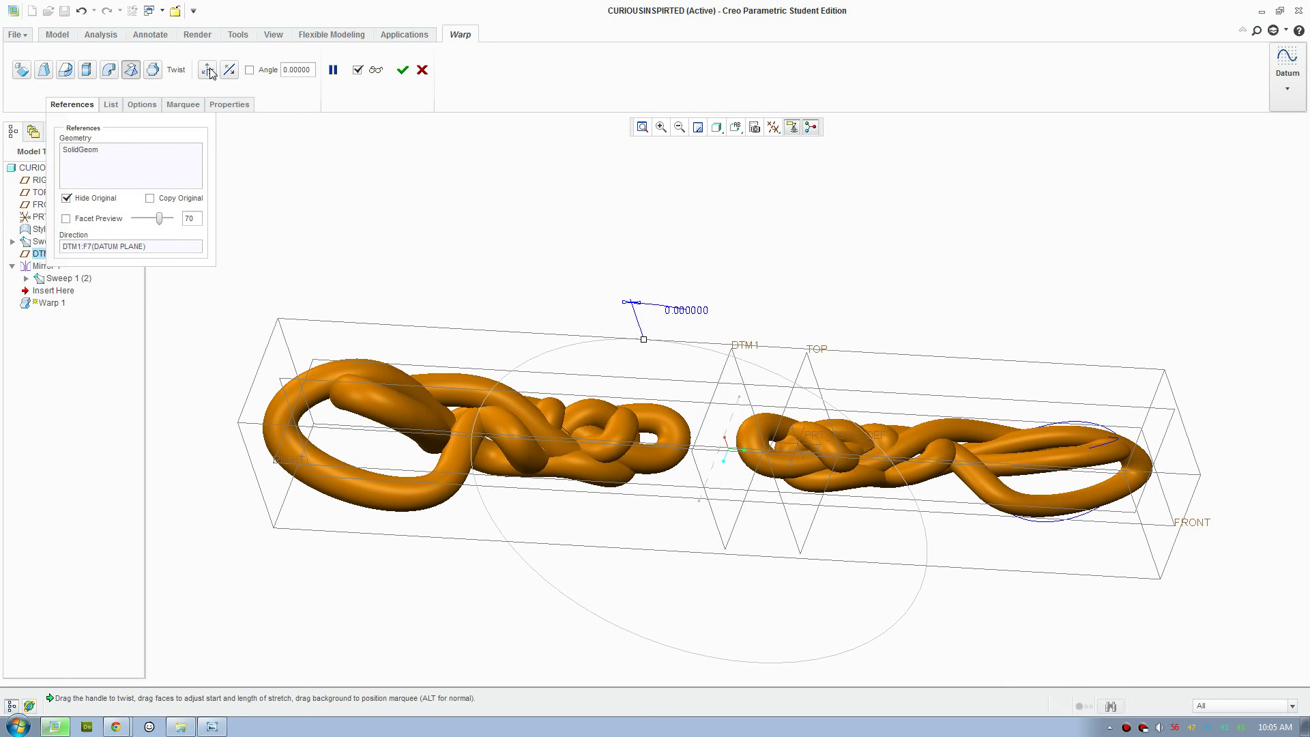
{"action": "left_click", "coordinate": [209, 70]}
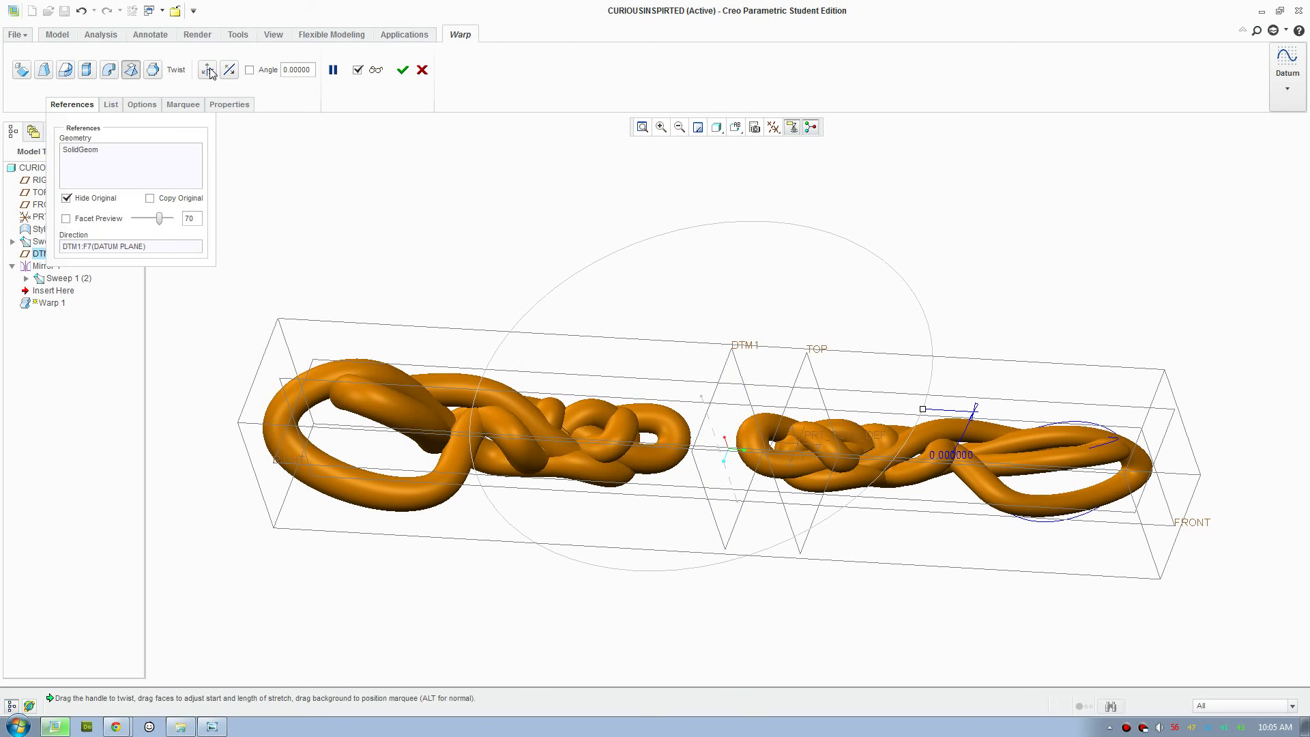
{"action": "left_click", "coordinate": [208, 71]}
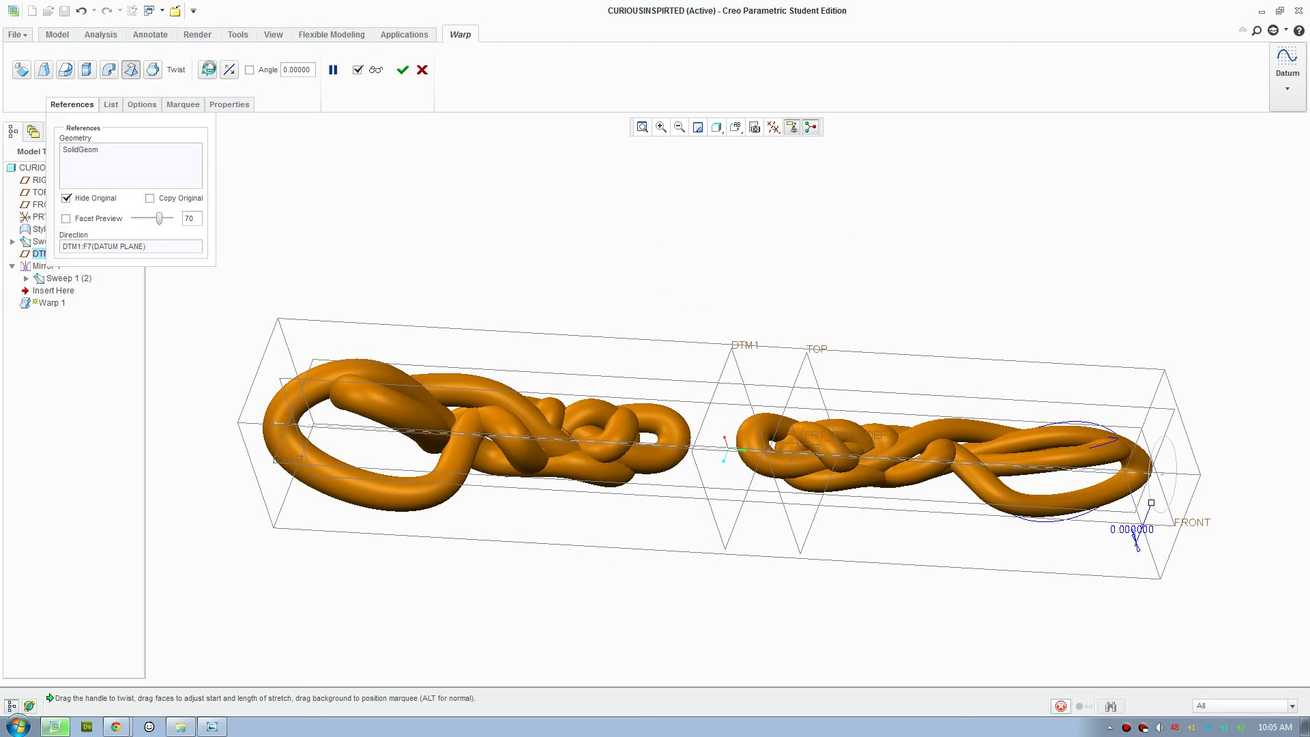
{"action": "left_click", "coordinate": [209, 71]}
{"action": "left_click", "coordinate": [209, 71]}
{"action": "left_click", "coordinate": [210, 71]}
Twist the braids about their lengthwise axis to an angle of 416.
{"action": "middle_click_drag", "start_coordinate": [894, 474], "coordinate": [854, 442]}
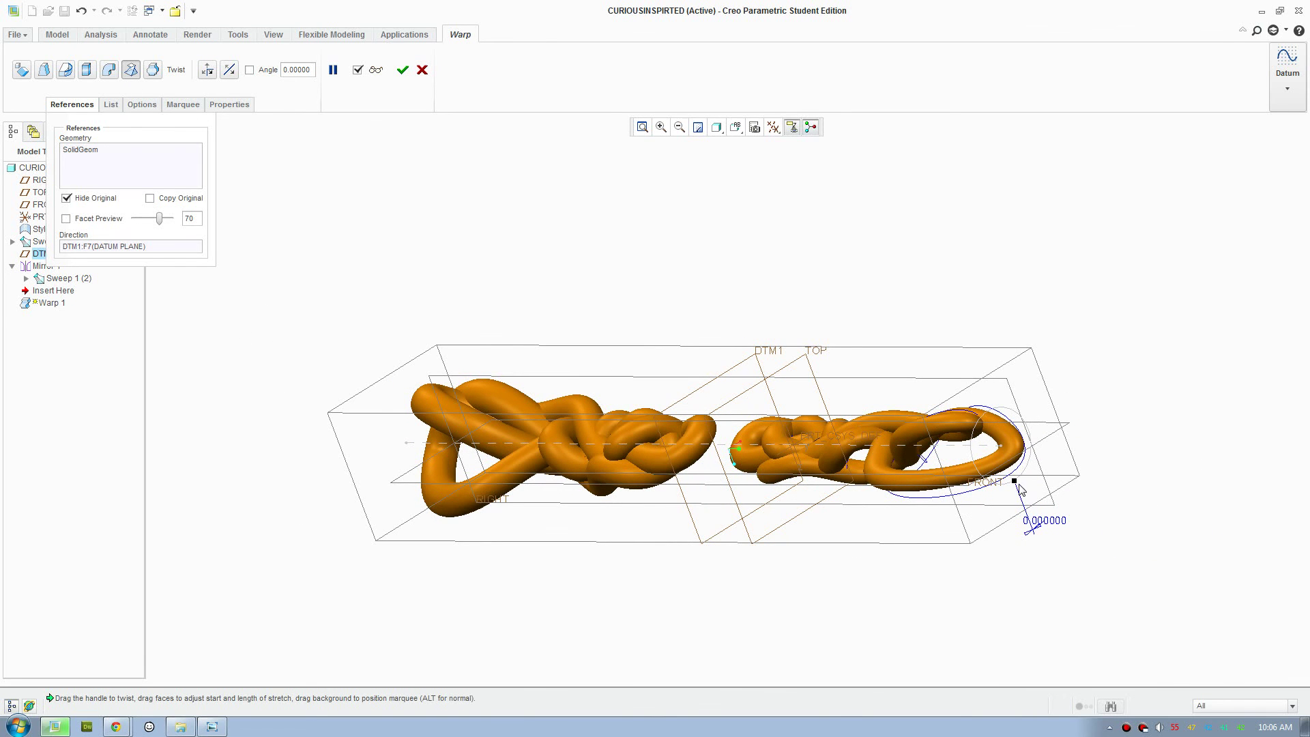
{"action": "scroll", "coordinate": [1021, 492], "scroll_direction": "up", "scroll_amount": 2}
{"action": "left_click_drag", "start_coordinate": [1022, 485], "coordinate": [922, 477]}
{"action": "scroll", "coordinate": [923, 477], "scroll_direction": "up", "scroll_amount": 2}
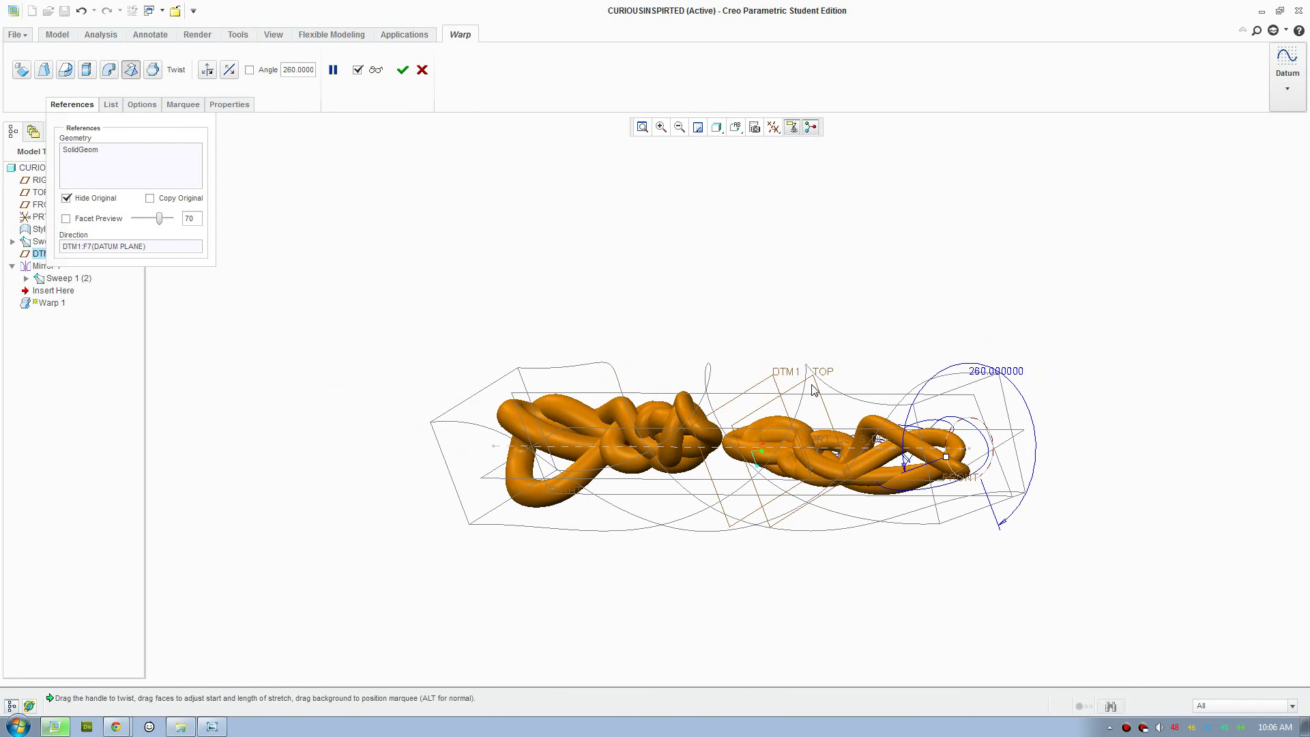
{"action": "middle_click_drag", "start_coordinate": [812, 384], "coordinate": [923, 500]}
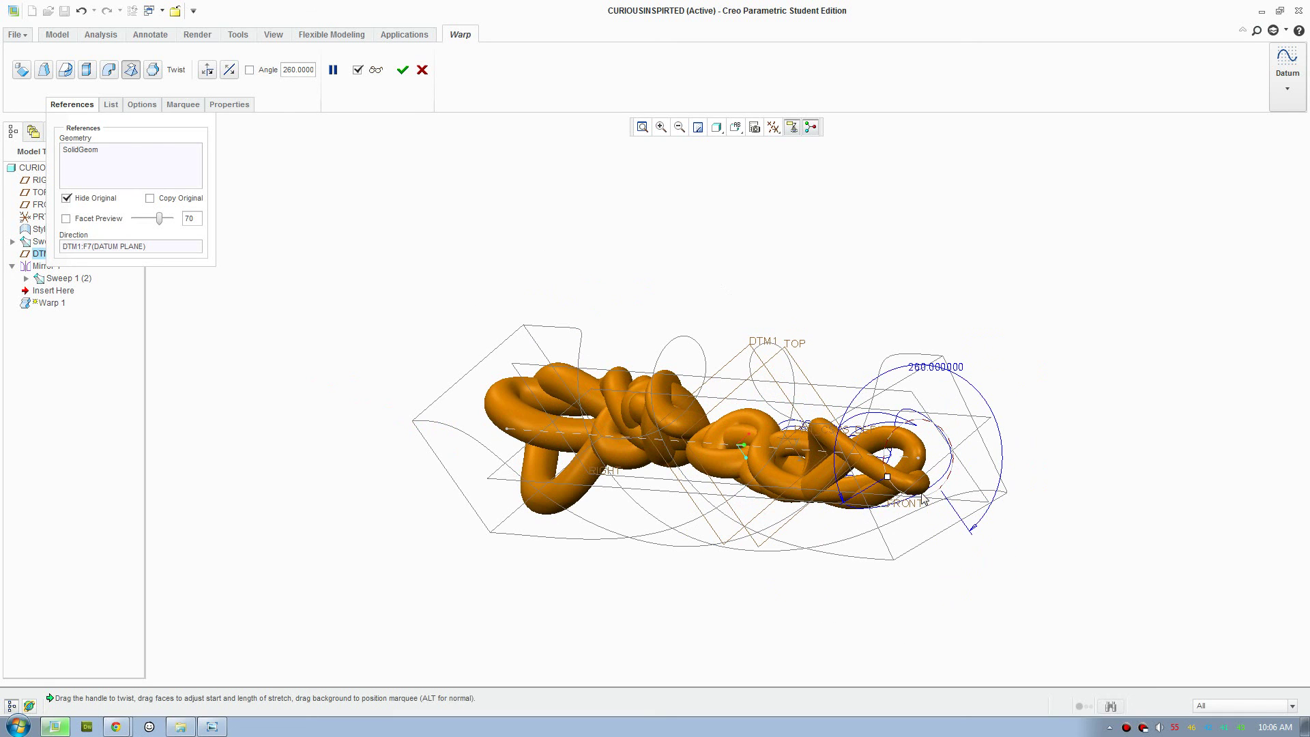
{"action": "left_click_drag", "start_coordinate": [893, 482], "coordinate": [923, 511]}
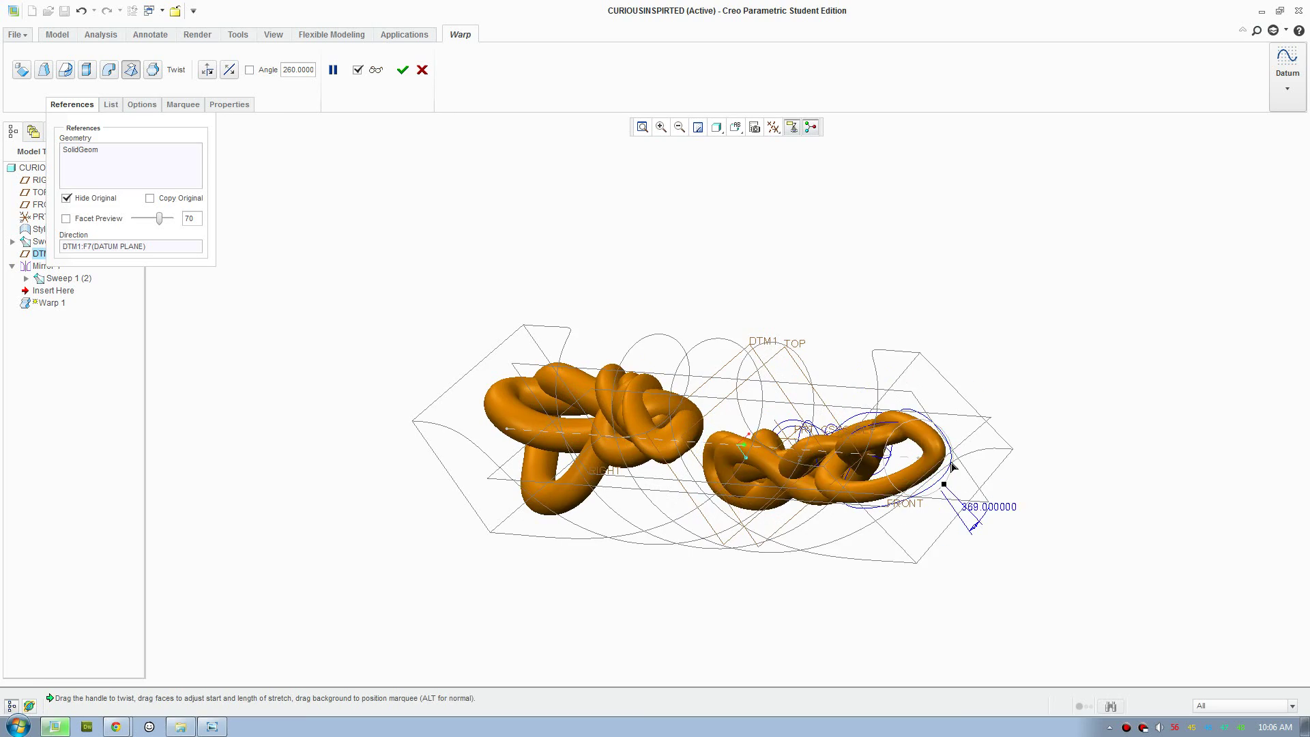
{"action": "middle_click_drag", "start_coordinate": [614, 569], "coordinate": [681, 436]}
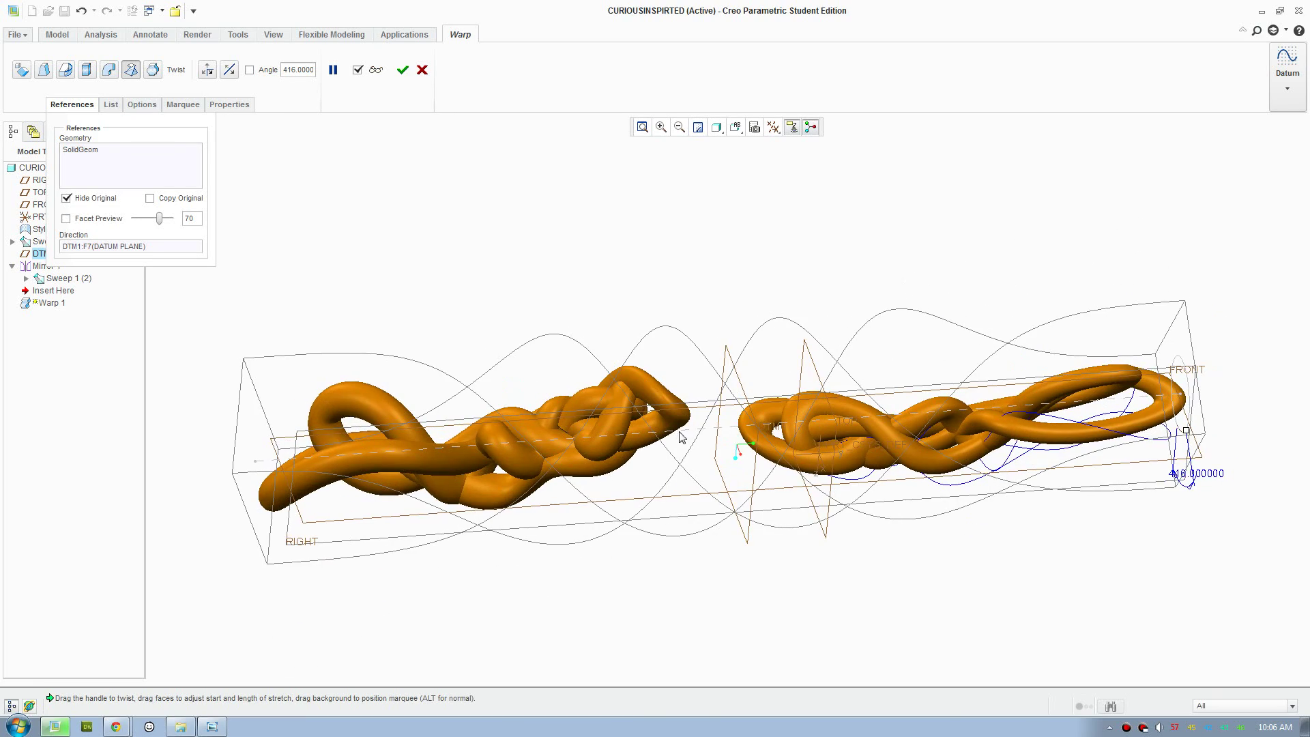
Increase the lengthwise twist of the braids to an angle of 618.
{"action": "middle_click_drag", "start_coordinate": [1146, 424], "coordinate": [1117, 494]}
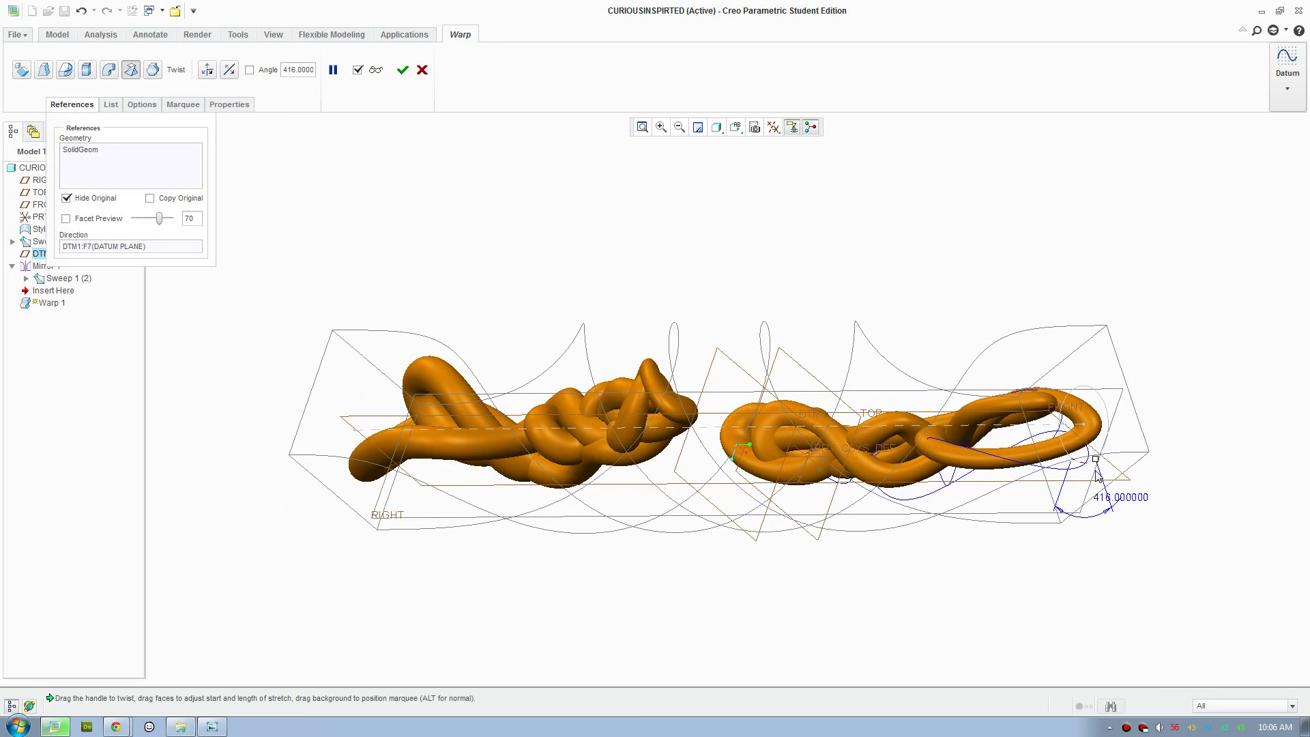
{"action": "left_click_drag", "start_coordinate": [1106, 463], "coordinate": [1130, 403]}
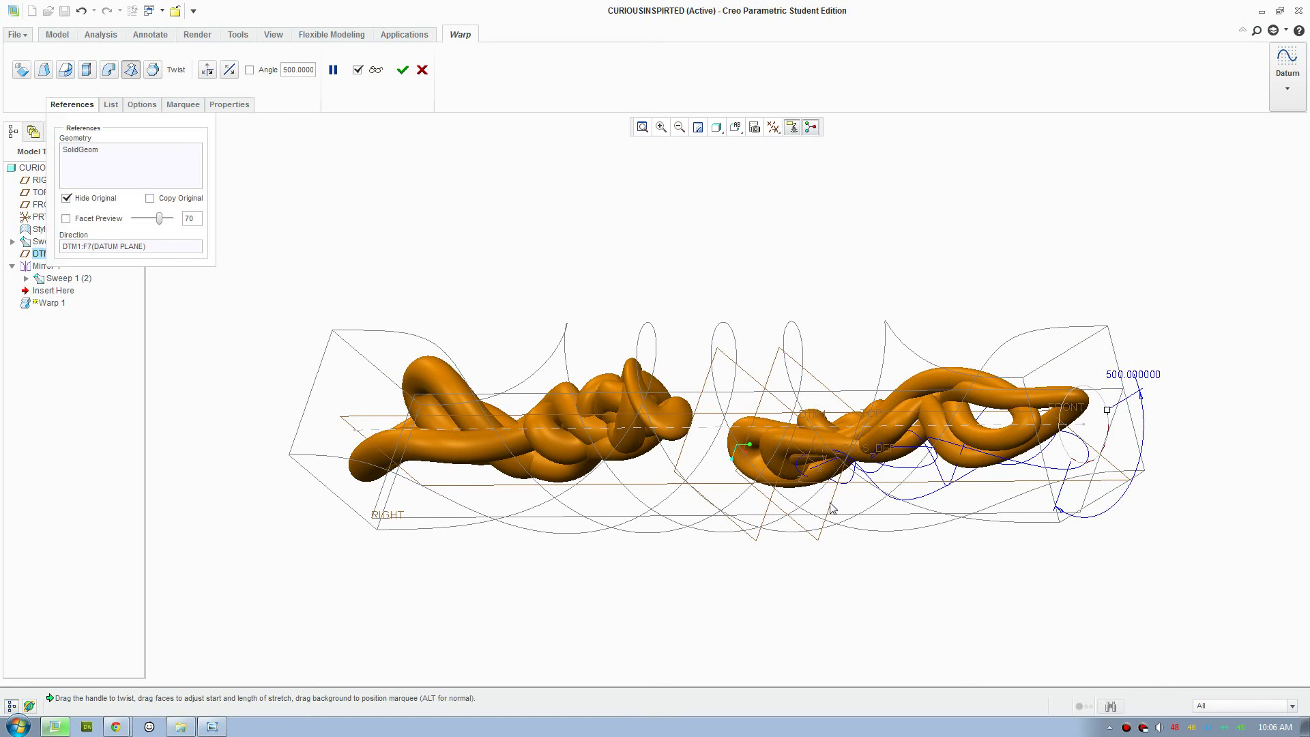
{"action": "middle_click_drag", "start_coordinate": [1125, 437], "coordinate": [809, 416]}
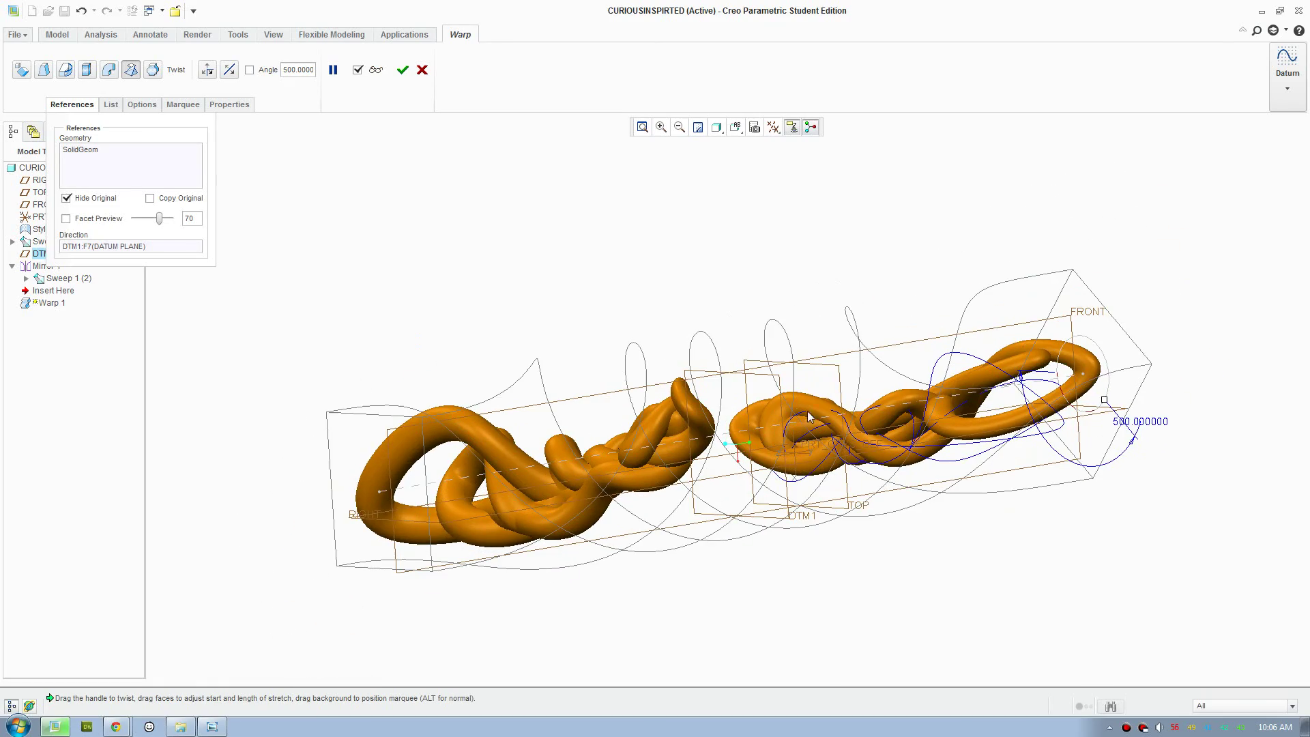
{"action": "left_click_drag", "start_coordinate": [1109, 389], "coordinate": [1091, 307]}
{"action": "middle_click_drag", "start_coordinate": [769, 486], "coordinate": [761, 399]}
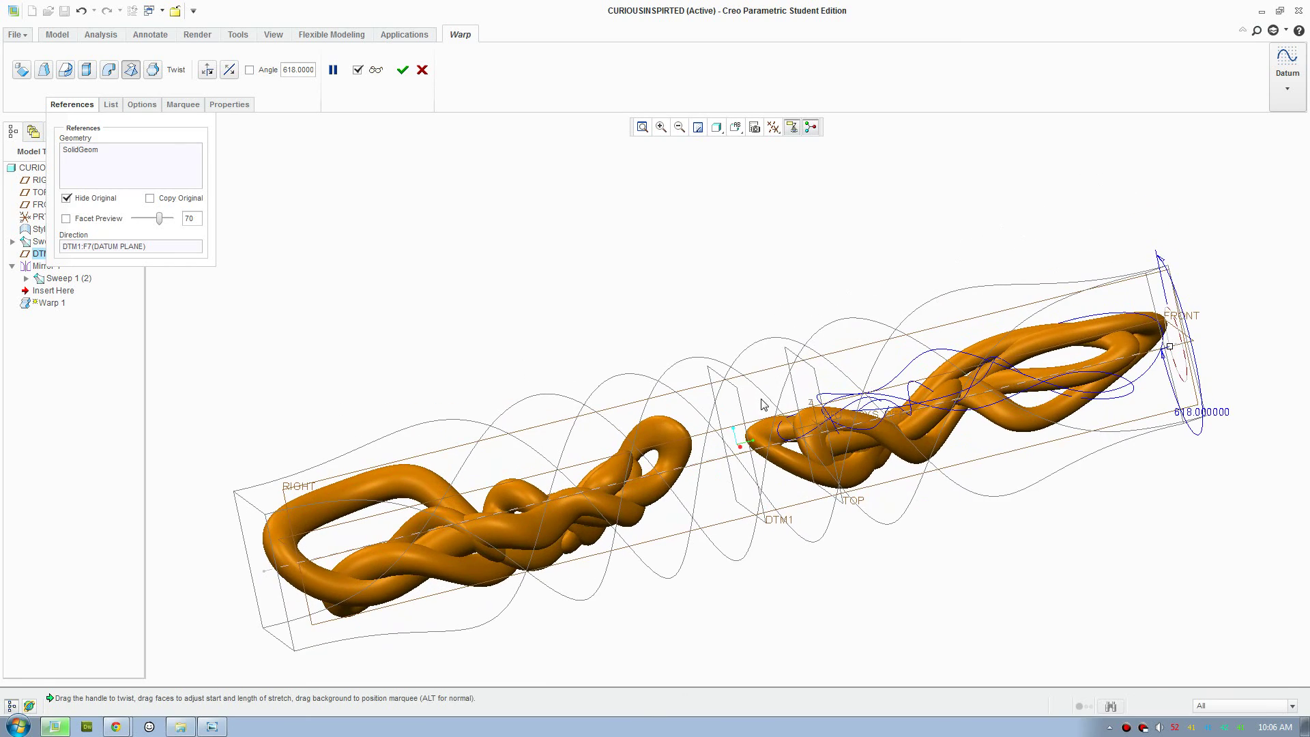
Bend the twisted braids into an upward-curving arc with an angle of about 38.73 using the Bend deformation.
{"action": "left_click", "coordinate": [109, 71]}
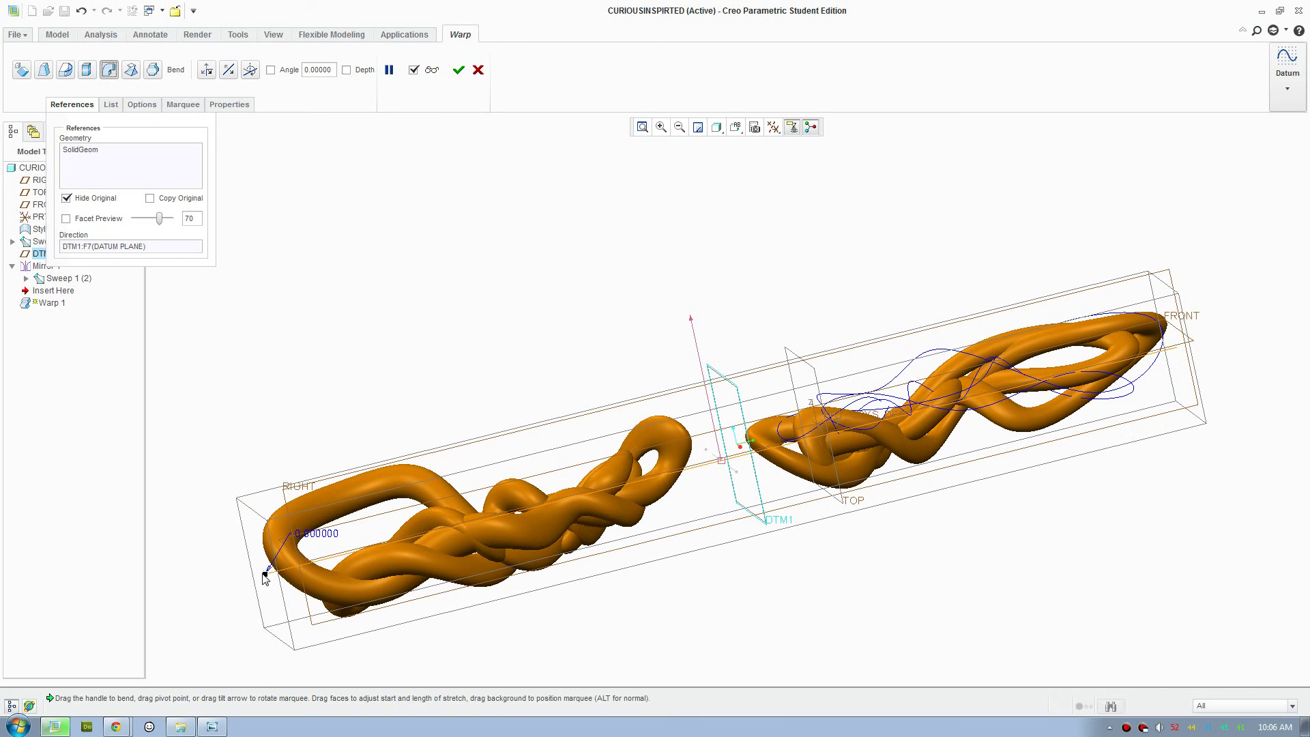
{"action": "left_click_drag", "start_coordinate": [265, 570], "coordinate": [261, 488]}
{"action": "middle_click_drag", "start_coordinate": [570, 442], "coordinate": [309, 526]}
{"action": "left_click_drag", "start_coordinate": [270, 473], "coordinate": [294, 486]}
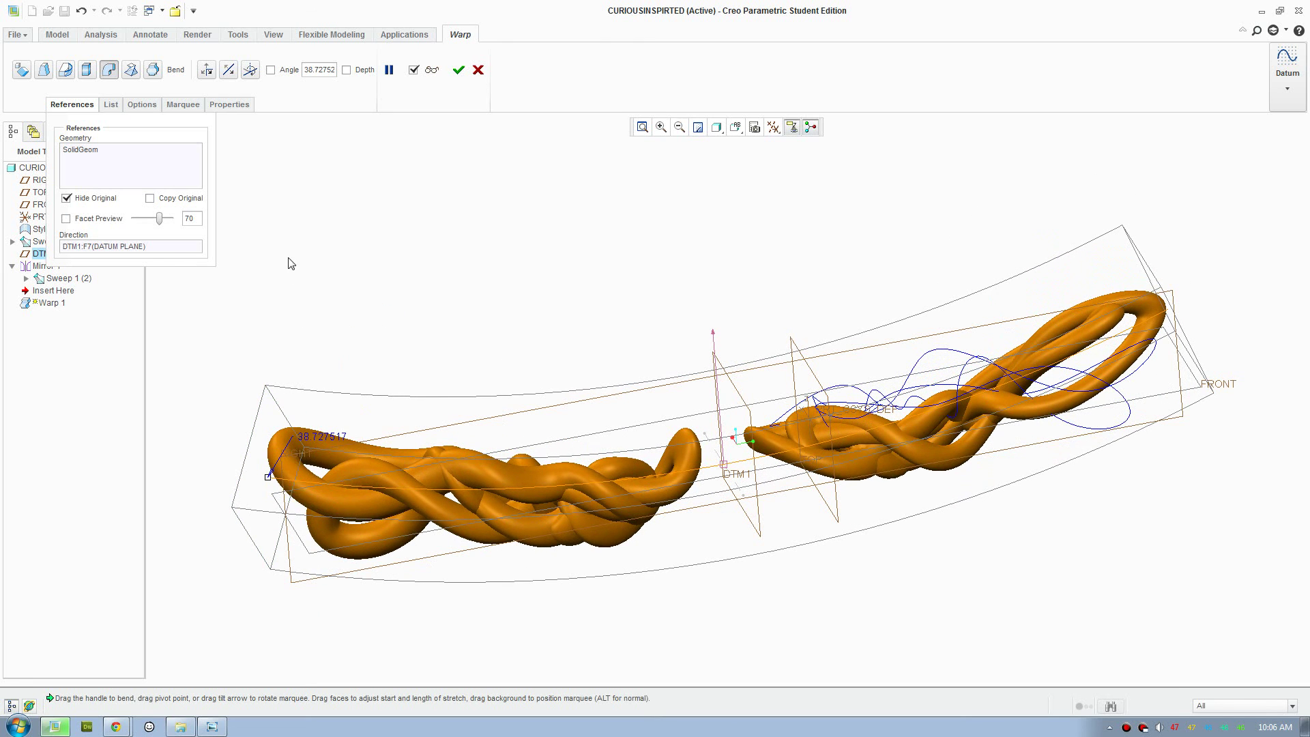
Stretch the braids lengthwise to a scale of about 1.28 using the Stretch deformation.
{"action": "left_click", "coordinate": [88, 71]}
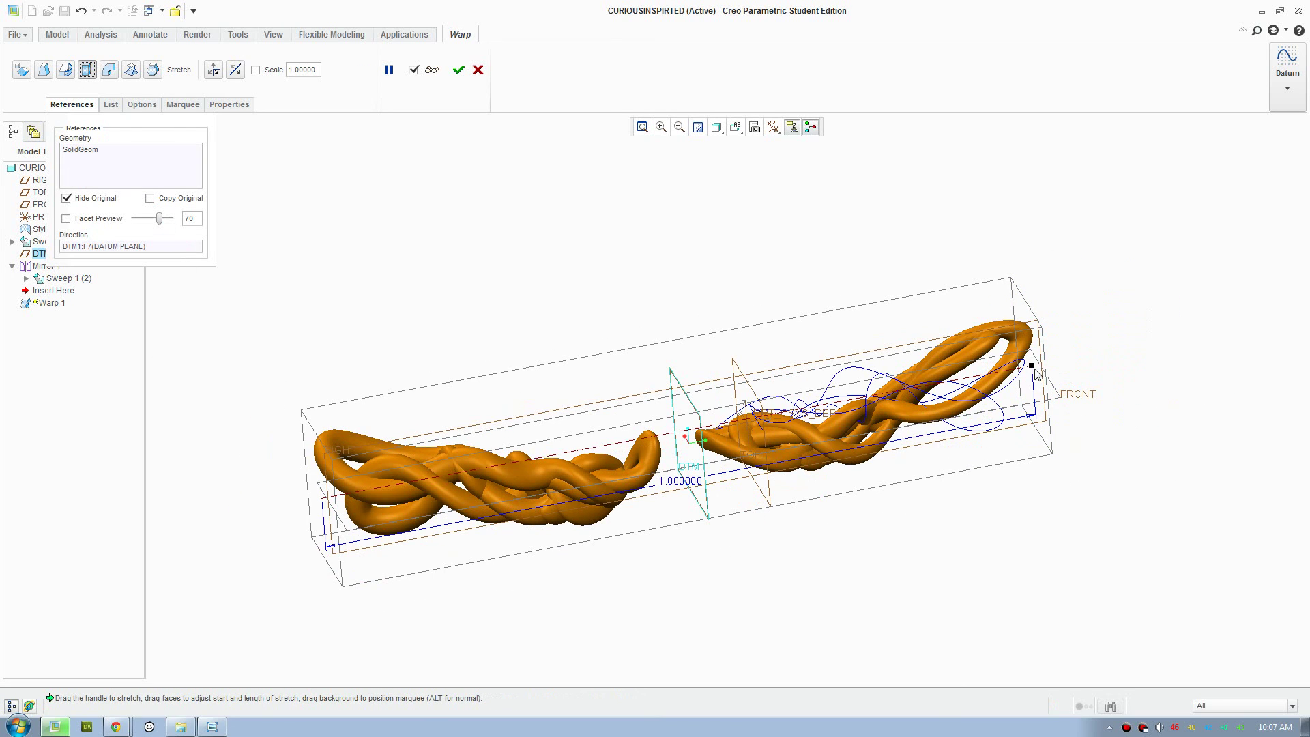
{"action": "left_click_drag", "start_coordinate": [1109, 342], "coordinate": [1224, 292]}
{"action": "middle_click_drag", "start_coordinate": [763, 533], "coordinate": [861, 531]}
{"action": "scroll", "coordinate": [926, 412], "scroll_direction": "up", "scroll_amount": 2}
{"action": "middle_click_drag", "start_coordinate": [757, 428], "coordinate": [346, 340]}
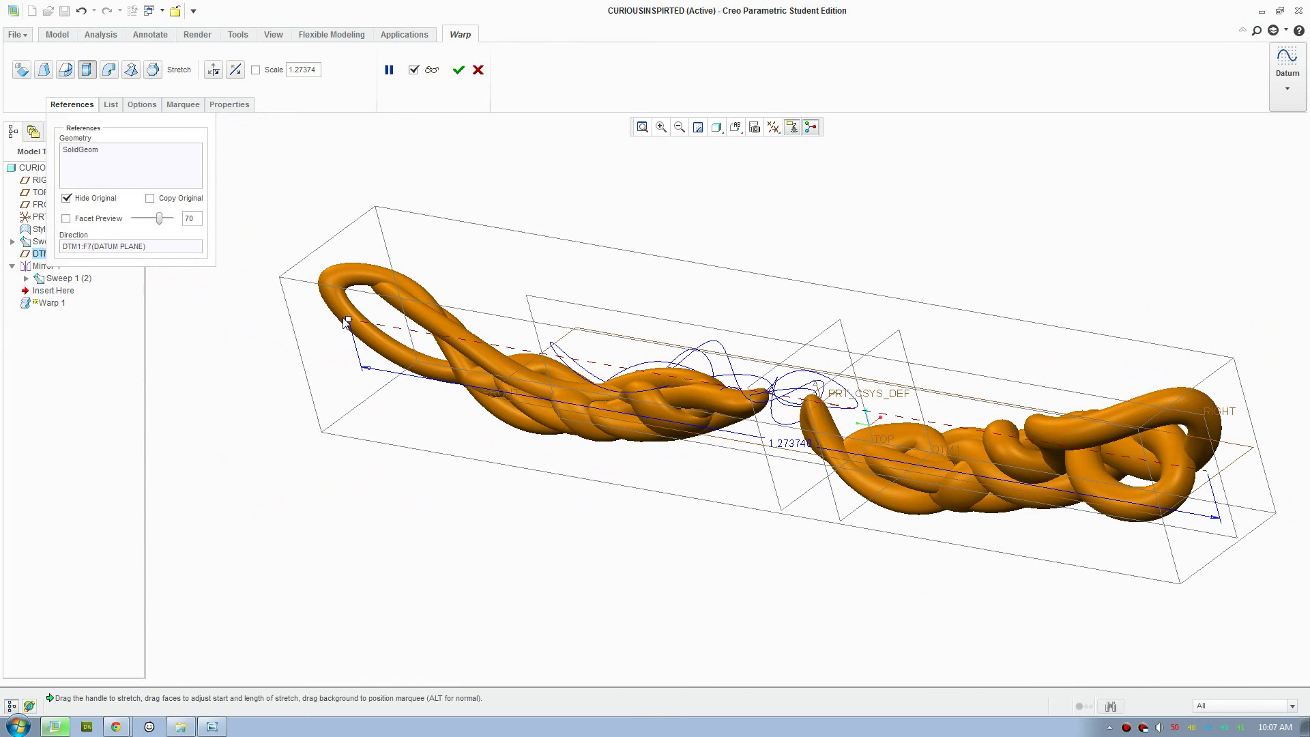
{"action": "left_click_drag", "start_coordinate": [341, 324], "coordinate": [349, 327]}
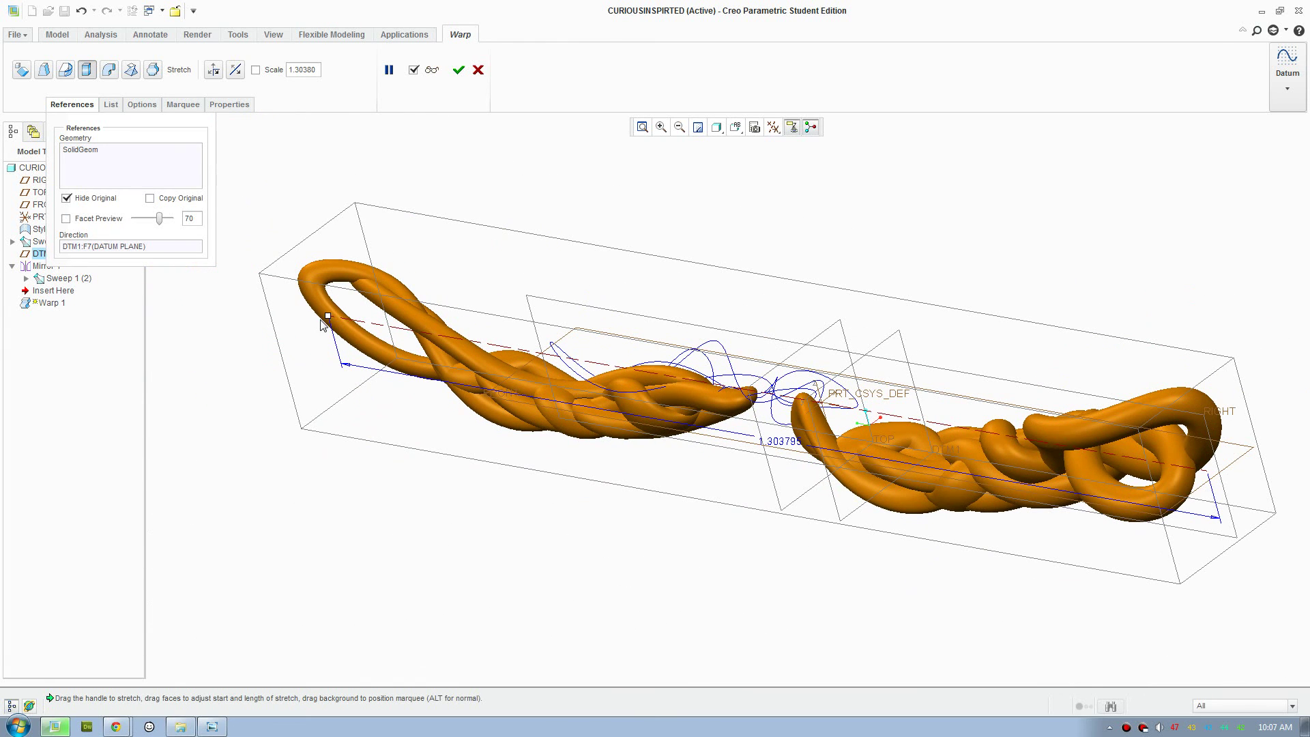
{"action": "left_click_drag", "start_coordinate": [329, 319], "coordinate": [335, 327]}
{"action": "middle_click_drag", "start_coordinate": [335, 327], "coordinate": [301, 327]}
Pull one edge of the bounding marquee outward with the Opposite warp deformation, accept the Warp feature and deselect it.
{"action": "left_click", "coordinate": [42, 71]}
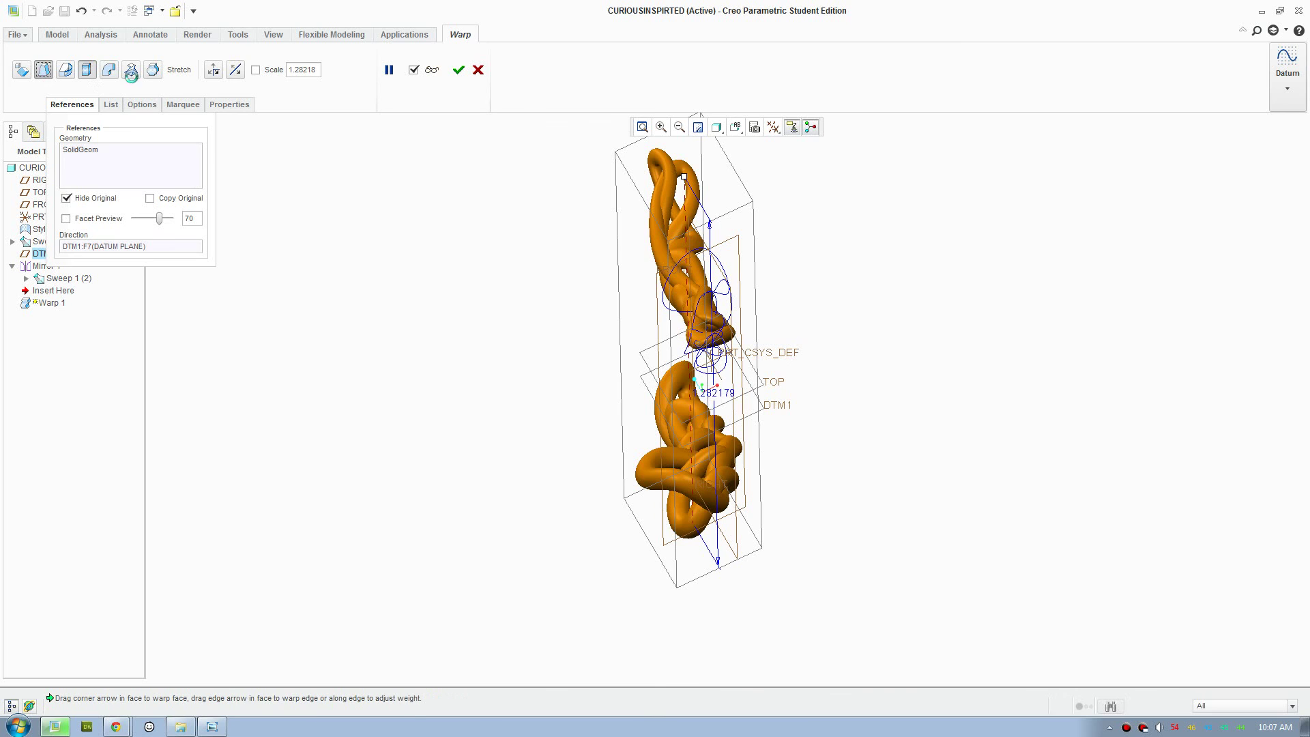
{"action": "middle_click_drag", "start_coordinate": [632, 252], "coordinate": [623, 222]}
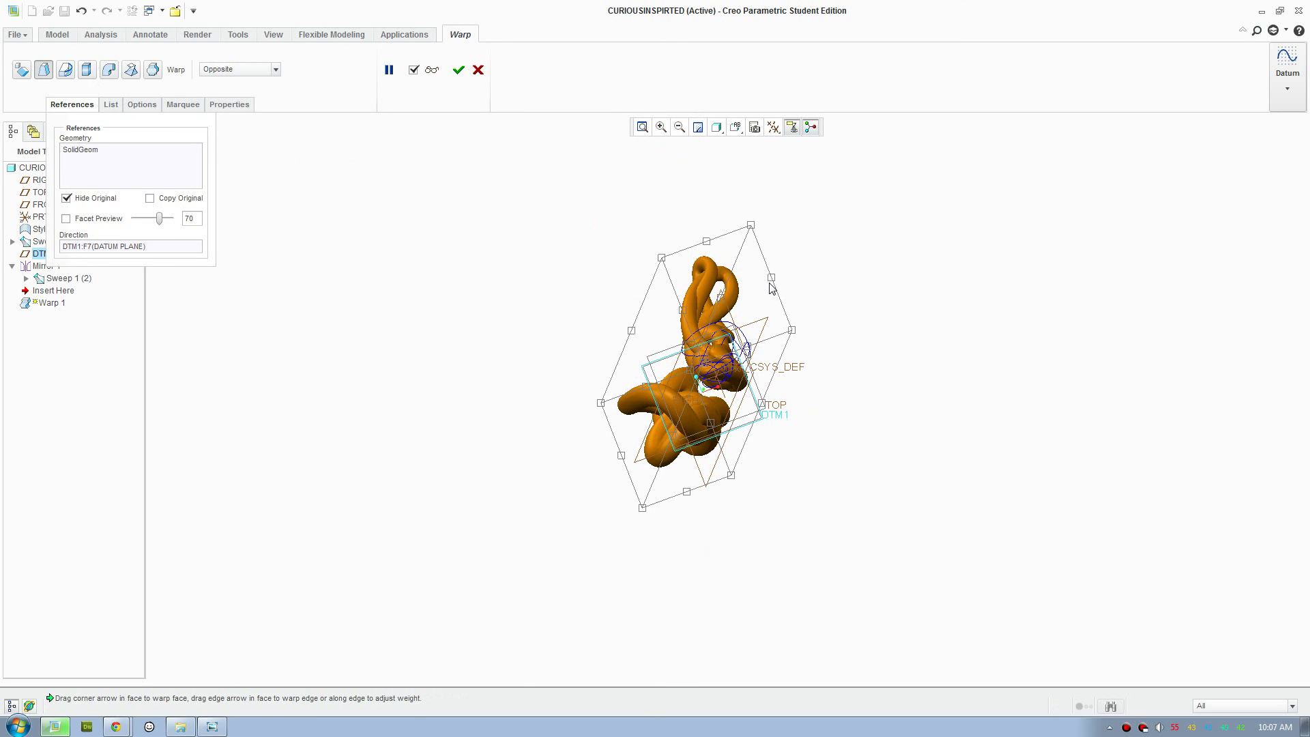
{"action": "left_click_drag", "start_coordinate": [761, 288], "coordinate": [835, 294]}
{"action": "middle_click_drag", "start_coordinate": [634, 327], "coordinate": [464, 125]}
{"action": "left_click", "coordinate": [460, 74]}
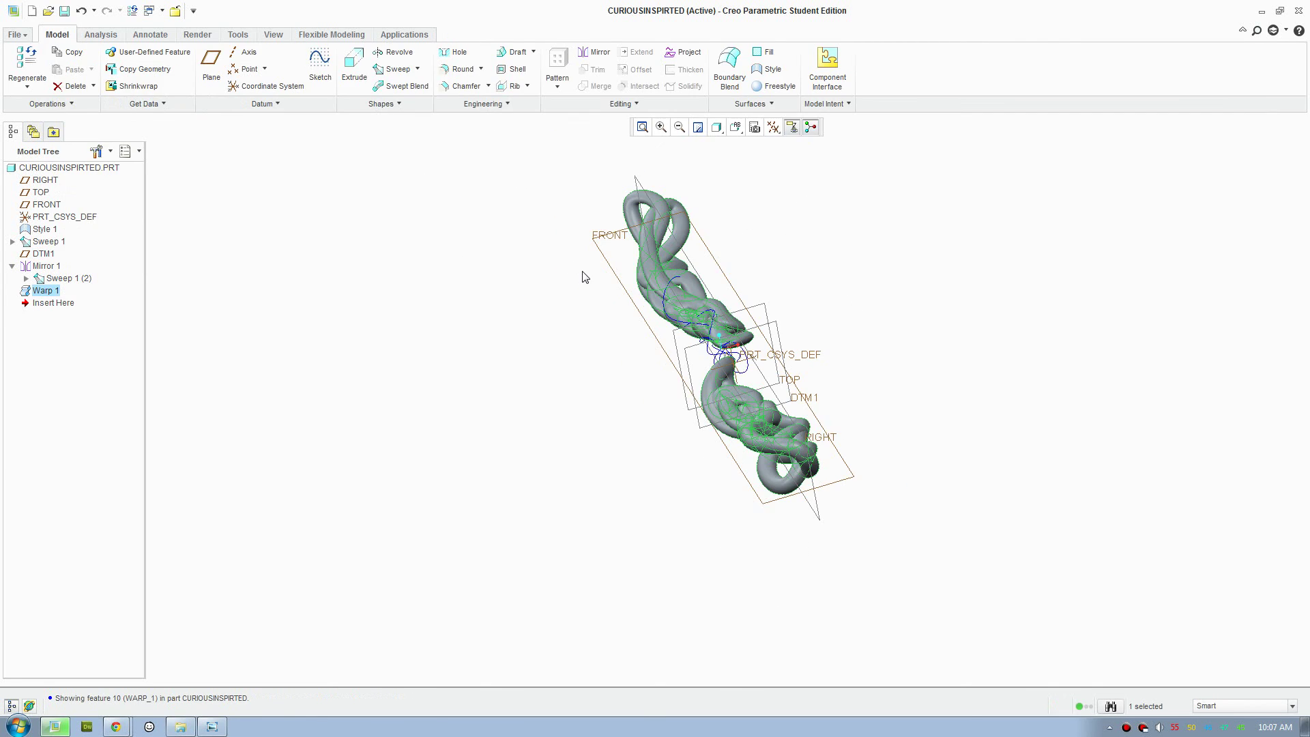
{"action": "key", "text": "ctrl+d"}
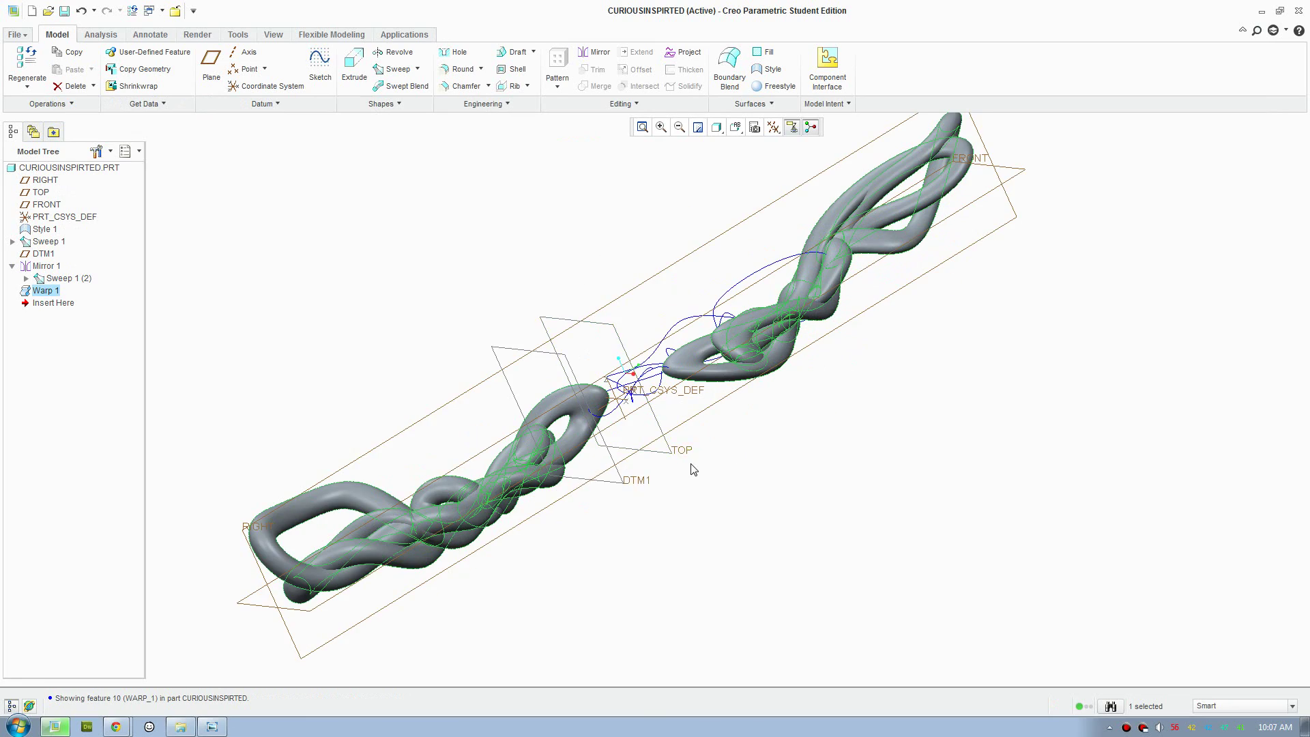
{"action": "mouse_move", "coordinate": [692, 468]}
{"action": "middle_mouse_down"}
{"action": "mouse_move", "coordinate": [722, 482]}
{"action": "mouse_move", "coordinate": [730, 454]}
{"action": "mouse_move", "coordinate": [648, 491]}
{"action": "mouse_move", "coordinate": [607, 442]}
{"action": "mouse_move", "coordinate": [583, 284]}
{"action": "mouse_move", "coordinate": [588, 329]}
{"action": "mouse_move", "coordinate": [601, 321]}
{"action": "middle_mouse_up"}
{"action": "left_click", "coordinate": [583, 285]}
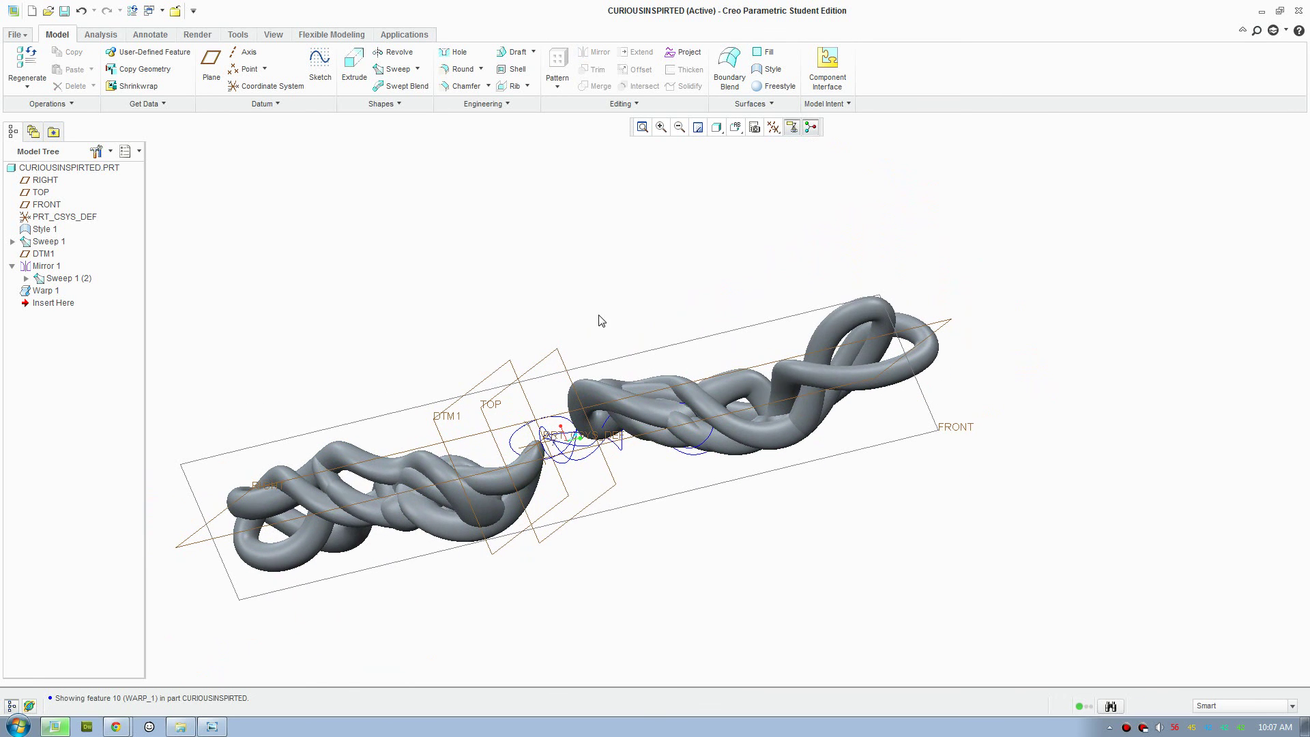
Start a Freestyle feature with a sphere primitive at the part origin and select its entire control mesh.
{"action": "left_click", "coordinate": [778, 86]}
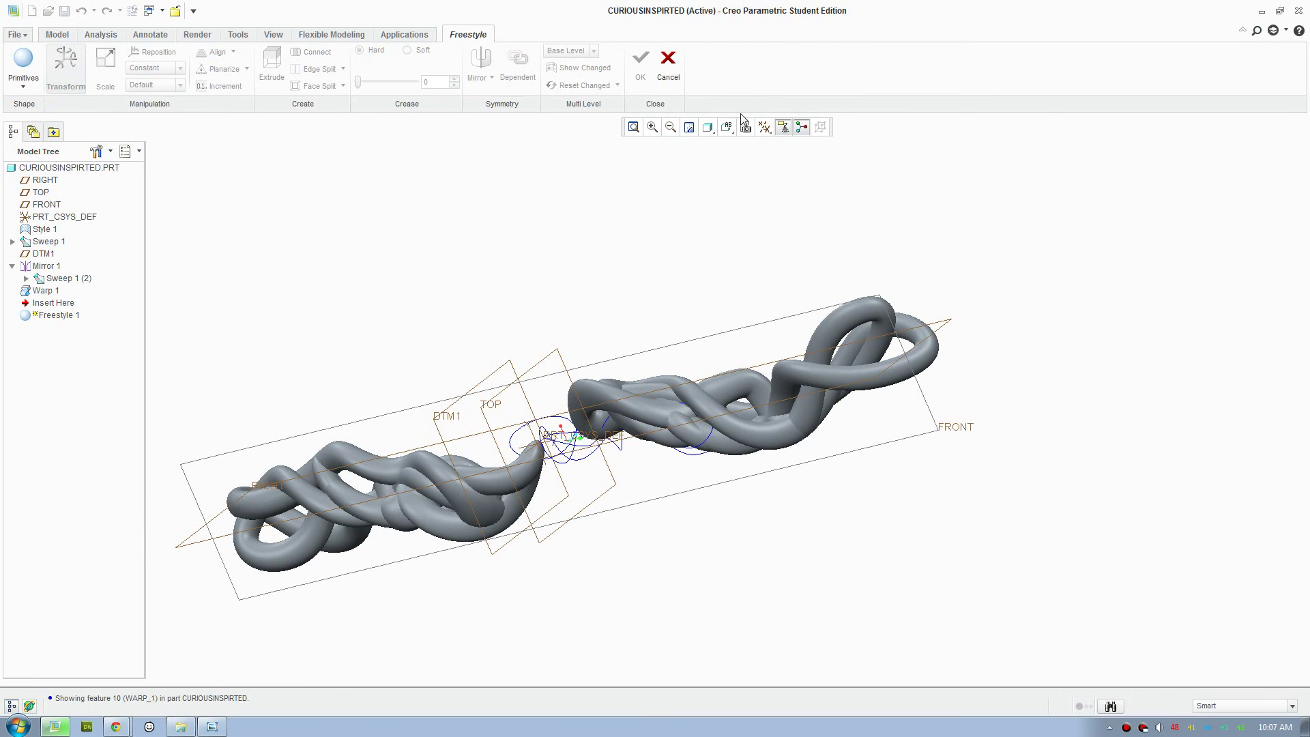
{"action": "left_click", "coordinate": [17, 82]}
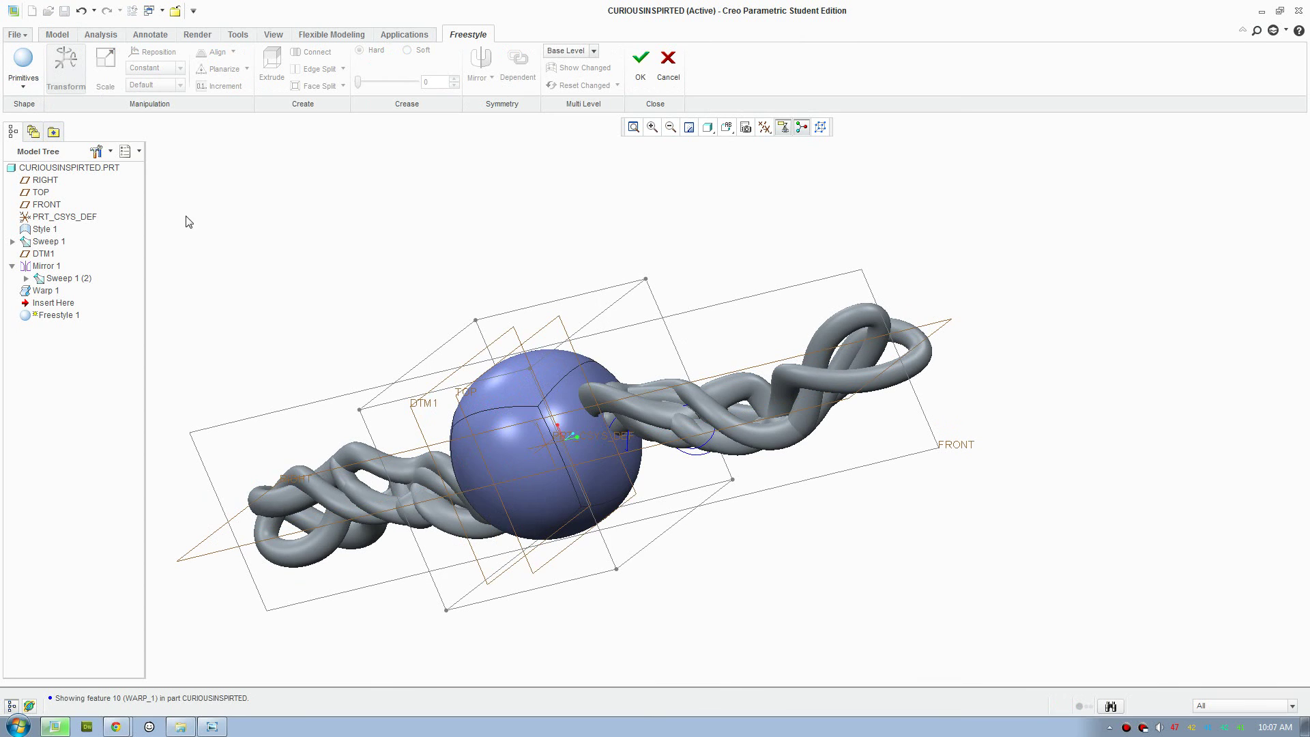
{"action": "middle_click_drag", "start_coordinate": [710, 477], "coordinate": [734, 442]}
{"action": "left_click_drag", "start_coordinate": [750, 246], "coordinate": [359, 655]}
{"action": "middle_click_drag", "start_coordinate": [664, 602], "coordinate": [551, 527]}
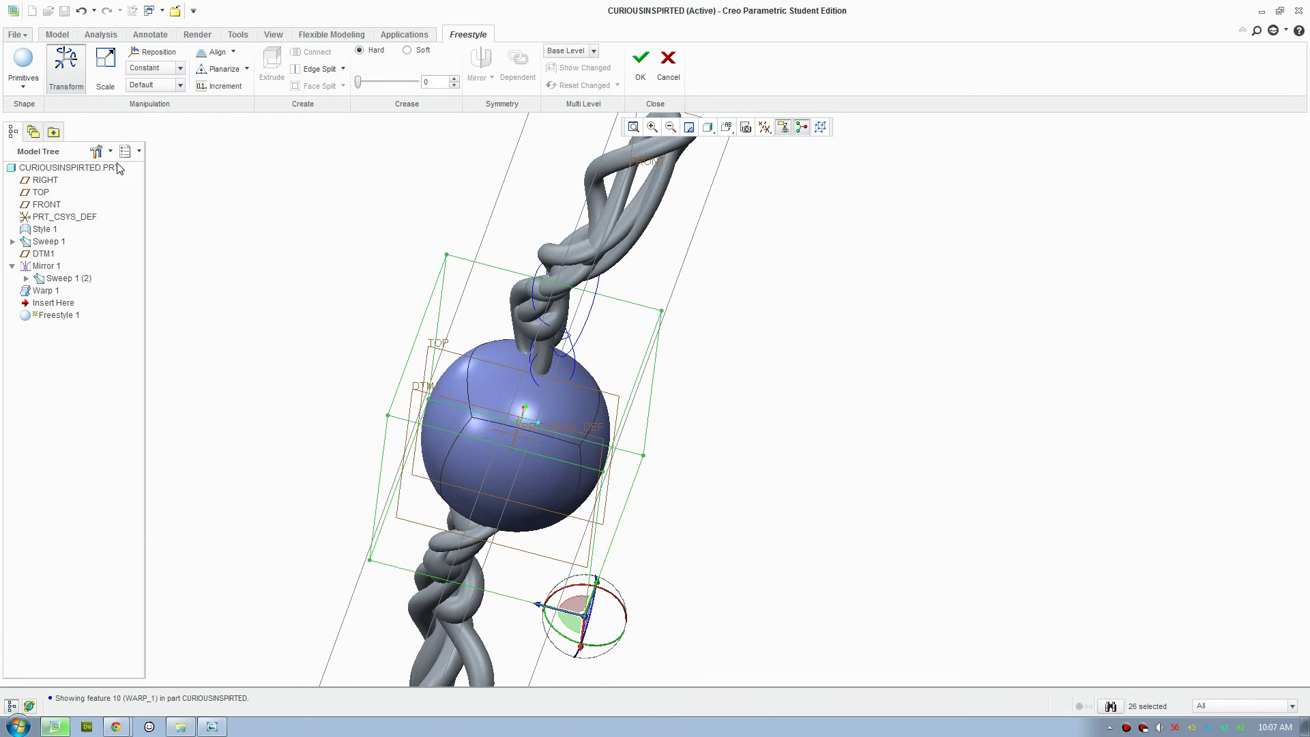
Scale the whole sphere mesh to squash it slightly into an oblate shape.
{"action": "left_click", "coordinate": [103, 64]}
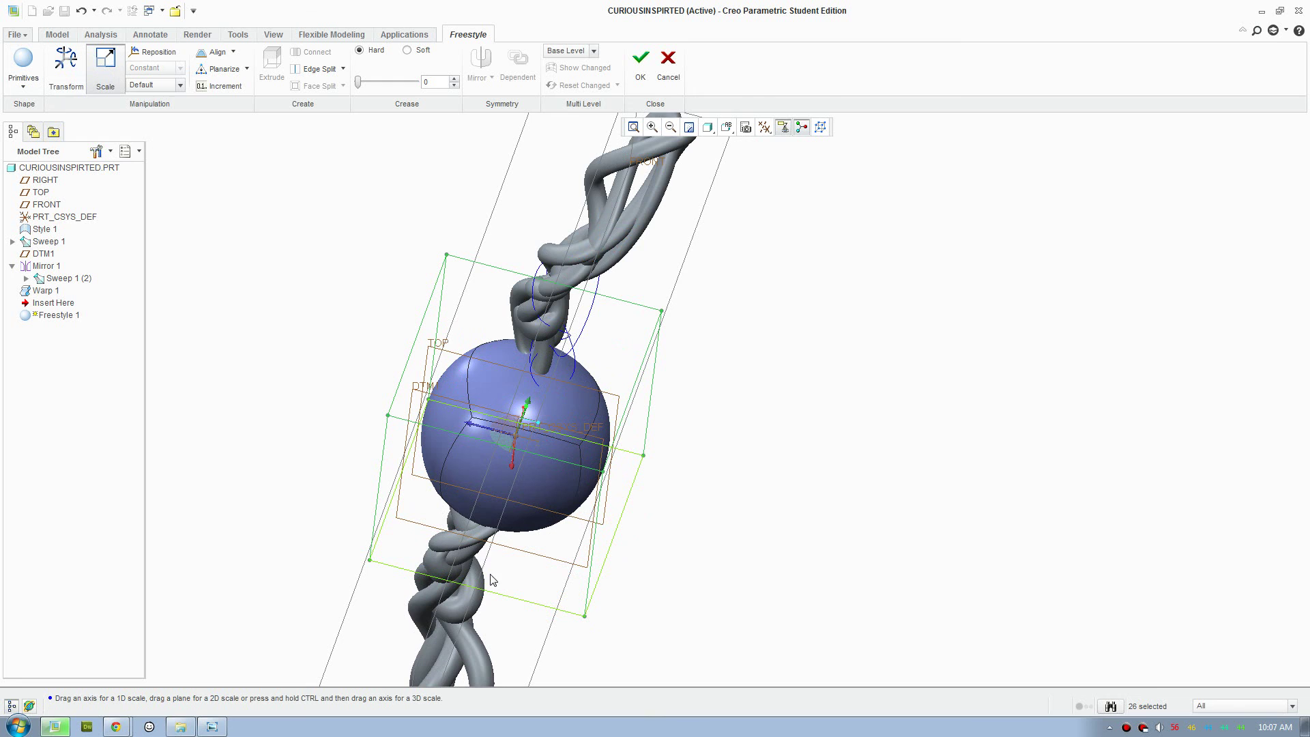
{"action": "scroll", "coordinate": [505, 475], "scroll_direction": "up", "scroll_amount": 2}
{"action": "left_click_drag", "start_coordinate": [500, 434], "coordinate": [505, 478]}
{"action": "scroll", "coordinate": [522, 404], "scroll_direction": "up", "scroll_amount": 3}
{"action": "middle_click_drag", "start_coordinate": [505, 478], "coordinate": [479, 489]}
{"action": "scroll", "coordinate": [507, 440], "scroll_direction": "up", "scroll_amount": 3}
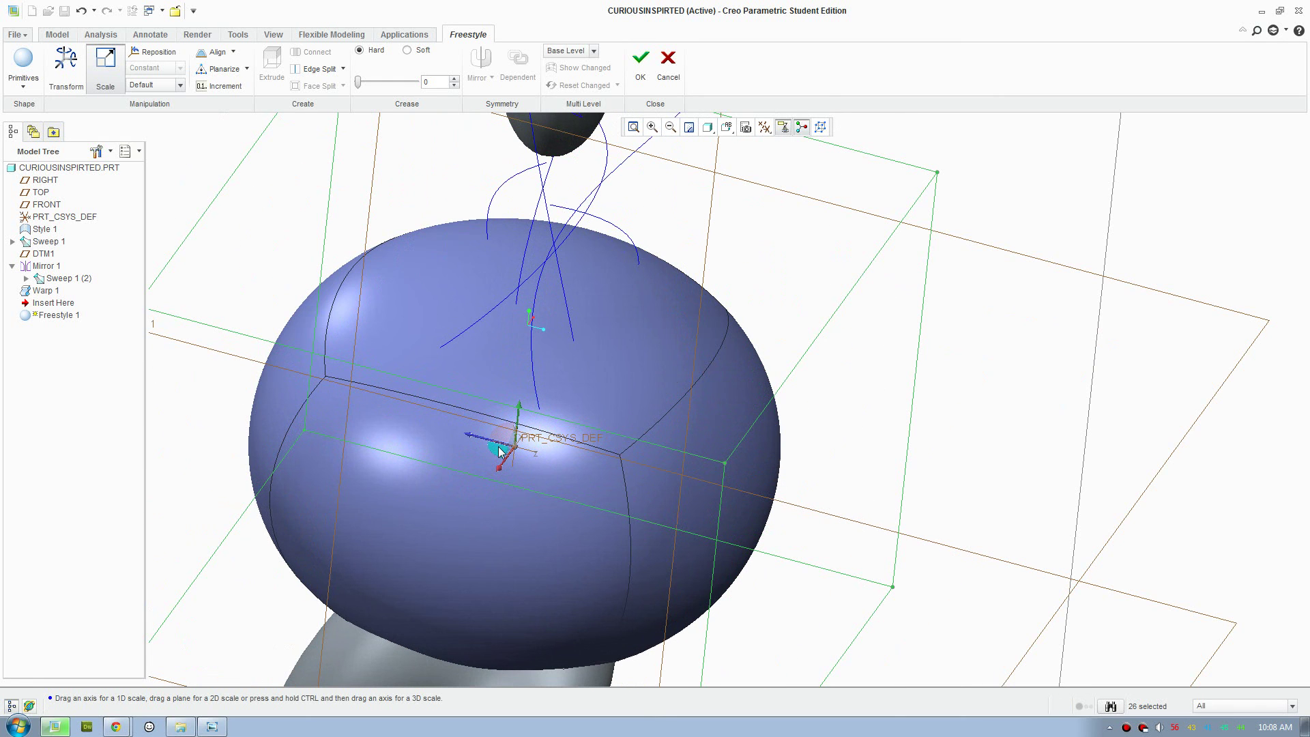
Shrink the squashed sphere with planar scaling into a small ellipsoid in the gap between the braids.
{"action": "left_click_drag", "start_coordinate": [510, 444], "coordinate": [494, 561]}
{"action": "scroll", "coordinate": [493, 558], "scroll_direction": "down", "scroll_amount": 5}
{"action": "middle_click_drag", "start_coordinate": [496, 546], "coordinate": [454, 547]}
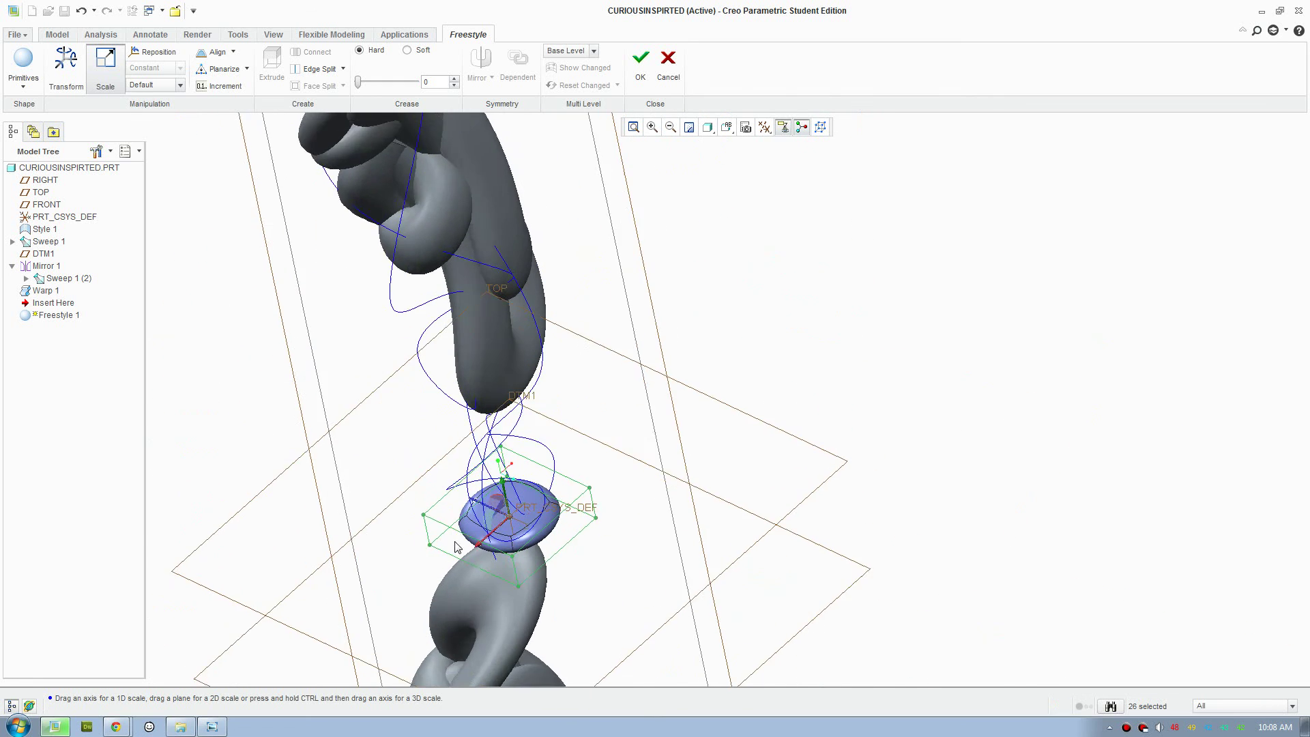
{"action": "scroll", "coordinate": [476, 540], "scroll_direction": "up", "scroll_amount": 3}
{"action": "left_click_drag", "start_coordinate": [545, 517], "coordinate": [554, 488]}
{"action": "scroll", "coordinate": [556, 490], "scroll_direction": "down", "scroll_amount": 4}
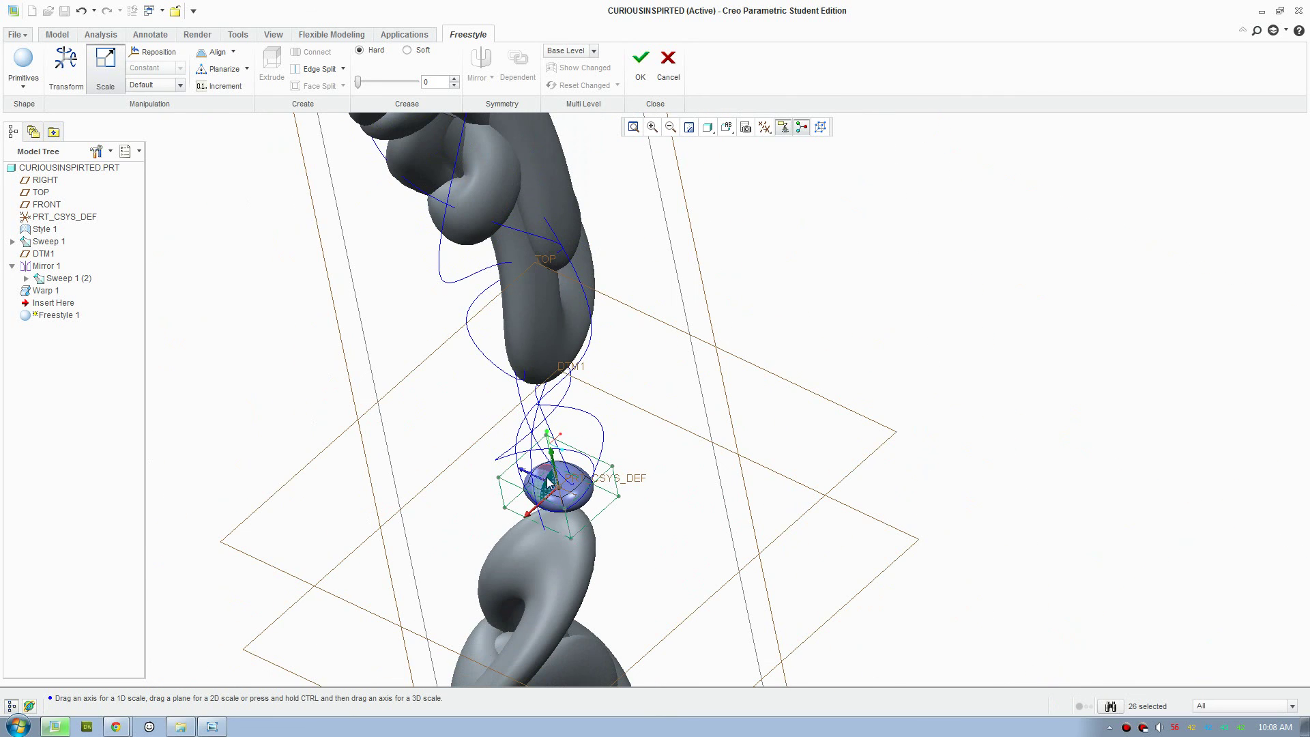
Transform the small ellipsoid out of the gap so it sits clear to one side of the braids.
{"action": "left_click", "coordinate": [66, 68]}
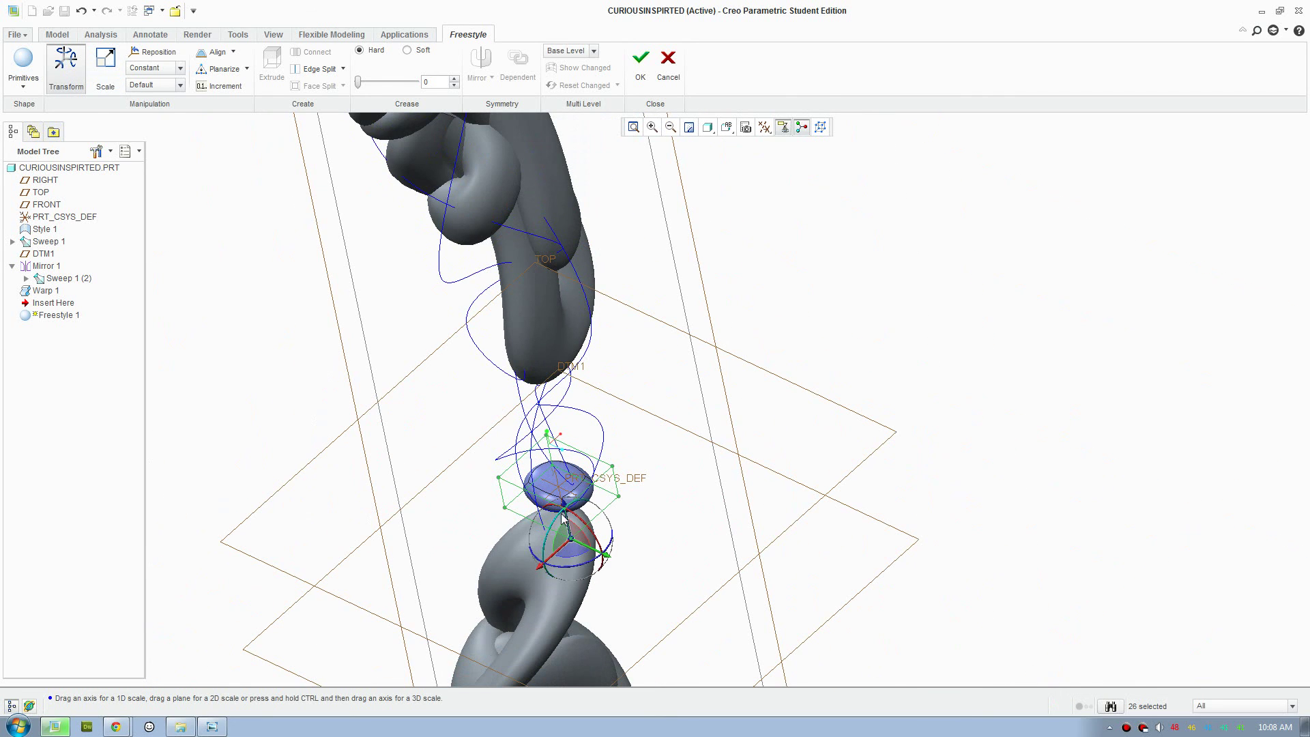
{"action": "left_click_drag", "start_coordinate": [571, 553], "coordinate": [387, 453]}
{"action": "middle_click_drag", "start_coordinate": [387, 453], "coordinate": [438, 483]}
{"action": "scroll", "coordinate": [398, 465], "scroll_direction": "up", "scroll_amount": 3}
{"action": "left_click_drag", "start_coordinate": [346, 444], "coordinate": [416, 467]}
{"action": "middle_click_drag", "start_coordinate": [416, 467], "coordinate": [365, 399]}
{"action": "scroll", "coordinate": [522, 569], "scroll_direction": "down", "scroll_amount": 5}
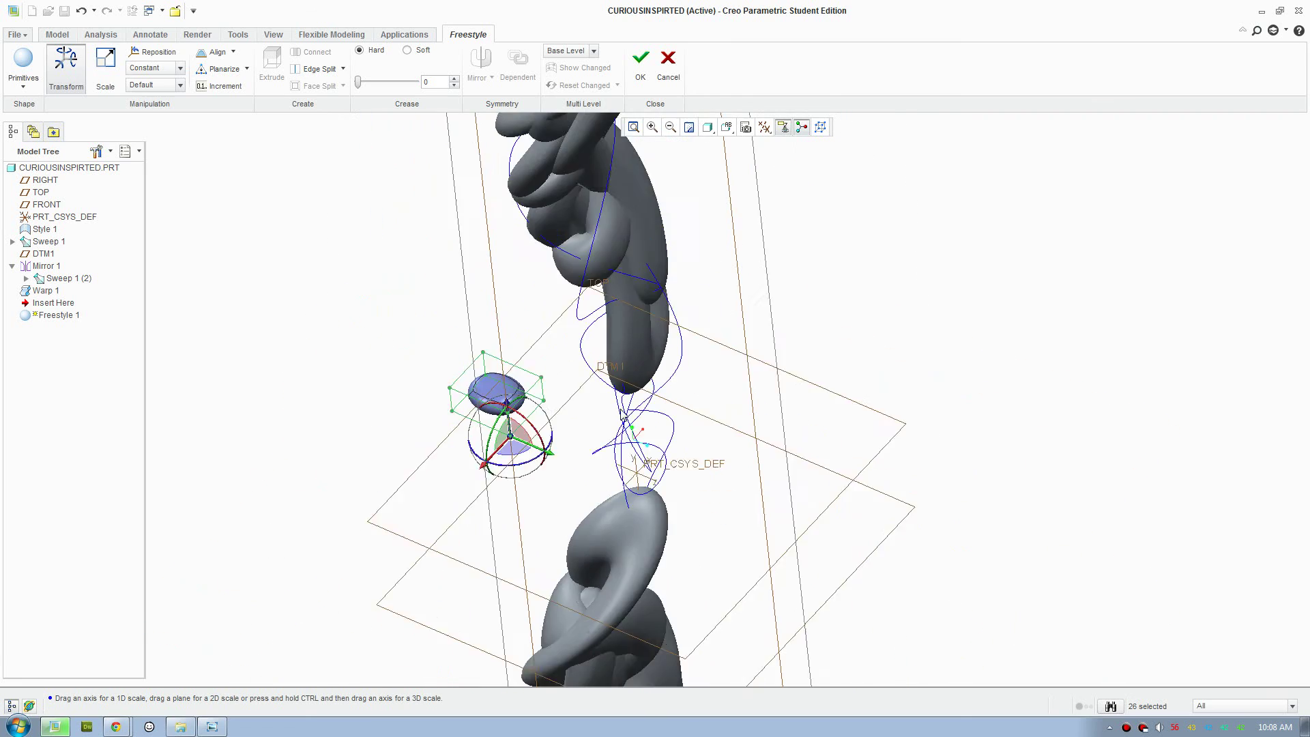
Move the ellipsoid further away from the braids along a single axis.
{"action": "middle_click_drag", "start_coordinate": [522, 570], "coordinate": [589, 488]}
{"action": "scroll", "coordinate": [651, 360], "scroll_direction": "up", "scroll_amount": 4}
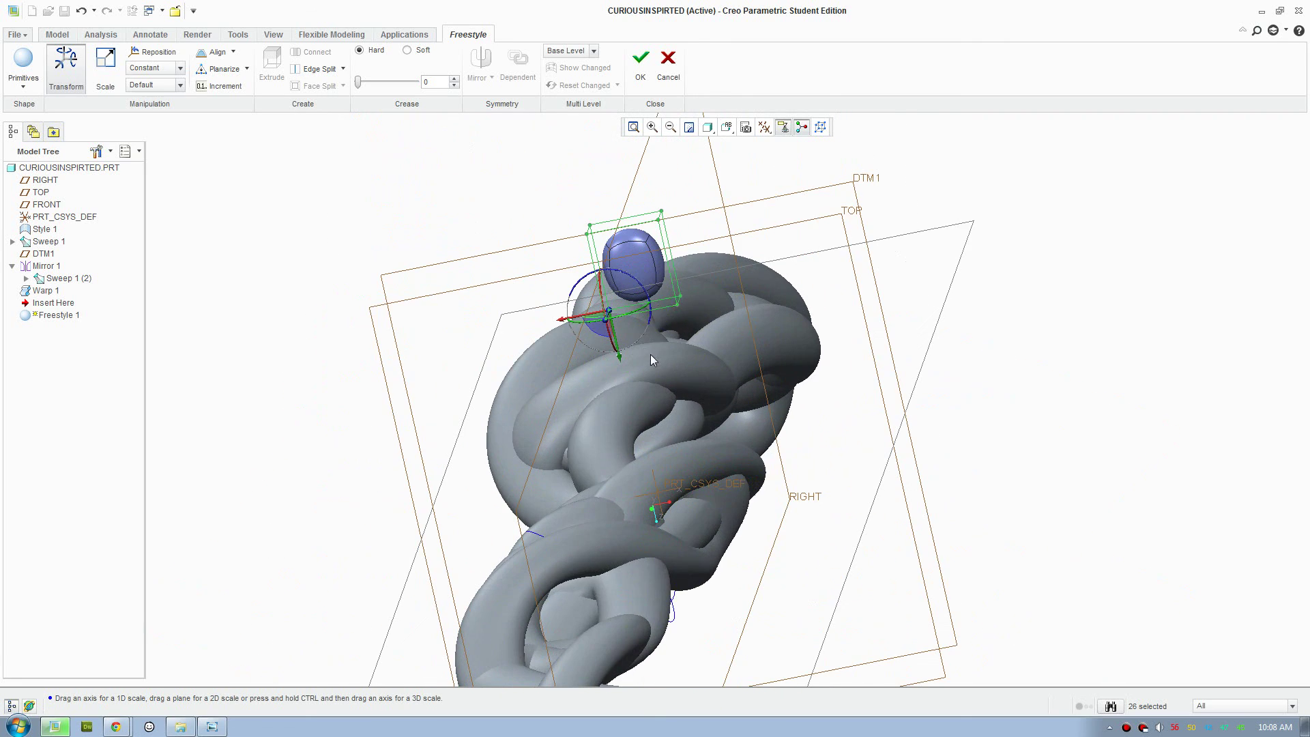
{"action": "left_click_drag", "start_coordinate": [568, 326], "coordinate": [517, 329]}
{"action": "middle_click_drag", "start_coordinate": [517, 329], "coordinate": [674, 472]}
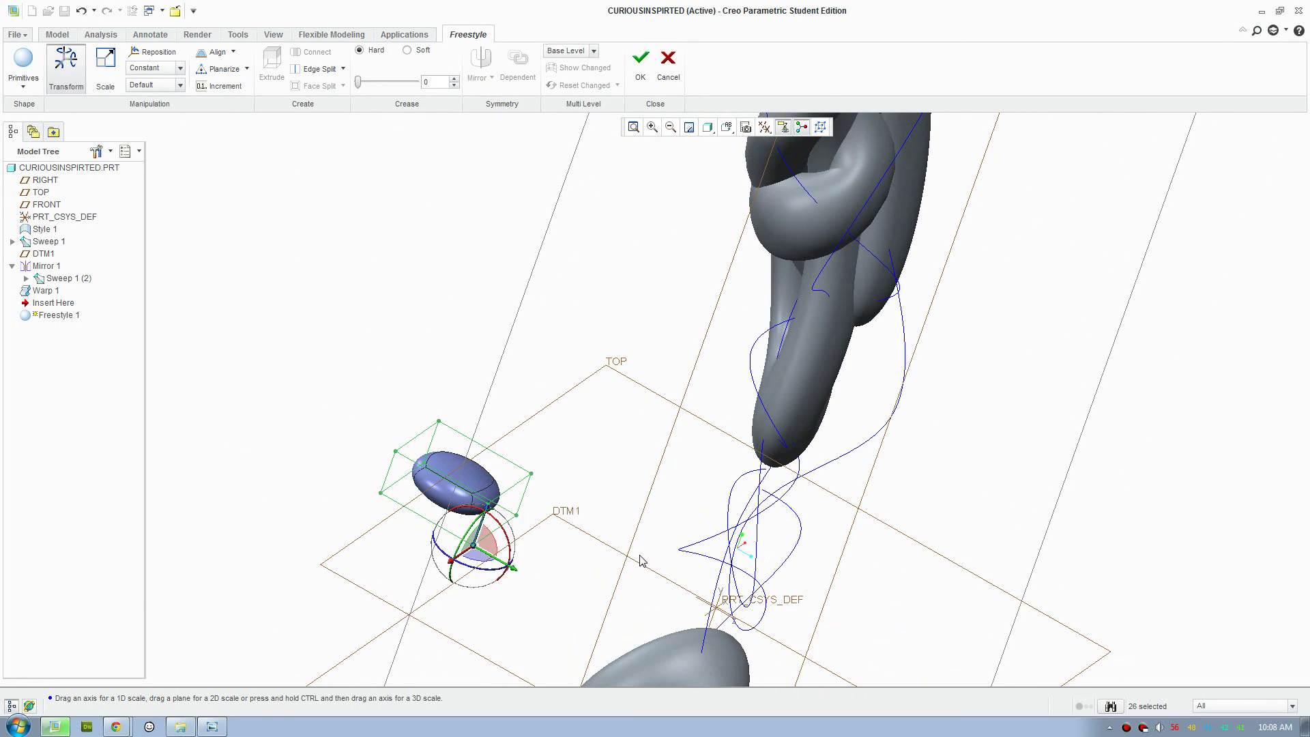
{"action": "middle_click_drag", "start_coordinate": [642, 560], "coordinate": [599, 445], "text": "shift"}
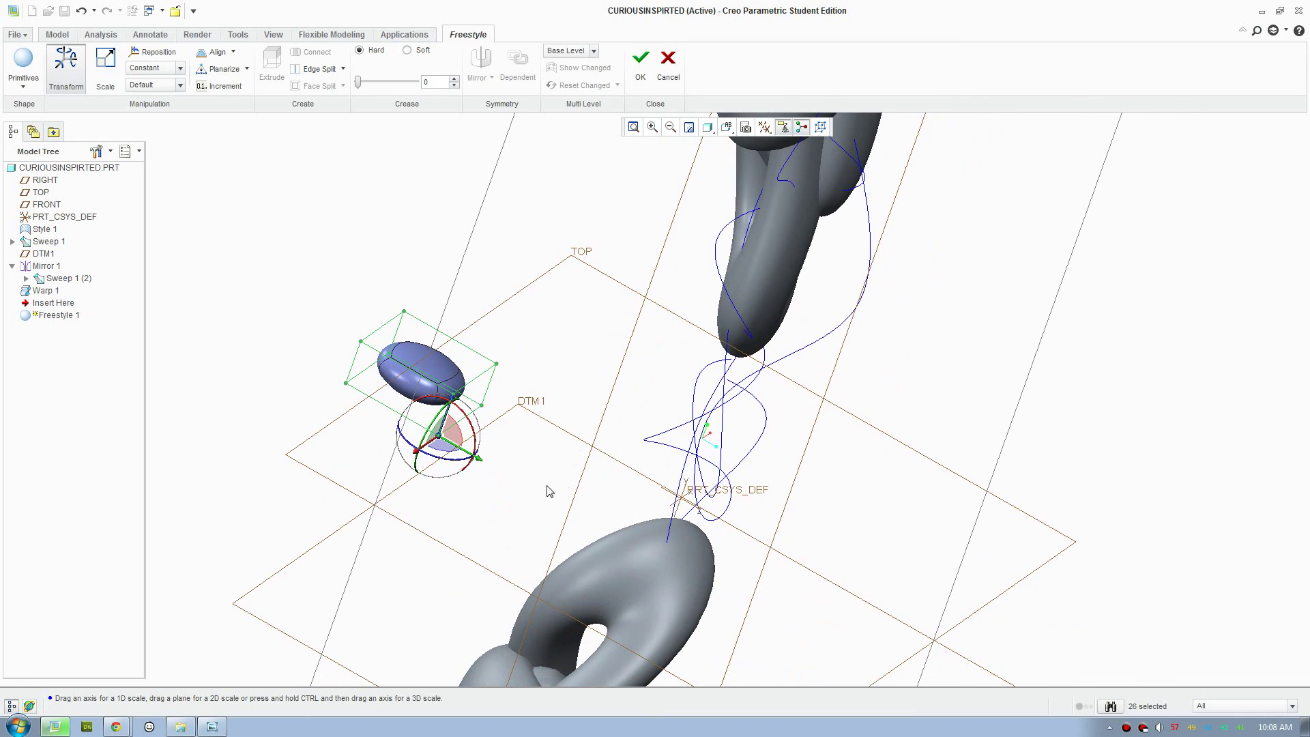
{"action": "middle_click_drag", "start_coordinate": [549, 492], "coordinate": [551, 501]}
{"action": "scroll", "coordinate": [390, 341], "scroll_direction": "up", "scroll_amount": 2}
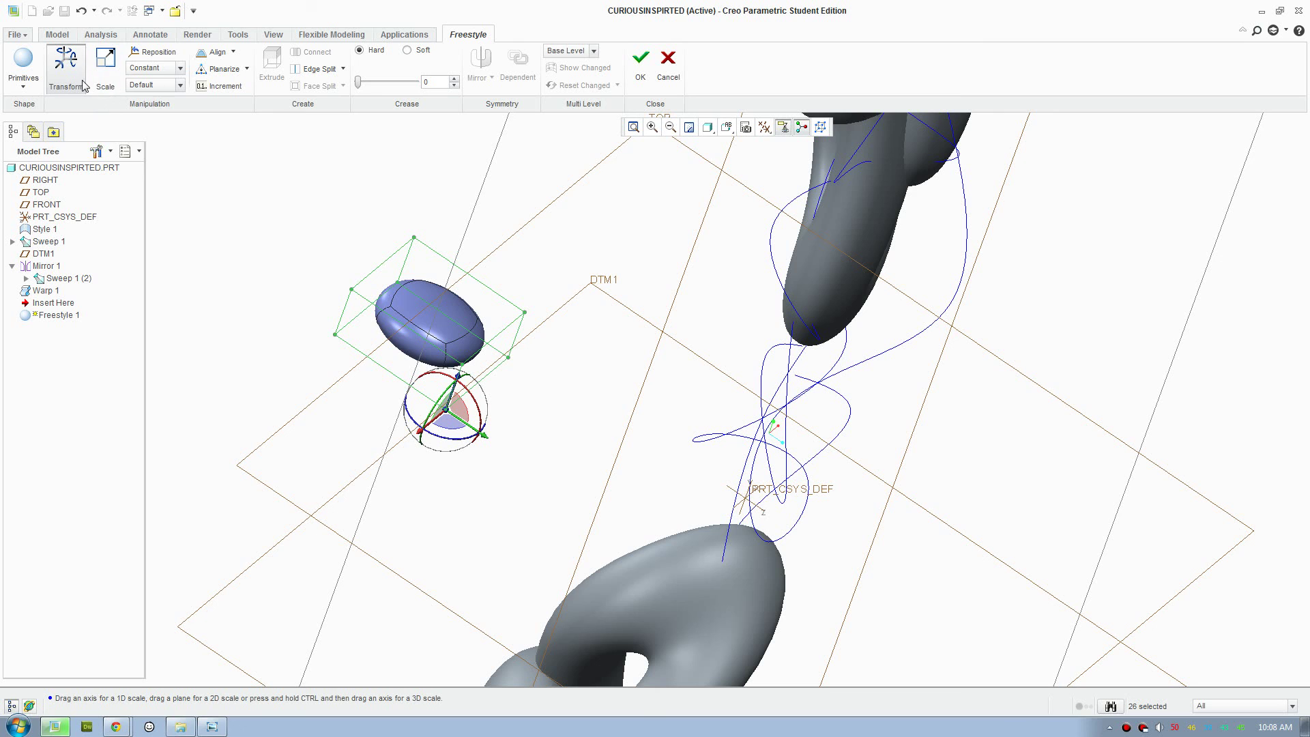
Extrude the ellipsoid's end mesh face outward and scale the new face down to a narrow, tapered tip.
{"action": "left_click", "coordinate": [564, 386]}
{"action": "middle_click_drag", "start_coordinate": [565, 386], "coordinate": [535, 374]}
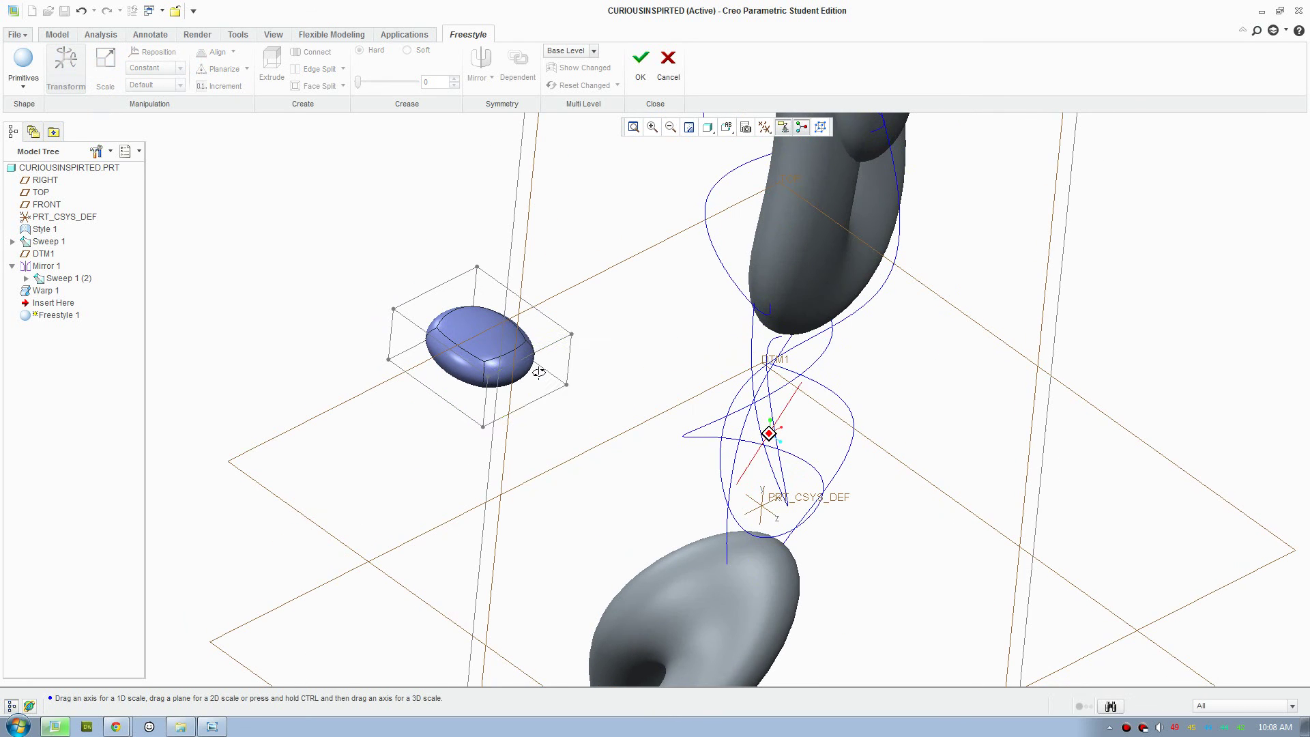
{"action": "left_click", "coordinate": [539, 378]}
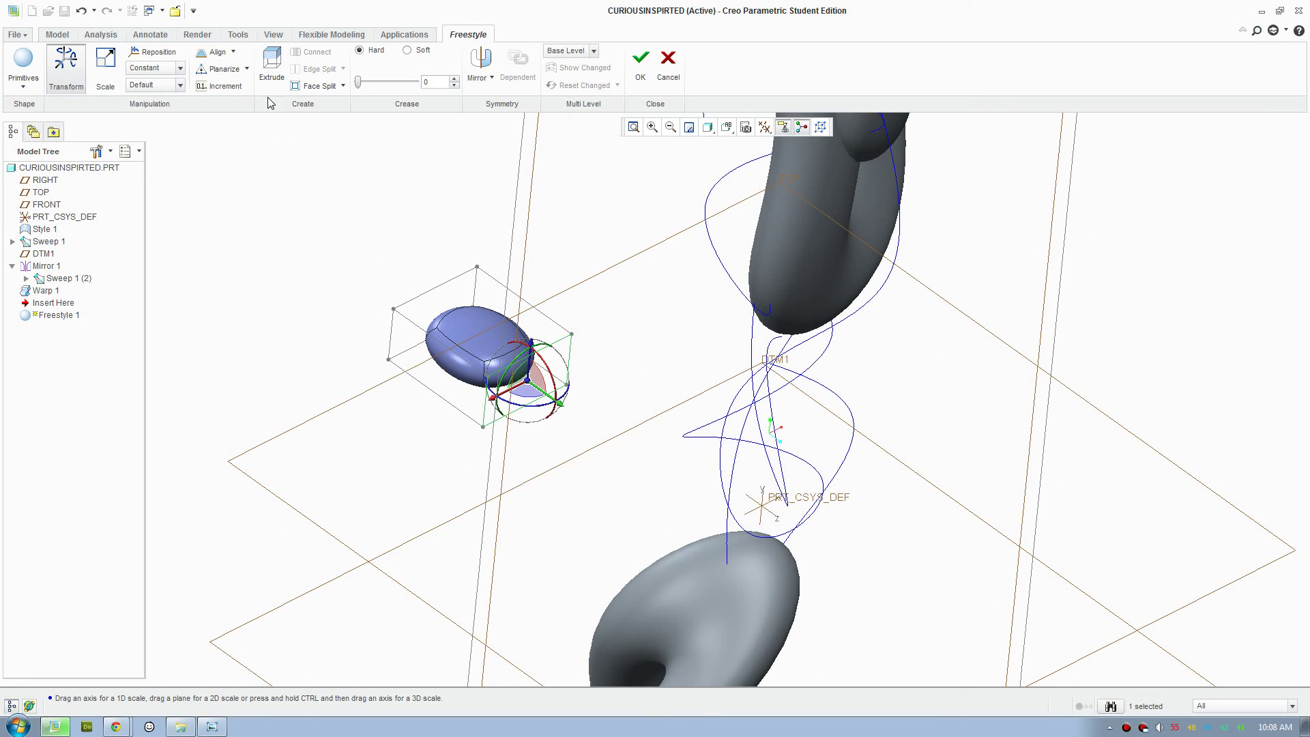
{"action": "left_click", "coordinate": [271, 63]}
{"action": "left_click", "coordinate": [106, 69]}
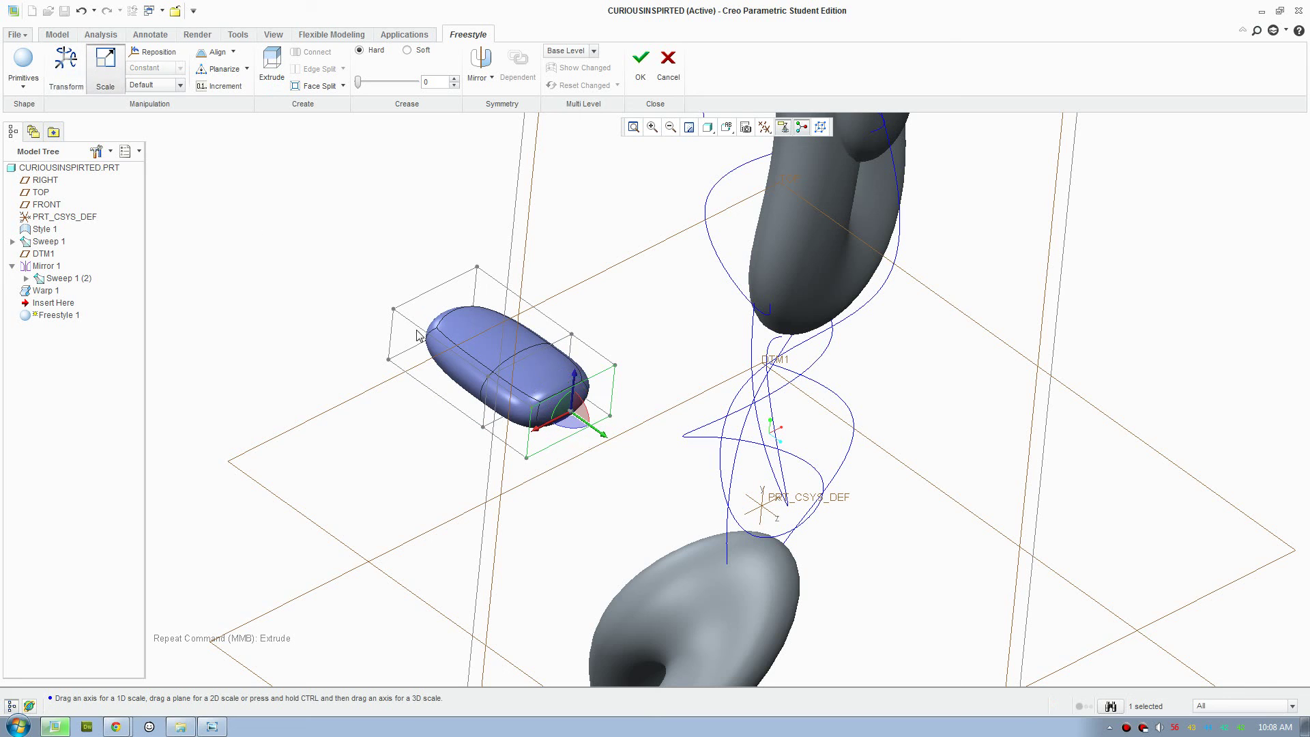
{"action": "left_click_drag", "start_coordinate": [565, 412], "coordinate": [569, 552]}
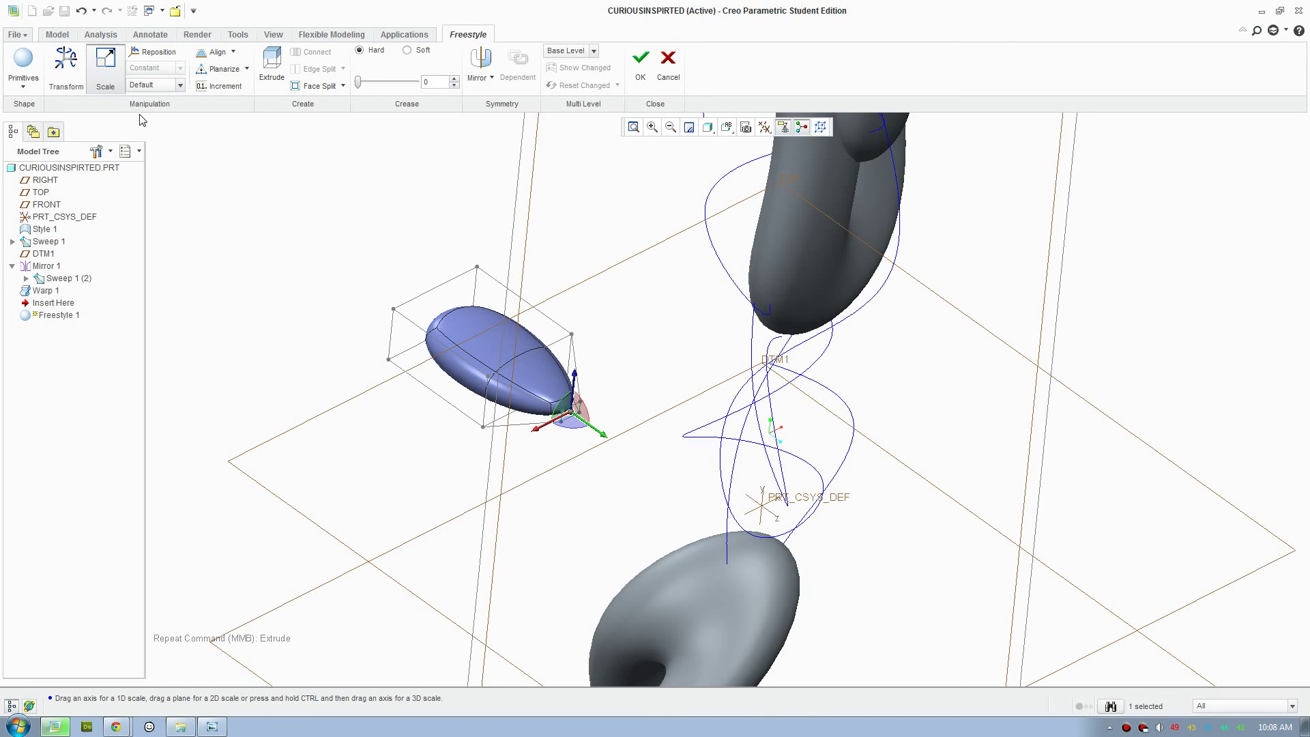
Transform the tip face to adjust the droop of the tapered end, leaving it slightly below the body.
{"action": "left_click", "coordinate": [67, 68]}
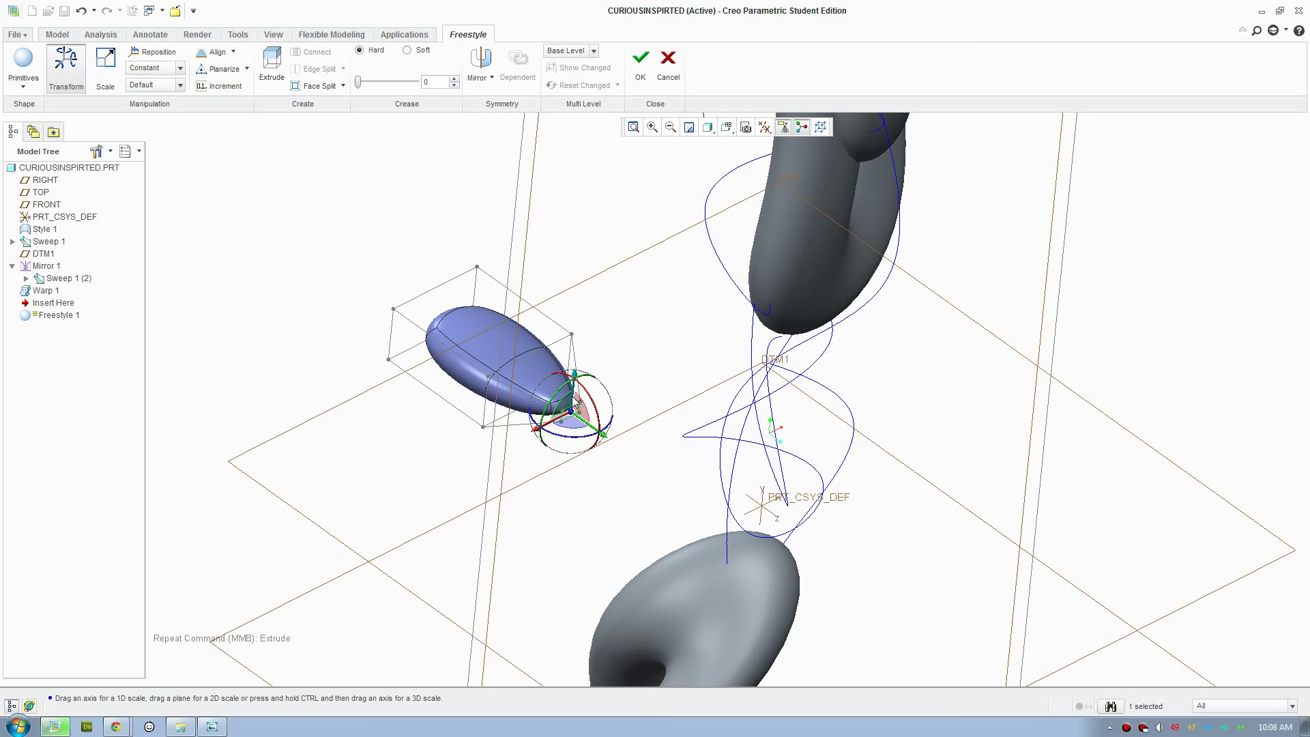
{"action": "left_click_drag", "start_coordinate": [575, 399], "coordinate": [564, 499]}
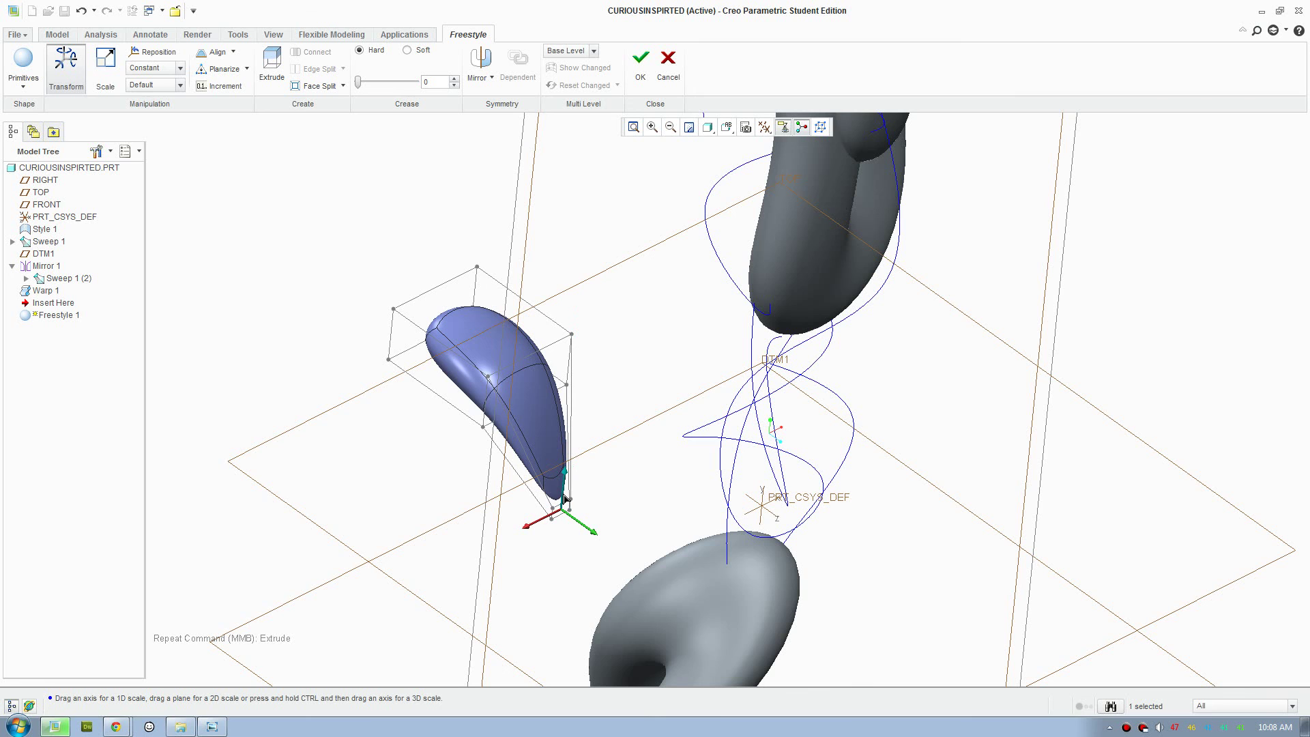
{"action": "middle_click_drag", "start_coordinate": [564, 498], "coordinate": [659, 431]}
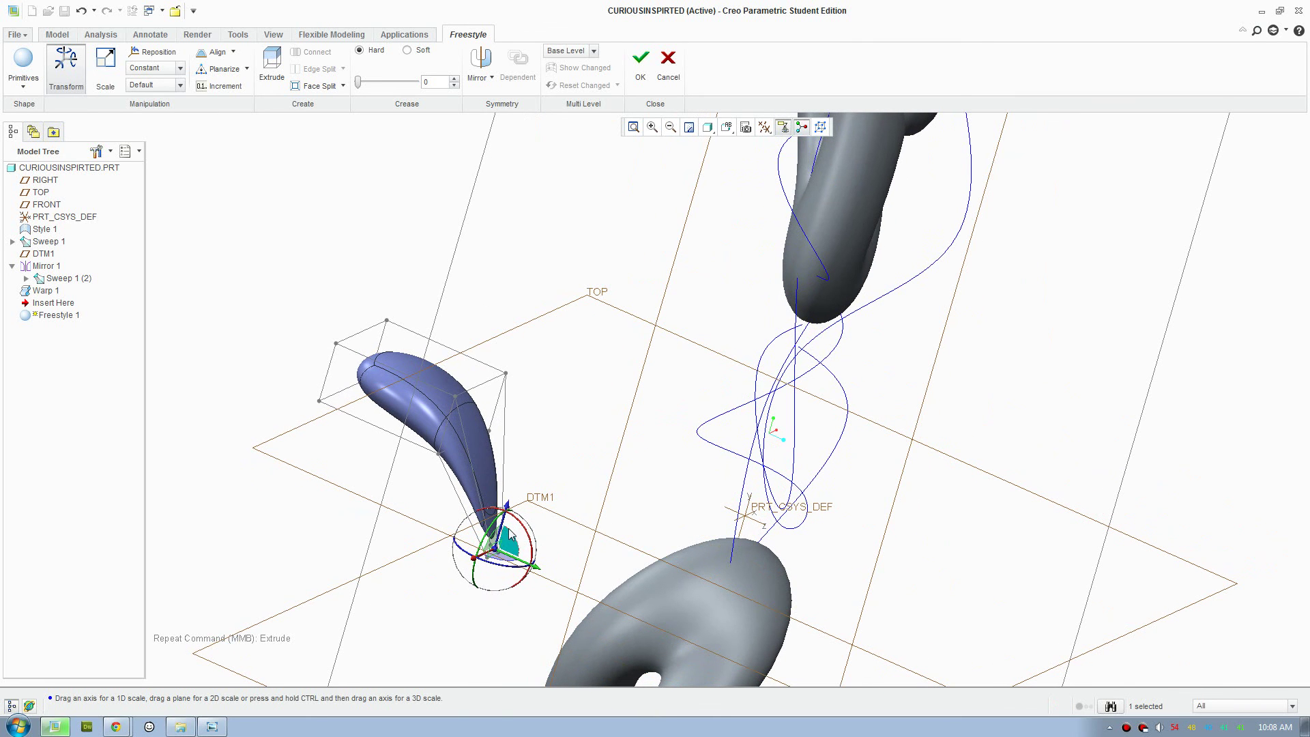
{"action": "left_click_drag", "start_coordinate": [509, 524], "coordinate": [546, 434]}
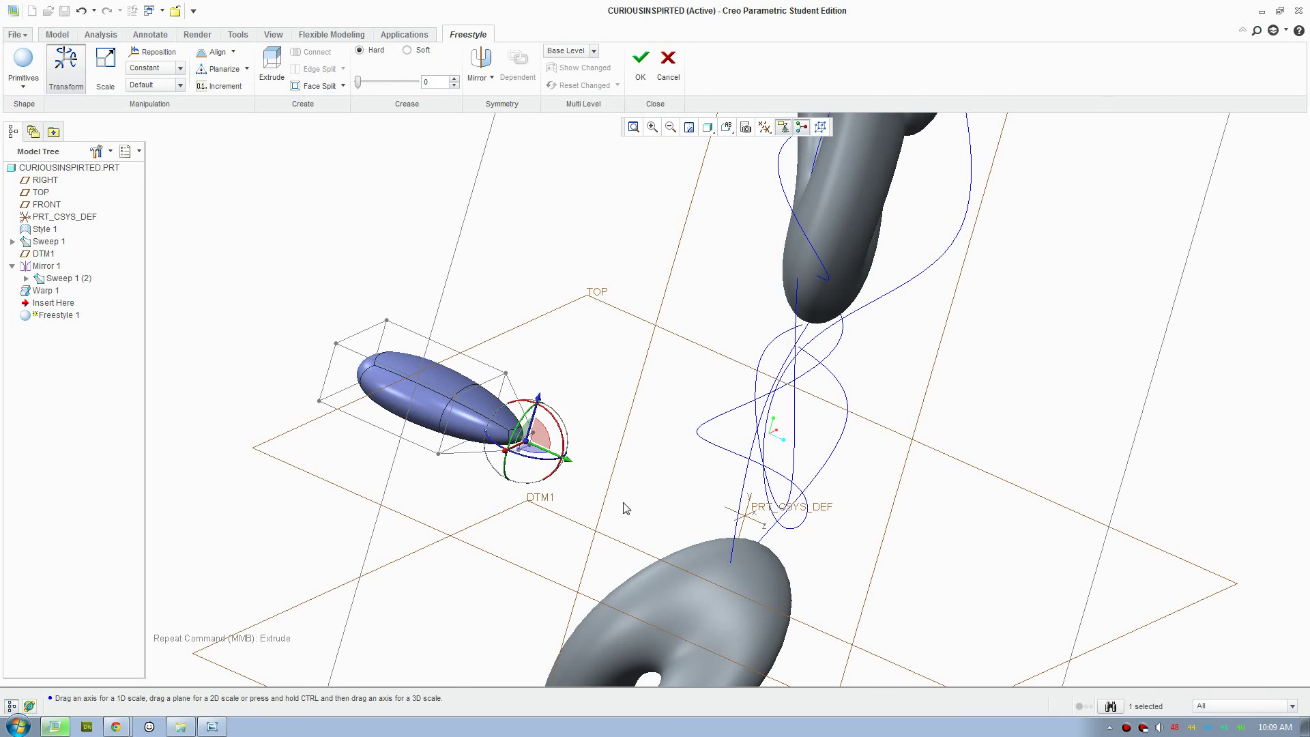
{"action": "middle_click_drag", "start_coordinate": [623, 505], "coordinate": [579, 546]}
{"action": "left_click_drag", "start_coordinate": [560, 415], "coordinate": [538, 431]}
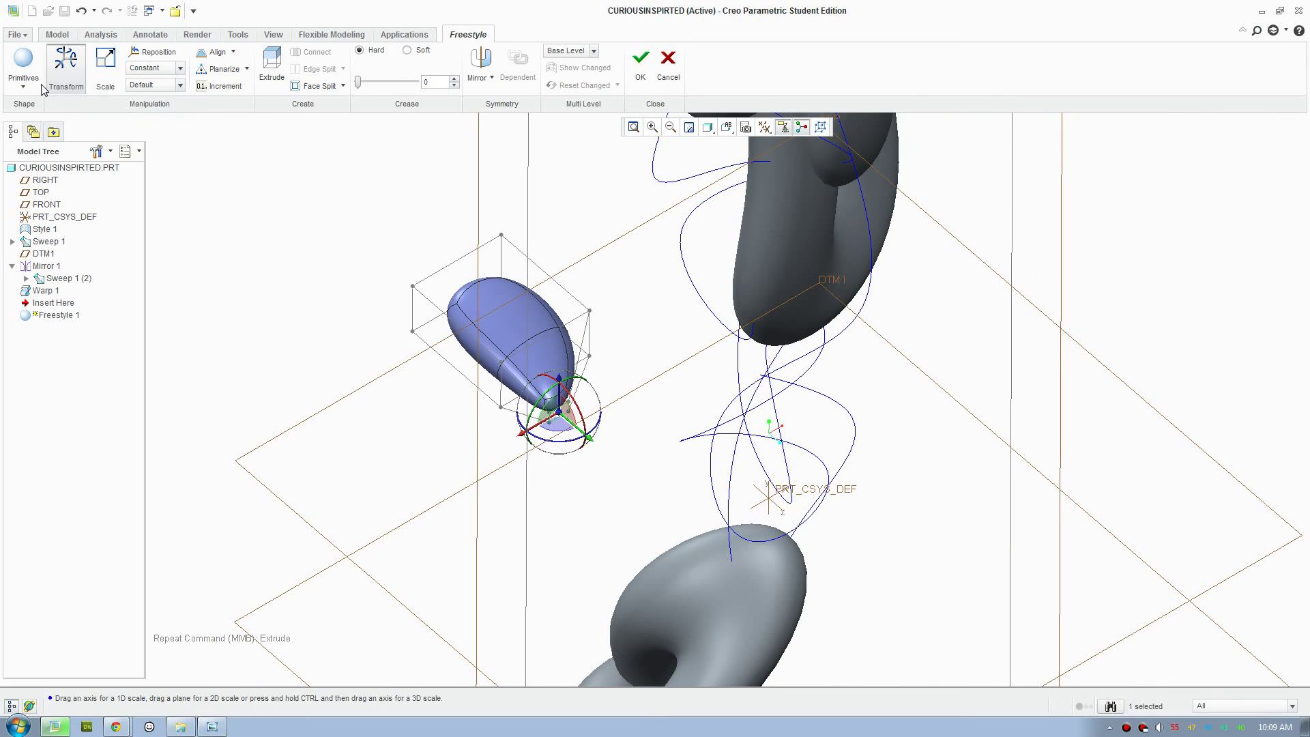
Select the shape's entire mesh, scale it down, and stretch it along its long axis into a slimmer form.
{"action": "left_click_drag", "start_coordinate": [309, 214], "coordinate": [667, 488]}
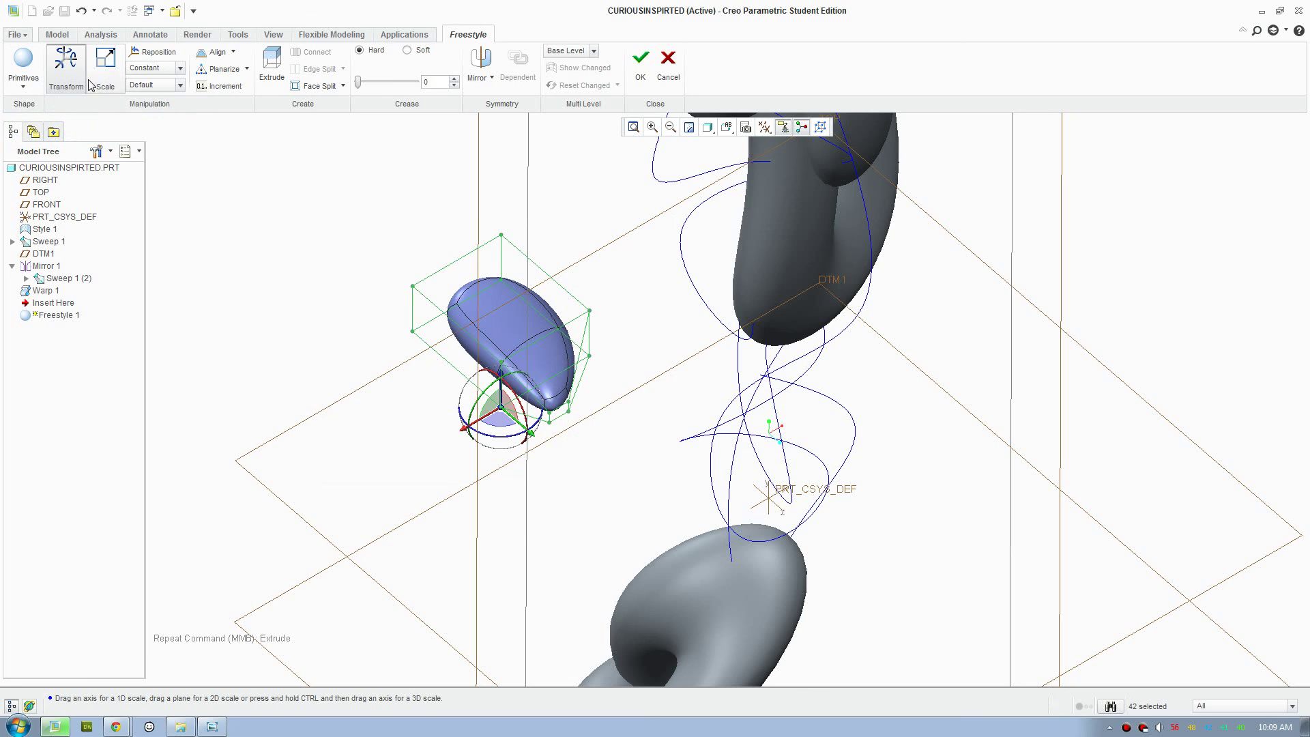
{"action": "left_click", "coordinate": [110, 83]}
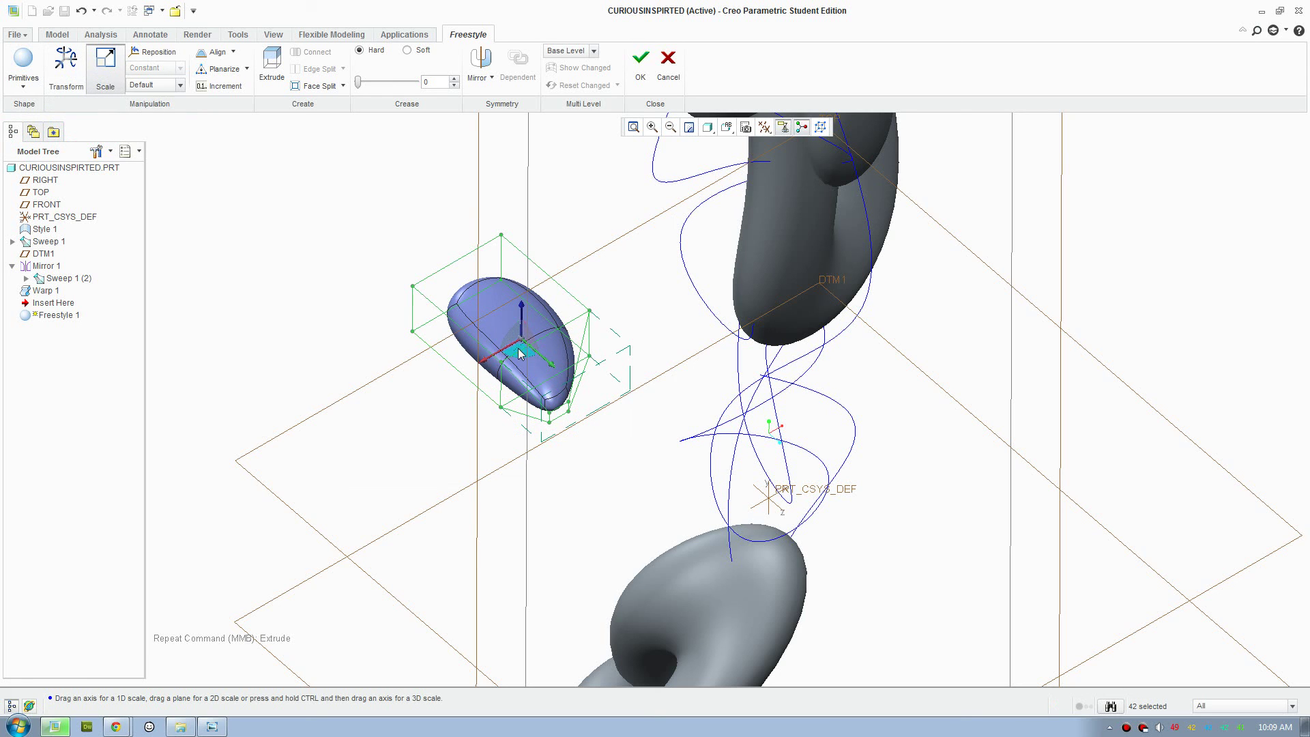
{"action": "left_click_drag", "start_coordinate": [521, 362], "coordinate": [522, 321]}
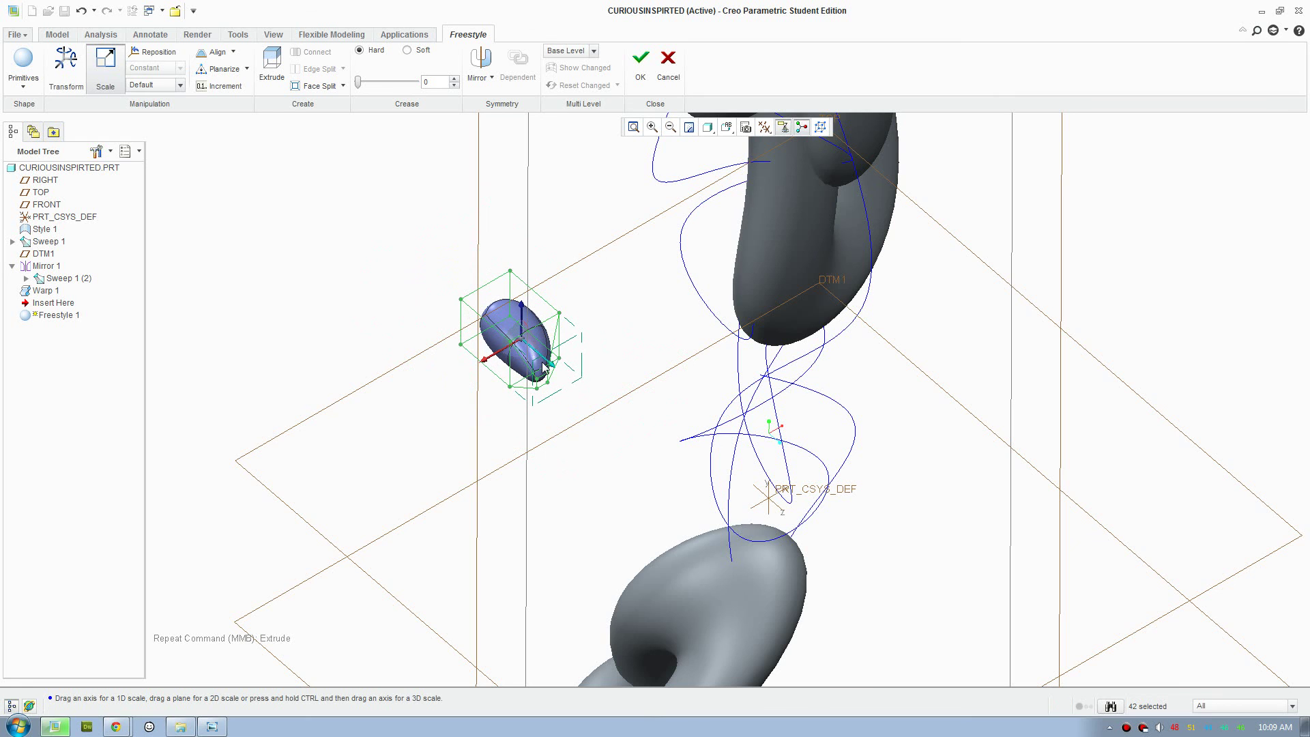
{"action": "left_click_drag", "start_coordinate": [552, 368], "coordinate": [566, 388]}
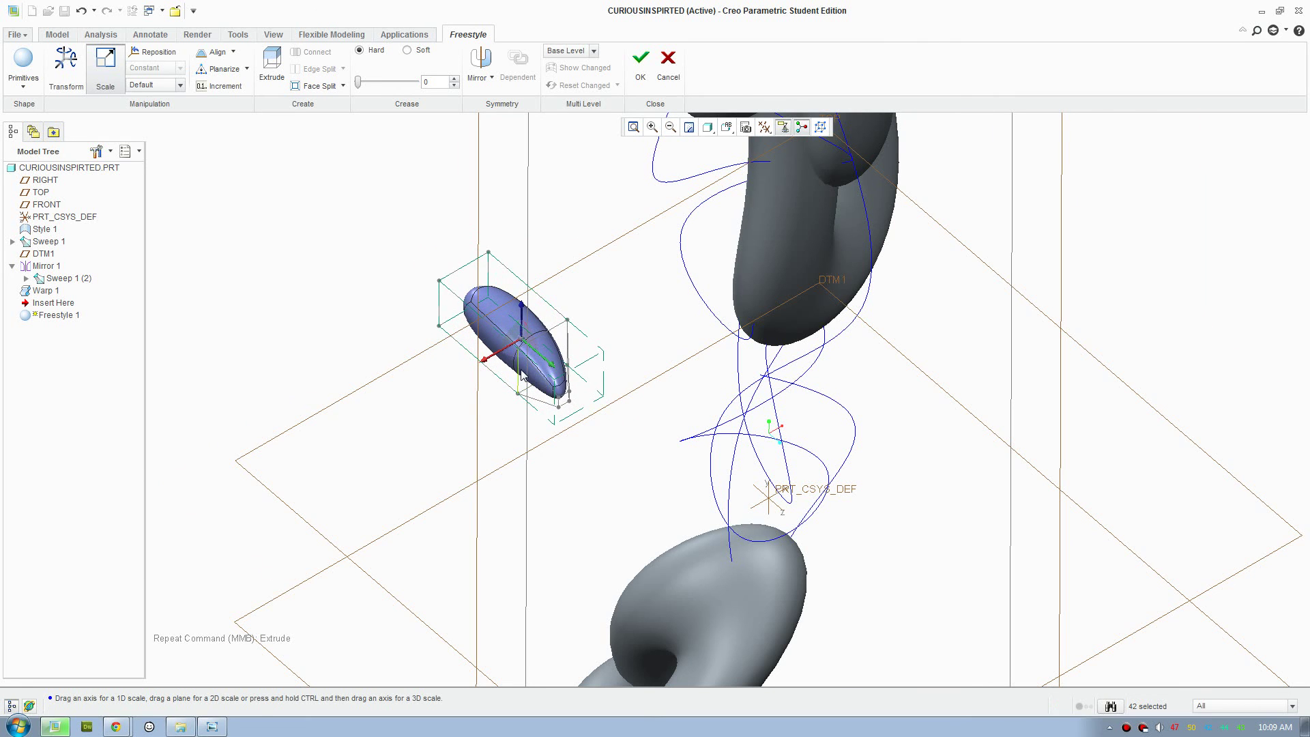
{"action": "middle_click_drag", "start_coordinate": [543, 382], "coordinate": [439, 406]}
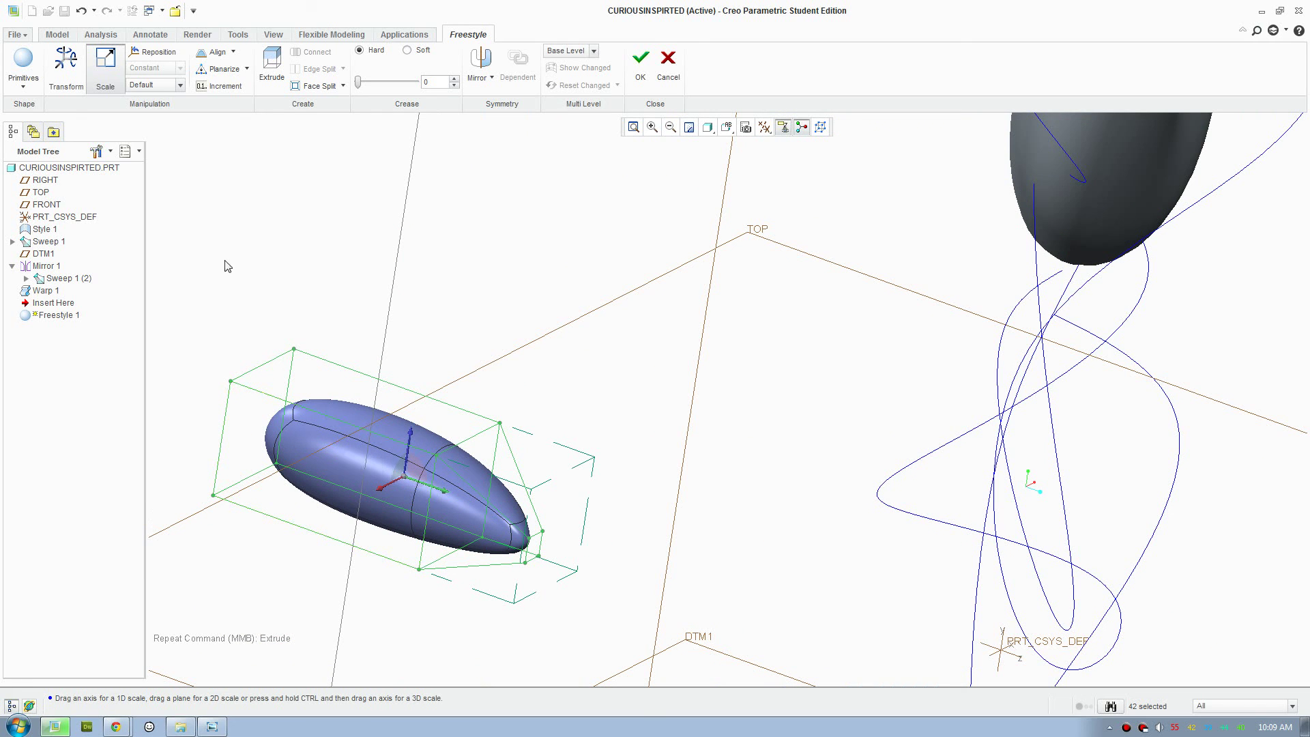
Transform a control vertex midway along the Freestyle body, moving it toward the mesh's centre to pinch the body's side.
{"action": "left_click", "coordinate": [64, 86]}
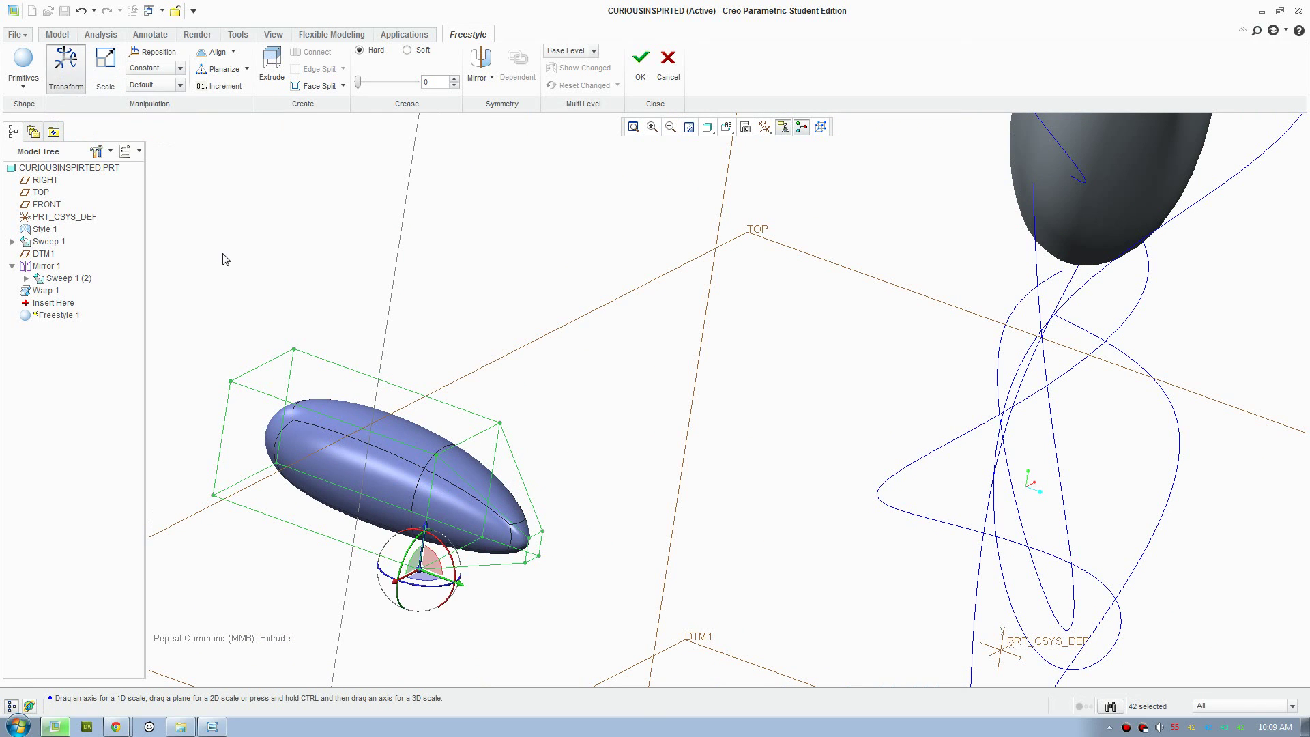
{"action": "left_click", "coordinate": [225, 256]}
{"action": "scroll", "coordinate": [294, 397], "scroll_direction": "up", "scroll_amount": 1}
{"action": "scroll", "coordinate": [536, 529], "scroll_direction": "up", "scroll_amount": 2}
{"action": "middle_click_drag", "start_coordinate": [538, 534], "coordinate": [584, 471]}
{"action": "left_click", "coordinate": [616, 429]}
{"action": "scroll", "coordinate": [616, 428], "scroll_direction": "down", "scroll_amount": 2}
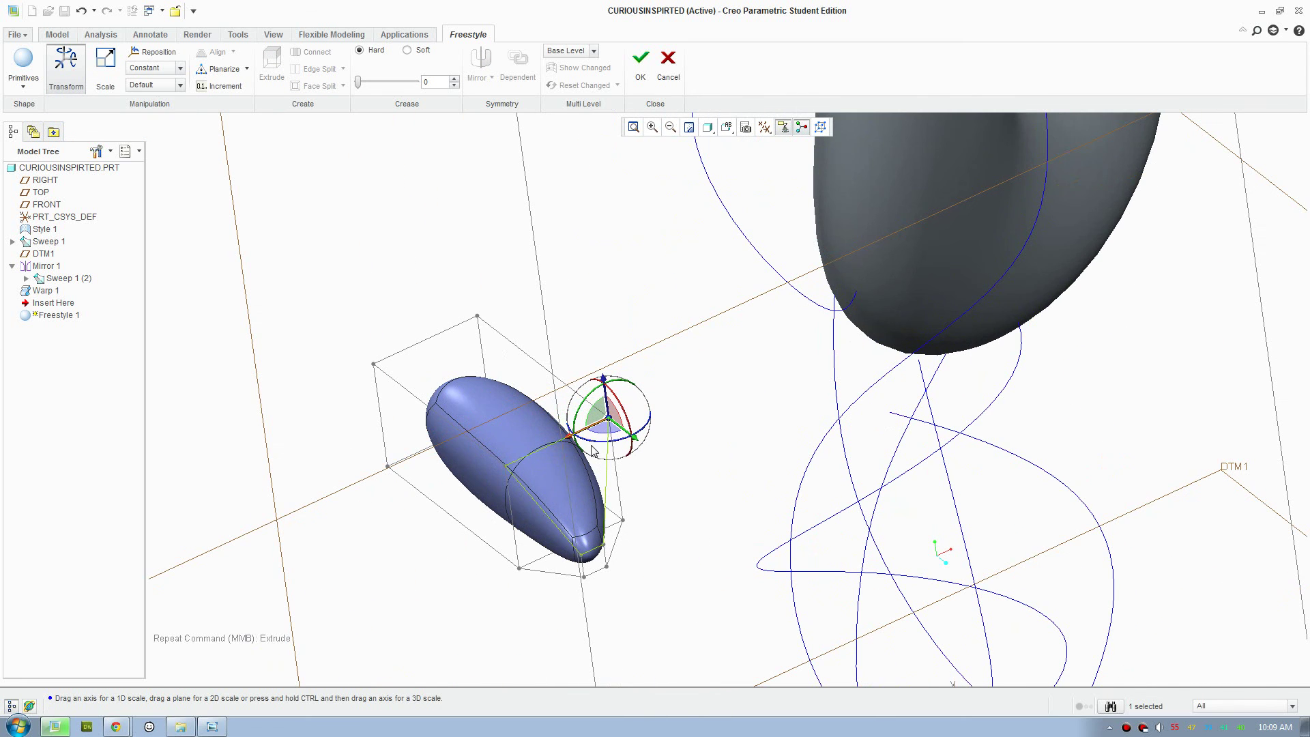
{"action": "left_click", "coordinate": [494, 514]}
{"action": "left_click_drag", "start_coordinate": [495, 513], "coordinate": [547, 497]}
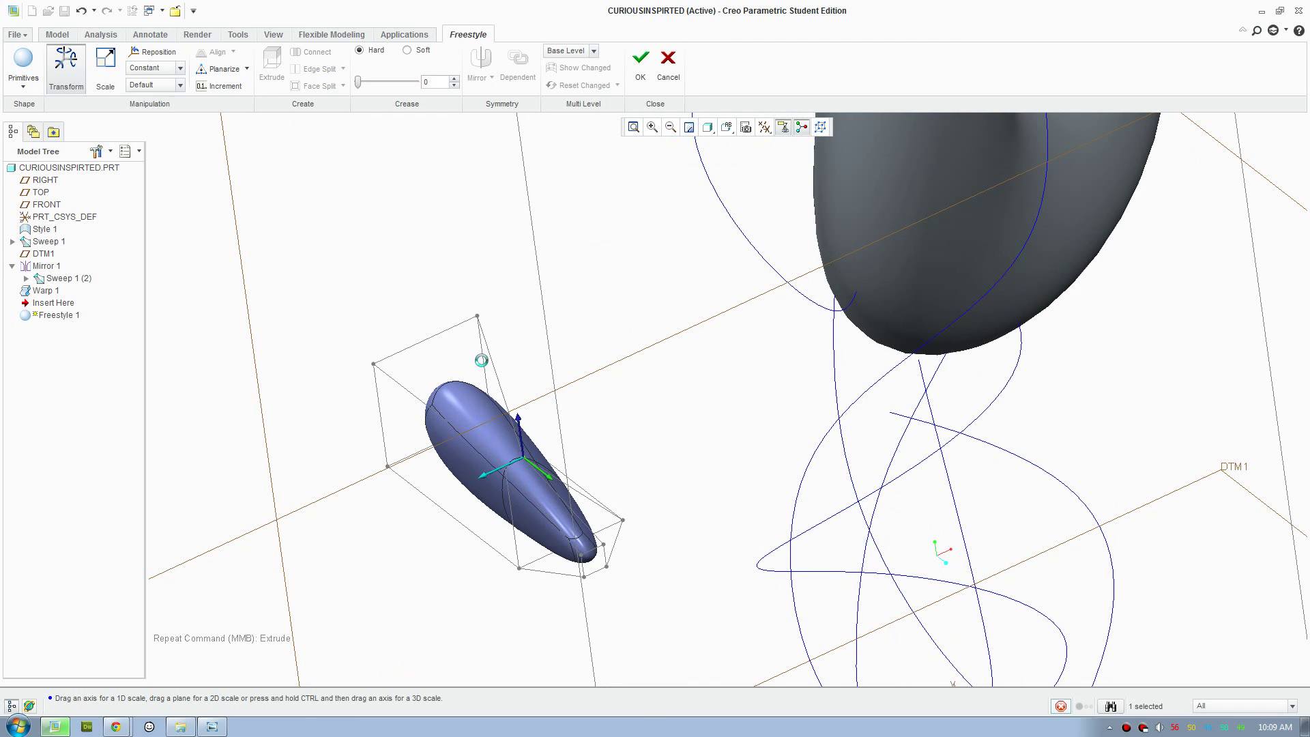
Shift an upper corner vertex at the blunt end, and raise a lower middle vertex to flatten the body's underside.
{"action": "left_click", "coordinate": [478, 317]}
{"action": "left_click_drag", "start_coordinate": [504, 336], "coordinate": [451, 313]}
{"action": "middle_click_drag", "start_coordinate": [503, 483], "coordinate": [380, 691]}
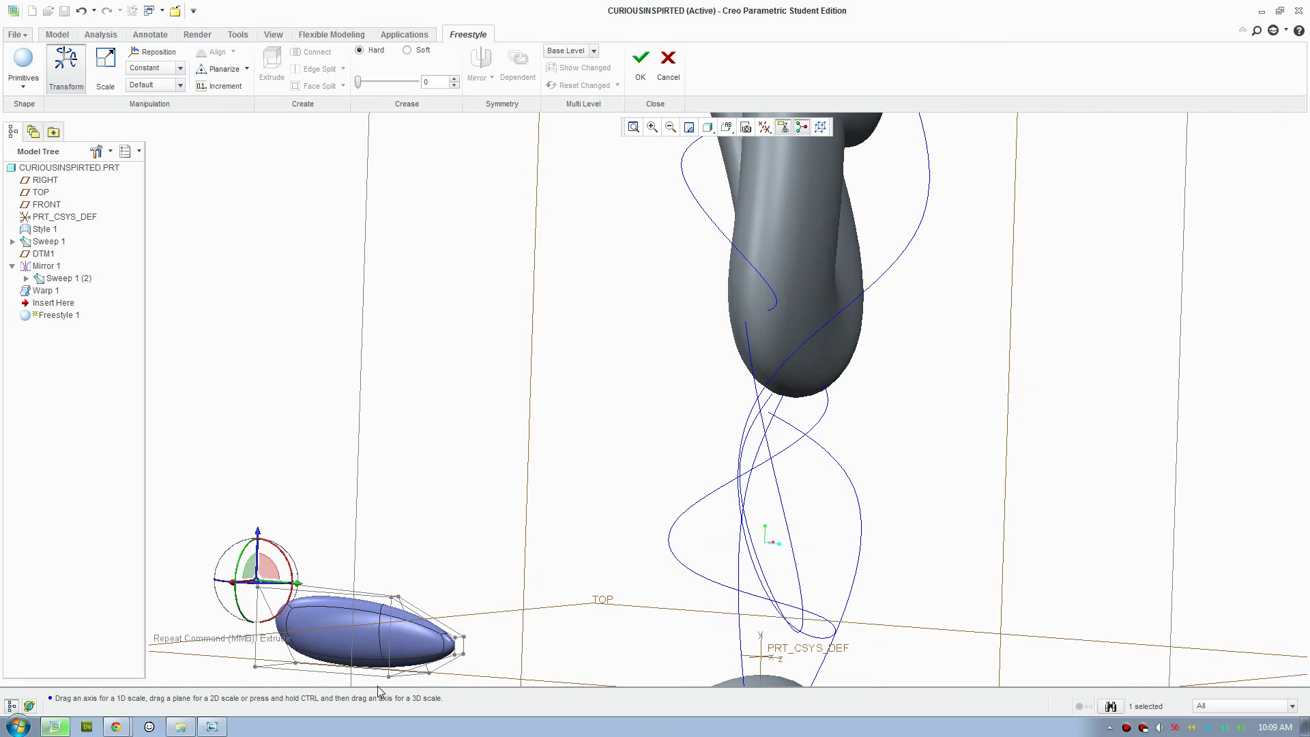
{"action": "left_click", "coordinate": [429, 673]}
{"action": "left_click_drag", "start_coordinate": [435, 639], "coordinate": [373, 627]}
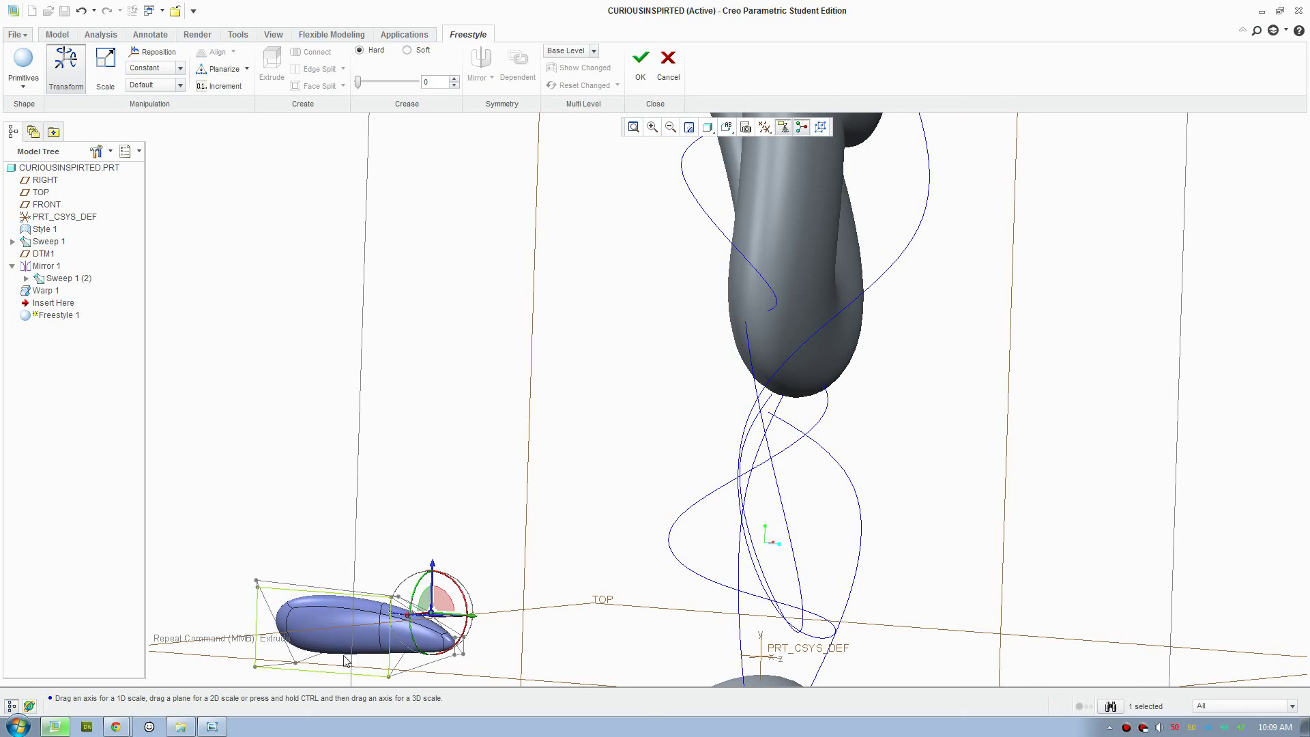
Pull a lower corner vertex of the blunt end across the body to form a thin, twisted tail, and accept the Freestyle feature.
{"action": "middle_click_drag", "start_coordinate": [373, 626], "coordinate": [372, 523]}
{"action": "left_click", "coordinate": [387, 494]}
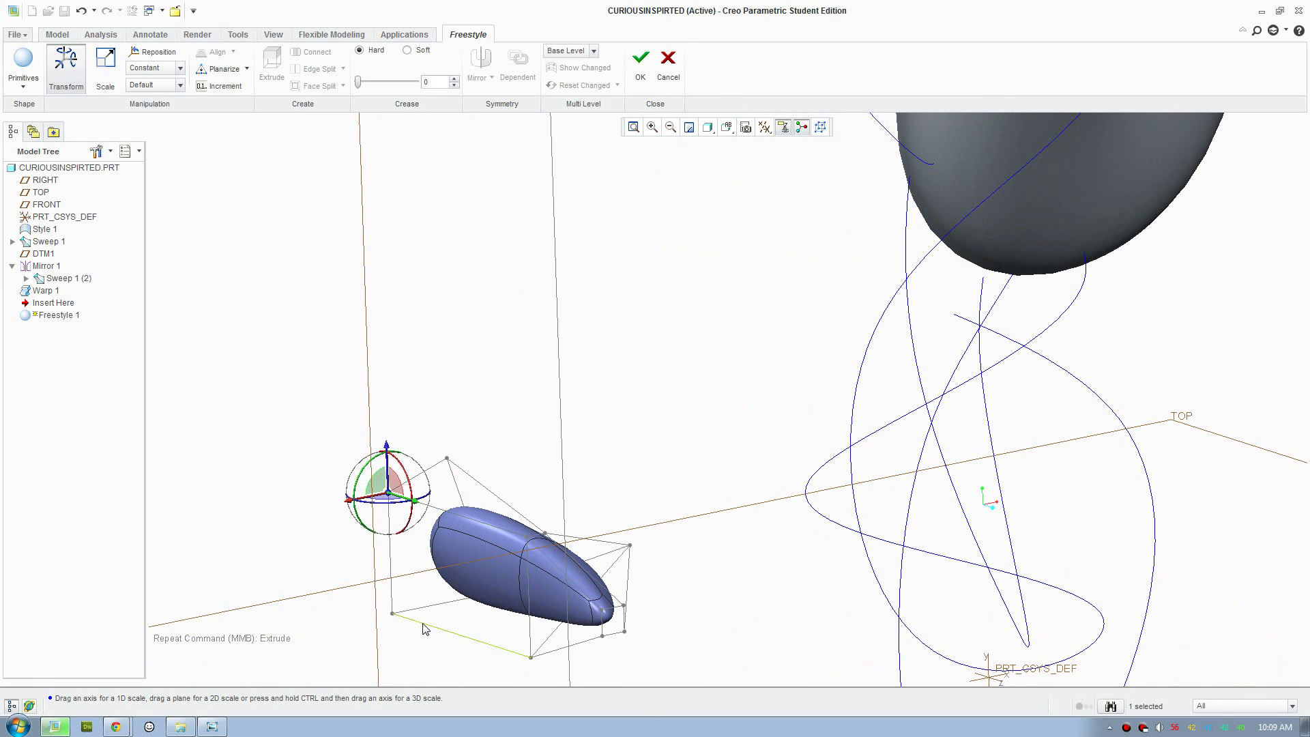
{"action": "middle_click_drag", "start_coordinate": [454, 611], "coordinate": [477, 584]}
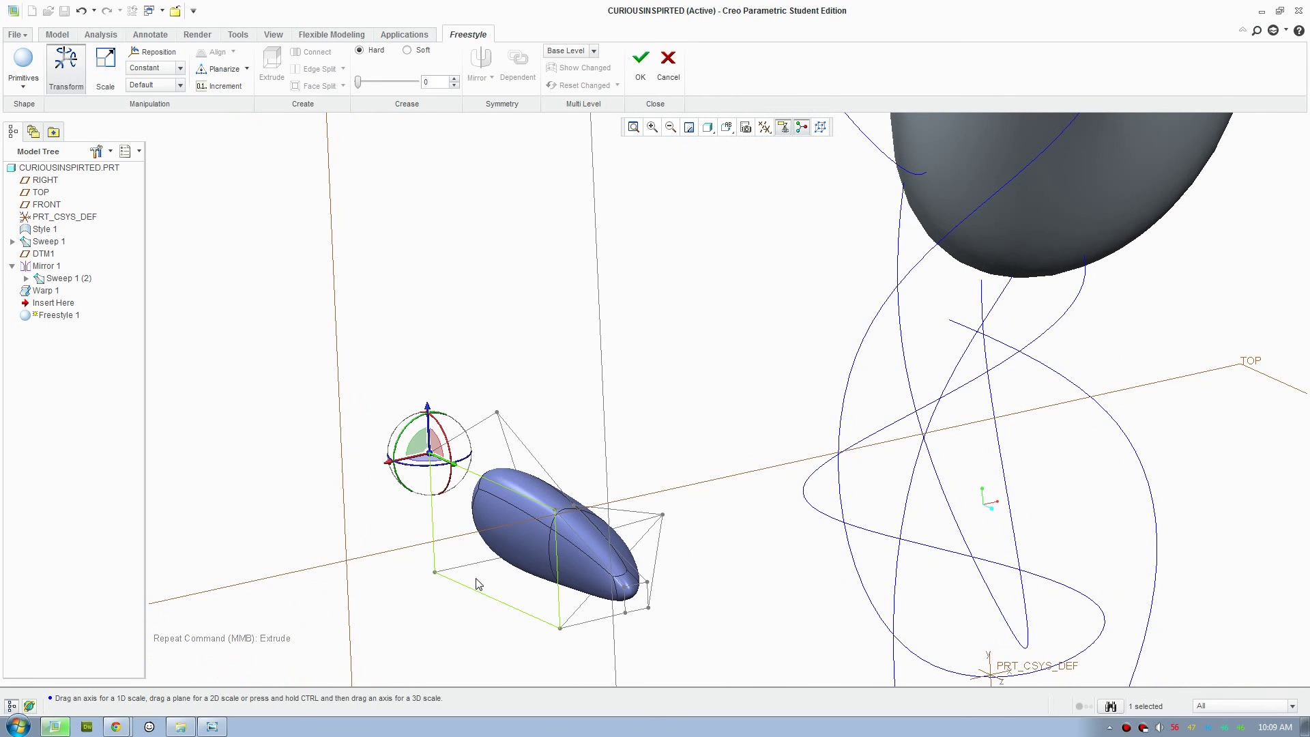
{"action": "left_click", "coordinate": [436, 574]}
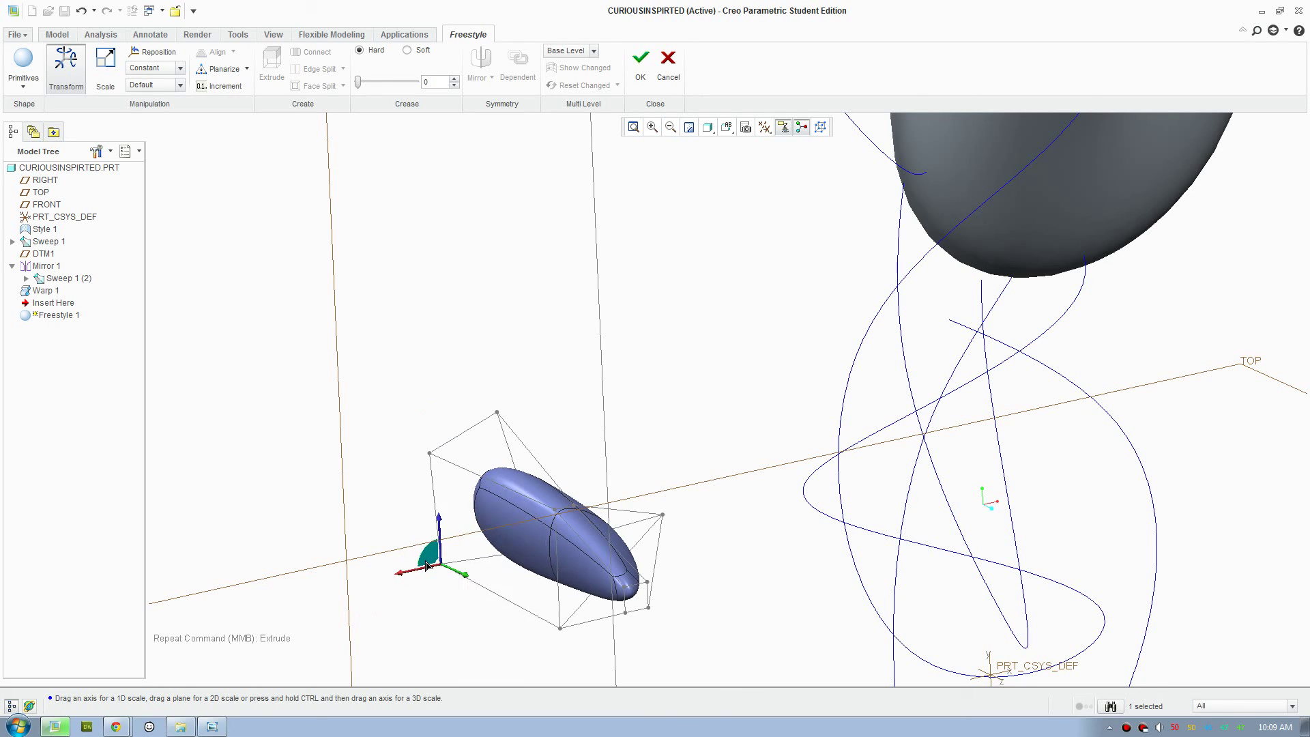
{"action": "left_click_drag", "start_coordinate": [426, 565], "coordinate": [614, 429]}
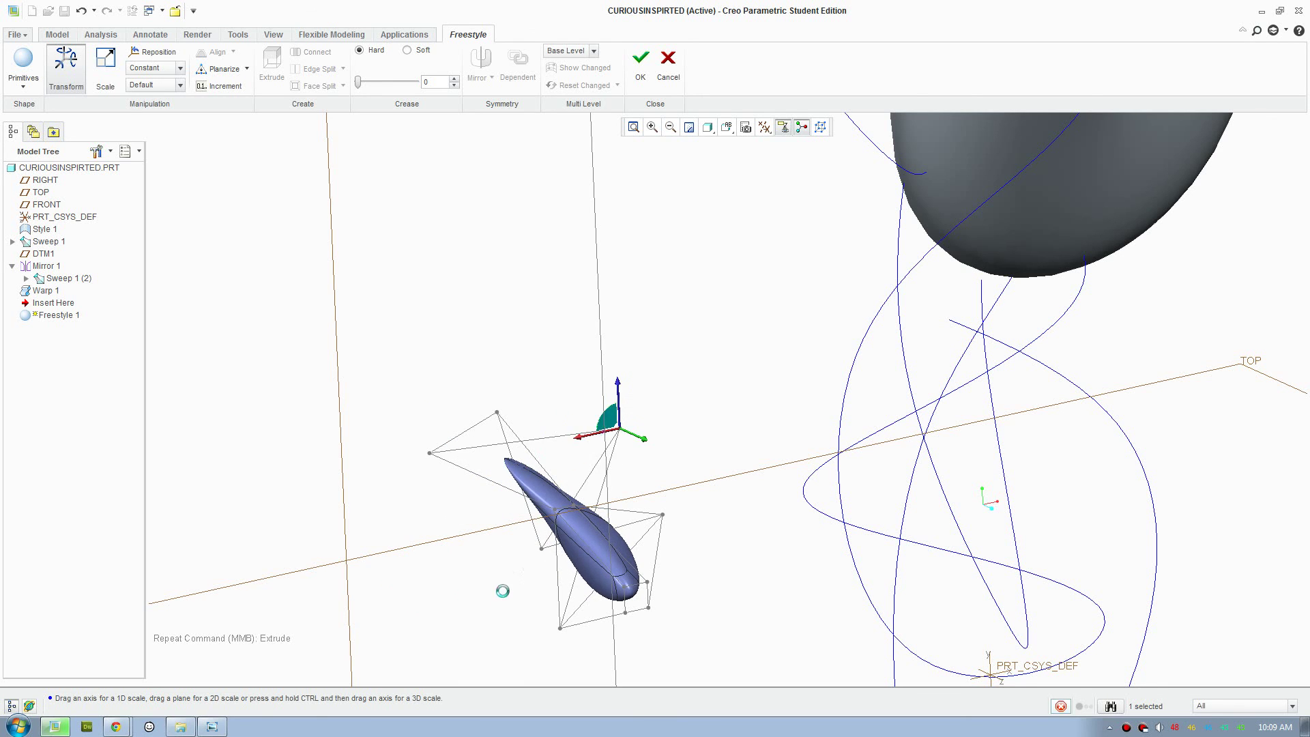
{"action": "scroll", "coordinate": [503, 591], "scroll_direction": "up", "scroll_amount": 3}
{"action": "middle_click_drag", "start_coordinate": [503, 591], "coordinate": [653, 300]}
{"action": "scroll", "coordinate": [544, 591], "scroll_direction": "up", "scroll_amount": 2}
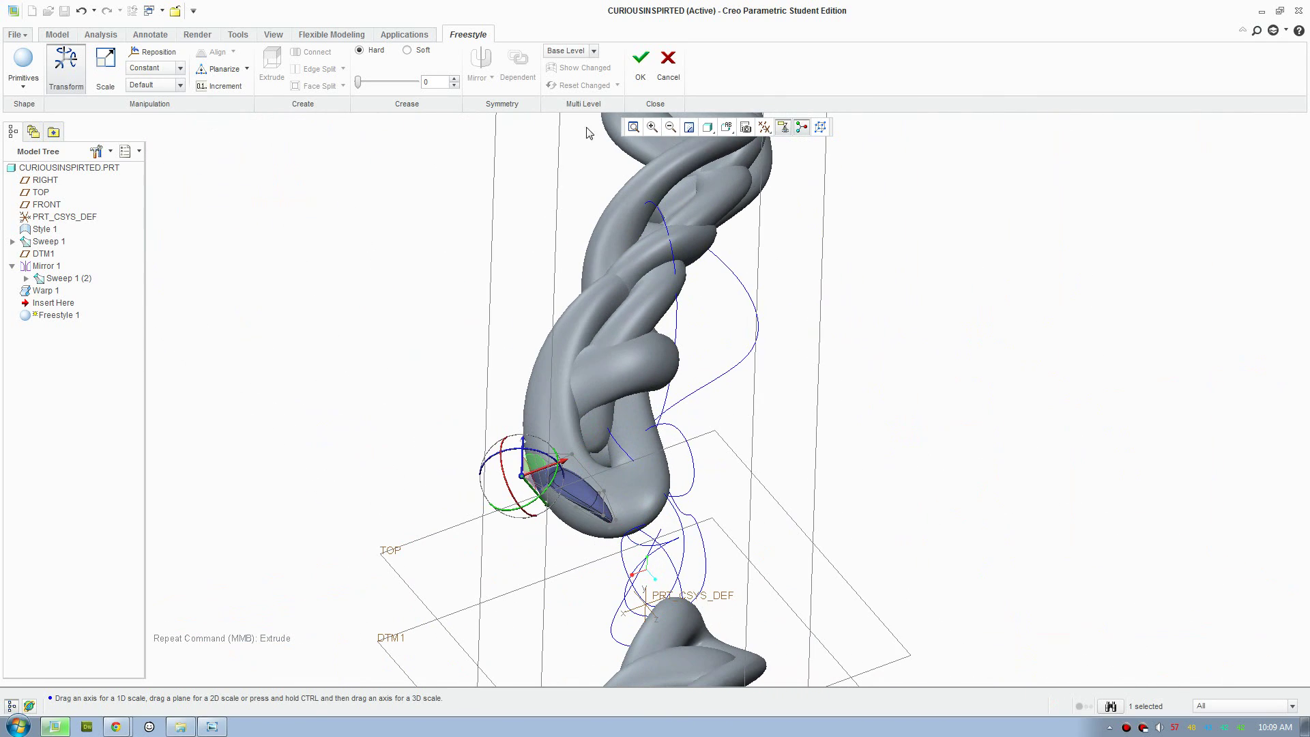
{"action": "left_click", "coordinate": [640, 63]}
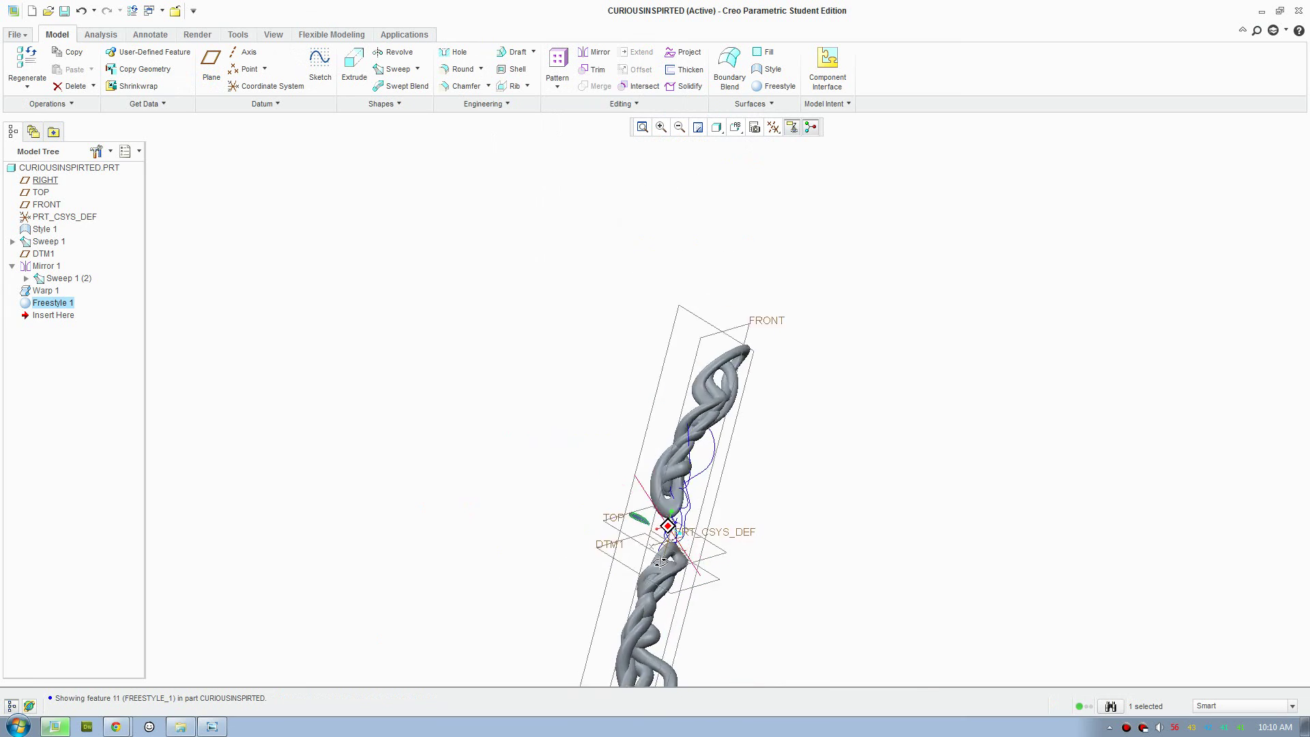
Redefine the Freestyle 1 feature and raise its entire mesh vertically above the TOP plane.
{"action": "scroll", "coordinate": [661, 561], "scroll_direction": "down", "scroll_amount": 6}
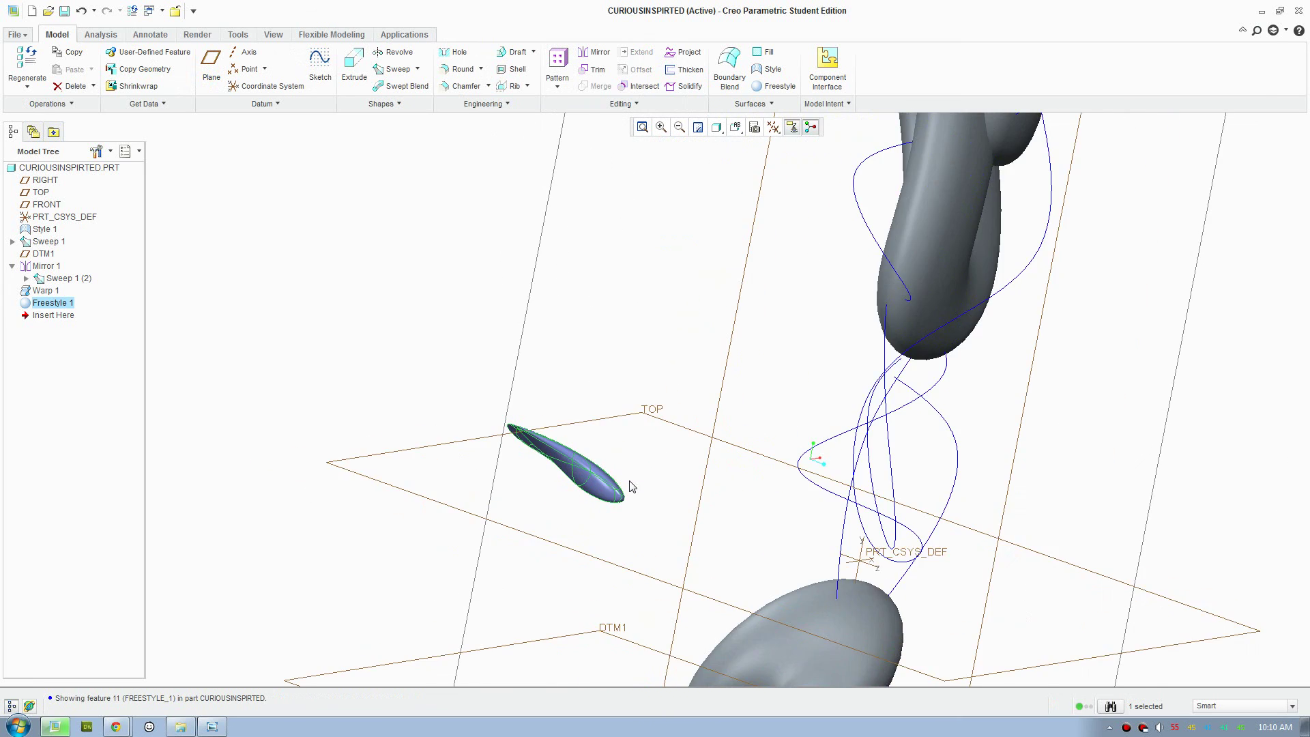
{"action": "scroll", "coordinate": [629, 482], "scroll_direction": "down", "scroll_amount": 3}
{"action": "middle_click_drag", "start_coordinate": [562, 521], "coordinate": [574, 533]}
{"action": "scroll", "coordinate": [575, 533], "scroll_direction": "up", "scroll_amount": 4}
{"action": "scroll", "coordinate": [713, 554], "scroll_direction": "up", "scroll_amount": 3}
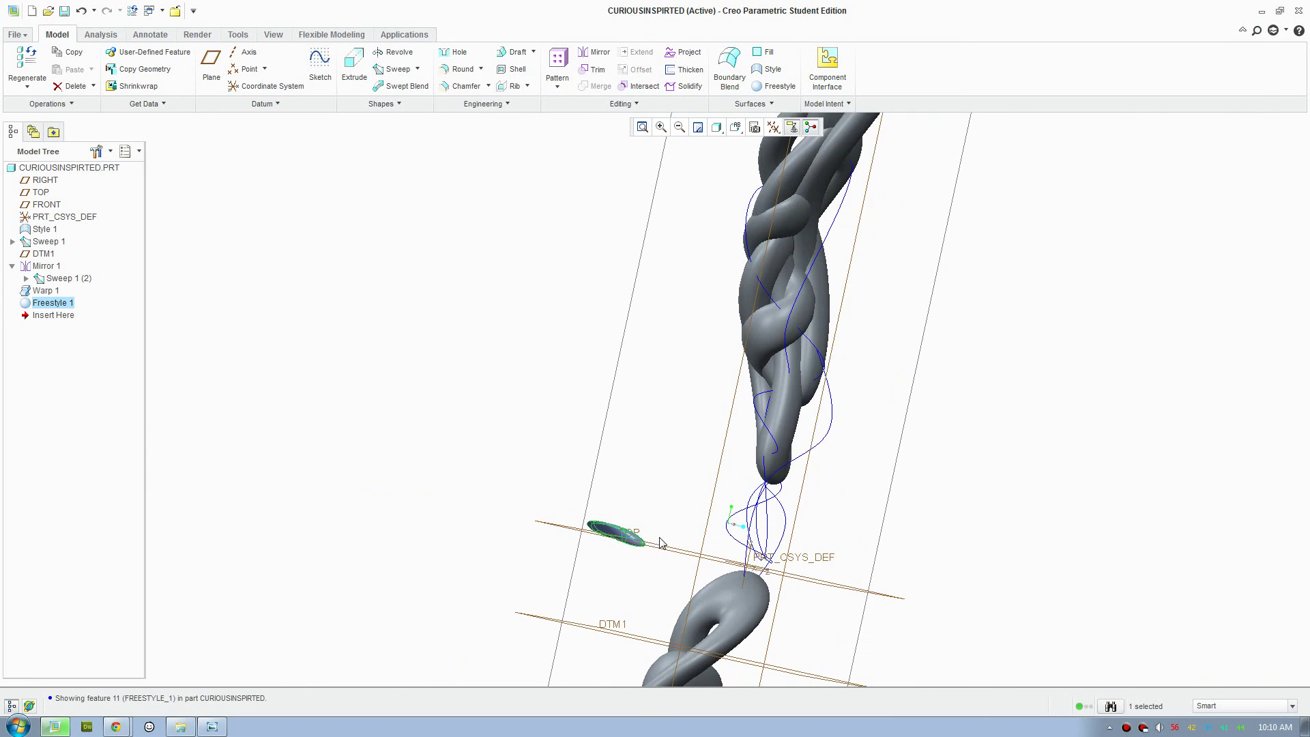
{"action": "scroll", "coordinate": [660, 543], "scroll_direction": "down", "scroll_amount": 1}
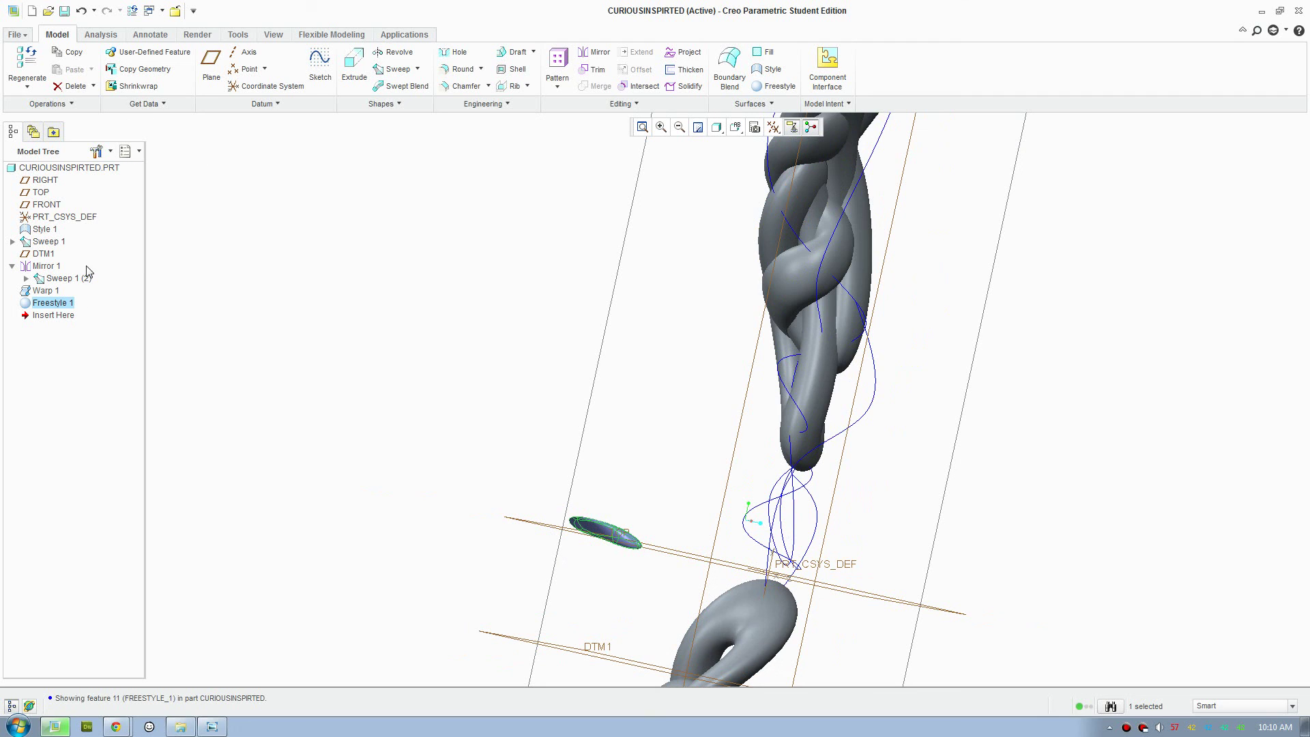
{"action": "right_click", "coordinate": [64, 304]}
{"action": "left_click", "coordinate": [116, 391]}
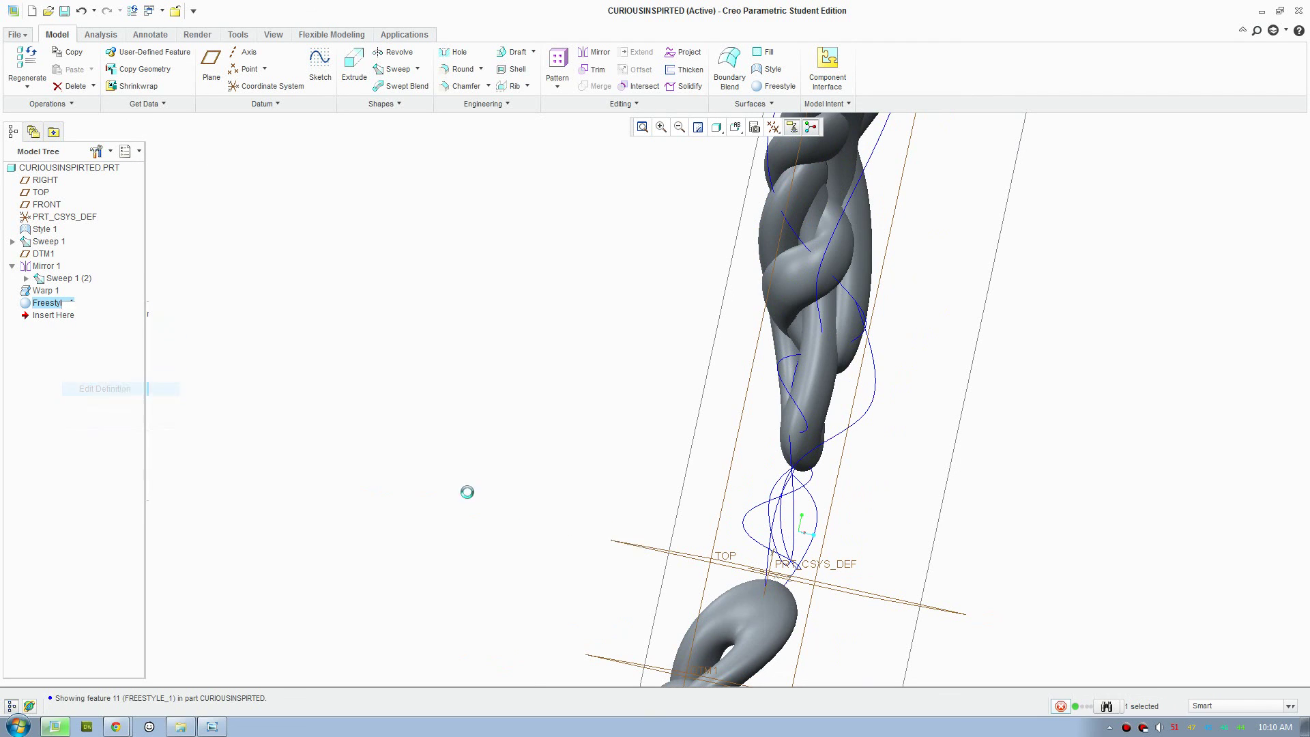
{"action": "left_click_drag", "start_coordinate": [703, 470], "coordinate": [523, 605]}
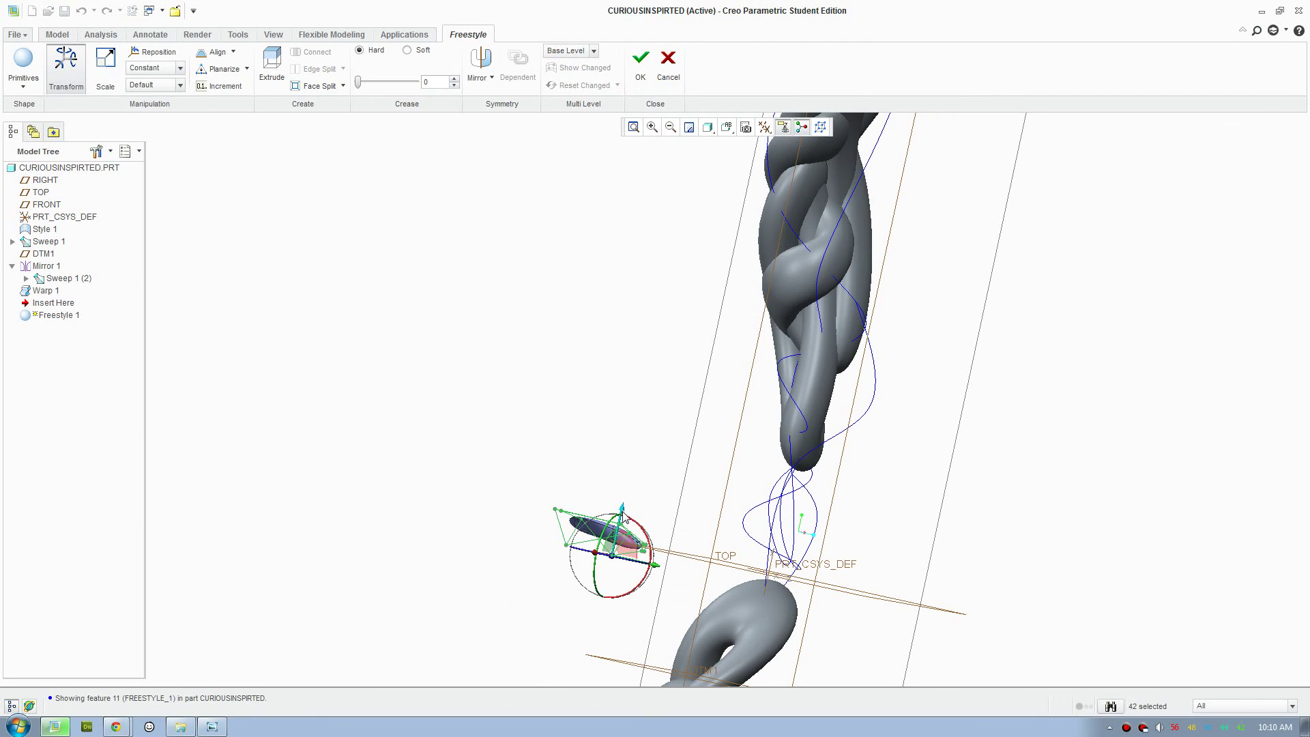
{"action": "left_click_drag", "start_coordinate": [627, 506], "coordinate": [669, 493]}
Shift the whole Freestyle mesh sideways along its horizontal axis and accept the redefined feature.
{"action": "middle_click_drag", "start_coordinate": [668, 494], "coordinate": [701, 513]}
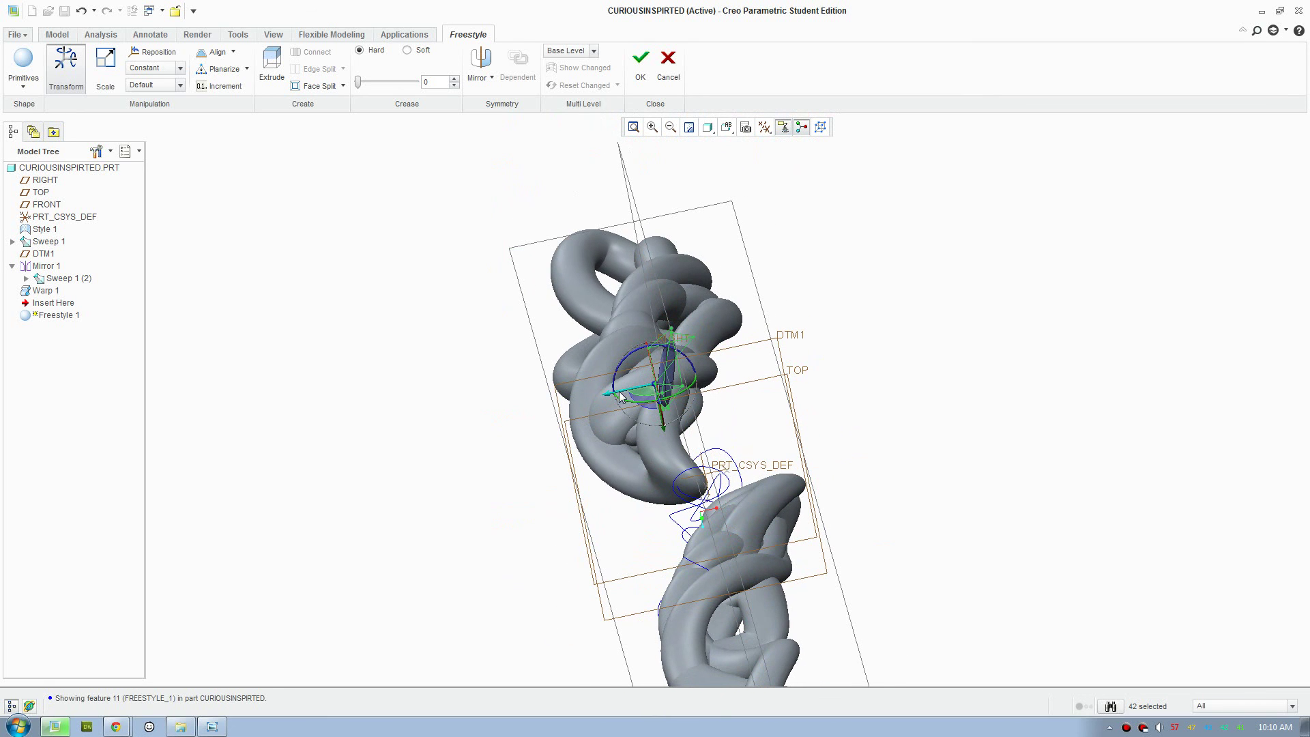
{"action": "left_click_drag", "start_coordinate": [621, 396], "coordinate": [662, 385]}
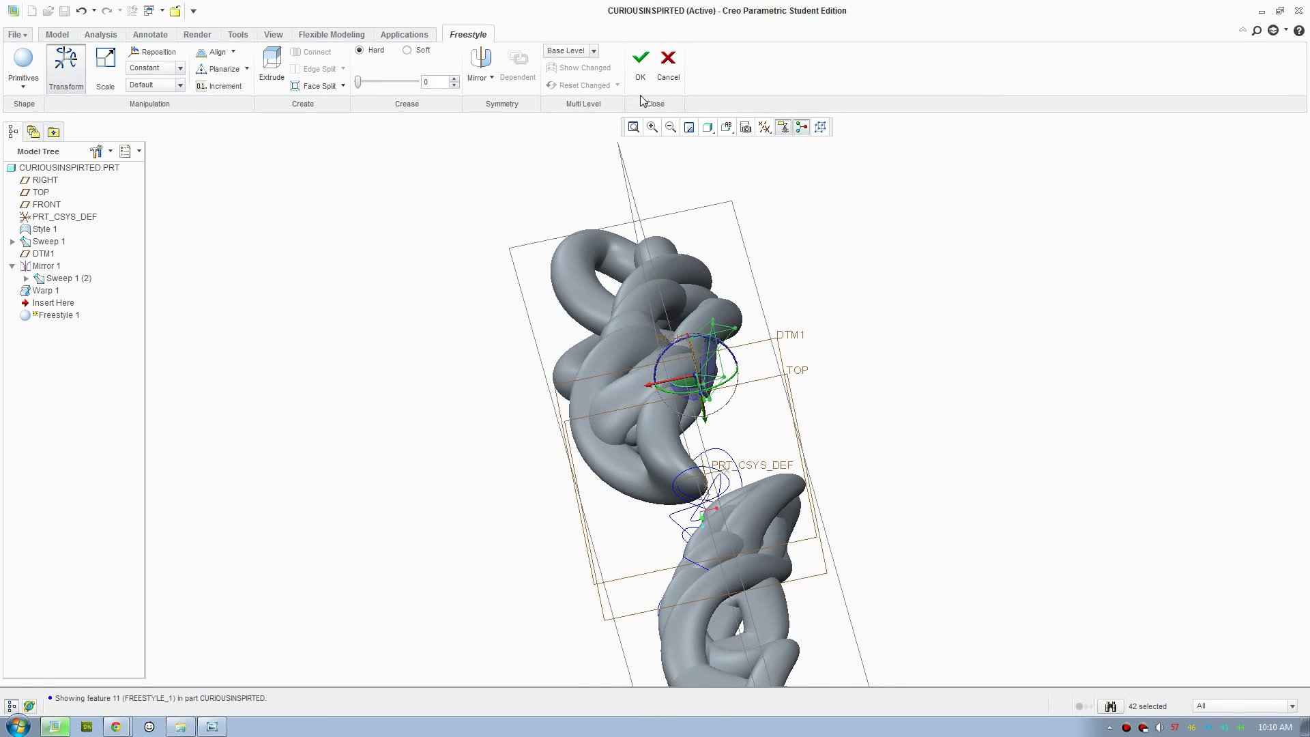
{"action": "left_click", "coordinate": [641, 65]}
{"action": "middle_click_drag", "start_coordinate": [857, 545], "coordinate": [922, 455]}
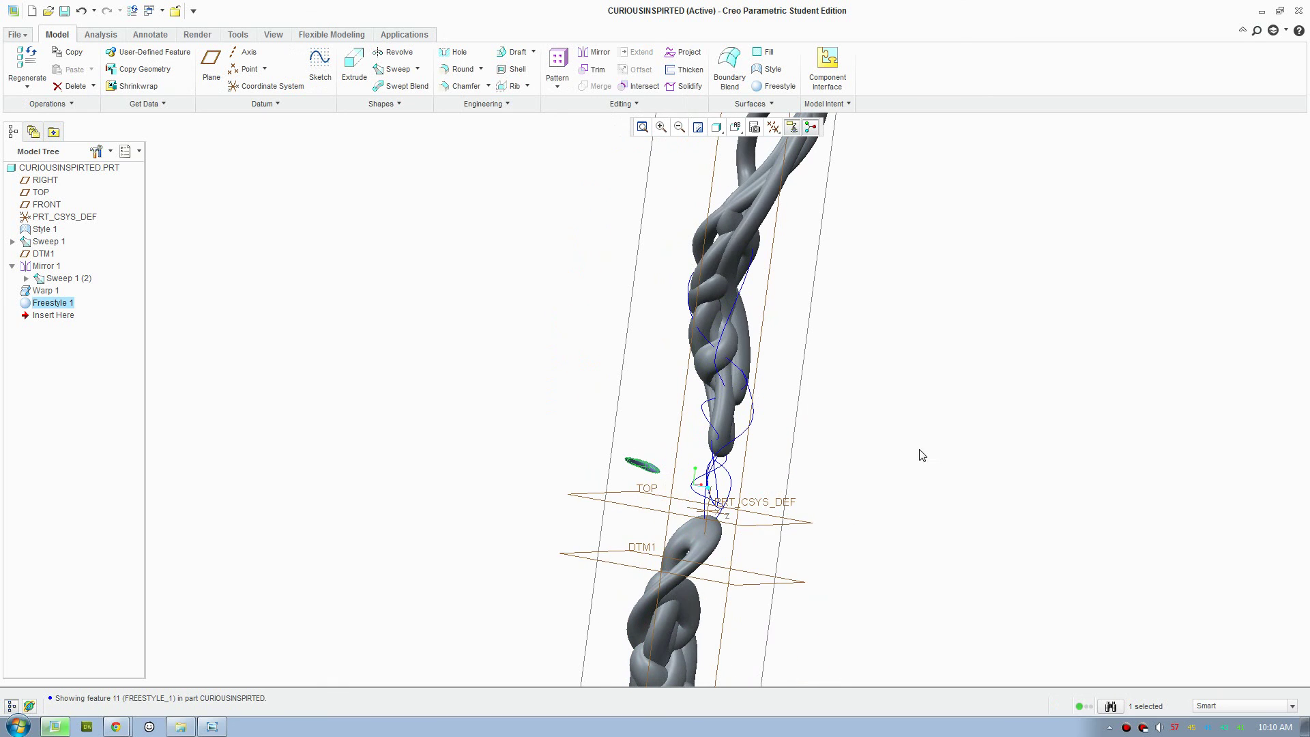
{"action": "left_click", "coordinate": [750, 573]}
{"action": "middle_click_drag", "start_coordinate": [754, 503], "coordinate": [839, 521]}
{"action": "scroll", "coordinate": [827, 519], "scroll_direction": "down", "scroll_amount": 4}
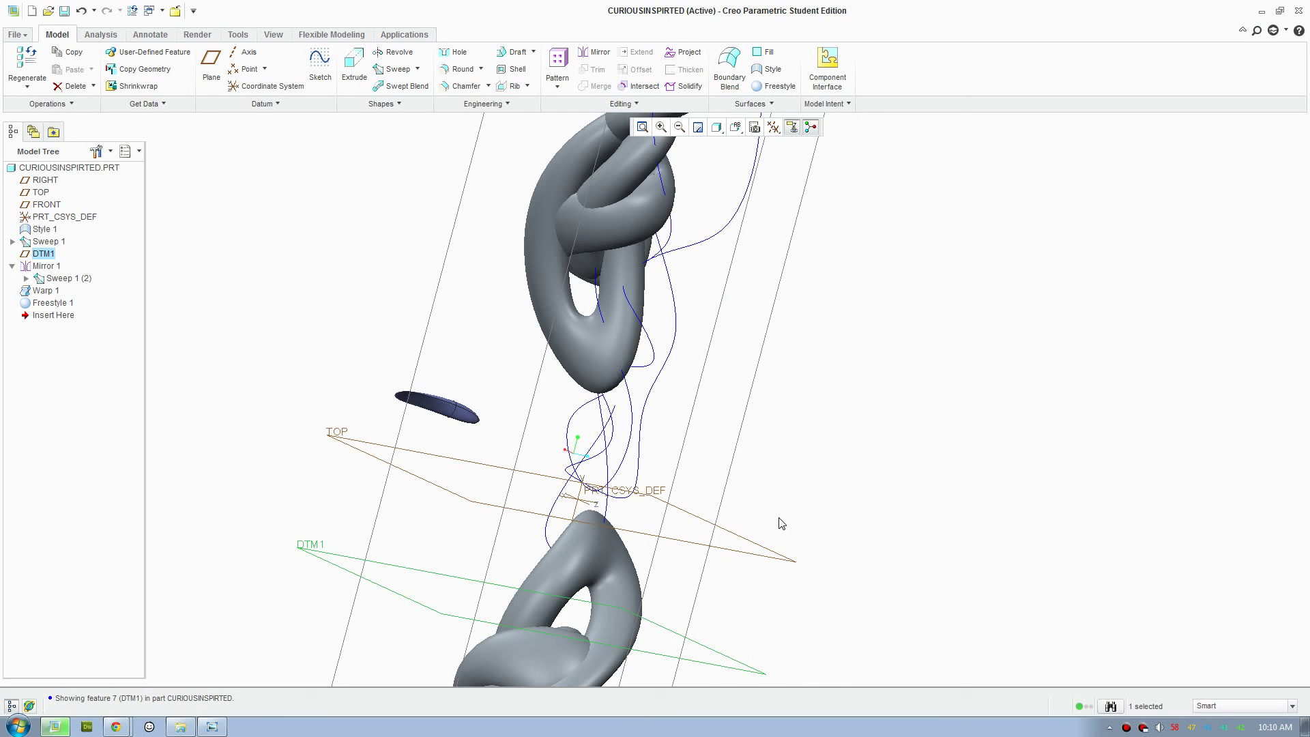
{"action": "left_click", "coordinate": [457, 426]}
{"action": "middle_click_drag", "start_coordinate": [772, 468], "coordinate": [725, 470]}
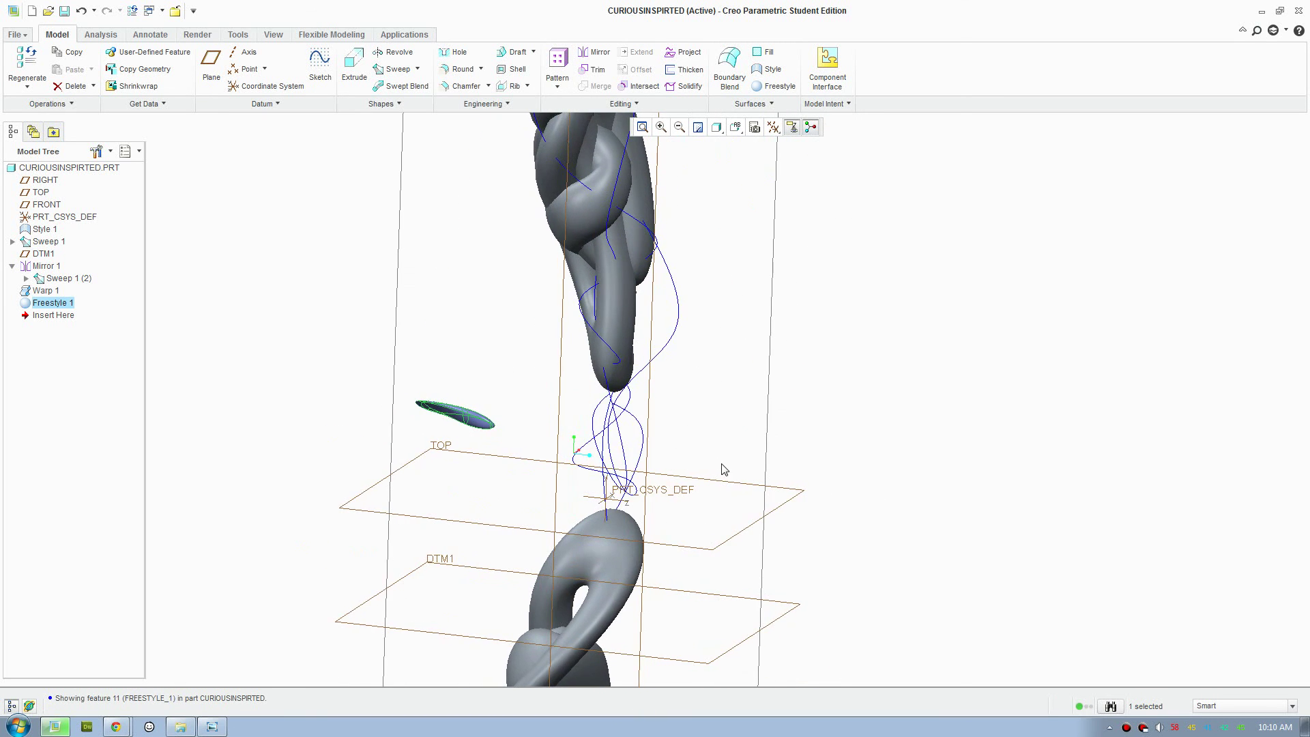
{"action": "left_click", "coordinate": [887, 377]}
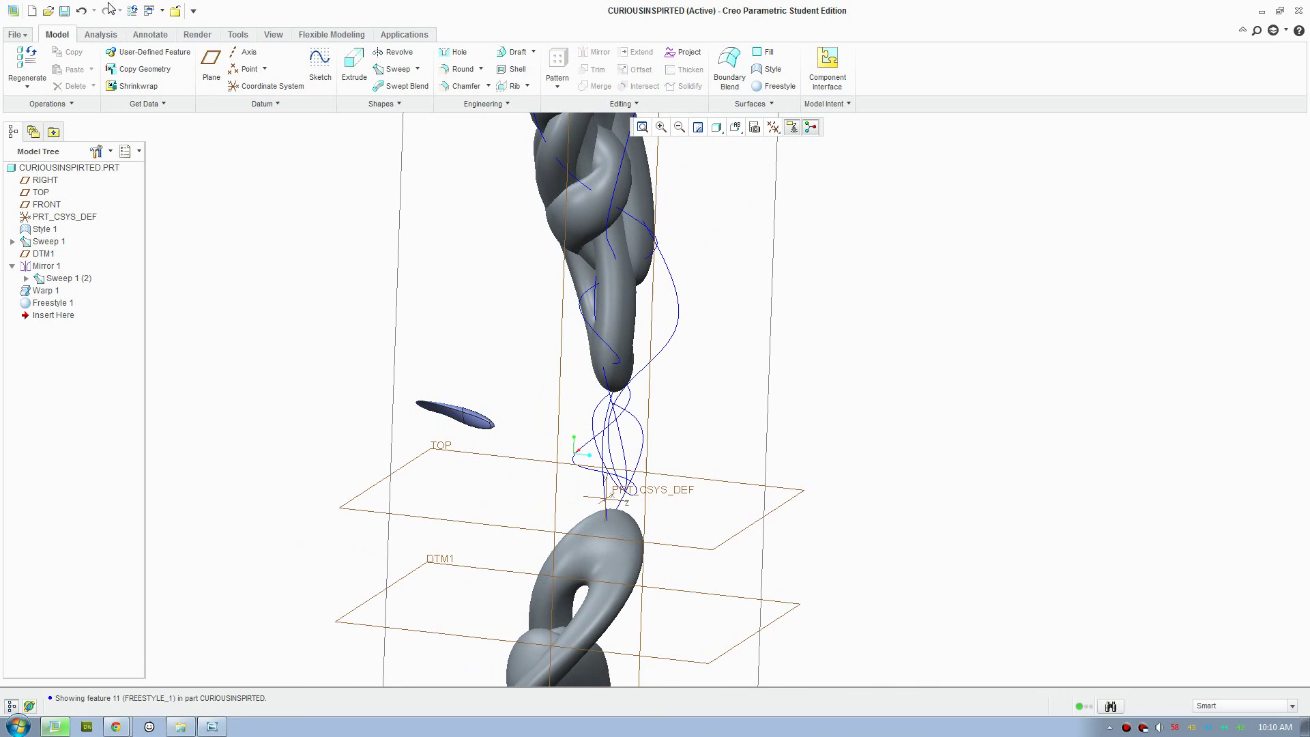
Create a datum axis through the intersection of the FRONT and RIGHT datum planes.
{"action": "left_click", "coordinate": [243, 58]}
{"action": "left_click", "coordinate": [561, 340]}
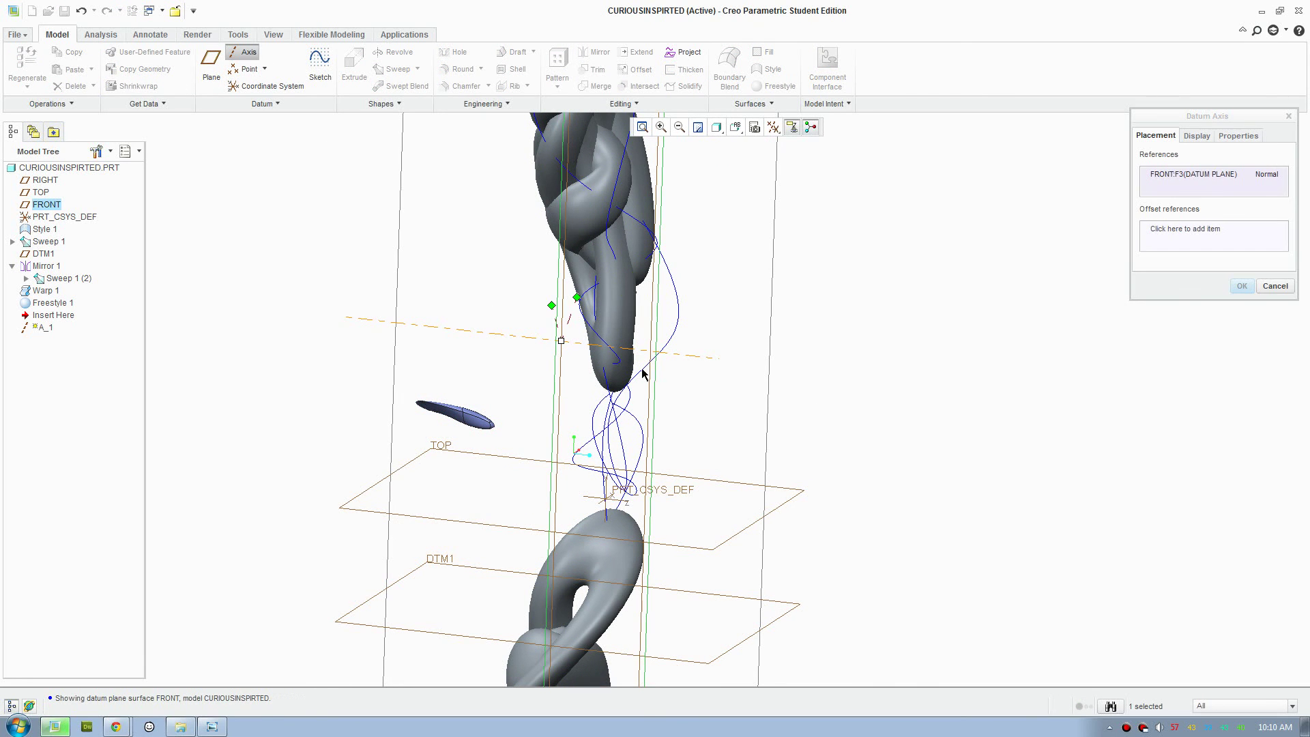
{"action": "left_click", "coordinate": [767, 390], "text": "ctrl"}
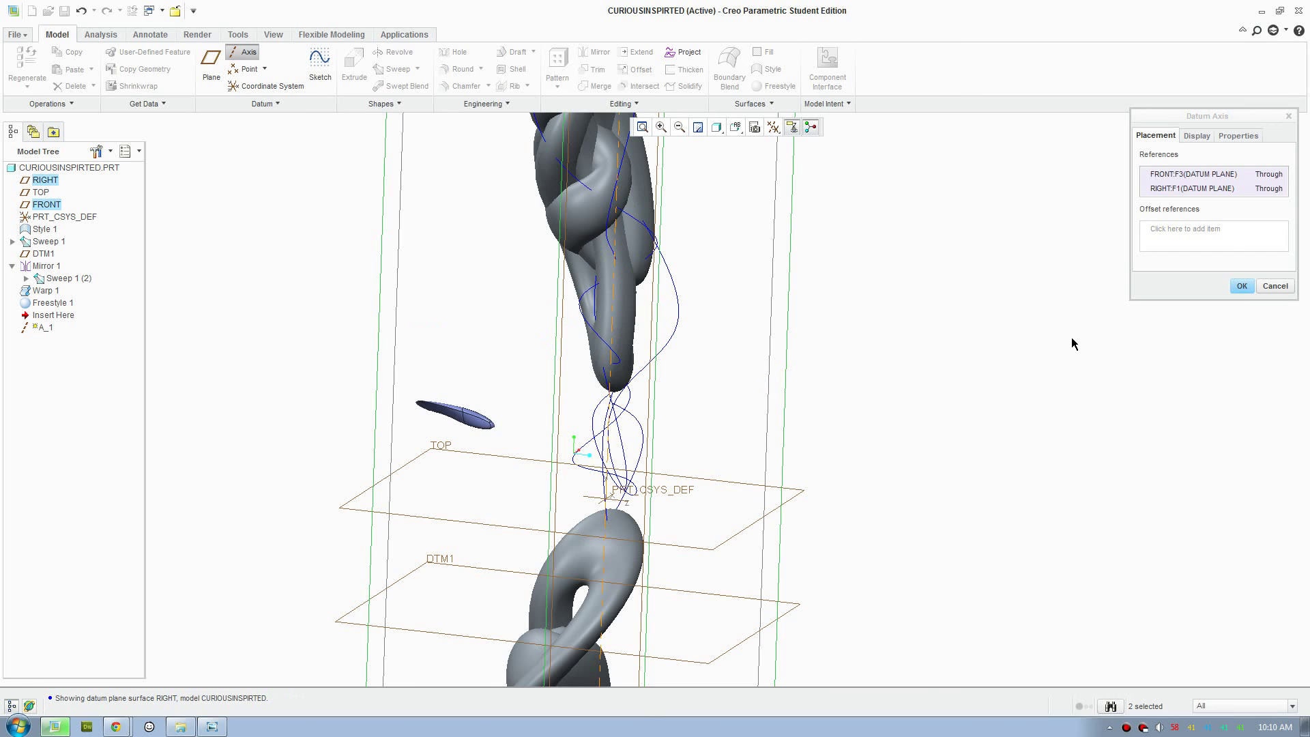
{"action": "mouse_move", "coordinate": [1072, 339]}
{"action": "middle_mouse_down"}
{"action": "mouse_move", "coordinate": [830, 436]}
{"action": "mouse_move", "coordinate": [1060, 319]}
{"action": "middle_mouse_up"}
{"action": "left_click", "coordinate": [1241, 287]}
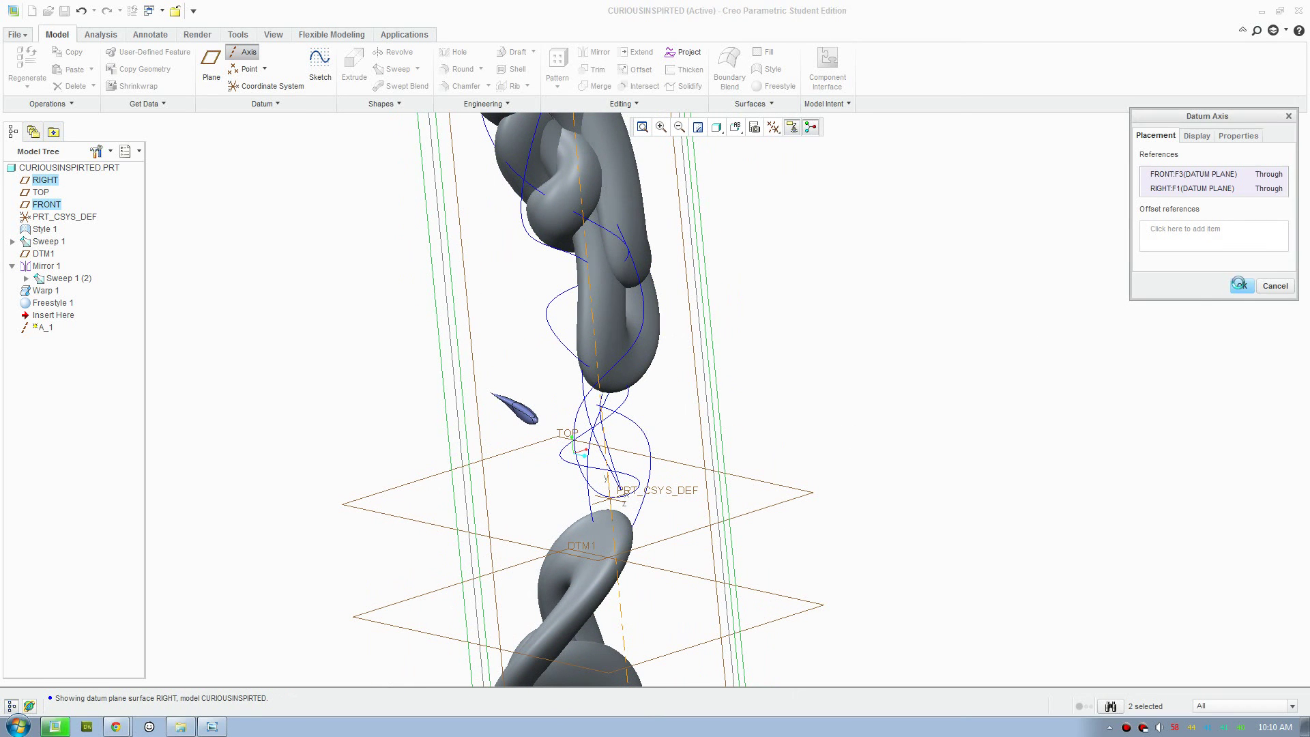
{"action": "left_click", "coordinate": [518, 412]}
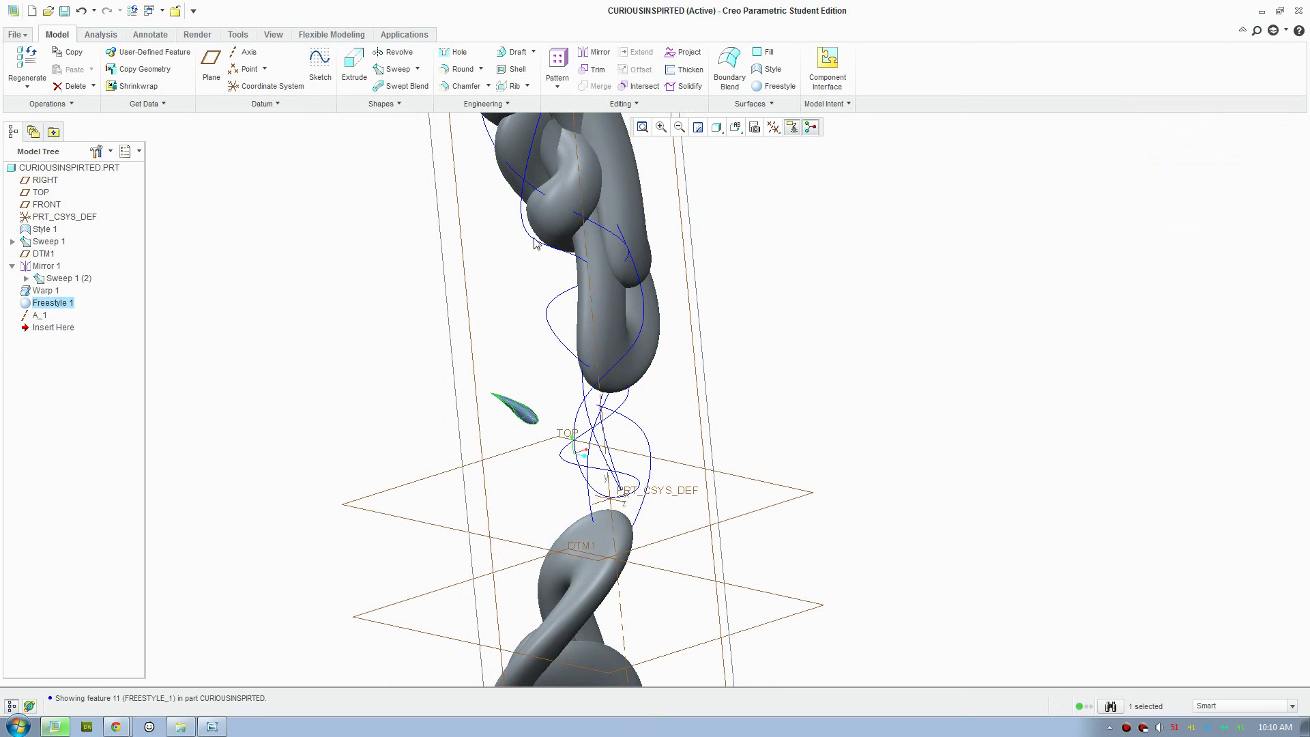
{"action": "left_click", "coordinate": [558, 65]}
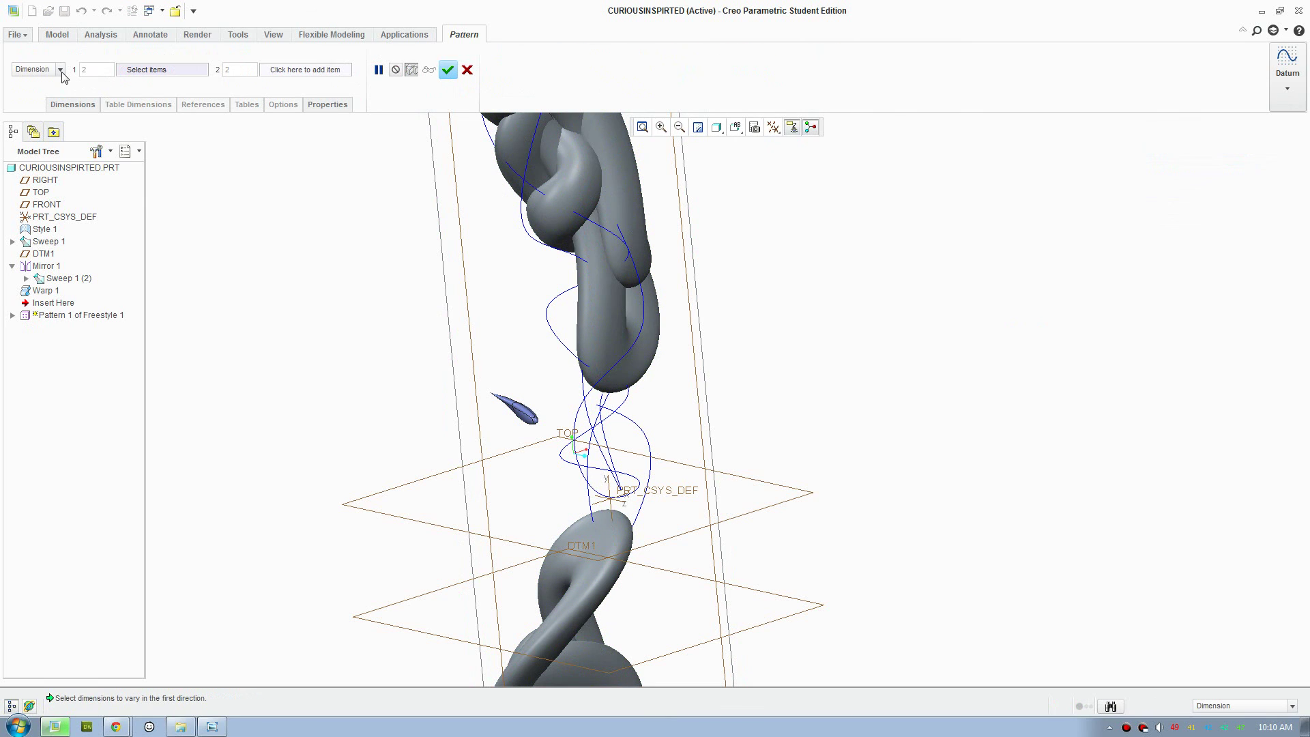
{"action": "left_click", "coordinate": [61, 70]}
{"action": "left_click", "coordinate": [24, 105]}
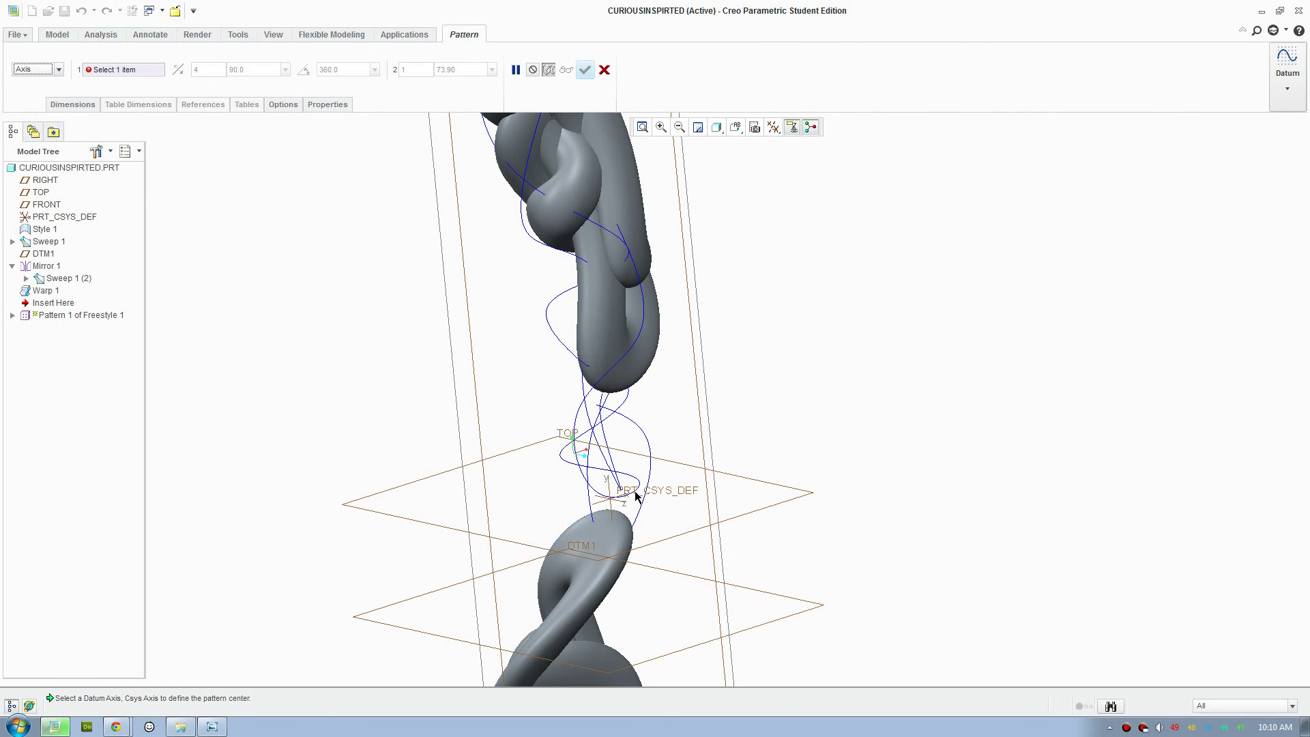
{"action": "left_click", "coordinate": [603, 71]}
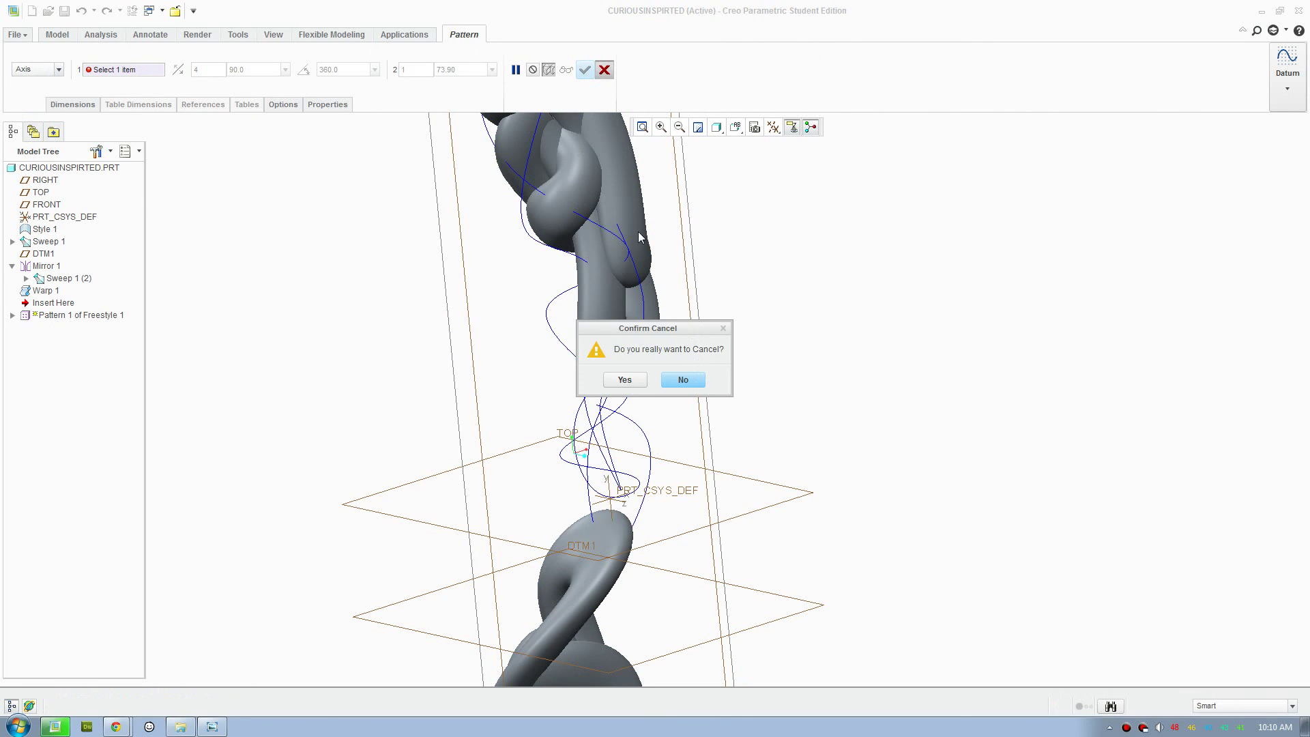
{"action": "left_click", "coordinate": [625, 380]}
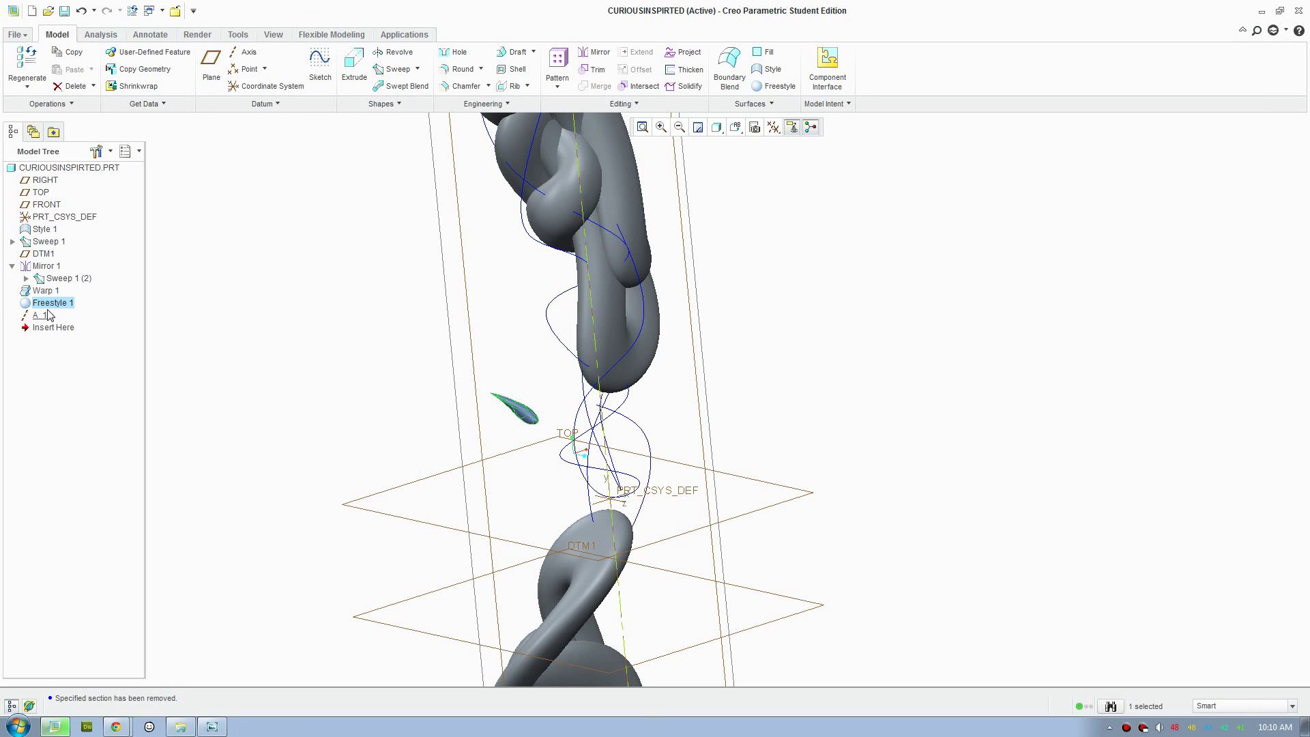
Reorder axis A_1 before Freestyle 1, and pattern Freestyle 1 around that axis with 8 members spread over 360 degrees.
{"action": "left_click_drag", "start_coordinate": [48, 315], "coordinate": [58, 323]}
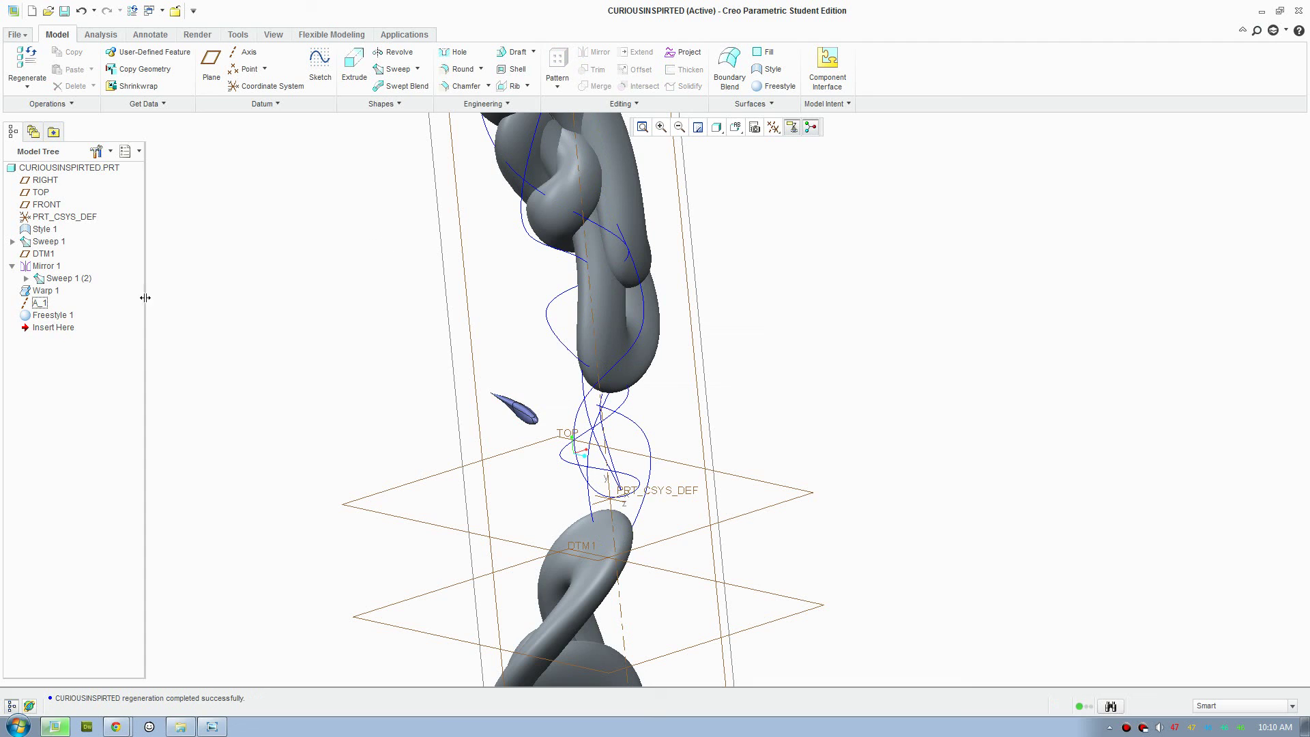
{"action": "left_click", "coordinate": [51, 315]}
{"action": "left_click", "coordinate": [557, 65]}
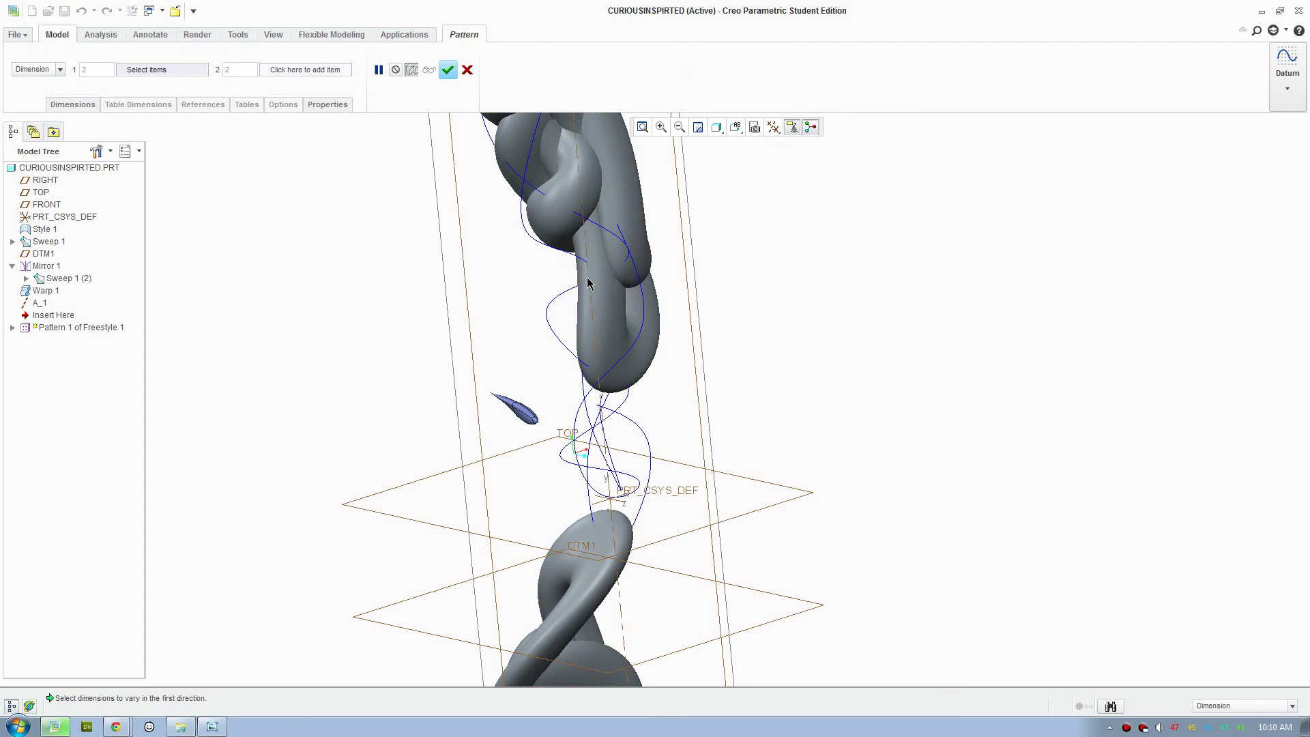
{"action": "left_click", "coordinate": [41, 70]}
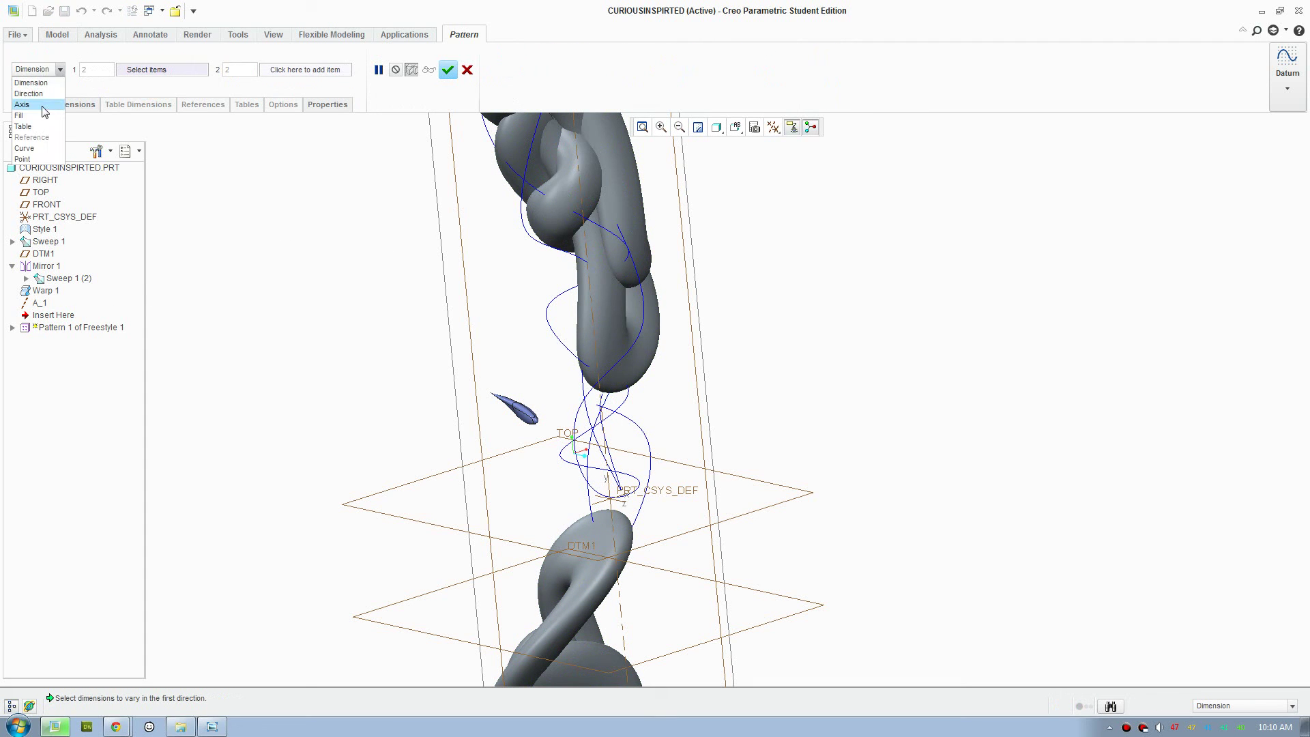
{"action": "left_click", "coordinate": [28, 96]}
{"action": "left_click", "coordinate": [603, 452]}
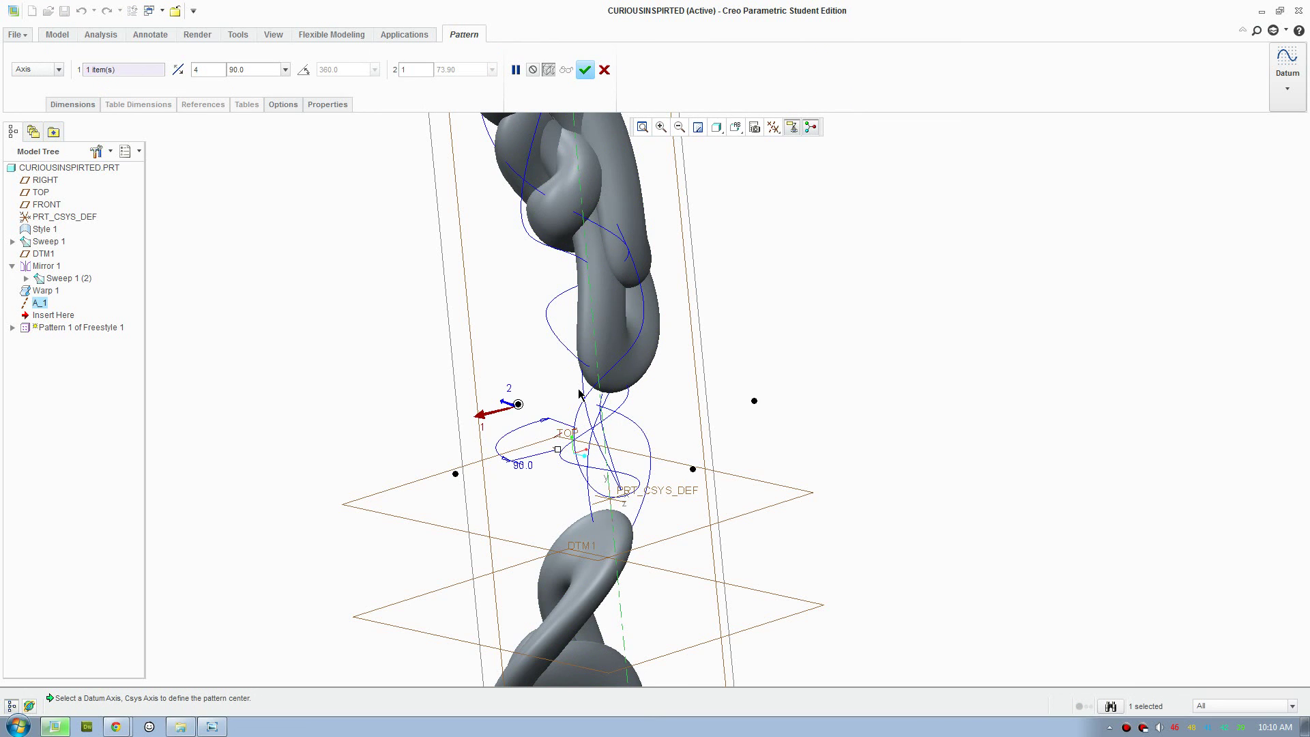
{"action": "middle_click_drag", "start_coordinate": [581, 396], "coordinate": [595, 397]}
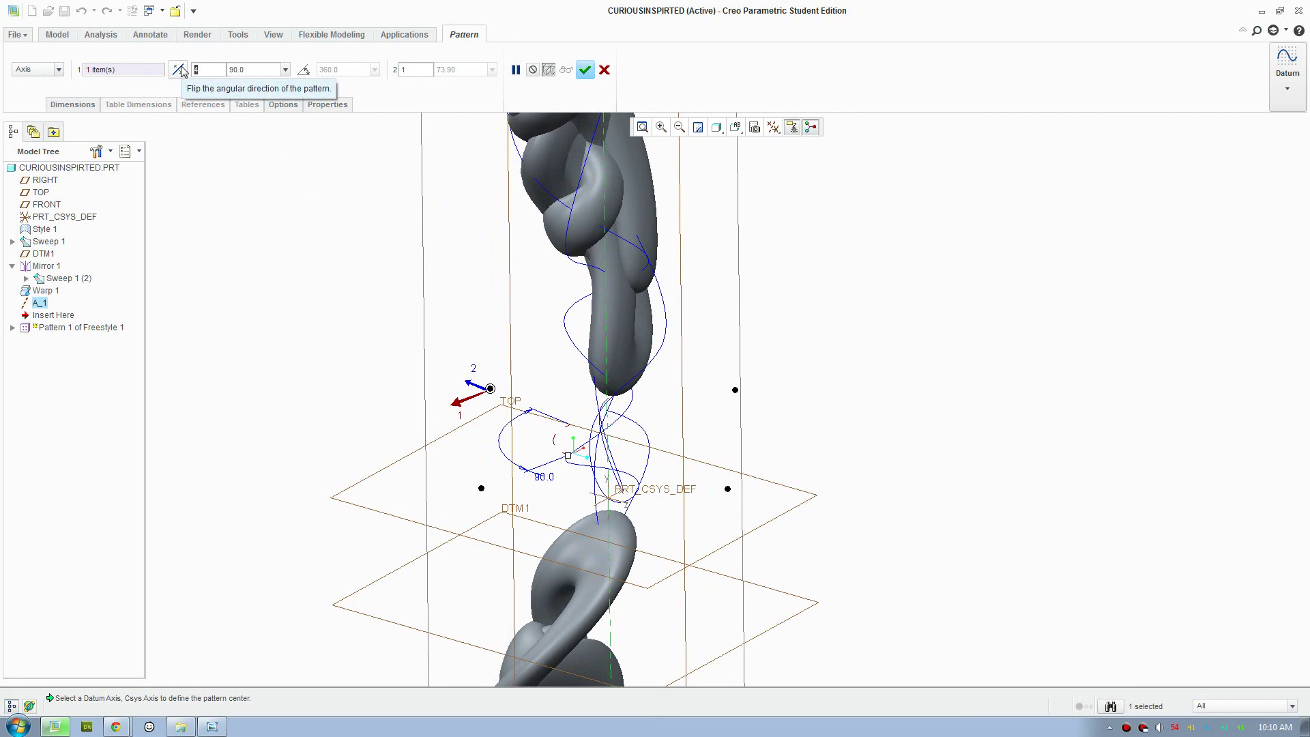
{"action": "type", "text": "8"}
{"action": "left_click", "coordinate": [312, 76]}
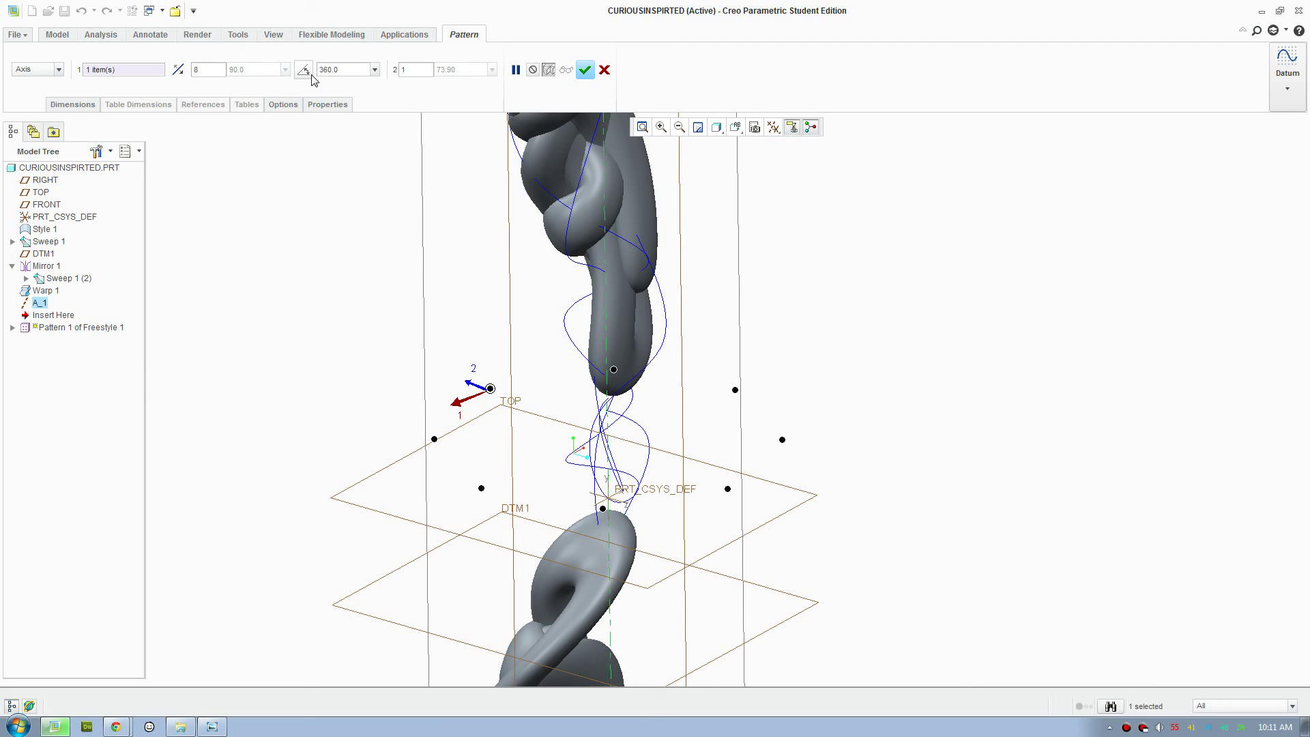
{"action": "left_click", "coordinate": [585, 71]}
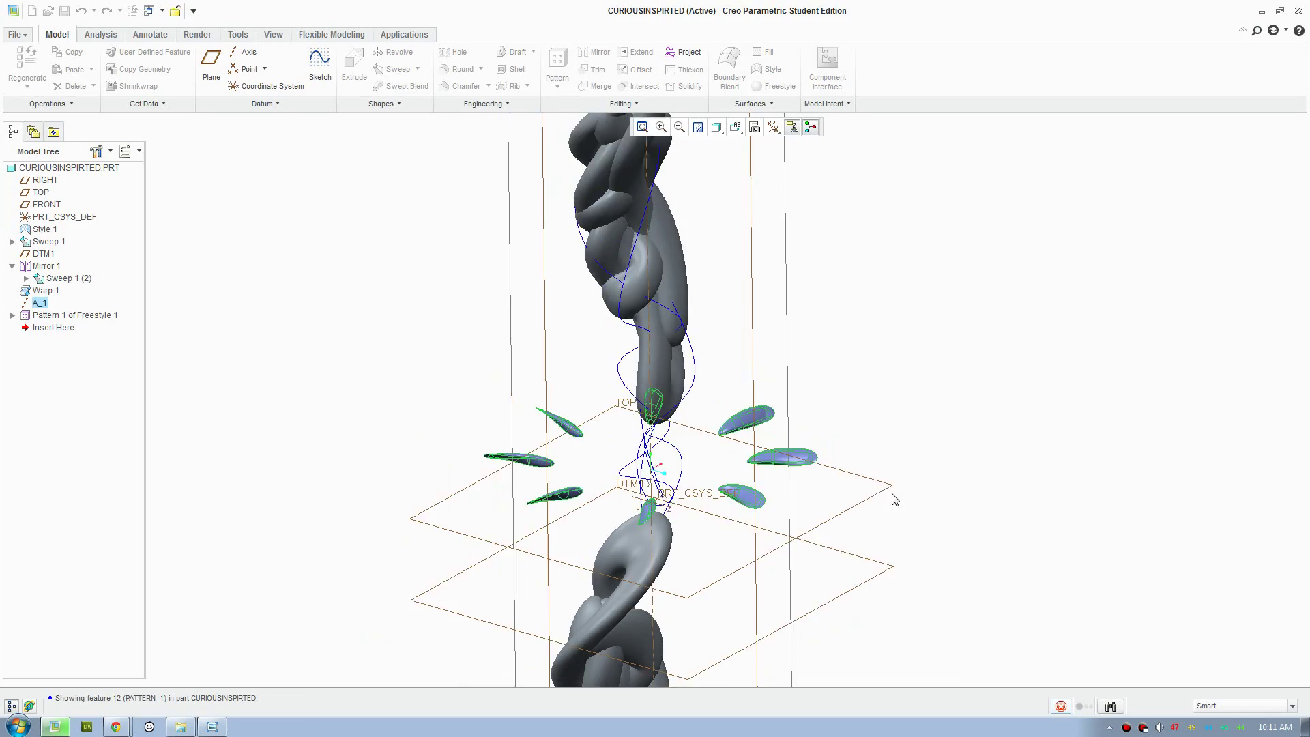
Start a second Freestyle feature and insert a sphere primitive as its base shape.
{"action": "middle_click_drag", "start_coordinate": [892, 497], "coordinate": [876, 382]}
{"action": "scroll", "coordinate": [747, 479], "scroll_direction": "up", "scroll_amount": 2}
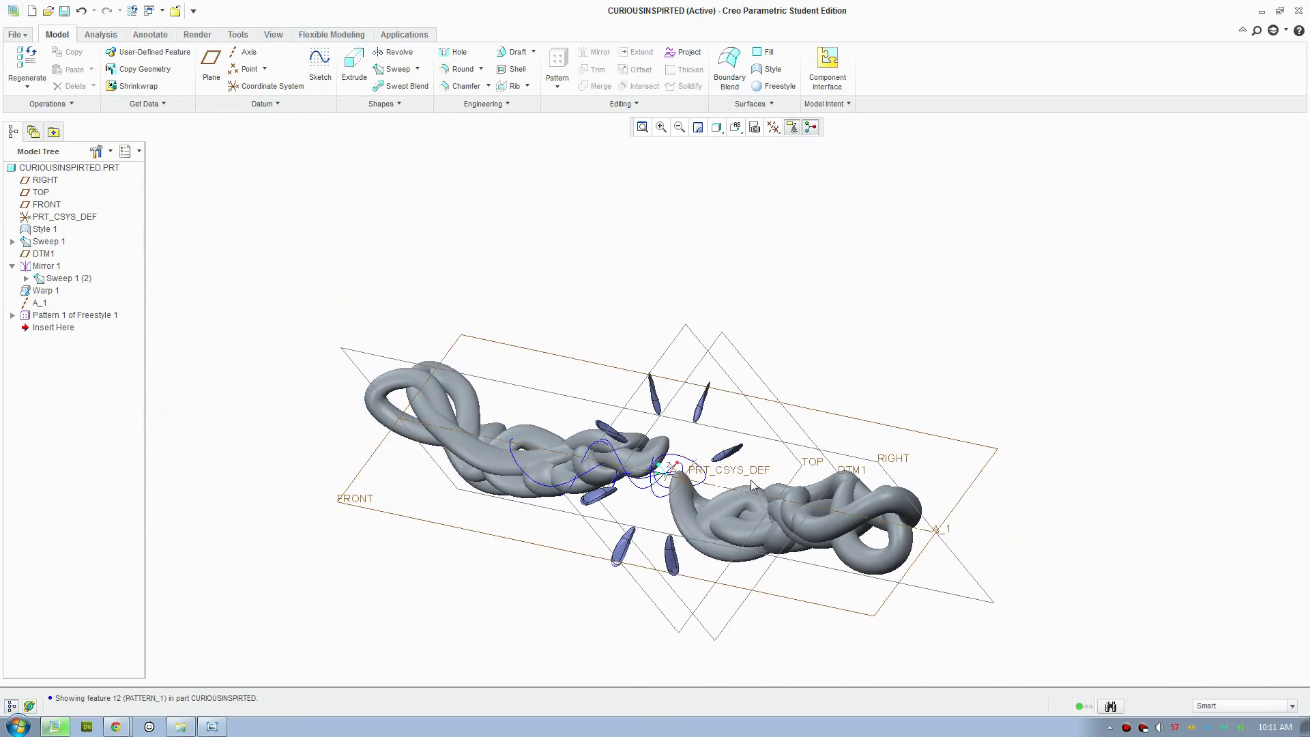
{"action": "scroll", "coordinate": [713, 444], "scroll_direction": "down", "scroll_amount": 3}
{"action": "middle_click_drag", "start_coordinate": [705, 447], "coordinate": [650, 331]}
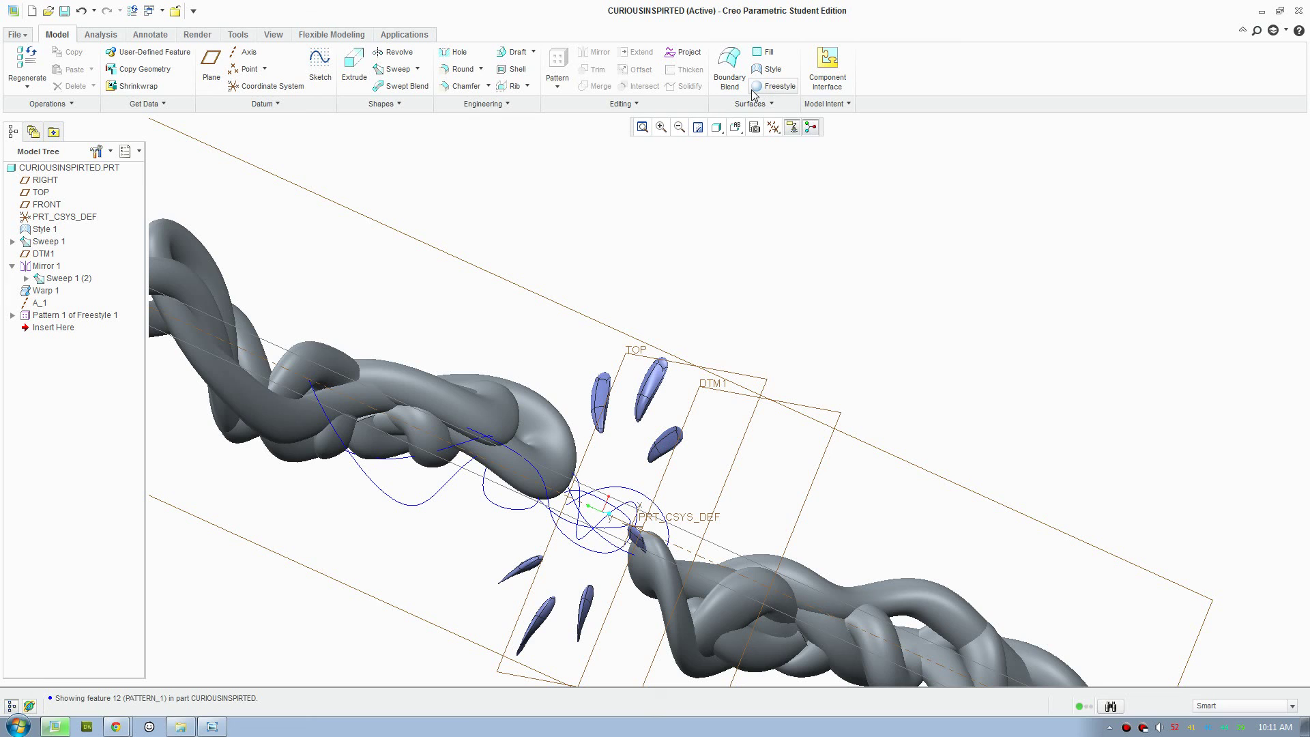
{"action": "left_click", "coordinate": [773, 86]}
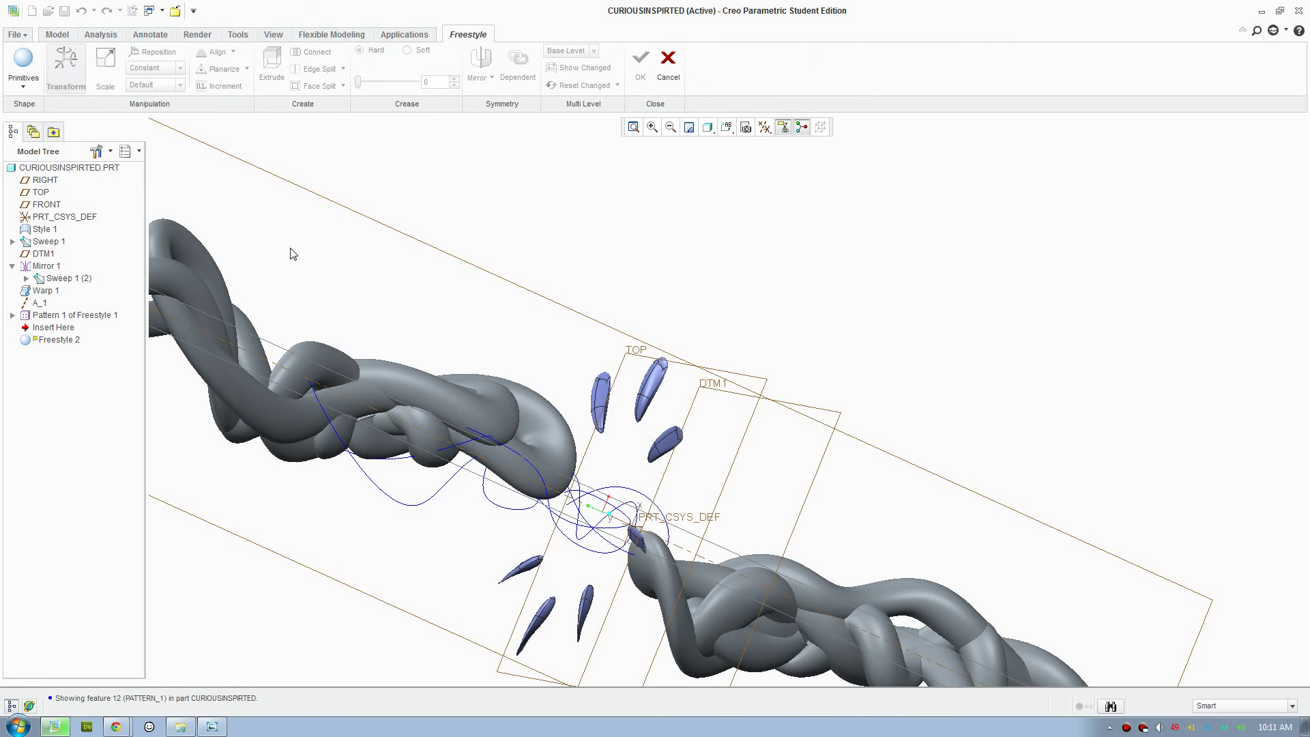
{"action": "left_click", "coordinate": [23, 60]}
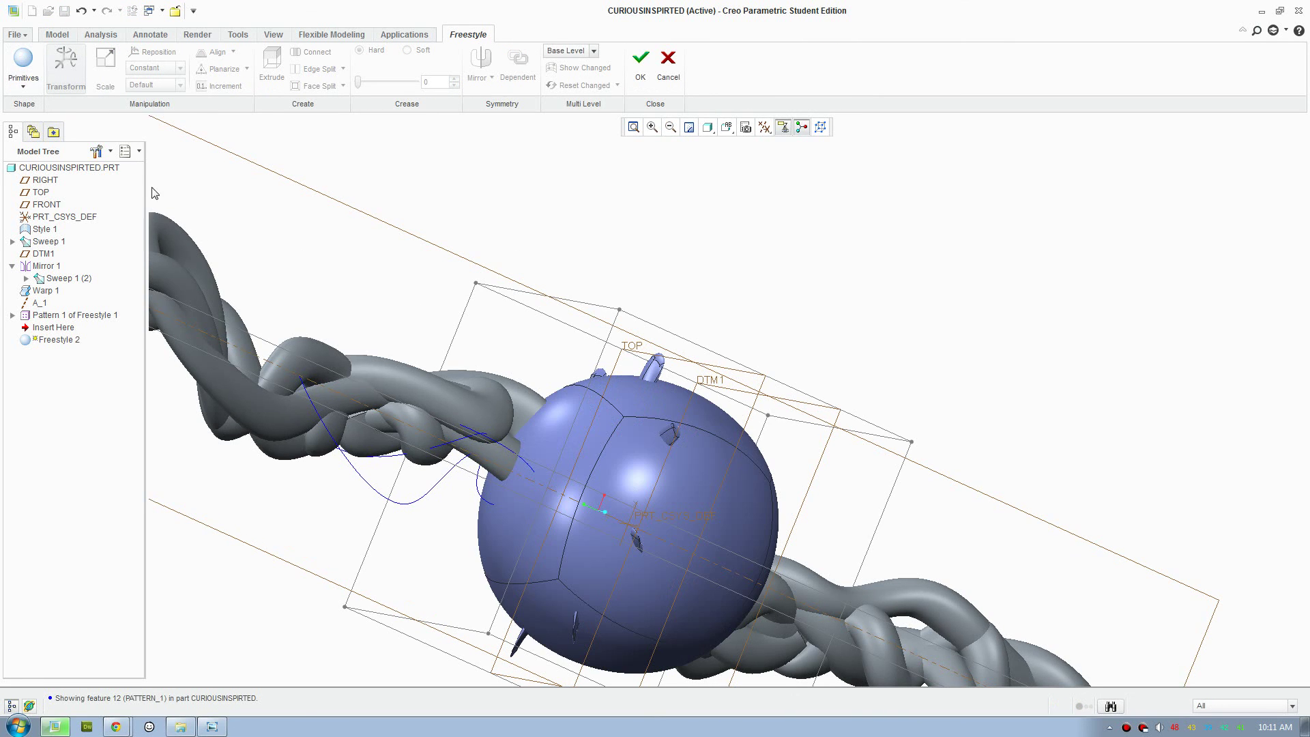
Select the sphere's entire control mesh and move it along the central axis onto the braid beyond plane DTM1.
{"action": "scroll", "coordinate": [586, 406], "scroll_direction": "up", "scroll_amount": 3}
{"action": "middle_click_drag", "start_coordinate": [585, 405], "coordinate": [862, 275]}
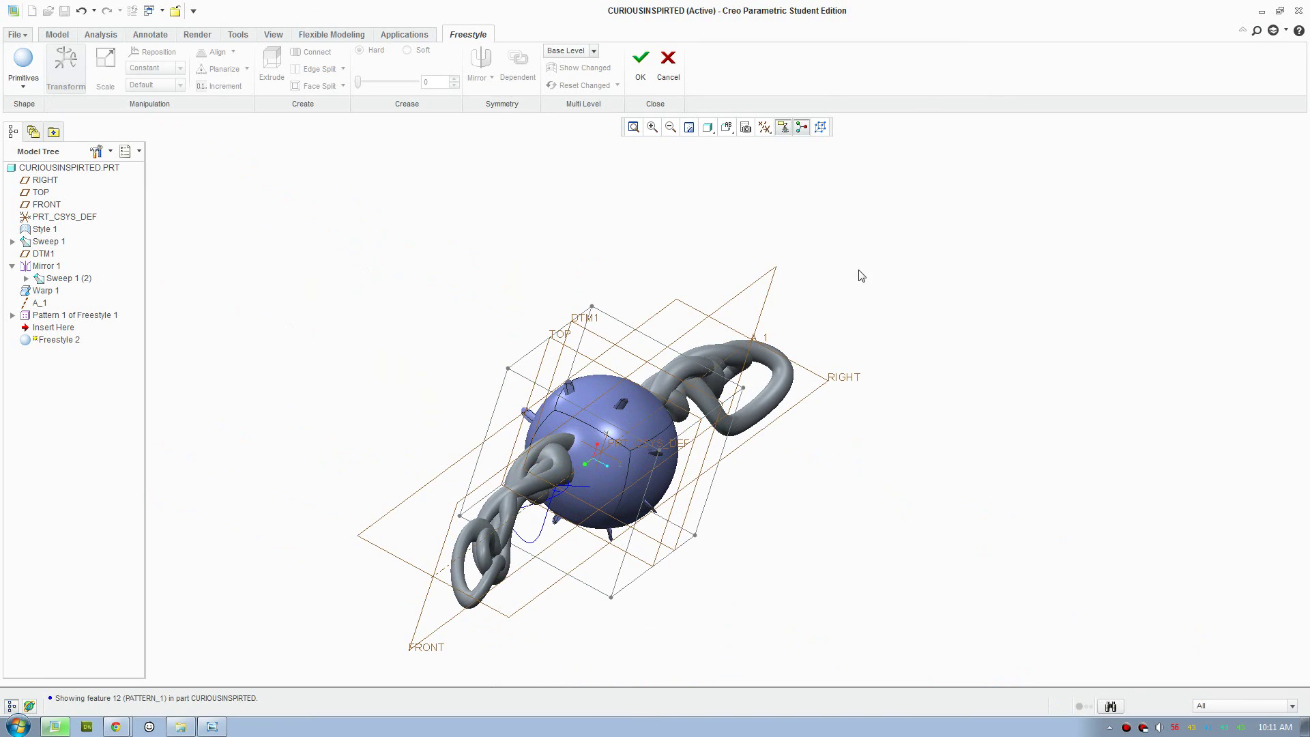
{"action": "left_click_drag", "start_coordinate": [862, 275], "coordinate": [518, 580]}
{"action": "middle_click_drag", "start_coordinate": [519, 580], "coordinate": [740, 572]}
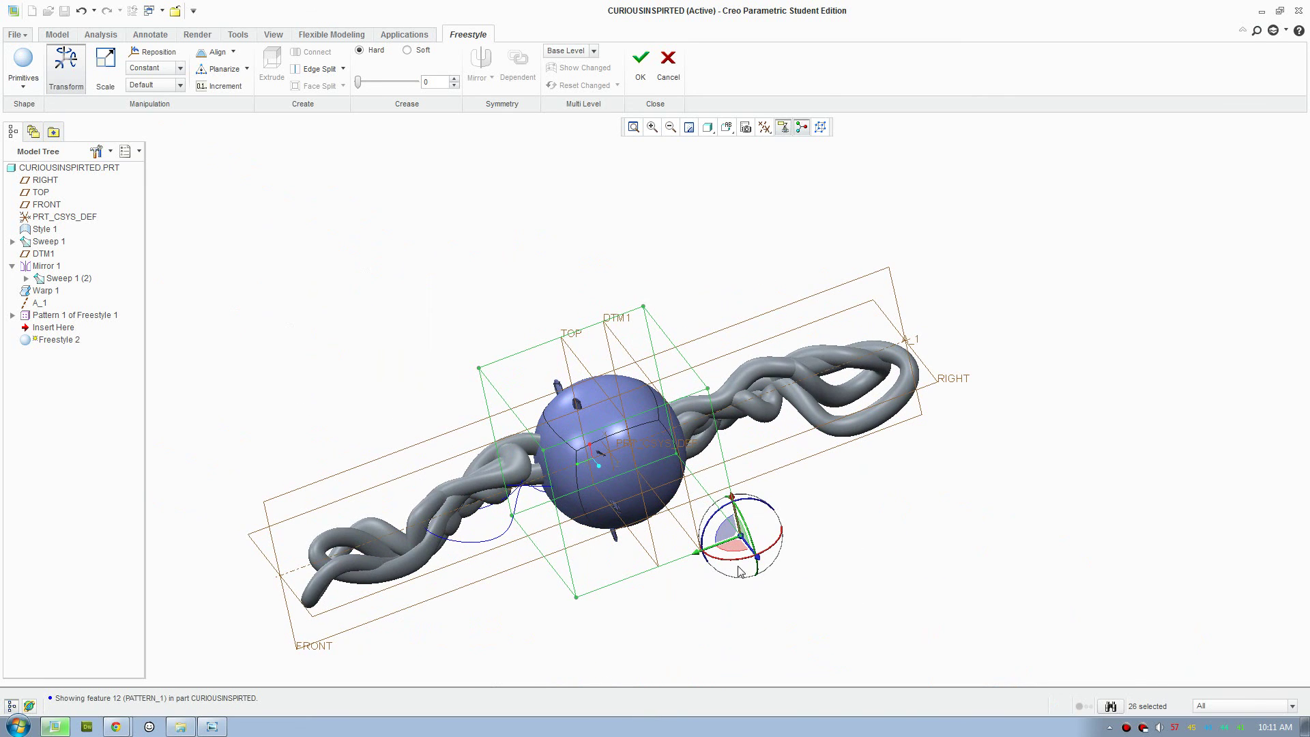
{"action": "middle_click_drag", "start_coordinate": [624, 501], "coordinate": [691, 531]}
{"action": "scroll", "coordinate": [690, 531], "scroll_direction": "down", "scroll_amount": 3}
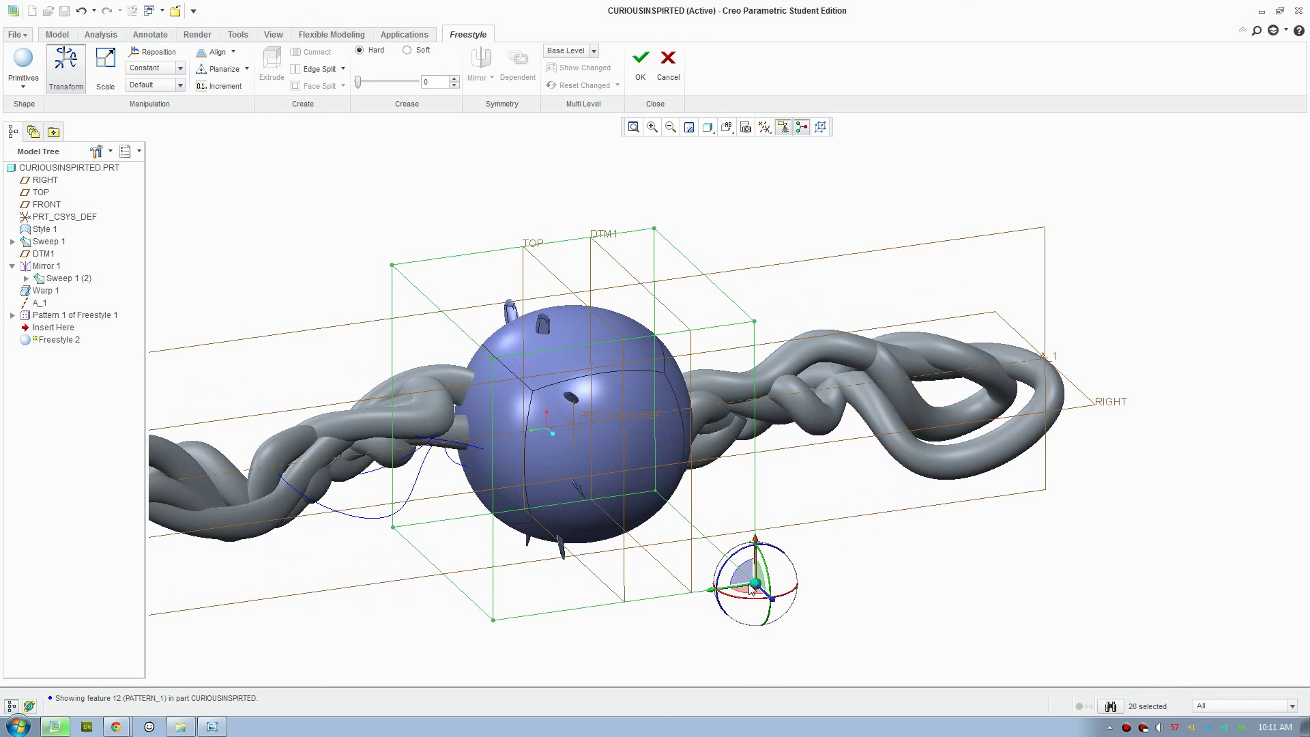
{"action": "left_click_drag", "start_coordinate": [783, 568], "coordinate": [911, 498]}
{"action": "middle_click_drag", "start_coordinate": [876, 375], "coordinate": [457, 437]}
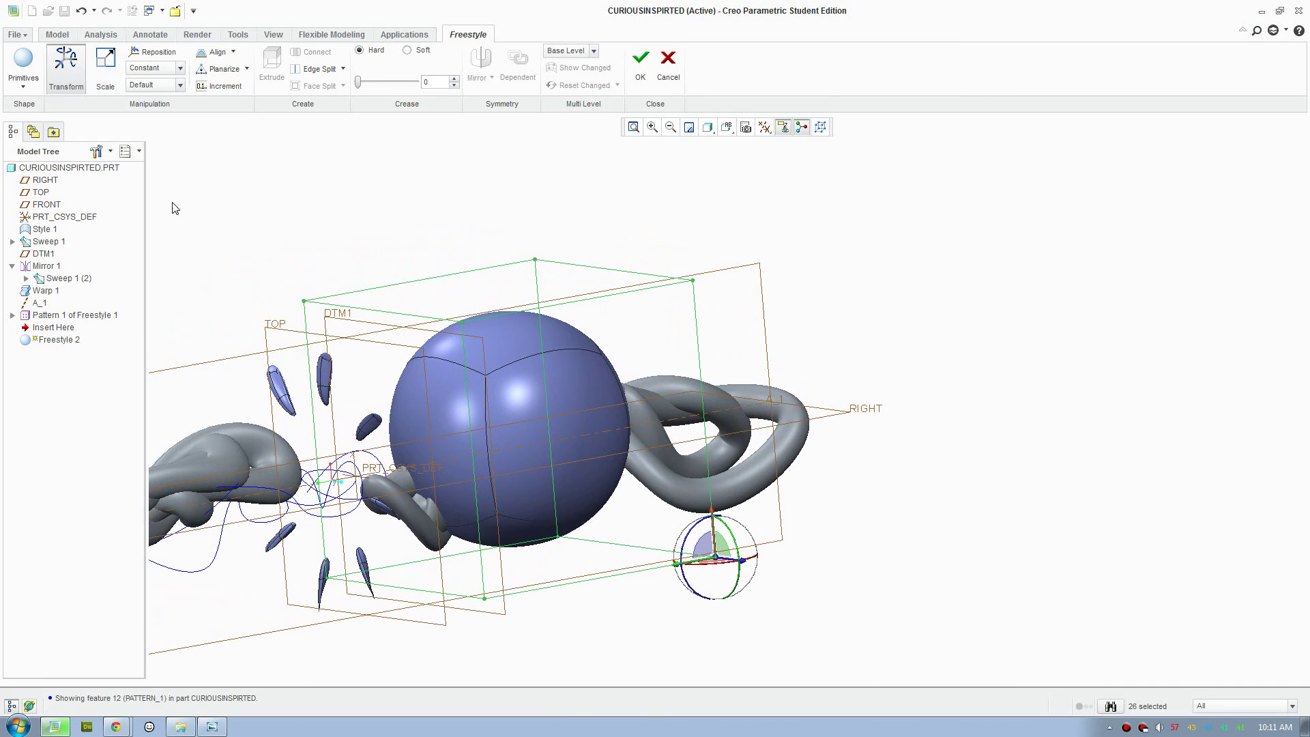
Scale the whole sphere mesh down into a slender ellipsoid elongated along the braid.
{"action": "left_click_drag", "start_coordinate": [223, 211], "coordinate": [829, 631]}
{"action": "left_click", "coordinate": [104, 61]}
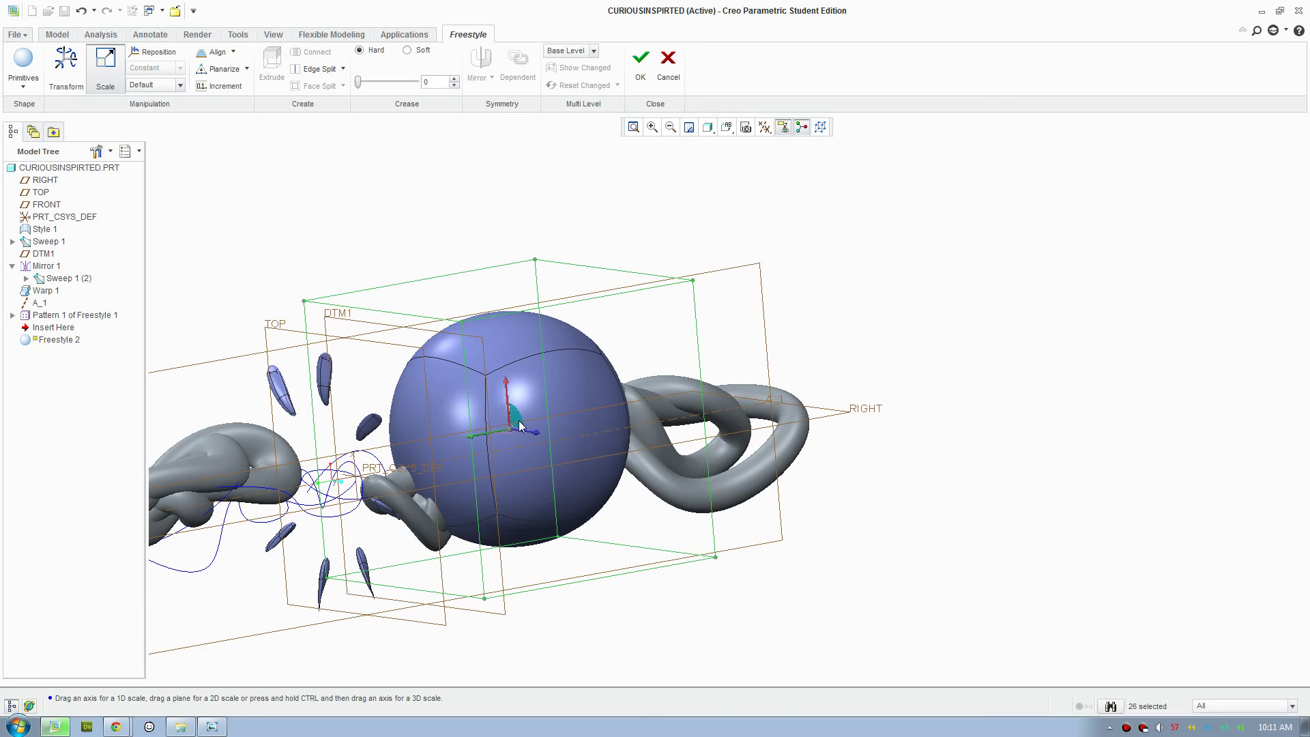
{"action": "left_click_drag", "start_coordinate": [534, 466], "coordinate": [574, 623]}
{"action": "mouse_move", "coordinate": [543, 416]}
{"action": "middle_mouse_down"}
{"action": "mouse_move", "coordinate": [524, 392]}
{"action": "mouse_move", "coordinate": [541, 440]}
{"action": "middle_mouse_up"}
{"action": "scroll", "coordinate": [586, 495], "scroll_direction": "down", "scroll_amount": 2}
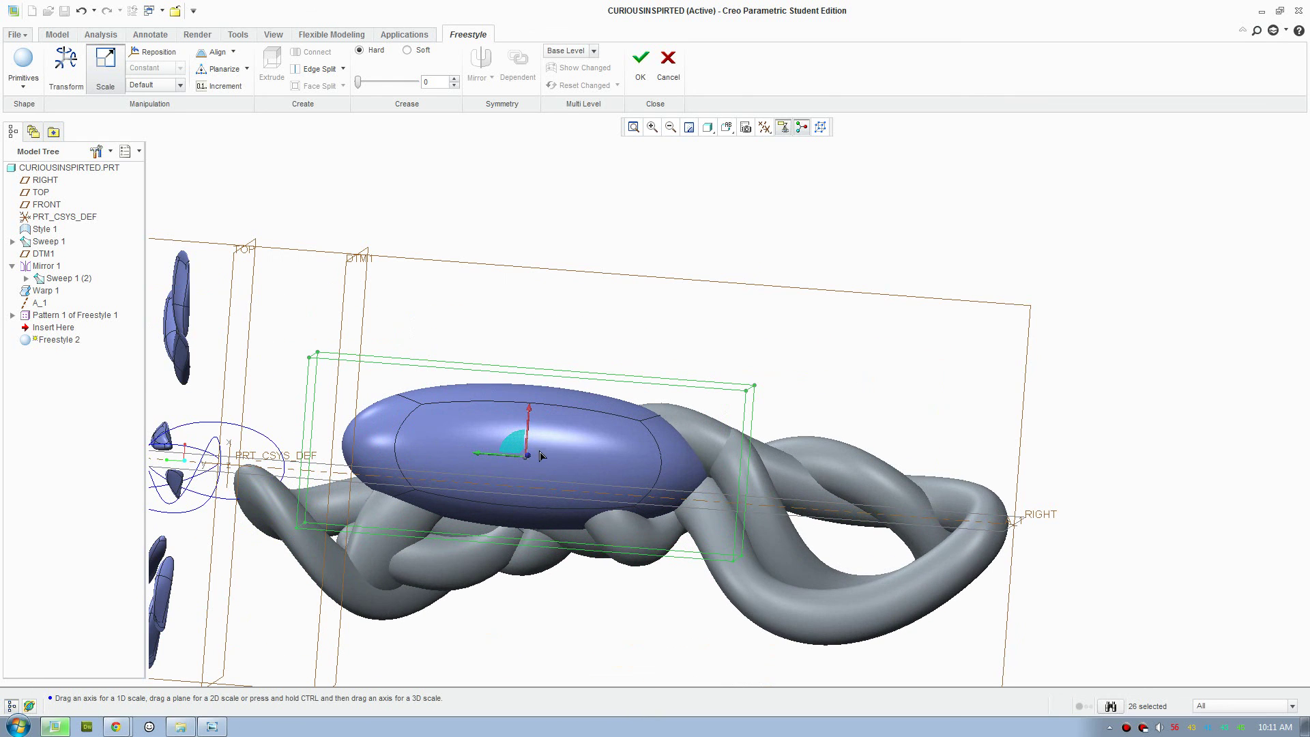
{"action": "mouse_move", "coordinate": [540, 456]}
{"action": "left_mouse_down"}
{"action": "mouse_move", "coordinate": [508, 422]}
{"action": "mouse_move", "coordinate": [529, 466]}
{"action": "left_mouse_up"}
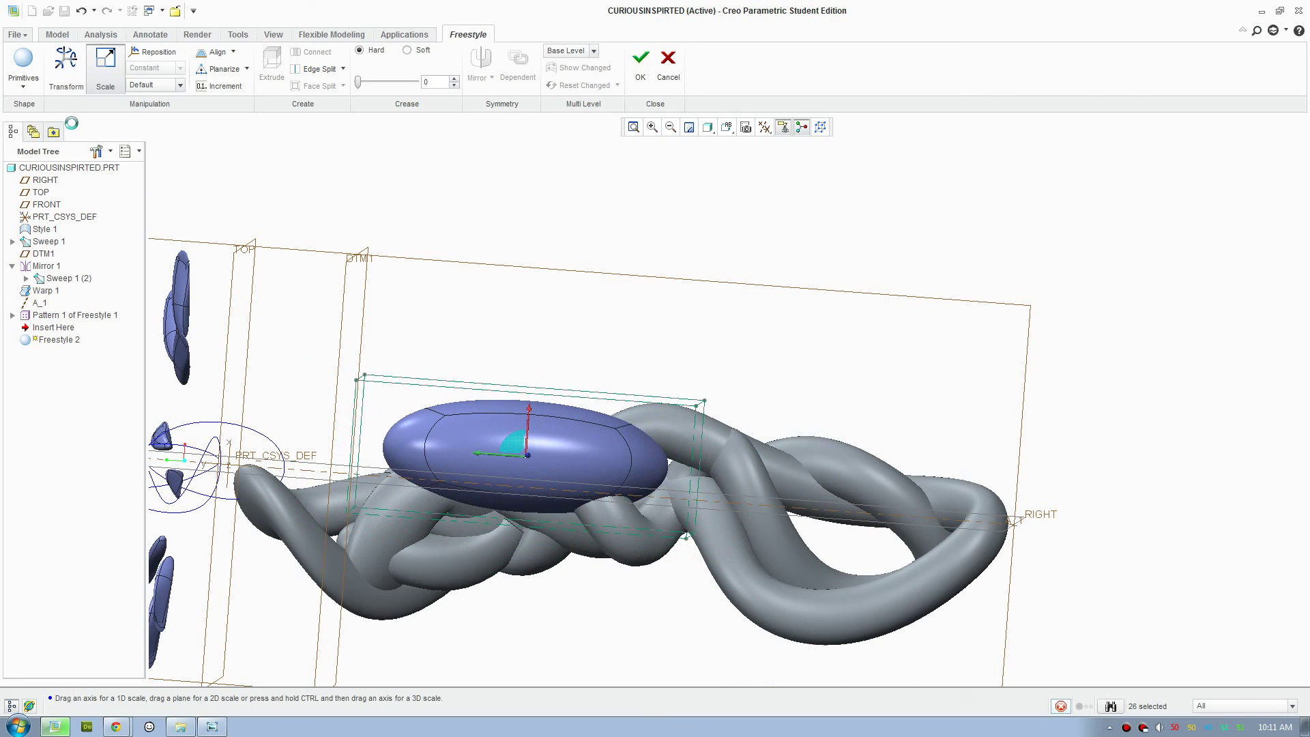
{"action": "middle_click_drag", "start_coordinate": [475, 394], "coordinate": [513, 436]}
{"action": "left_click_drag", "start_coordinate": [476, 297], "coordinate": [463, 287]}
{"action": "middle_click_drag", "start_coordinate": [576, 334], "coordinate": [191, 423]}
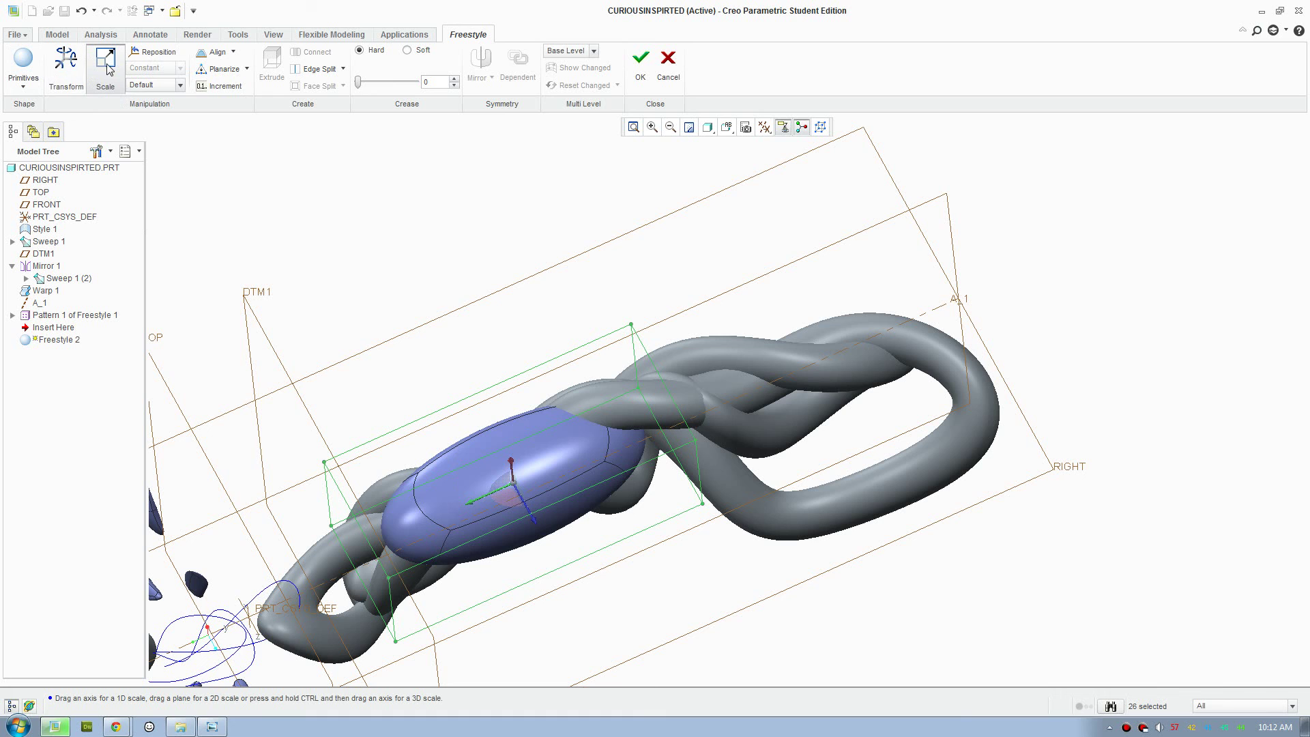
Transform the ellipsoid mesh toward the core of the braid and tilt it slightly relative to the central axis.
{"action": "left_click", "coordinate": [66, 75]}
{"action": "middle_click_drag", "start_coordinate": [552, 427], "coordinate": [659, 538]}
{"action": "left_click_drag", "start_coordinate": [719, 613], "coordinate": [571, 547]}
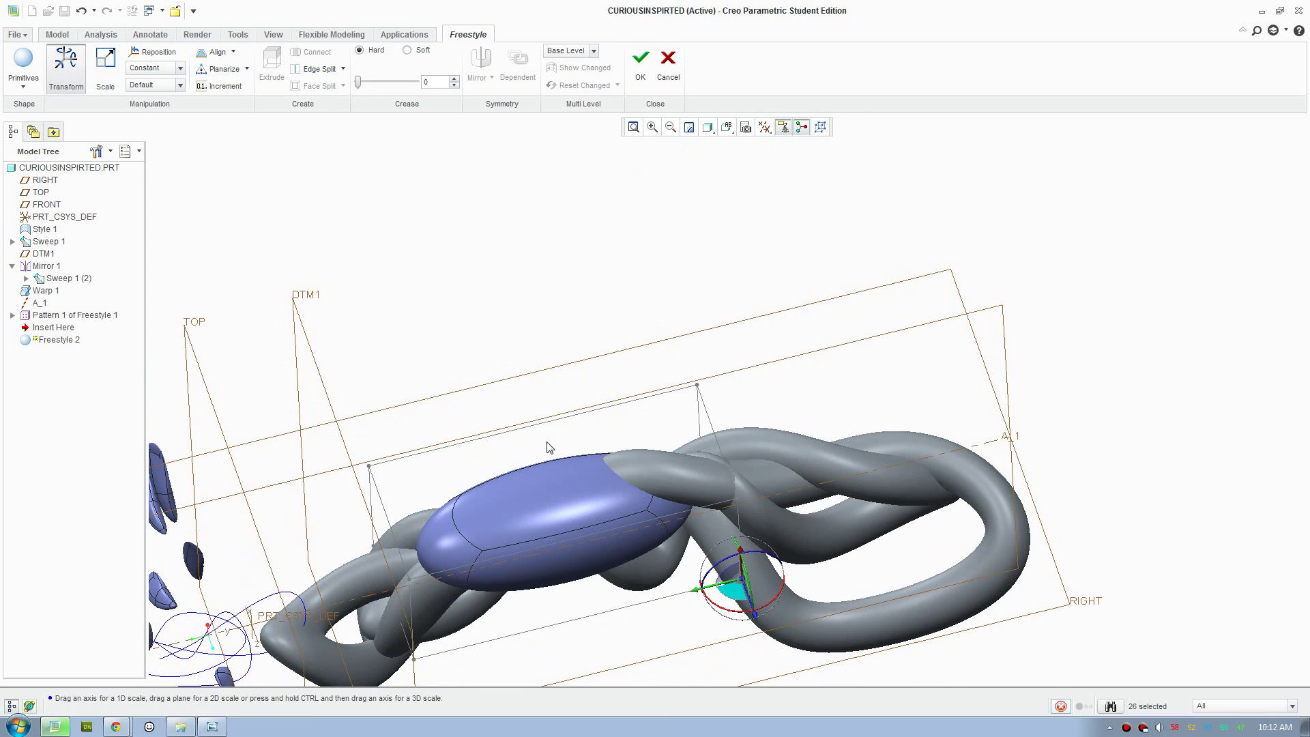
{"action": "middle_click_drag", "start_coordinate": [571, 548], "coordinate": [650, 434]}
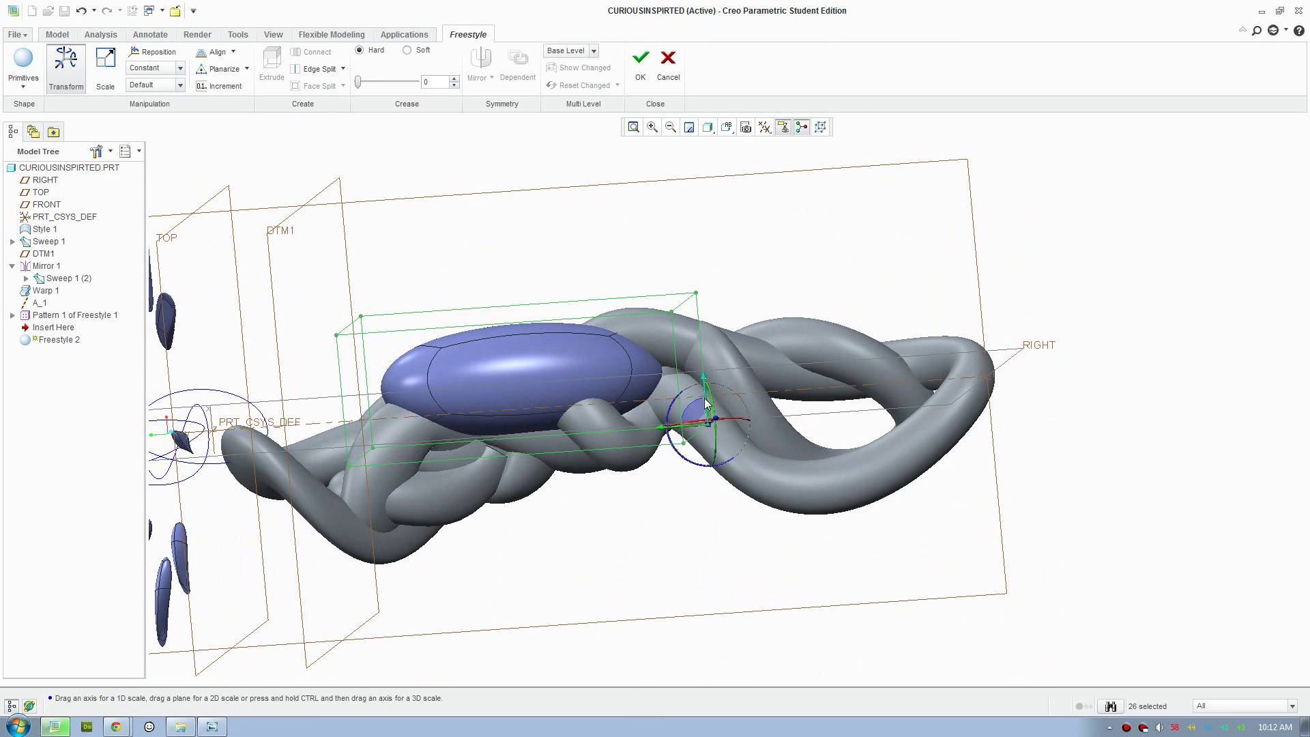
{"action": "left_click_drag", "start_coordinate": [706, 404], "coordinate": [673, 451]}
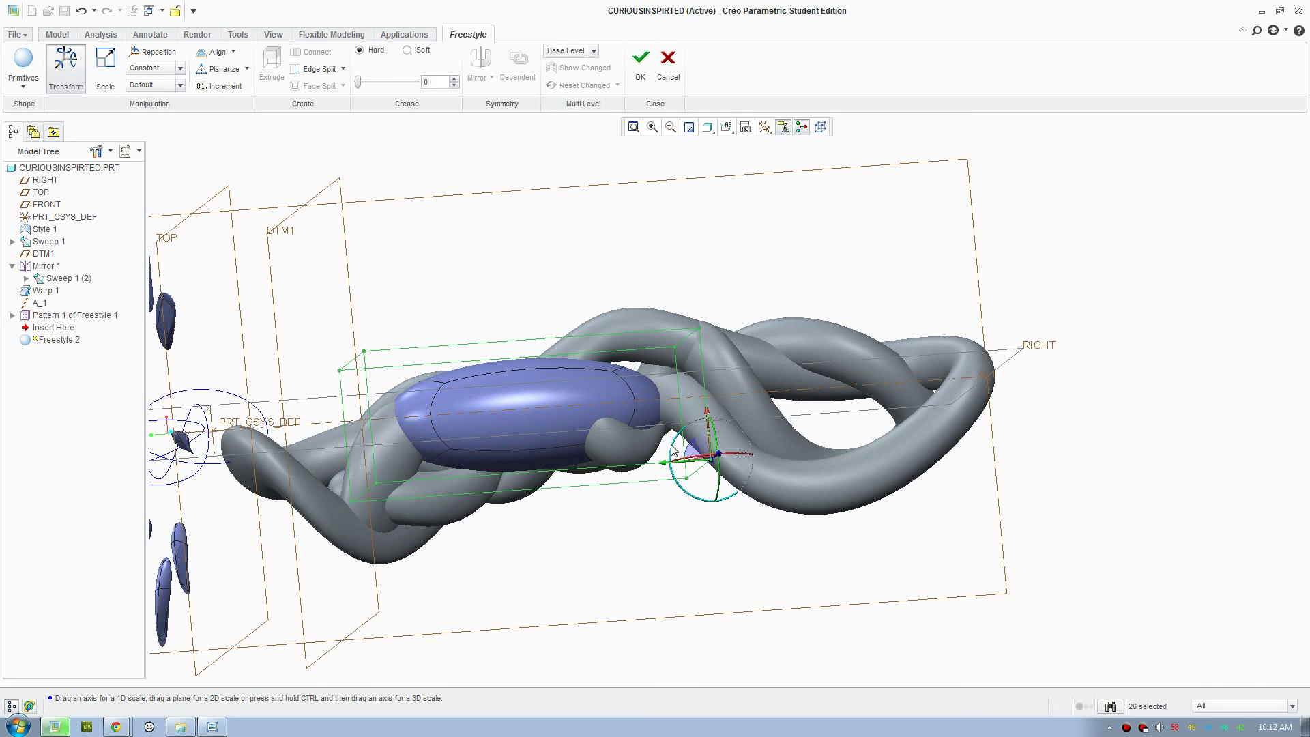
{"action": "key", "text": "ctrl+z"}
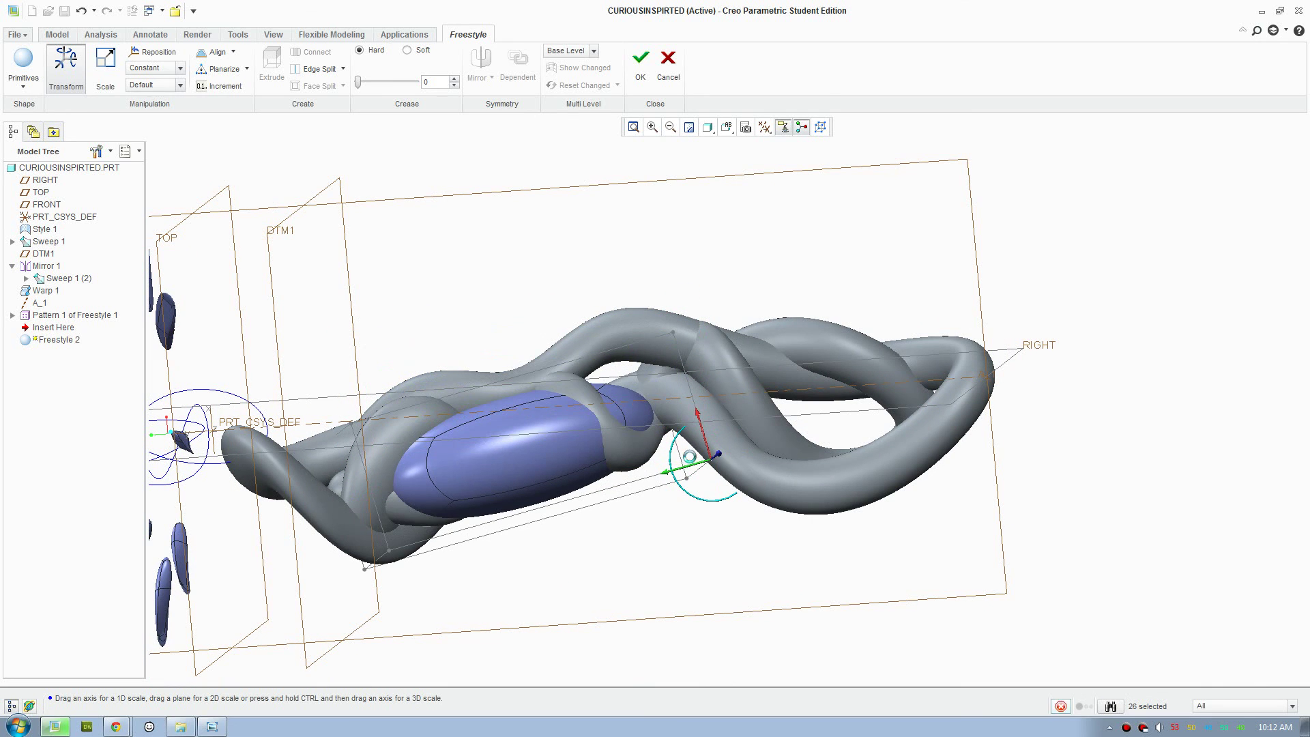
{"action": "left_click_drag", "start_coordinate": [704, 435], "coordinate": [694, 415]}
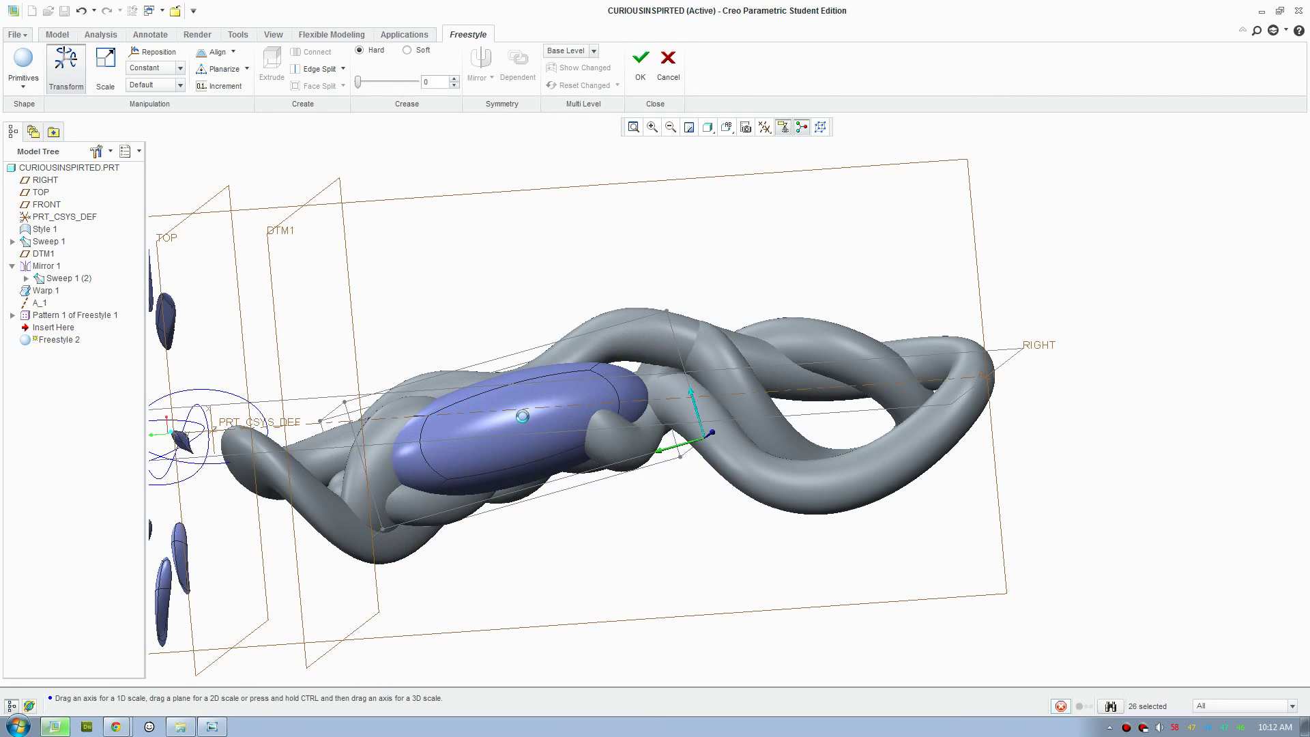
Shift the tilted ellipsoid sideways so it sits between the braid strands, and clear the mesh selection.
{"action": "middle_click_drag", "start_coordinate": [693, 415], "coordinate": [778, 481]}
{"action": "middle_click_drag", "start_coordinate": [756, 594], "coordinate": [699, 601]}
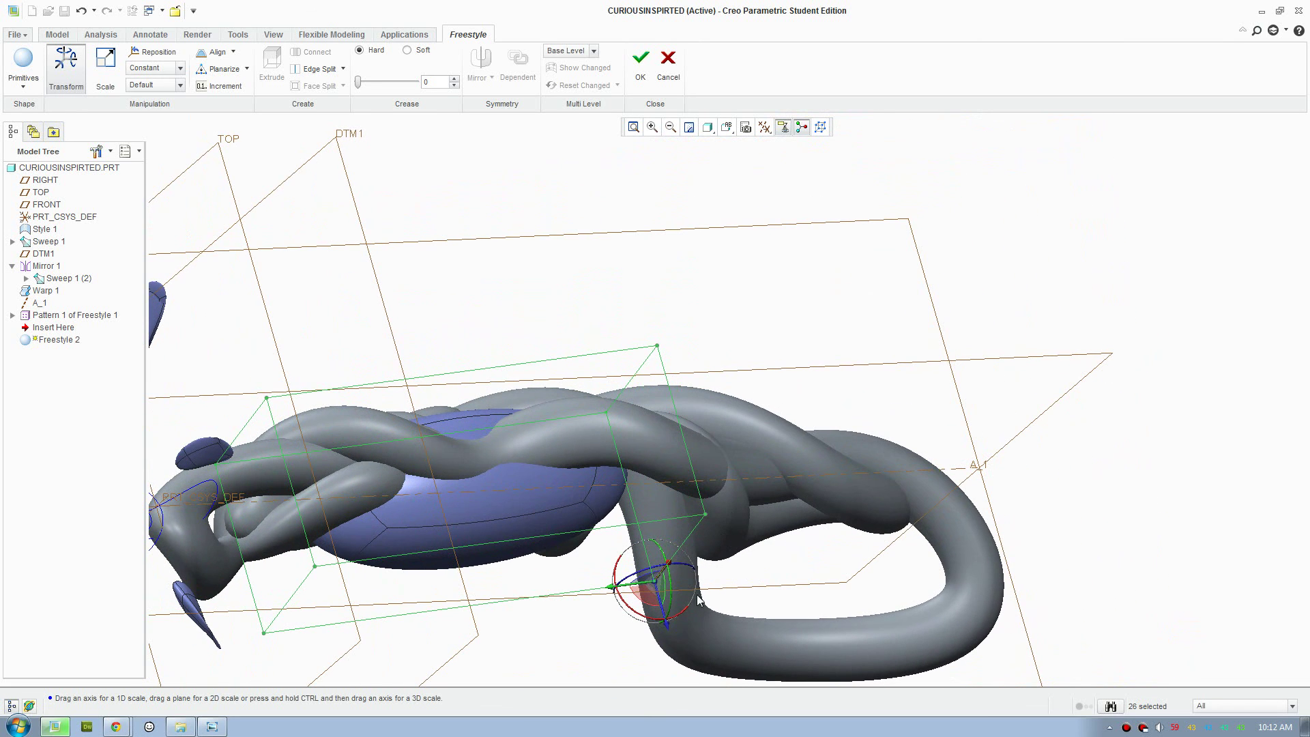
{"action": "left_click_drag", "start_coordinate": [667, 614], "coordinate": [661, 603]}
{"action": "middle_click_drag", "start_coordinate": [647, 501], "coordinate": [614, 524]}
{"action": "left_click", "coordinate": [198, 169]}
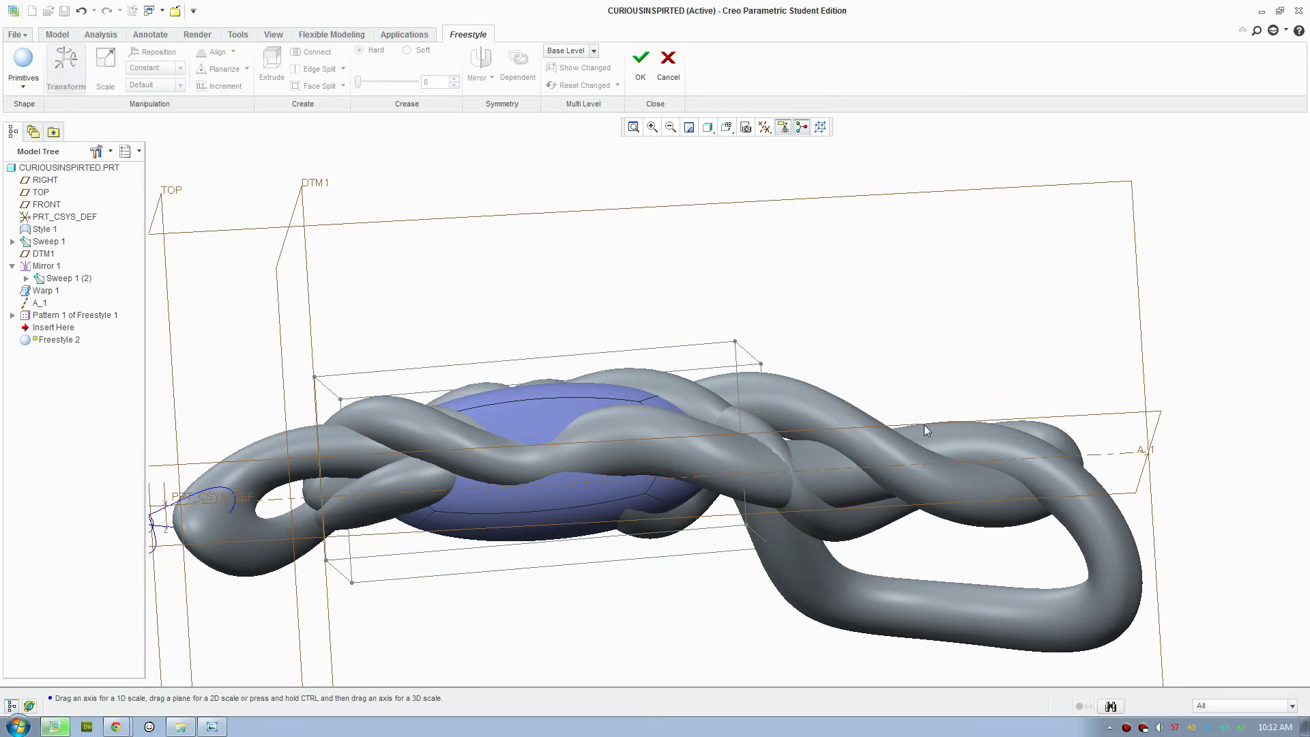
Extrude the ellipsoid's outer end face and pull the extrusion along the central axis toward the braid's looped end.
{"action": "middle_click_drag", "start_coordinate": [924, 424], "coordinate": [913, 417]}
{"action": "left_click", "coordinate": [742, 416]}
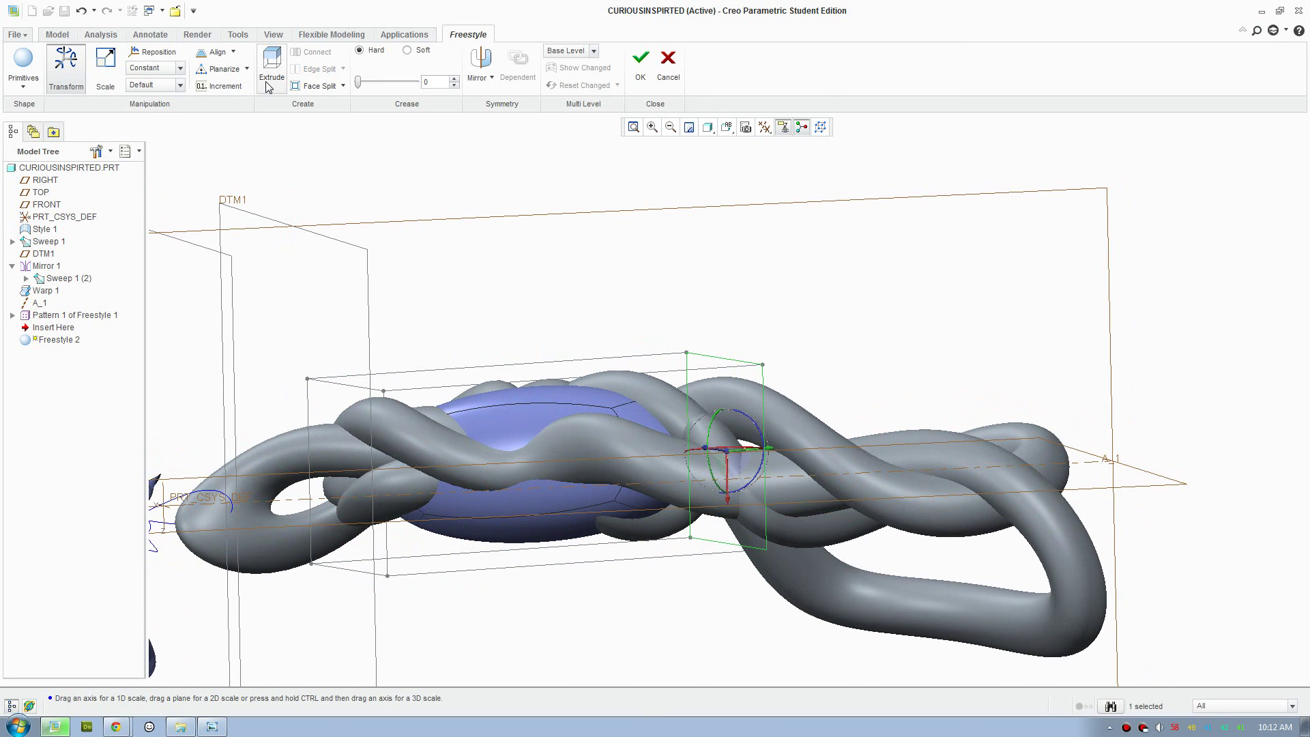
{"action": "left_click_drag", "start_coordinate": [765, 448], "coordinate": [915, 442]}
{"action": "middle_click_drag", "start_coordinate": [914, 442], "coordinate": [810, 374]}
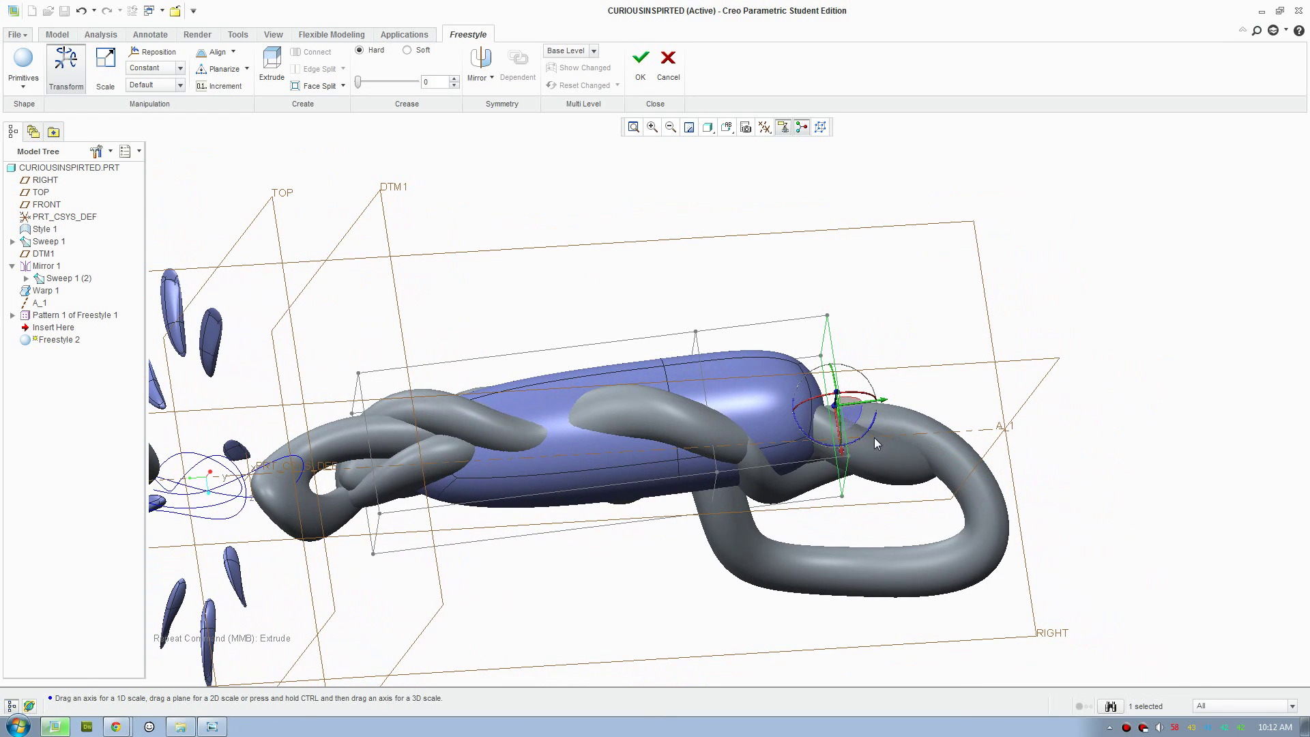
Rotate the extruded end face and move it farther out into the braid's end loop, bending the body.
{"action": "left_click_drag", "start_coordinate": [874, 442], "coordinate": [902, 445]}
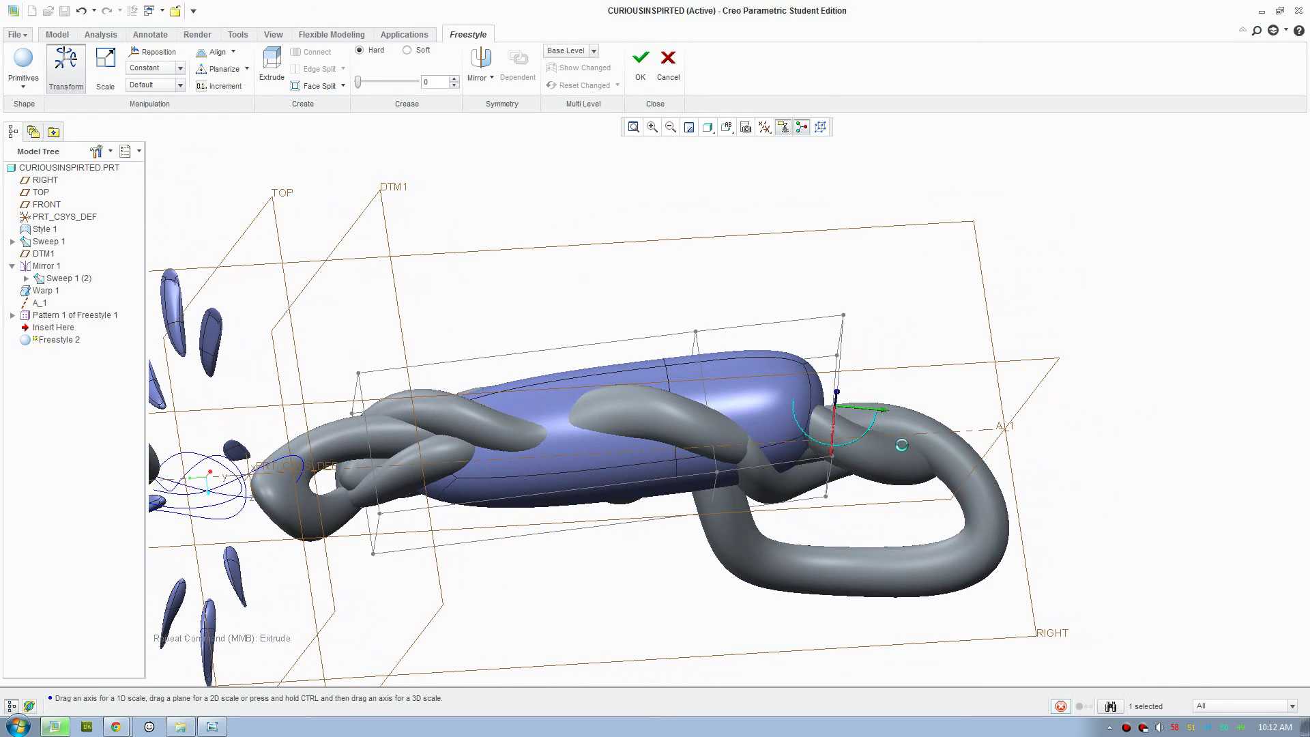
{"action": "middle_click_drag", "start_coordinate": [901, 444], "coordinate": [656, 465]}
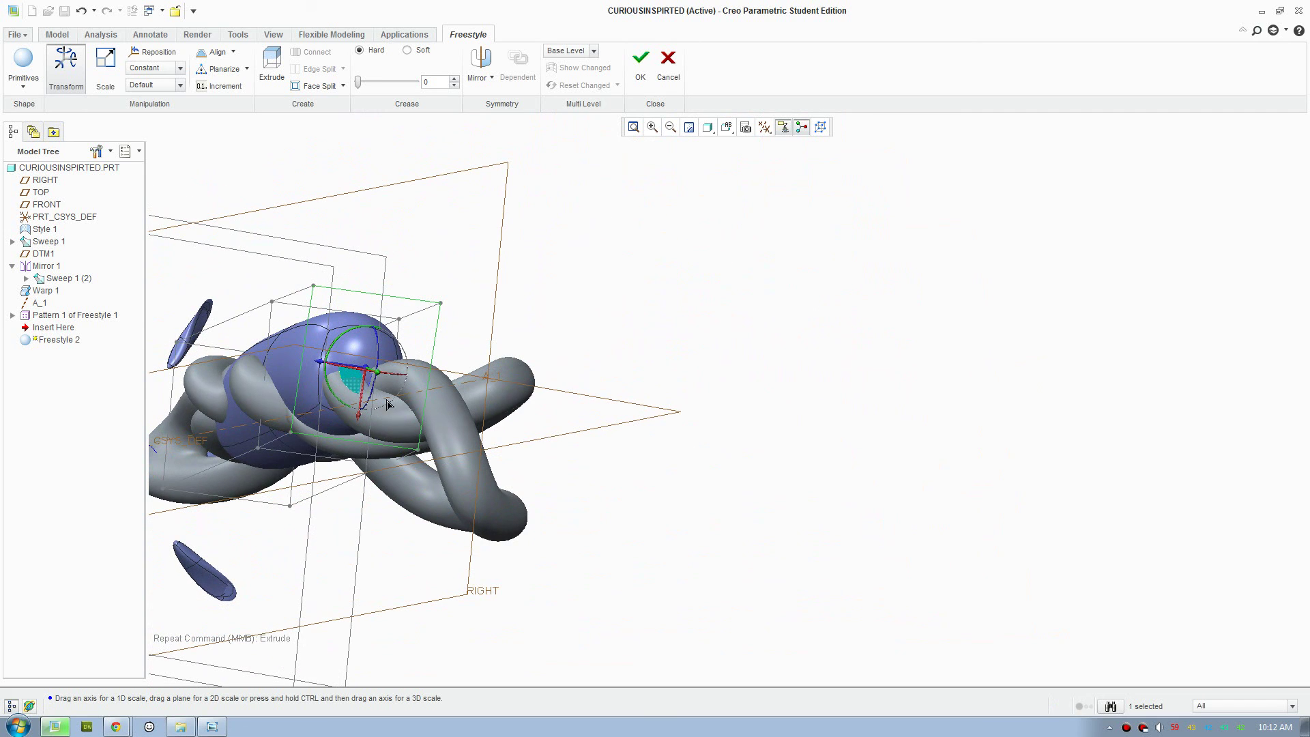
{"action": "left_click_drag", "start_coordinate": [387, 405], "coordinate": [433, 471]}
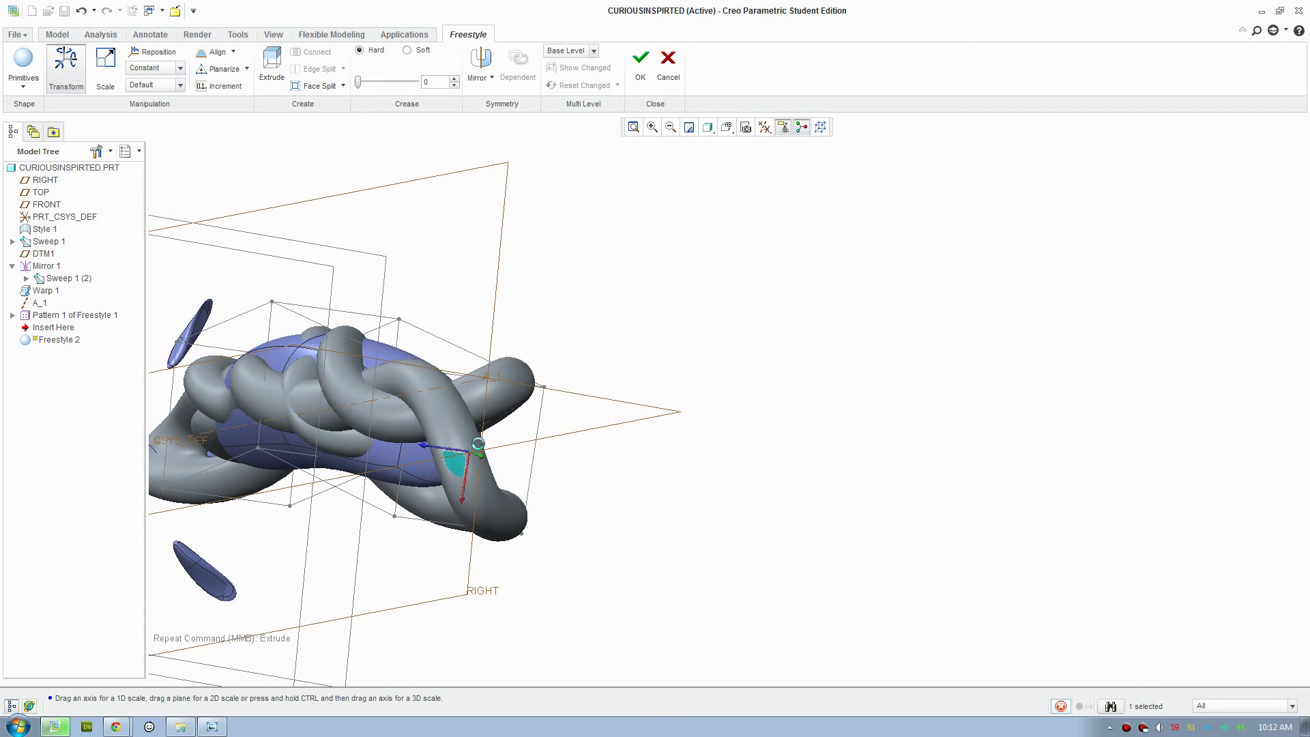
{"action": "middle_click_drag", "start_coordinate": [478, 445], "coordinate": [734, 539]}
{"action": "left_click_drag", "start_coordinate": [727, 549], "coordinate": [855, 536]}
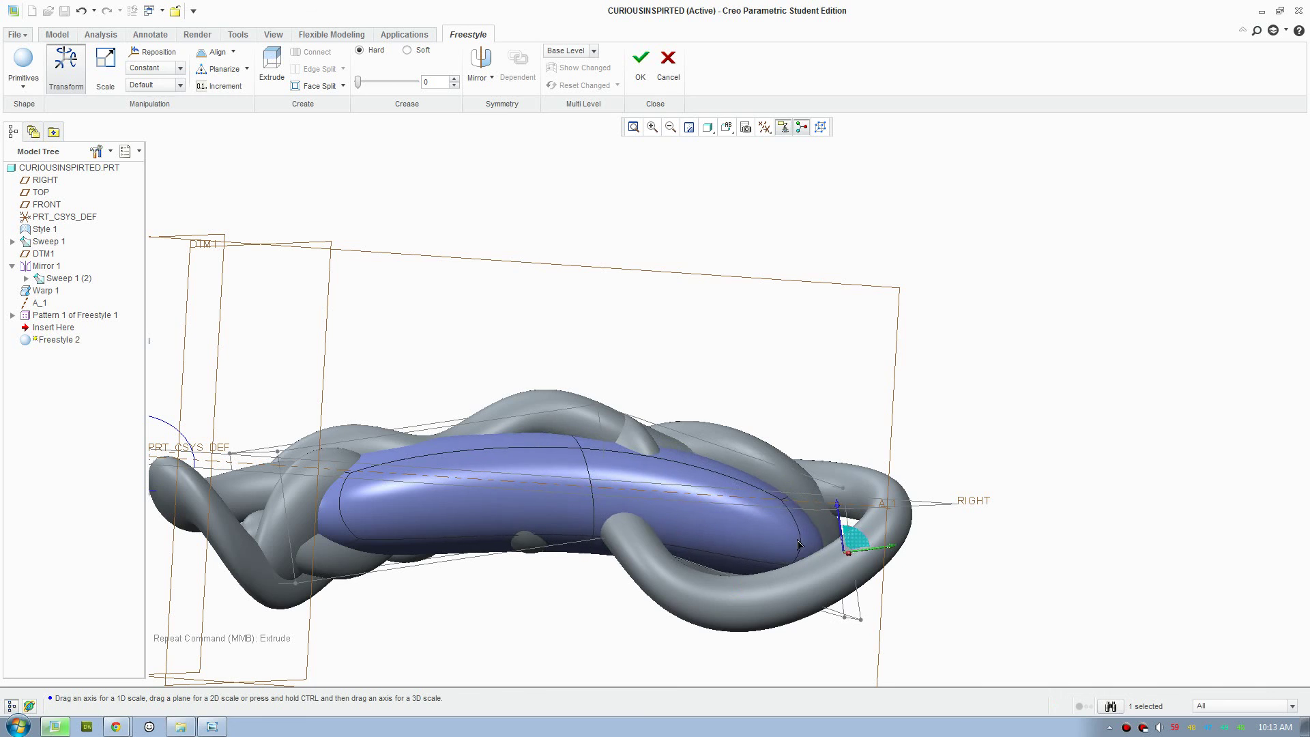
{"action": "middle_click_drag", "start_coordinate": [555, 498], "coordinate": [587, 488]}
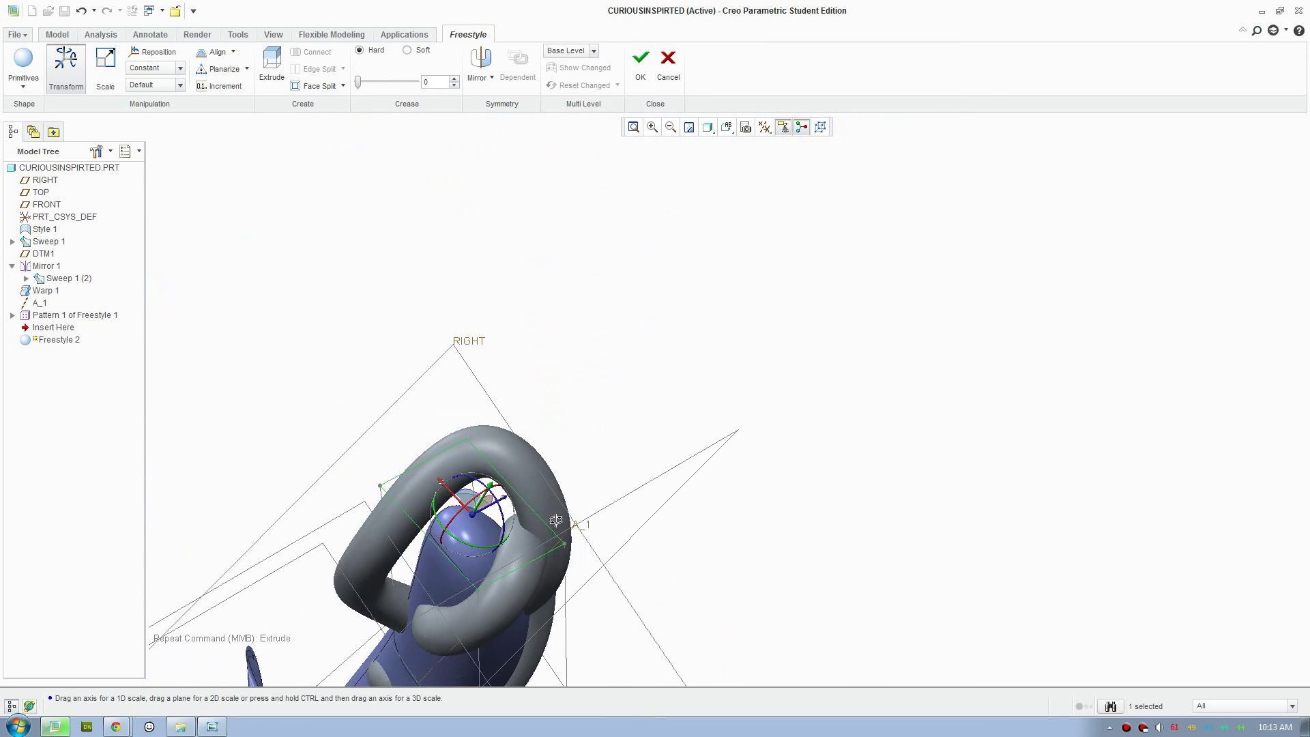
Scale up the extruded end face to thicken the body's outer end inside the braid loop.
{"action": "left_click", "coordinate": [105, 67]}
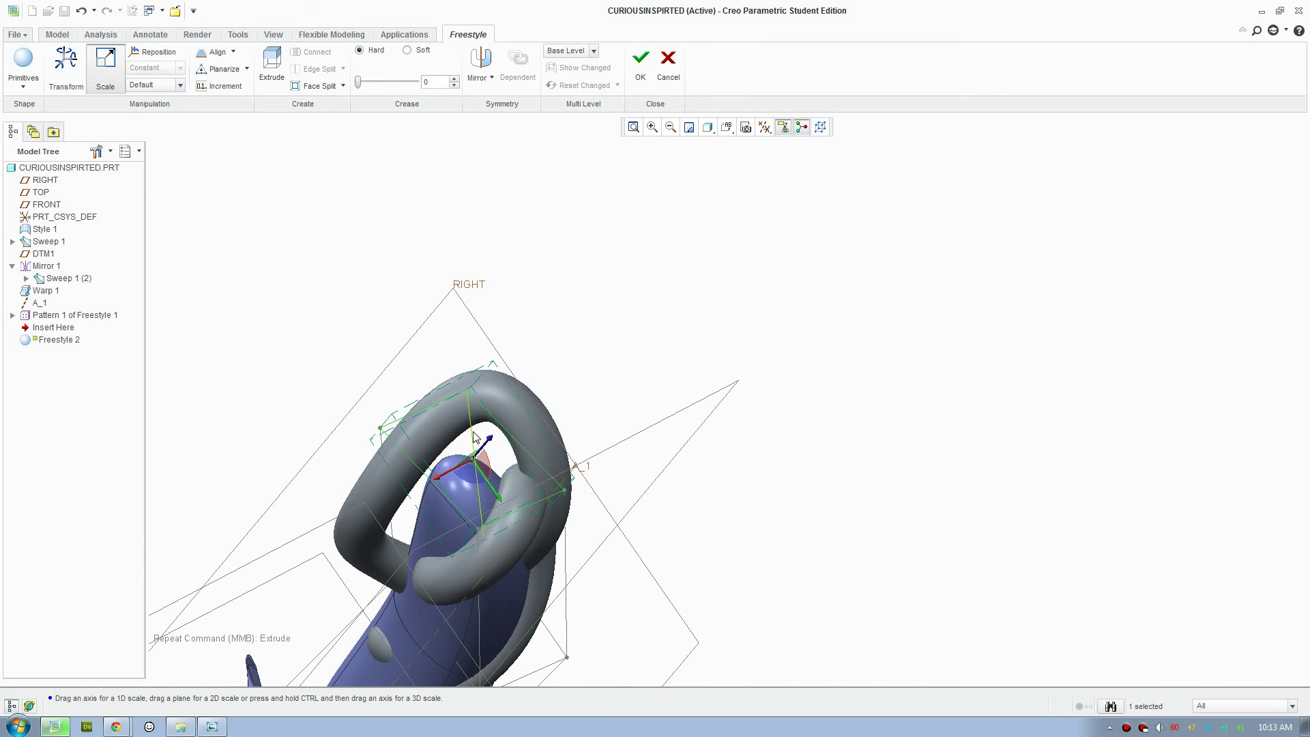
{"action": "left_click_drag", "start_coordinate": [482, 496], "coordinate": [508, 530]}
{"action": "middle_click_drag", "start_coordinate": [491, 444], "coordinate": [477, 542]}
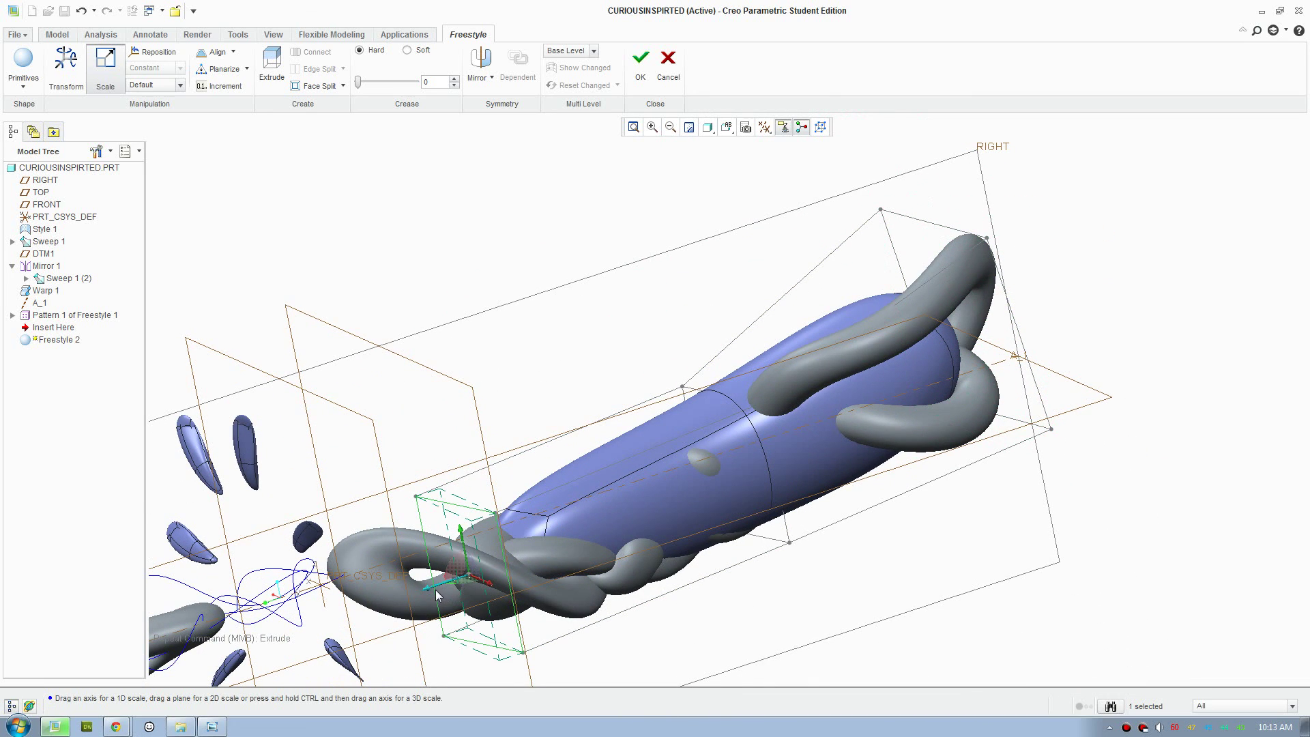
Extrude the Freestyle body's end face once more toward the coordinate system and pull the new end face back slightly.
{"action": "middle_click_drag", "start_coordinate": [505, 595], "coordinate": [488, 576]}
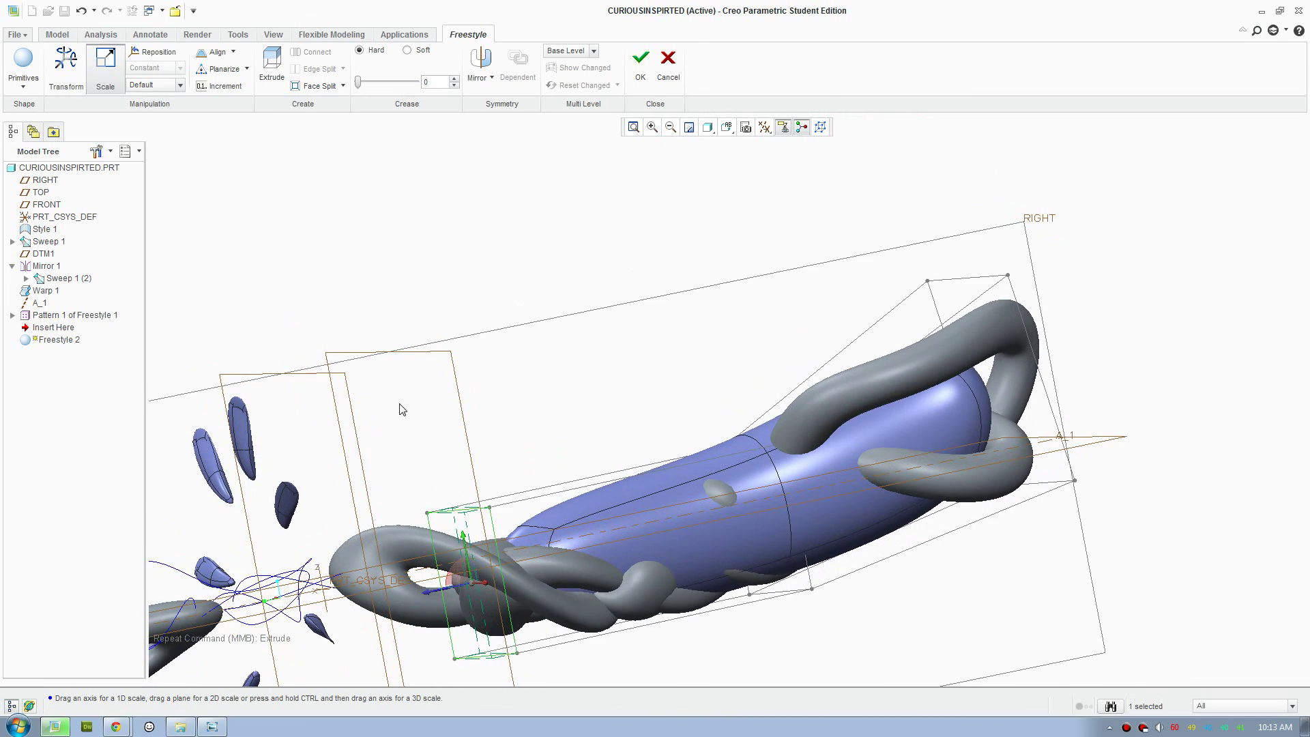
{"action": "left_click", "coordinate": [271, 68]}
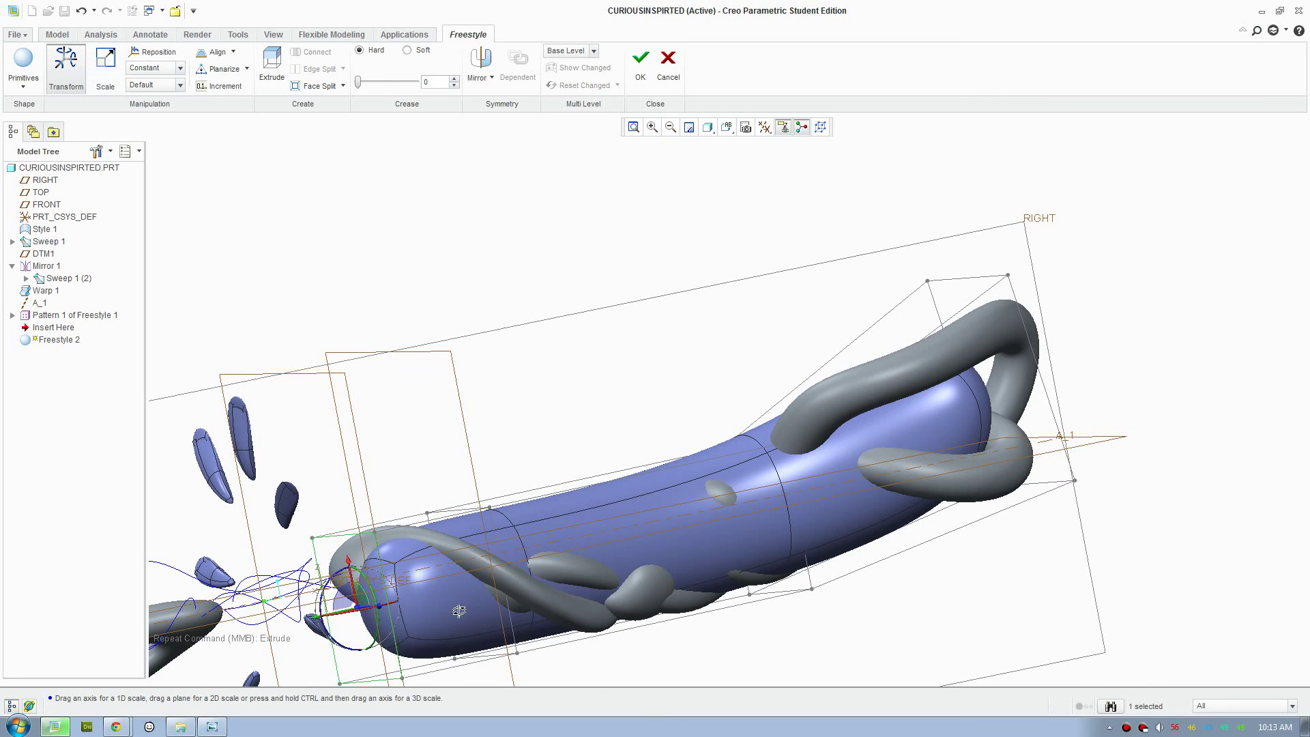
{"action": "middle_click_drag", "start_coordinate": [440, 587], "coordinate": [393, 529]}
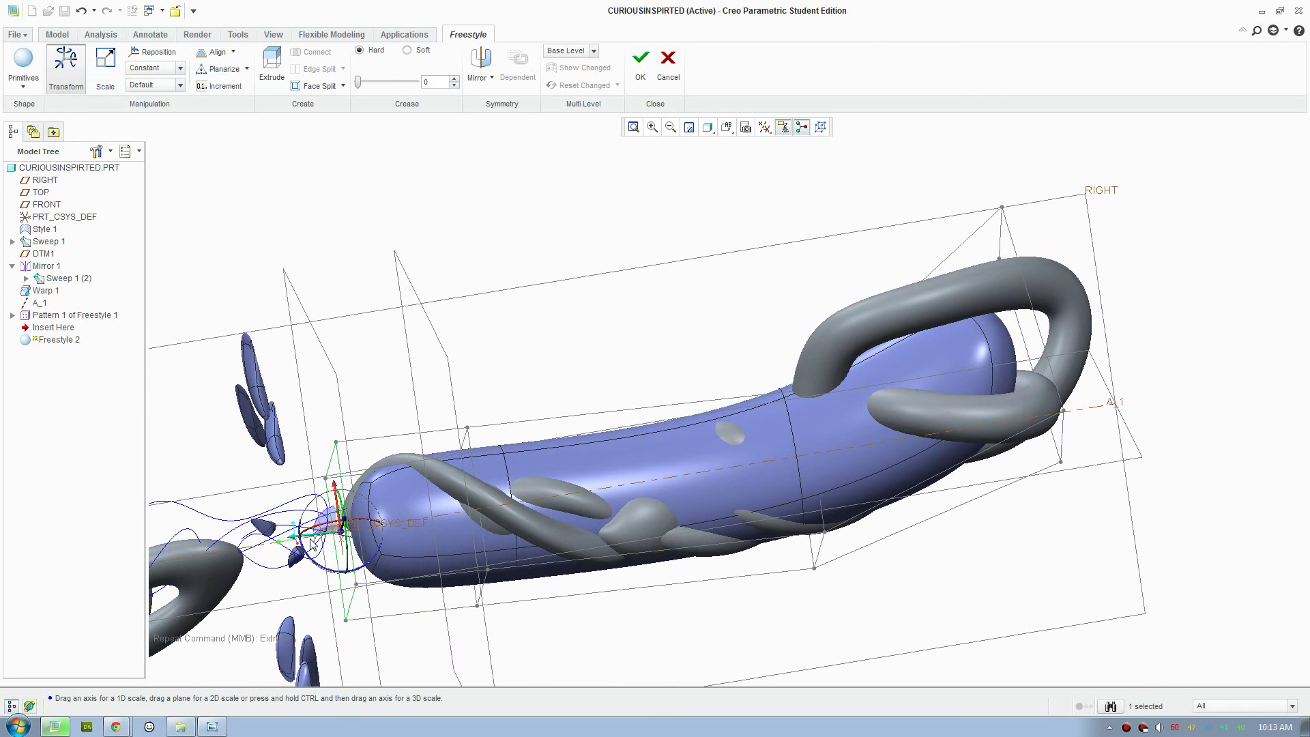
{"action": "left_click_drag", "start_coordinate": [335, 540], "coordinate": [354, 540]}
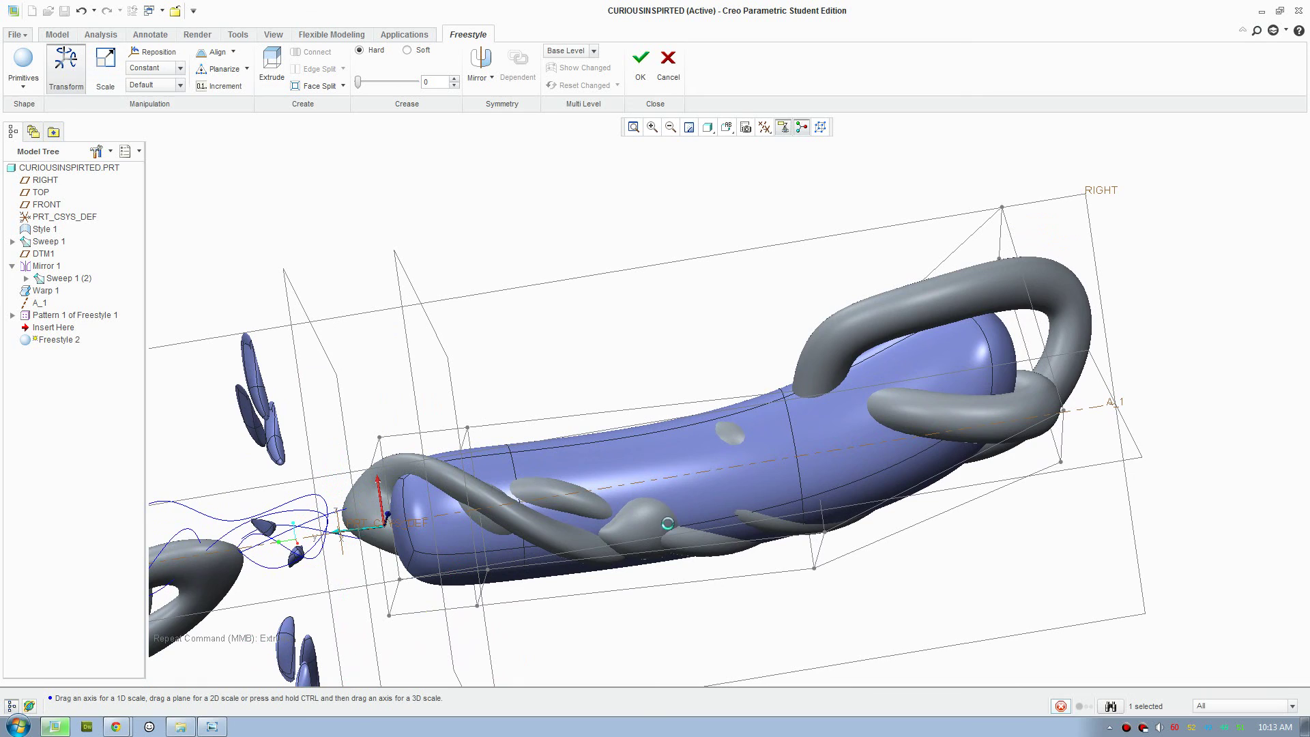
Scale down the newly extruded end face to taper the Freestyle body's end inside the braid loop.
{"action": "middle_click_drag", "start_coordinate": [616, 543], "coordinate": [580, 526]}
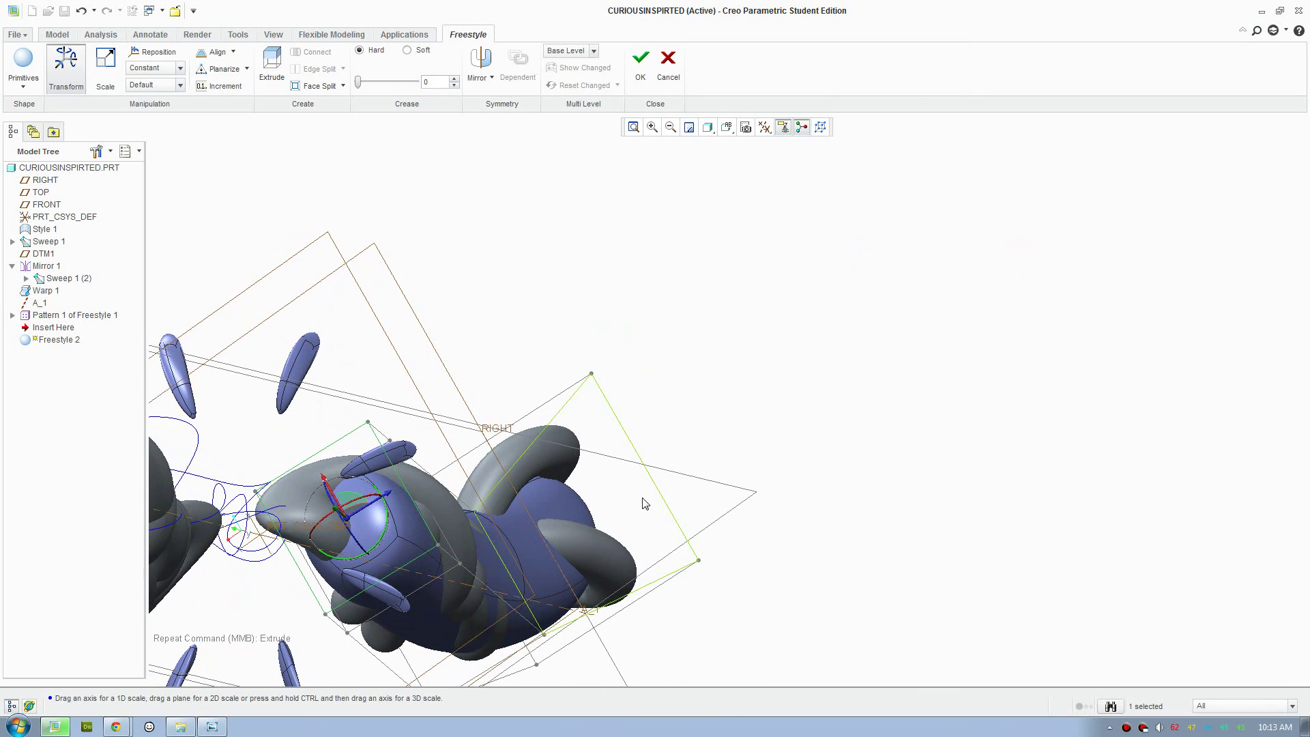
{"action": "left_click", "coordinate": [115, 70]}
{"action": "left_click_drag", "start_coordinate": [367, 528], "coordinate": [335, 423]}
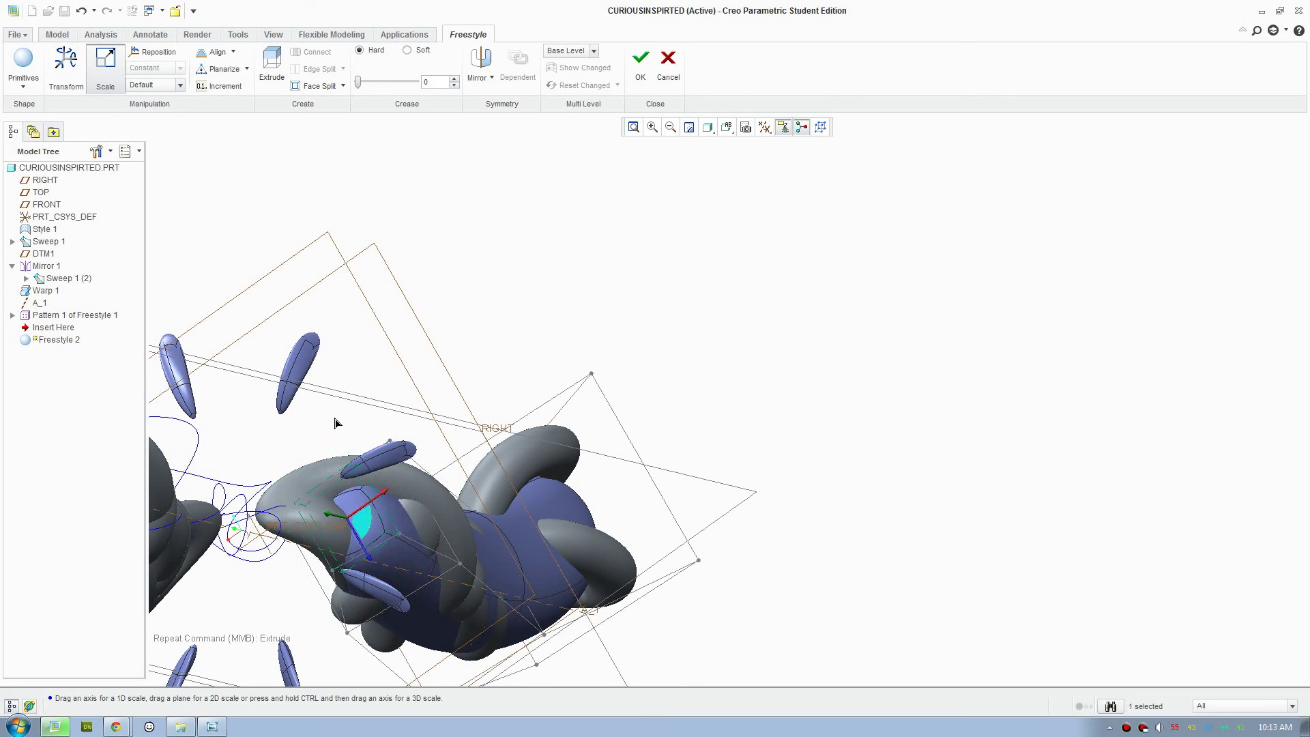
Shift the control mesh section next to the tapered end inward along the body, and accept the Freestyle feature.
{"action": "middle_click_drag", "start_coordinate": [462, 576], "coordinate": [470, 421]}
{"action": "middle_click_drag", "start_coordinate": [554, 458], "coordinate": [366, 263]}
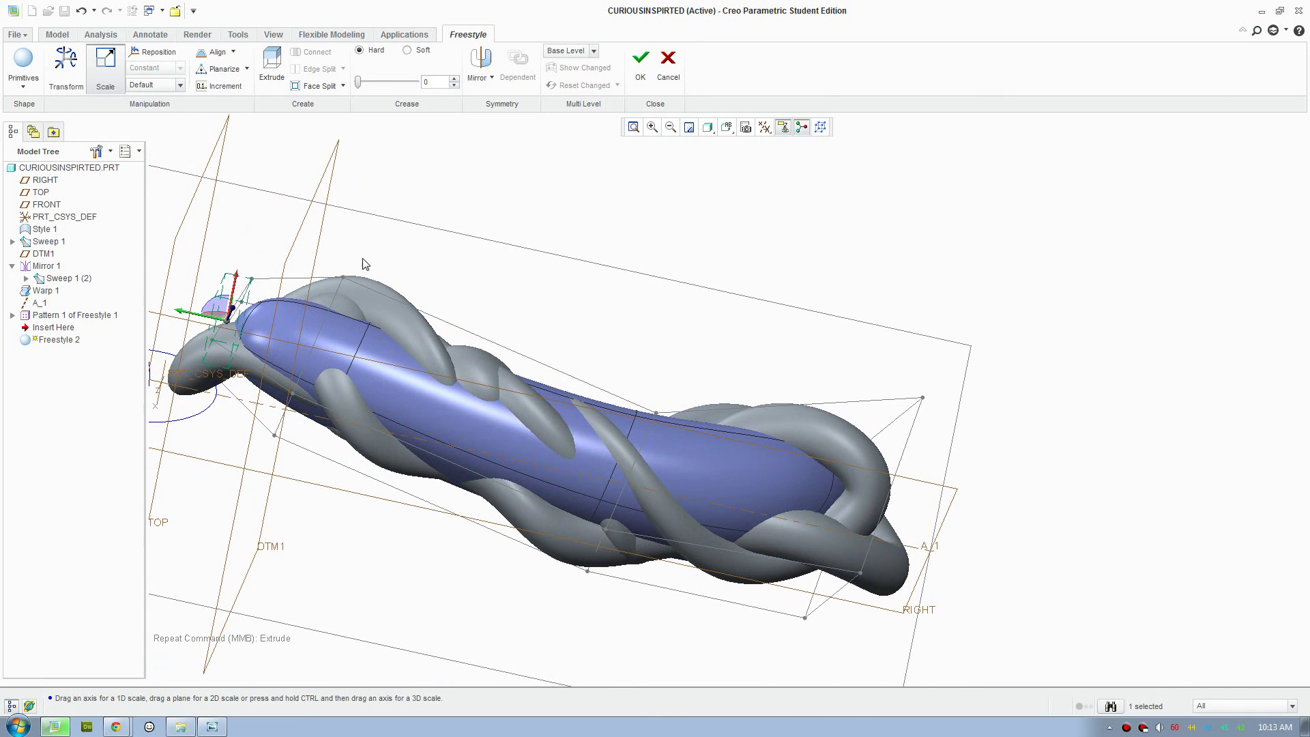
{"action": "left_click_drag", "start_coordinate": [401, 244], "coordinate": [272, 482]}
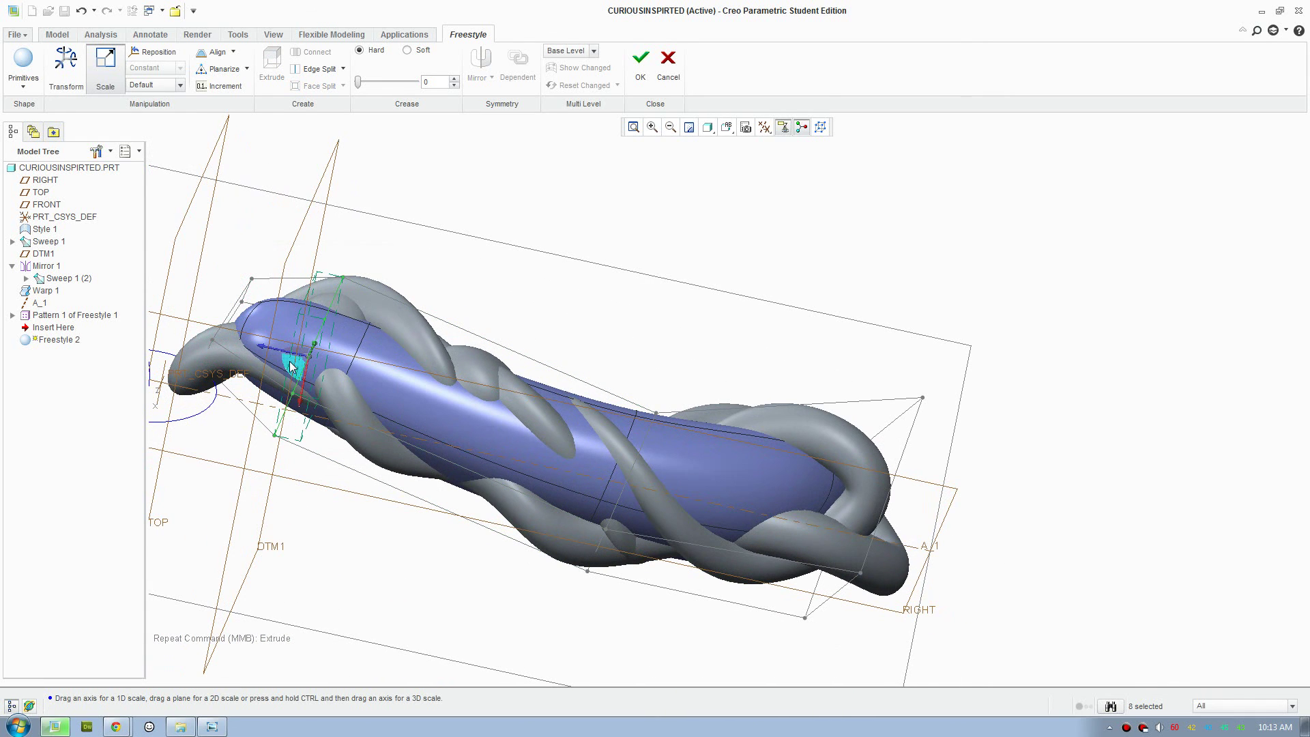
{"action": "left_click_drag", "start_coordinate": [372, 397], "coordinate": [378, 403]}
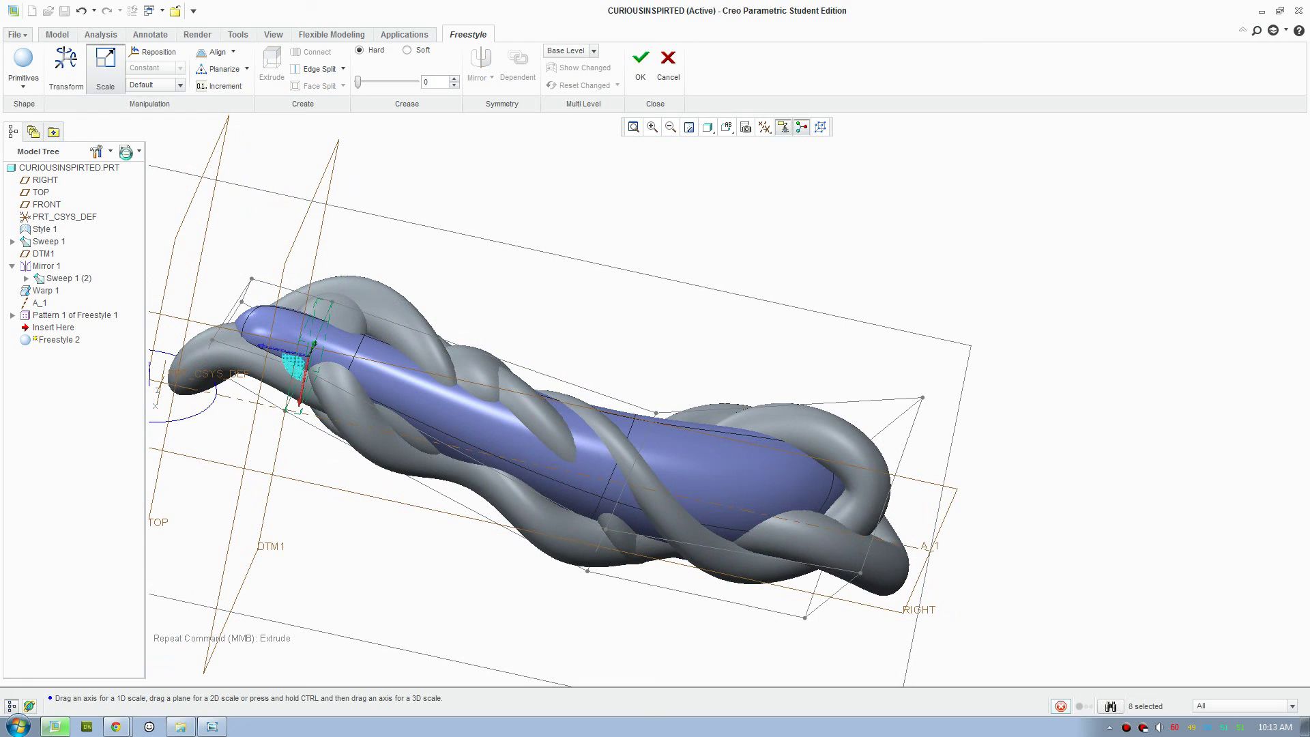
{"action": "key", "text": "ctrl+z"}
{"action": "left_click", "coordinate": [66, 60]}
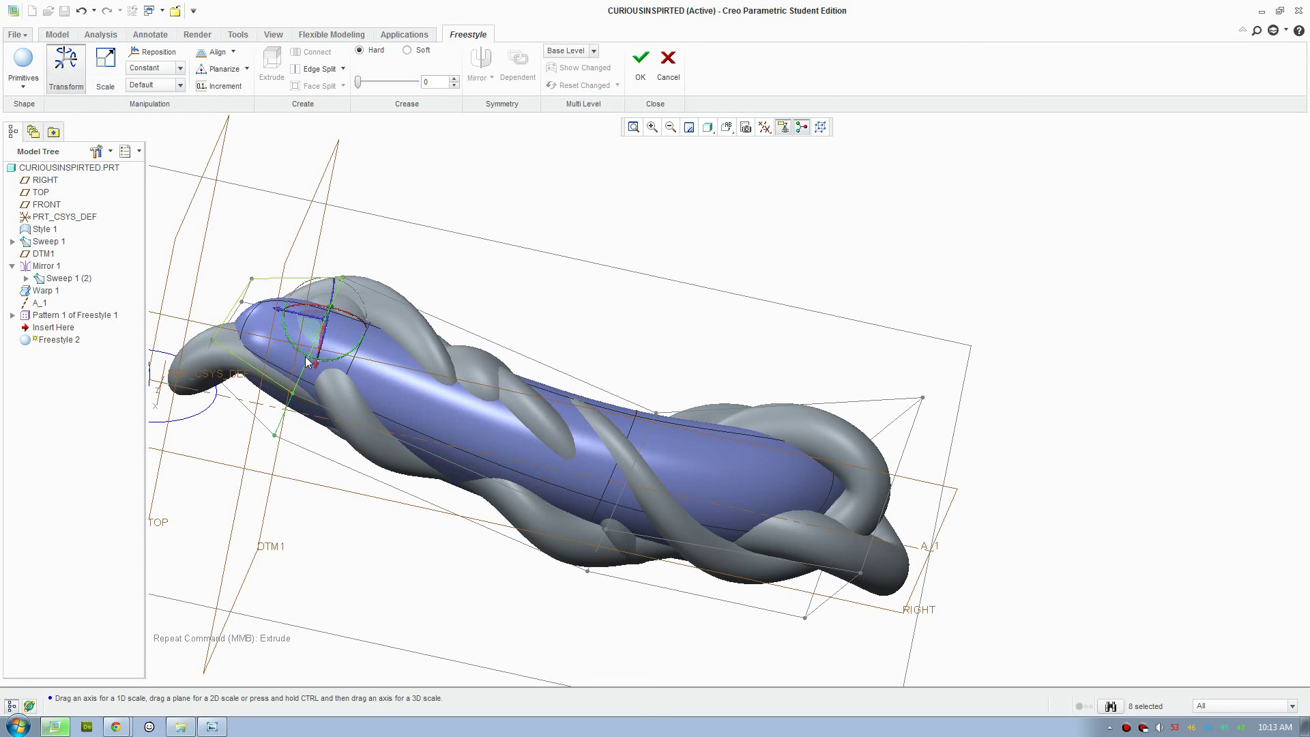
{"action": "left_click_drag", "start_coordinate": [318, 342], "coordinate": [377, 373]}
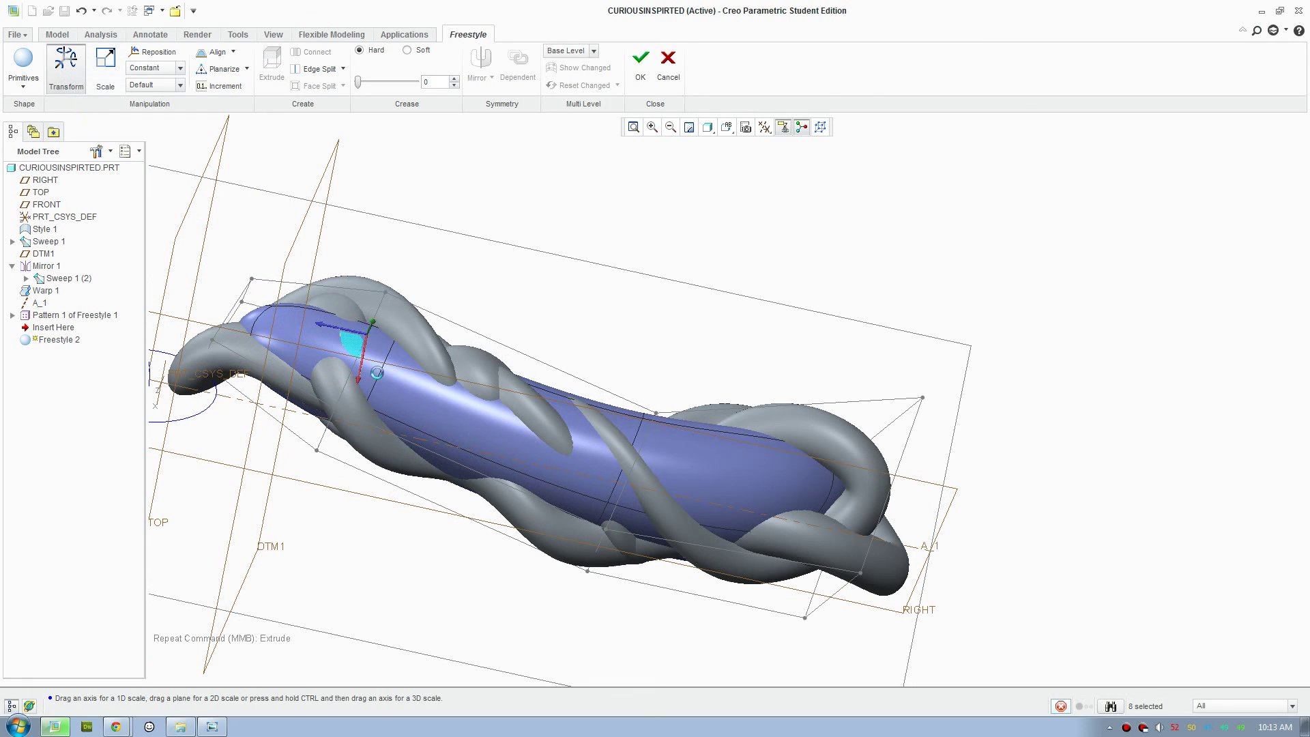
{"action": "middle_click_drag", "start_coordinate": [481, 430], "coordinate": [657, 263]}
{"action": "left_click", "coordinate": [645, 65]}
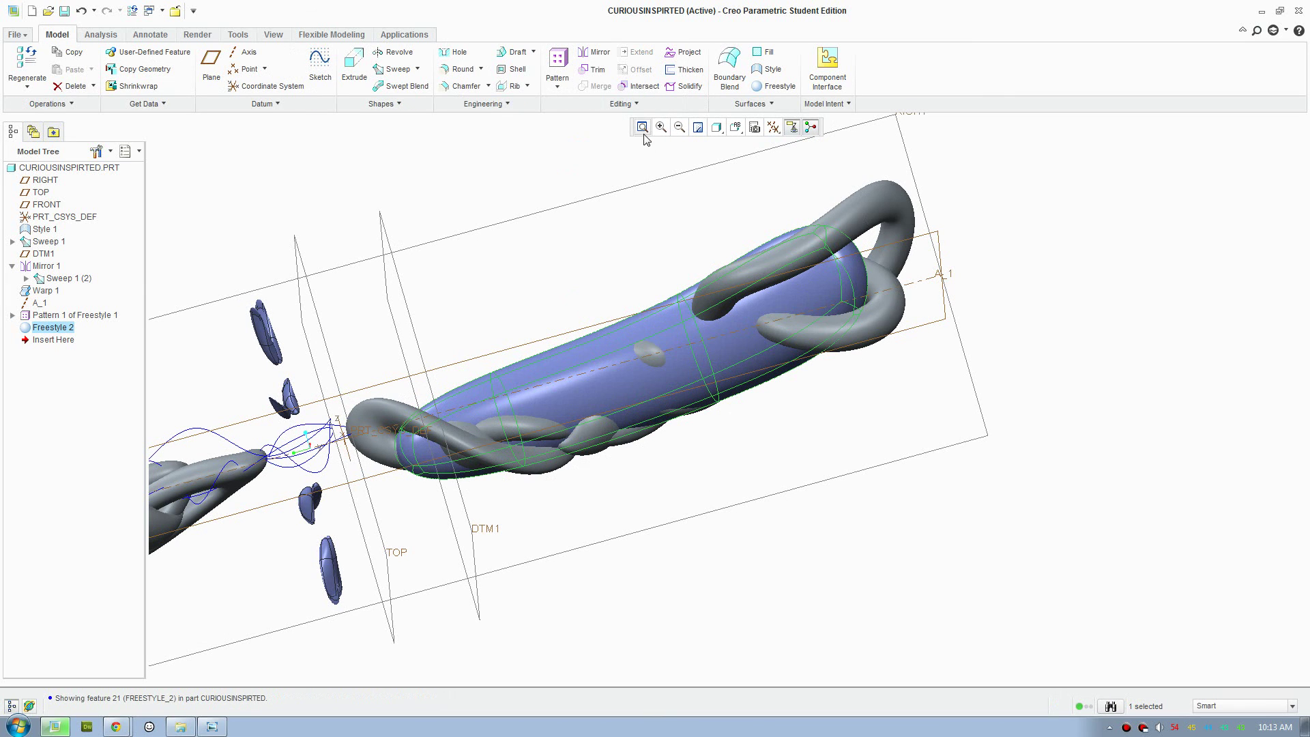
Start a Warp on the second Freestyle body's quilt, using the TOP datum plane as its direction reference.
{"action": "left_click", "coordinate": [638, 105]}
{"action": "left_click", "coordinate": [628, 166]}
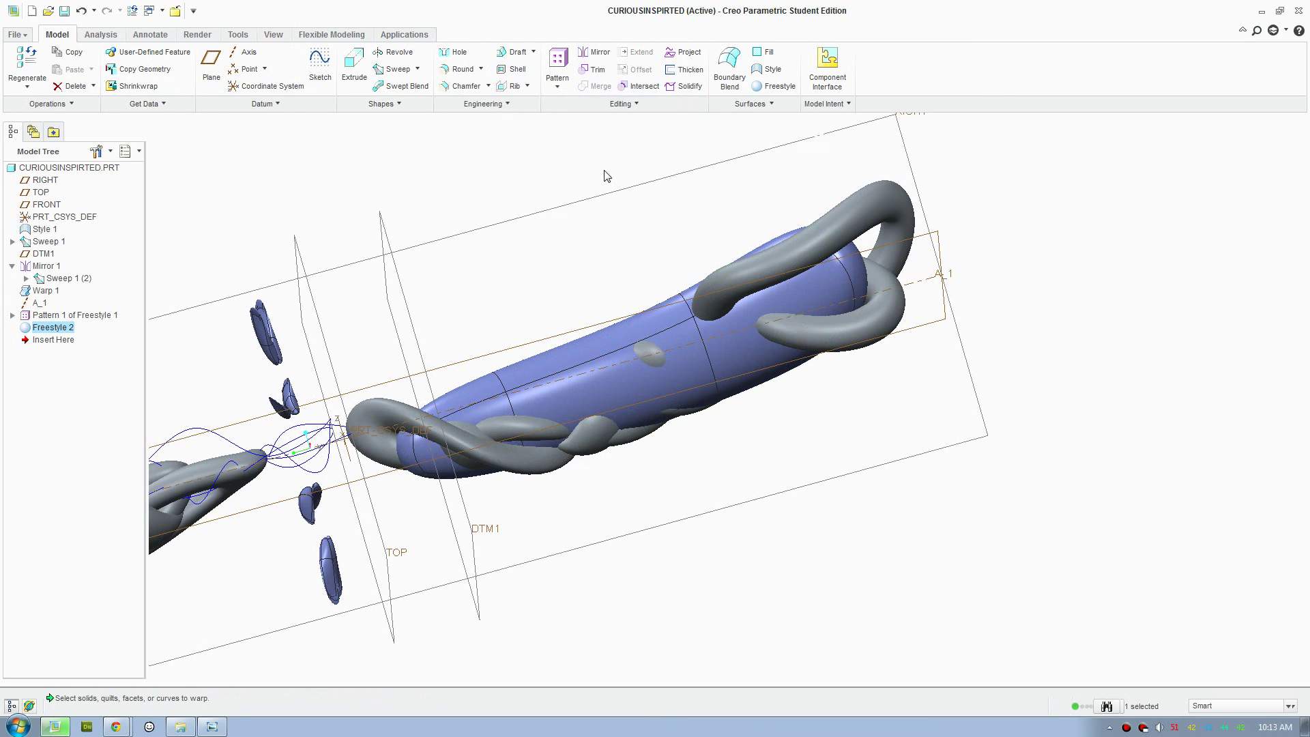
{"action": "left_click", "coordinate": [549, 379]}
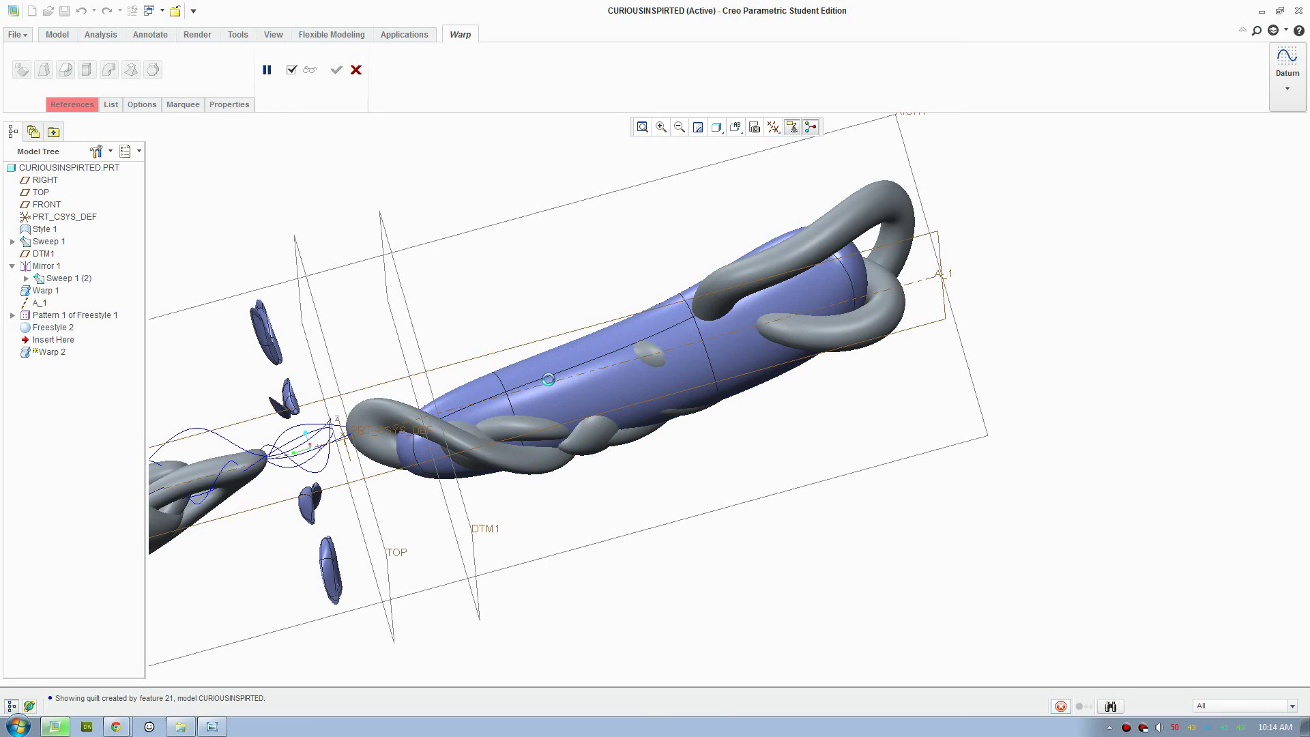
{"action": "left_click", "coordinate": [73, 105]}
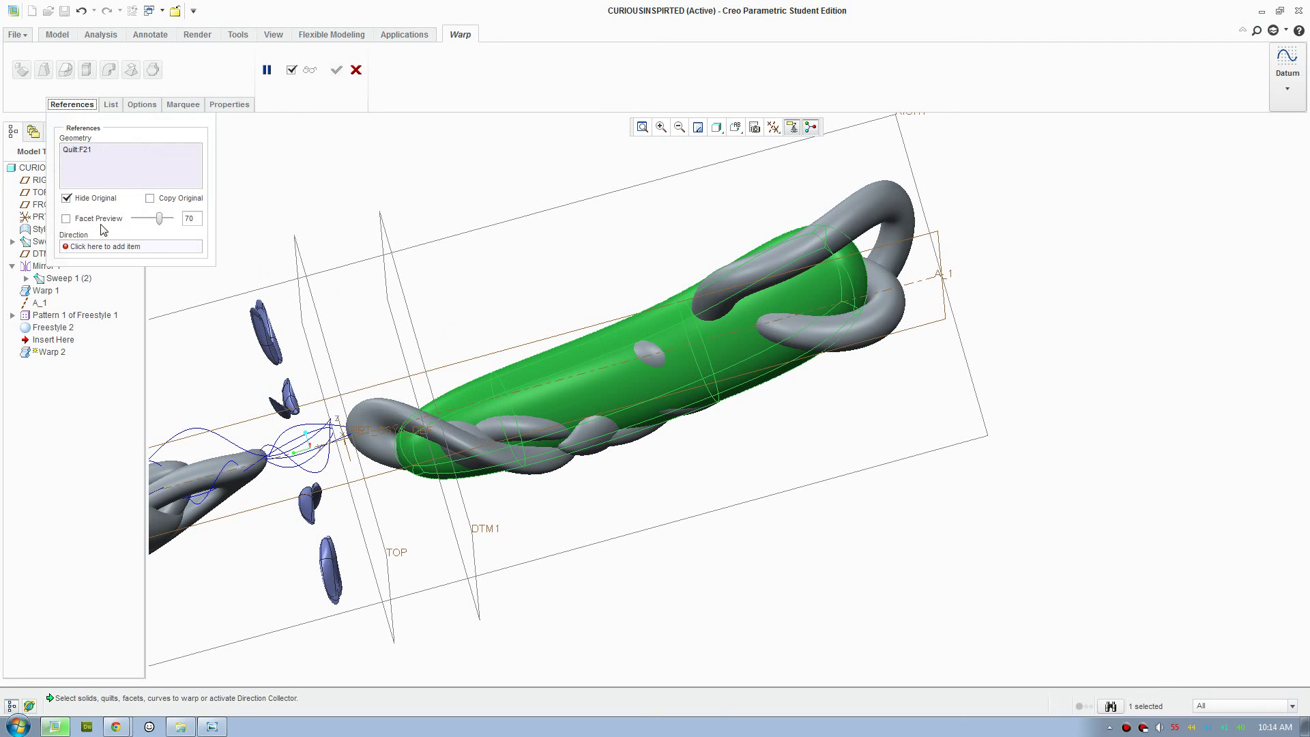
{"action": "left_click", "coordinate": [110, 247]}
{"action": "middle_click_drag", "start_coordinate": [424, 389], "coordinate": [398, 407]}
{"action": "left_click", "coordinate": [348, 312]}
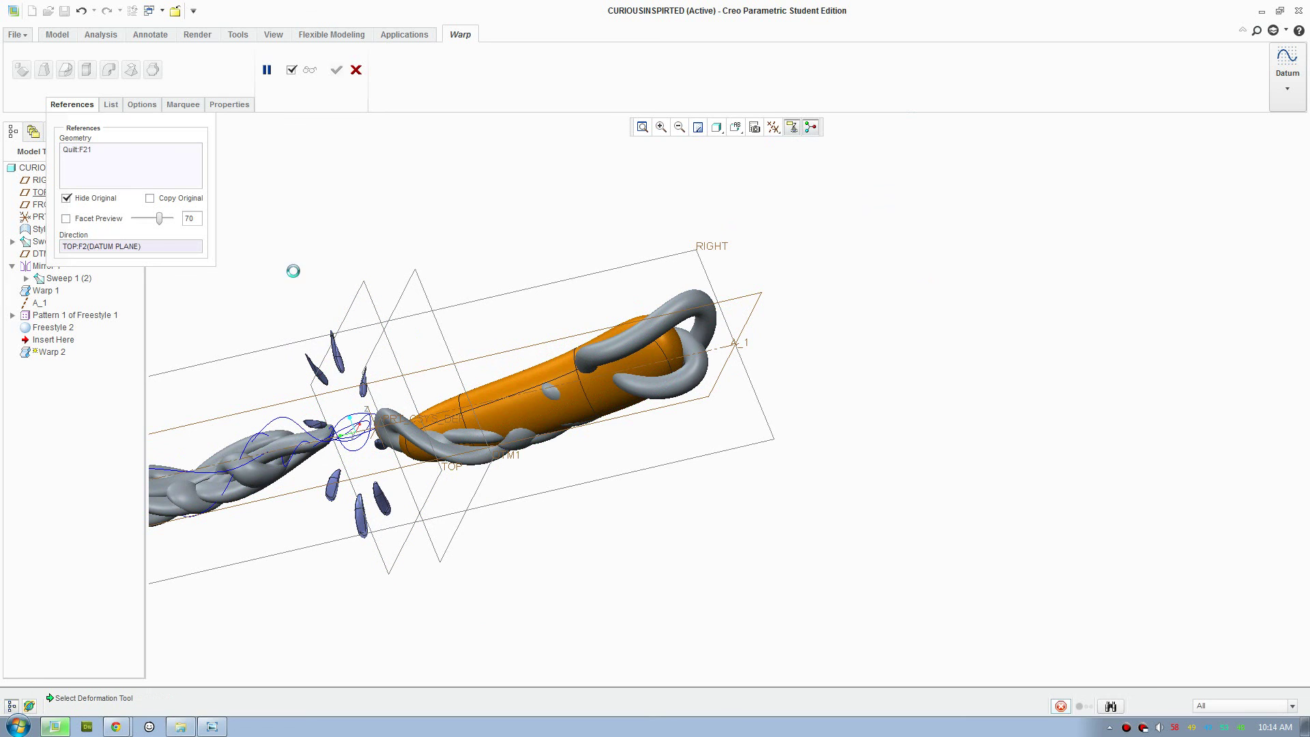
Twist the quilt to an angle of 443 so it winds around the braid strands, and accept the Warp.
{"action": "left_click", "coordinate": [130, 69]}
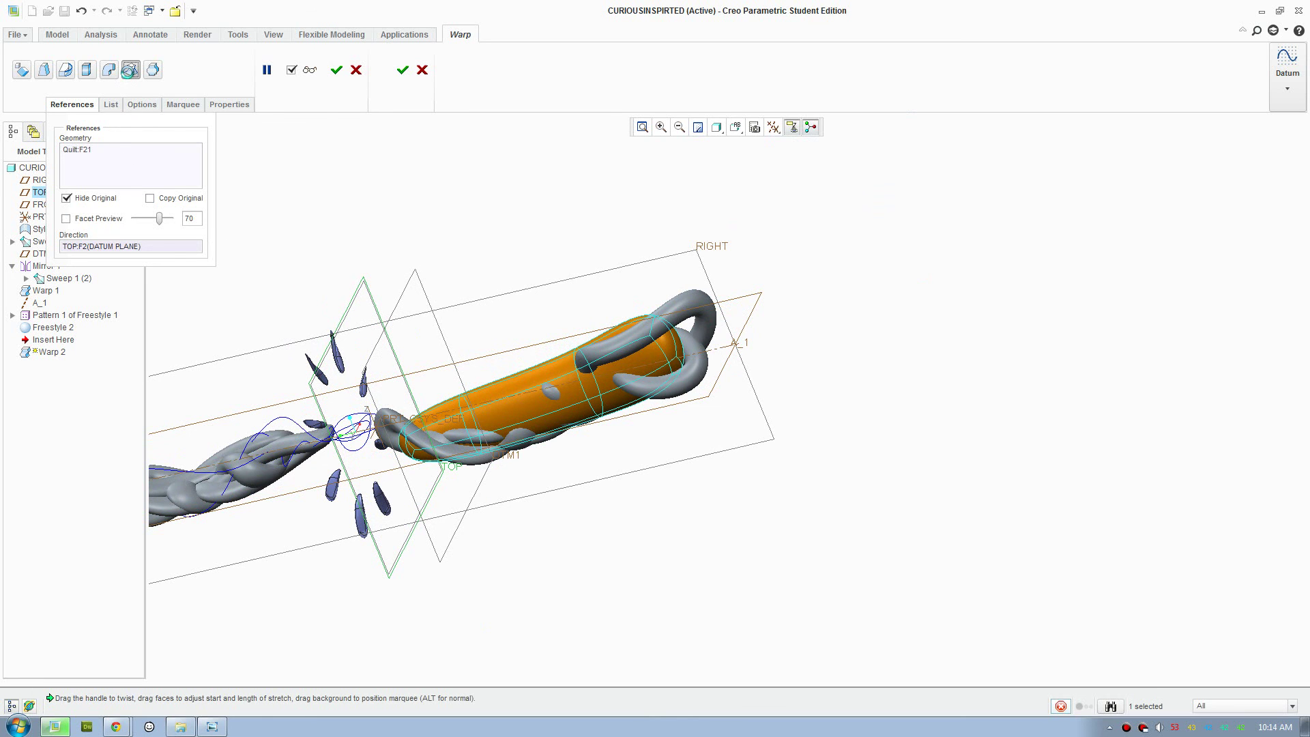
{"action": "middle_click_drag", "start_coordinate": [564, 447], "coordinate": [536, 458]}
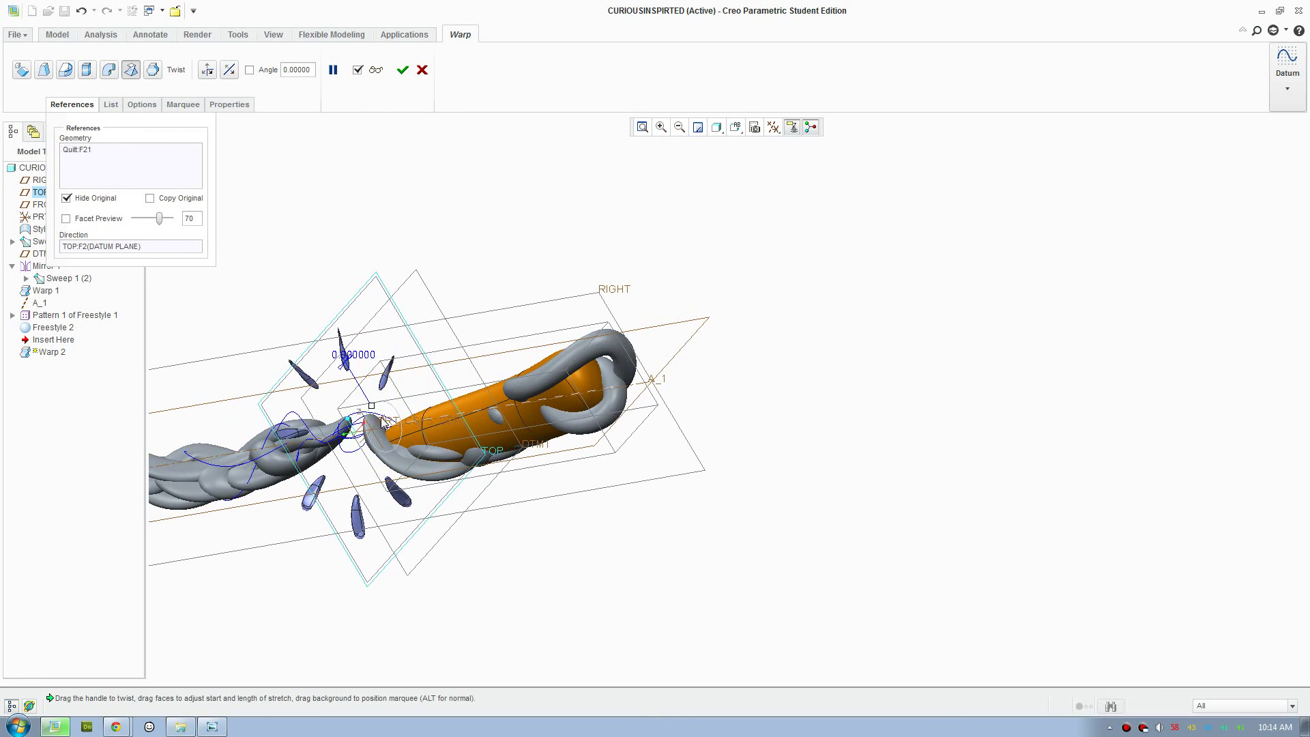
{"action": "scroll", "coordinate": [384, 423], "scroll_direction": "down", "scroll_amount": 2}
{"action": "left_click_drag", "start_coordinate": [385, 394], "coordinate": [387, 397]}
{"action": "middle_click_drag", "start_coordinate": [419, 424], "coordinate": [398, 396]}
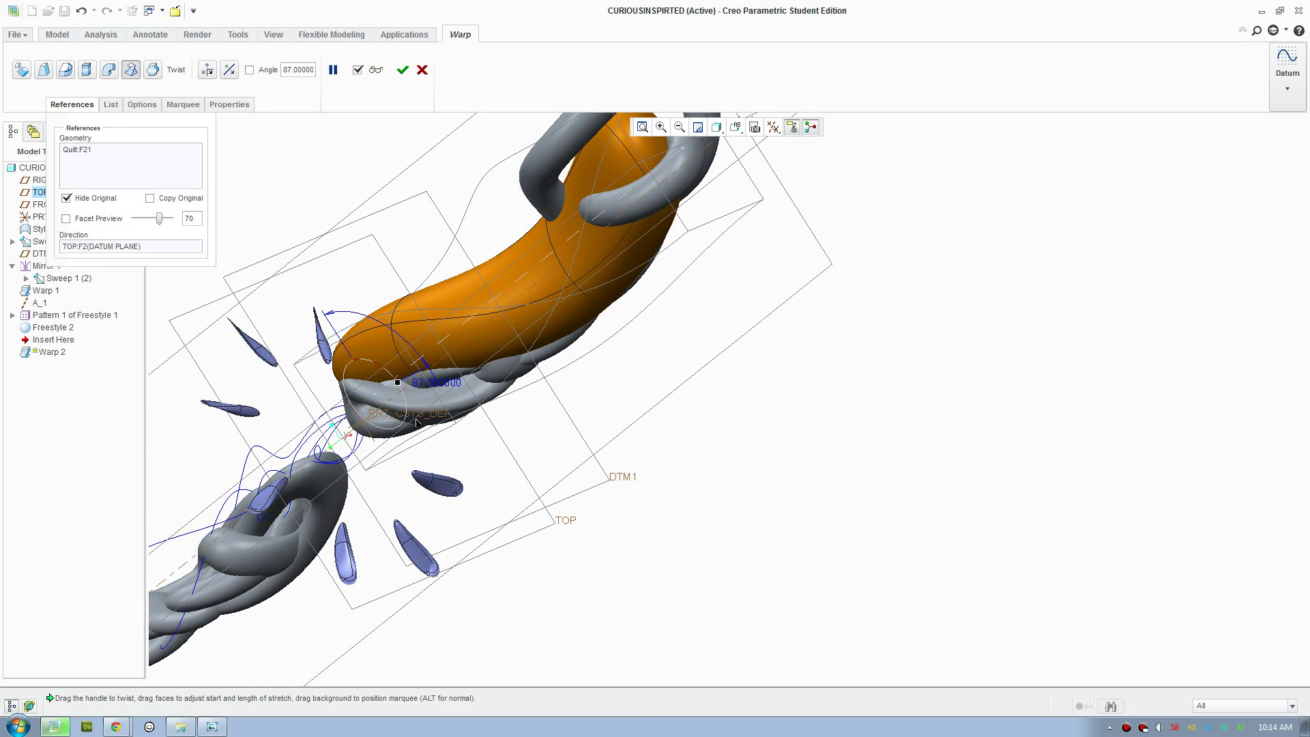
{"action": "left_click_drag", "start_coordinate": [410, 433], "coordinate": [450, 328]}
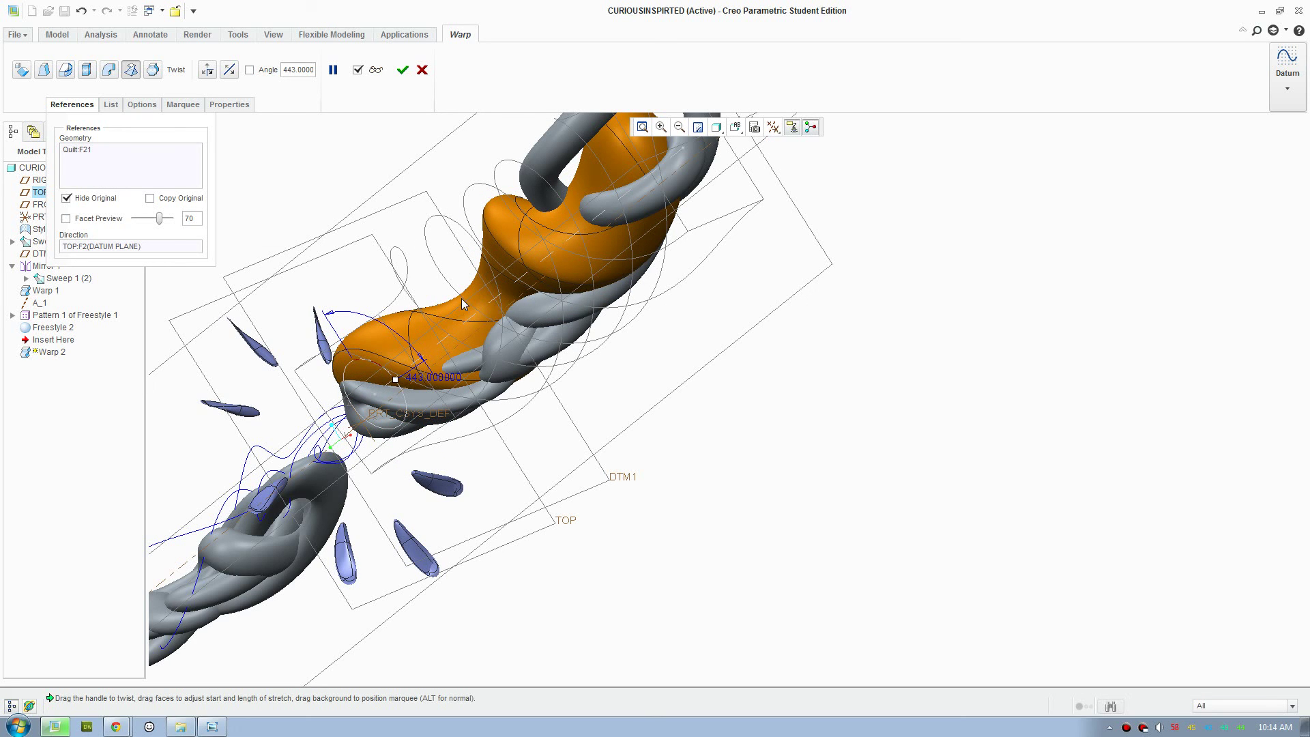
{"action": "middle_click_drag", "start_coordinate": [495, 311], "coordinate": [550, 332]}
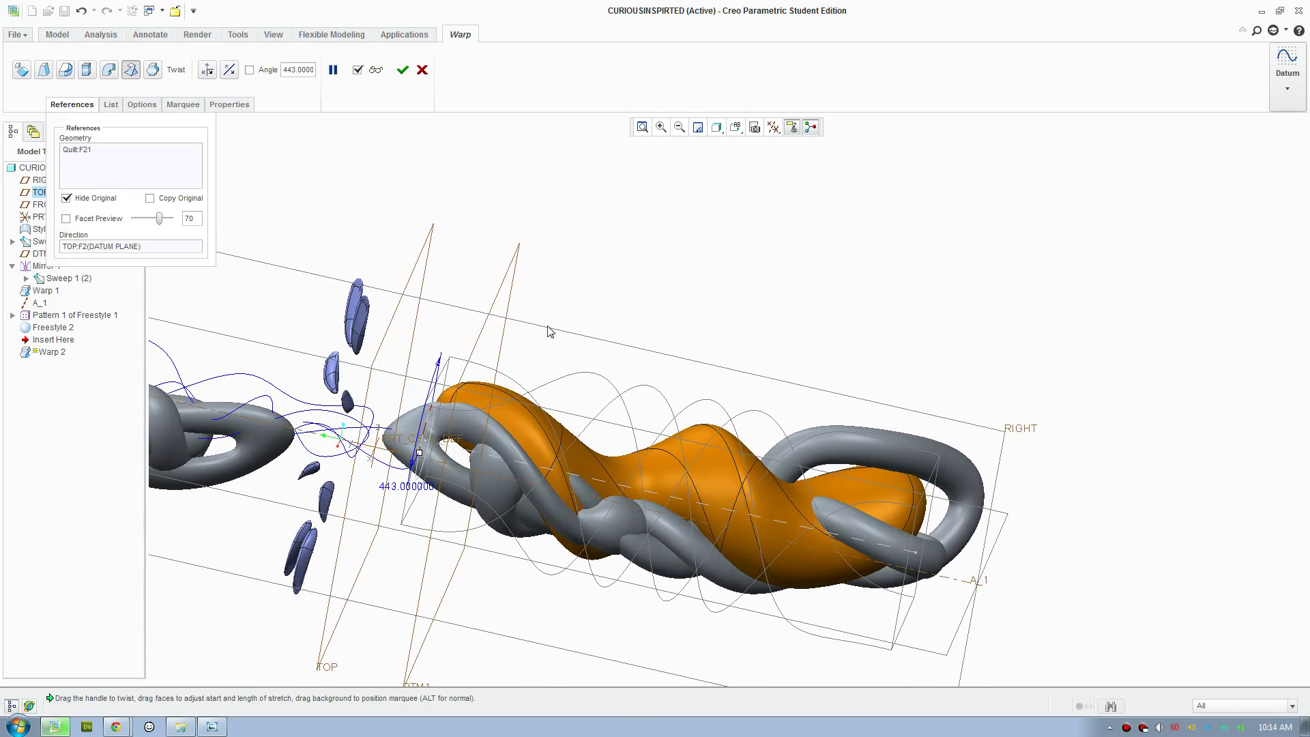
{"action": "left_click", "coordinate": [404, 70]}
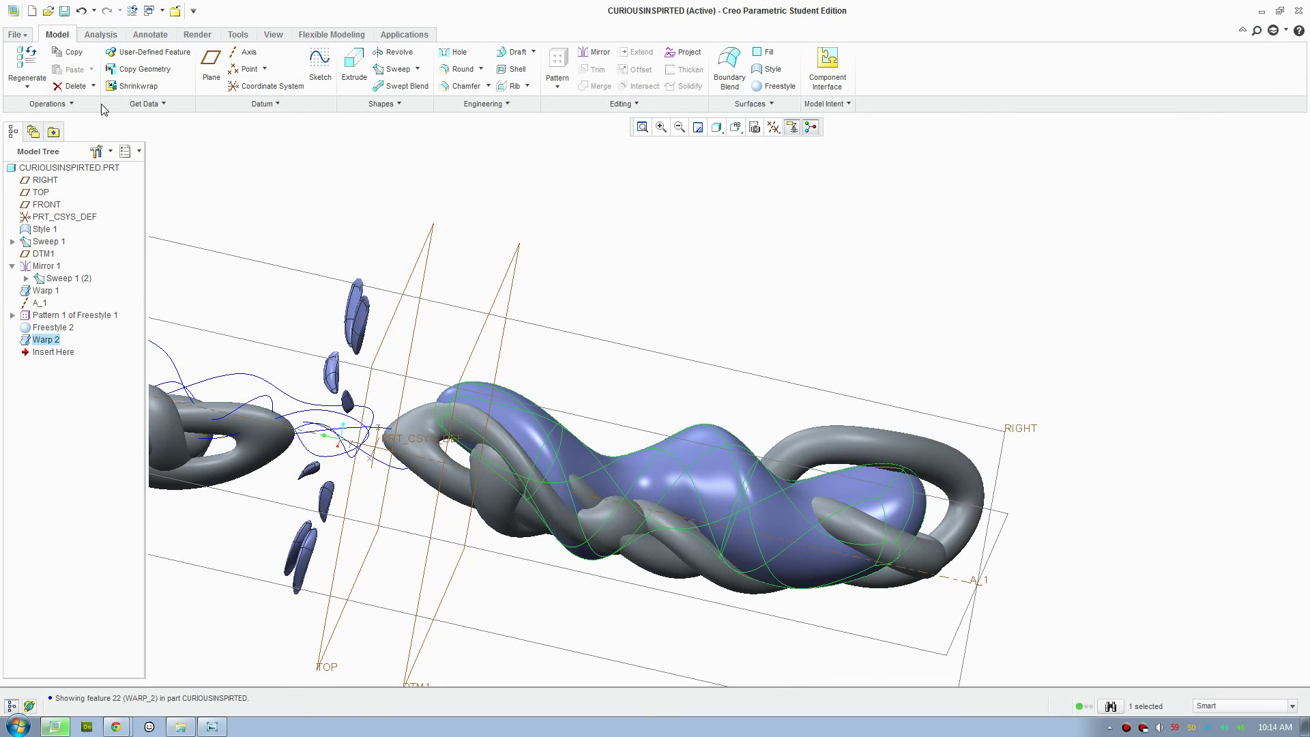
Redefine Freestyle 2 by shifting its whole mesh slightly sideways from the braid axis, and accept the edit.
{"action": "left_click", "coordinate": [53, 329]}
{"action": "right_click", "coordinate": [53, 330]}
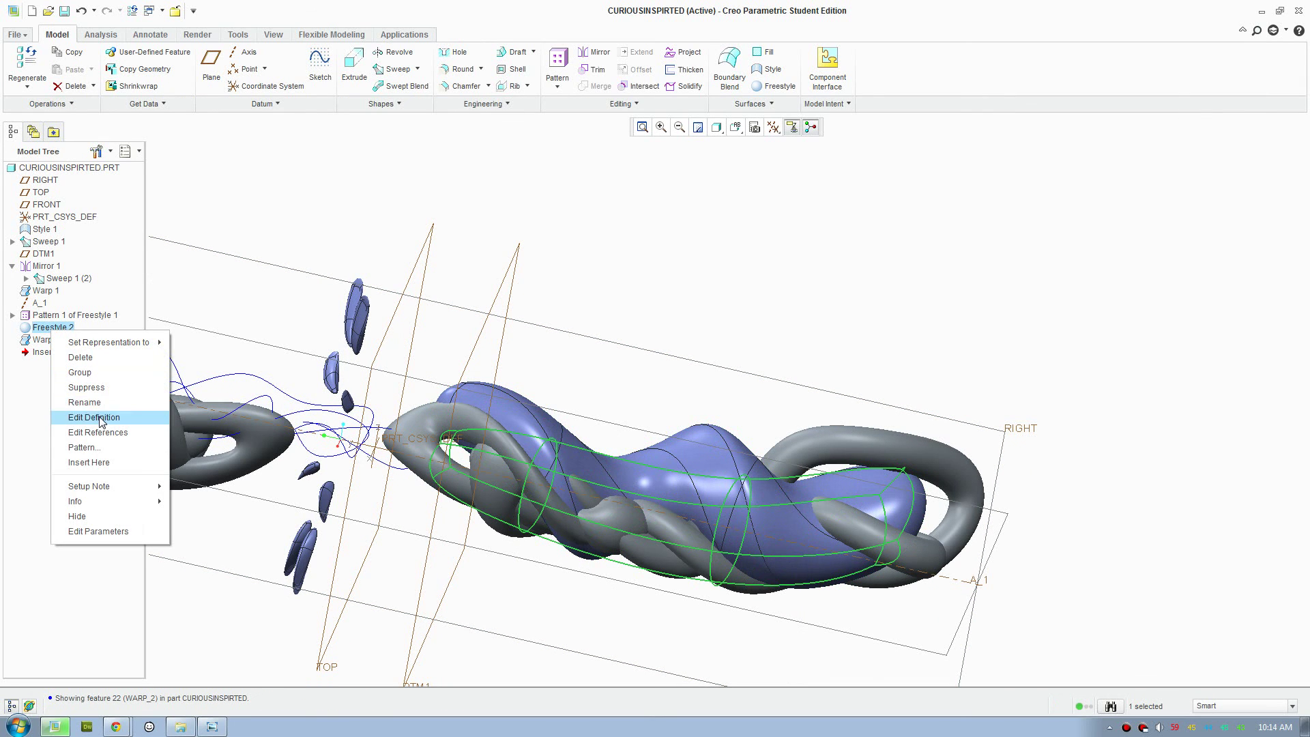
{"action": "left_click", "coordinate": [102, 417]}
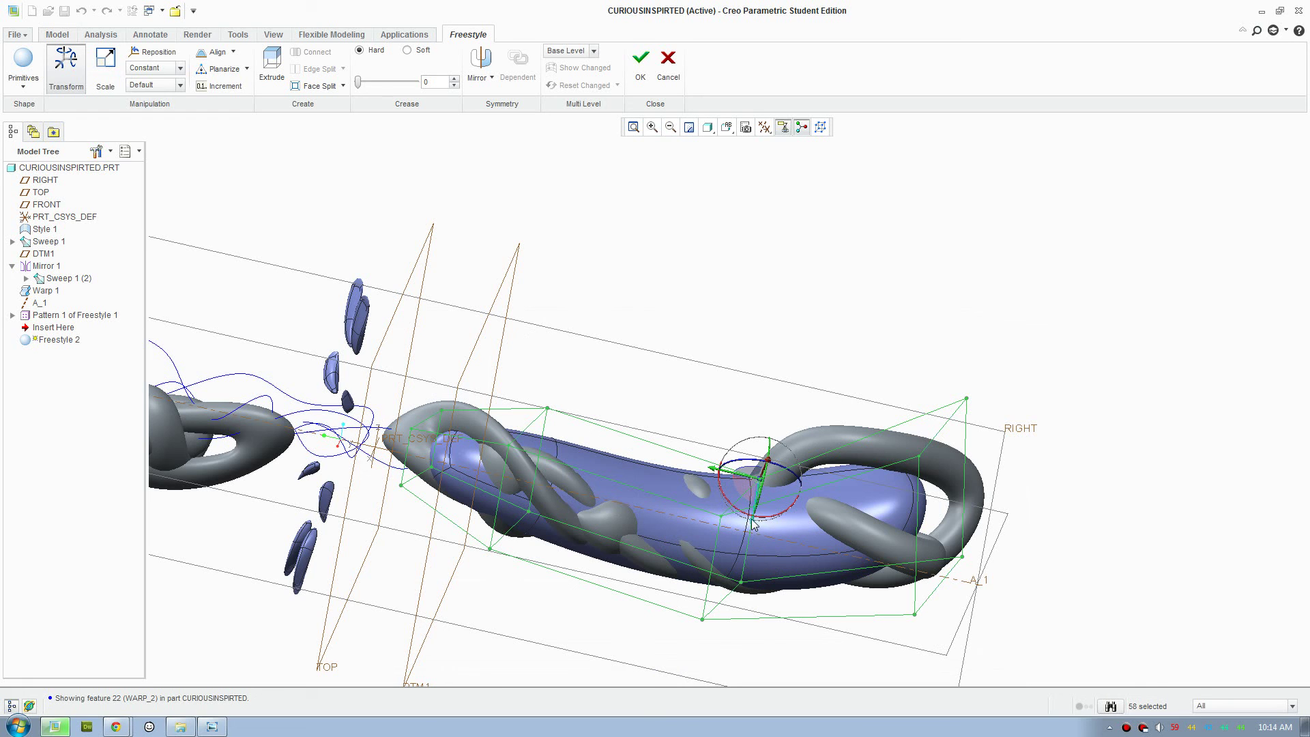
{"action": "left_click_drag", "start_coordinate": [753, 523], "coordinate": [755, 534]}
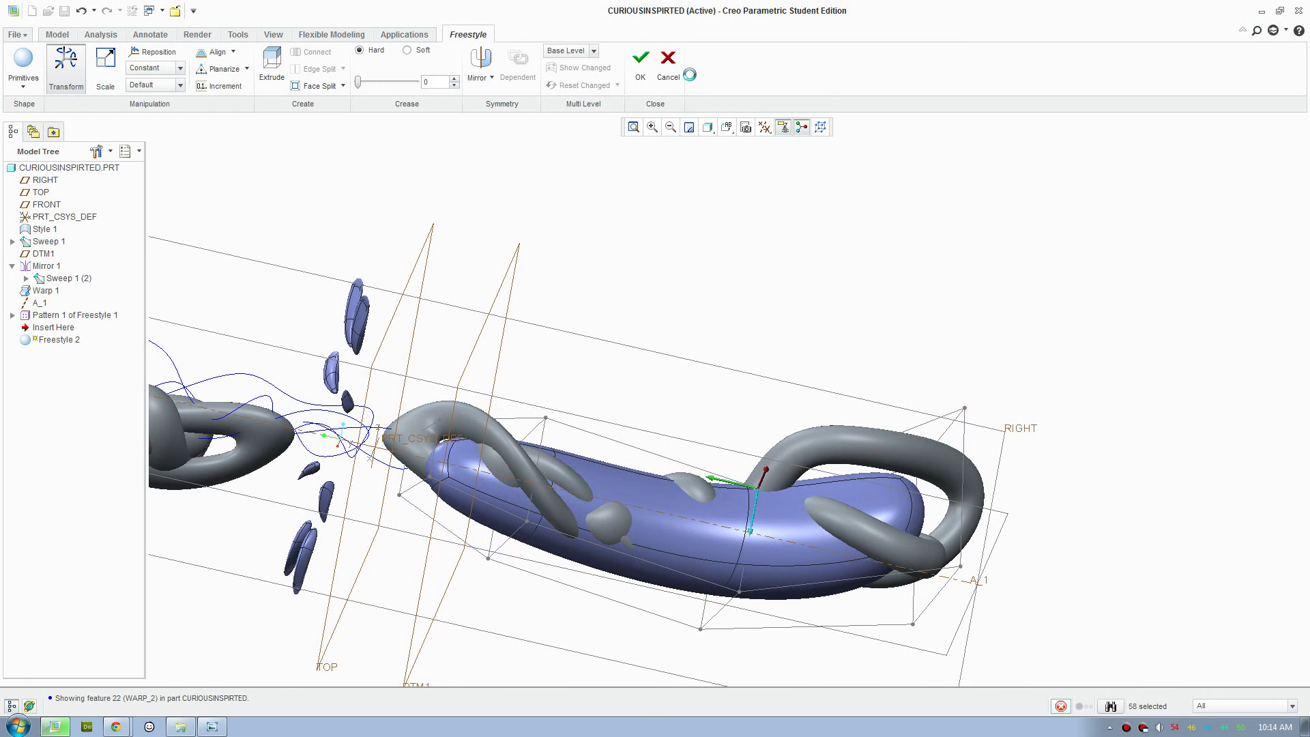
{"action": "left_click", "coordinate": [640, 63]}
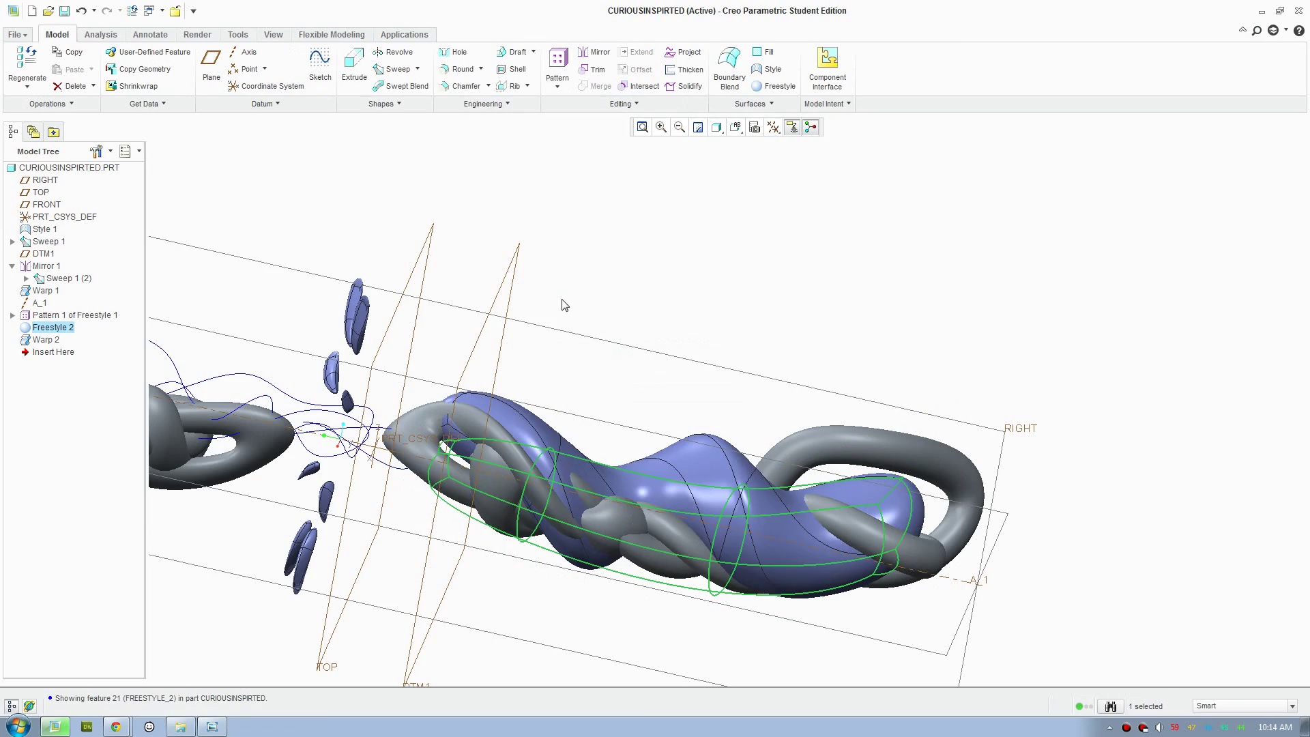
Apply the photolux-studio-soft scene to the model for rendering.
{"action": "middle_click_drag", "start_coordinate": [756, 387], "coordinate": [716, 430]}
{"action": "scroll", "coordinate": [644, 383], "scroll_direction": "up", "scroll_amount": 3}
{"action": "scroll", "coordinate": [694, 444], "scroll_direction": "up", "scroll_amount": 2}
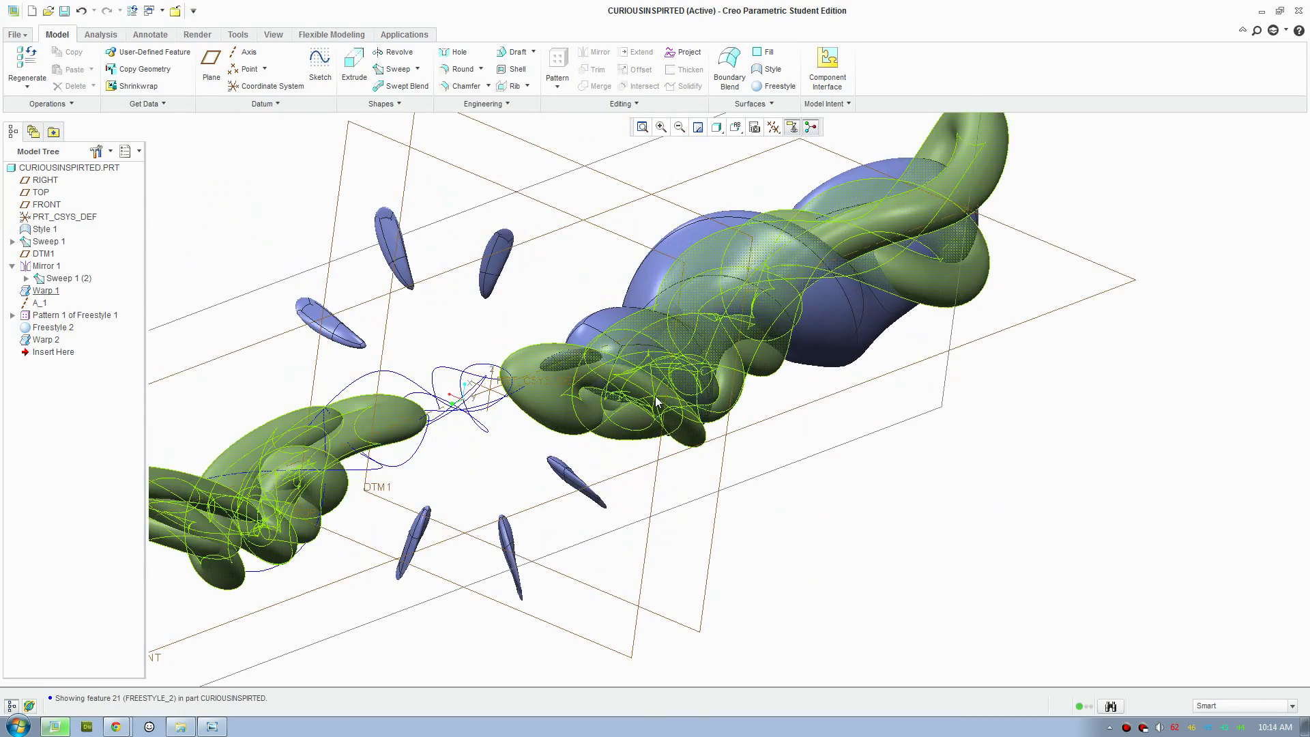
{"action": "middle_click_drag", "start_coordinate": [702, 474], "coordinate": [623, 299]}
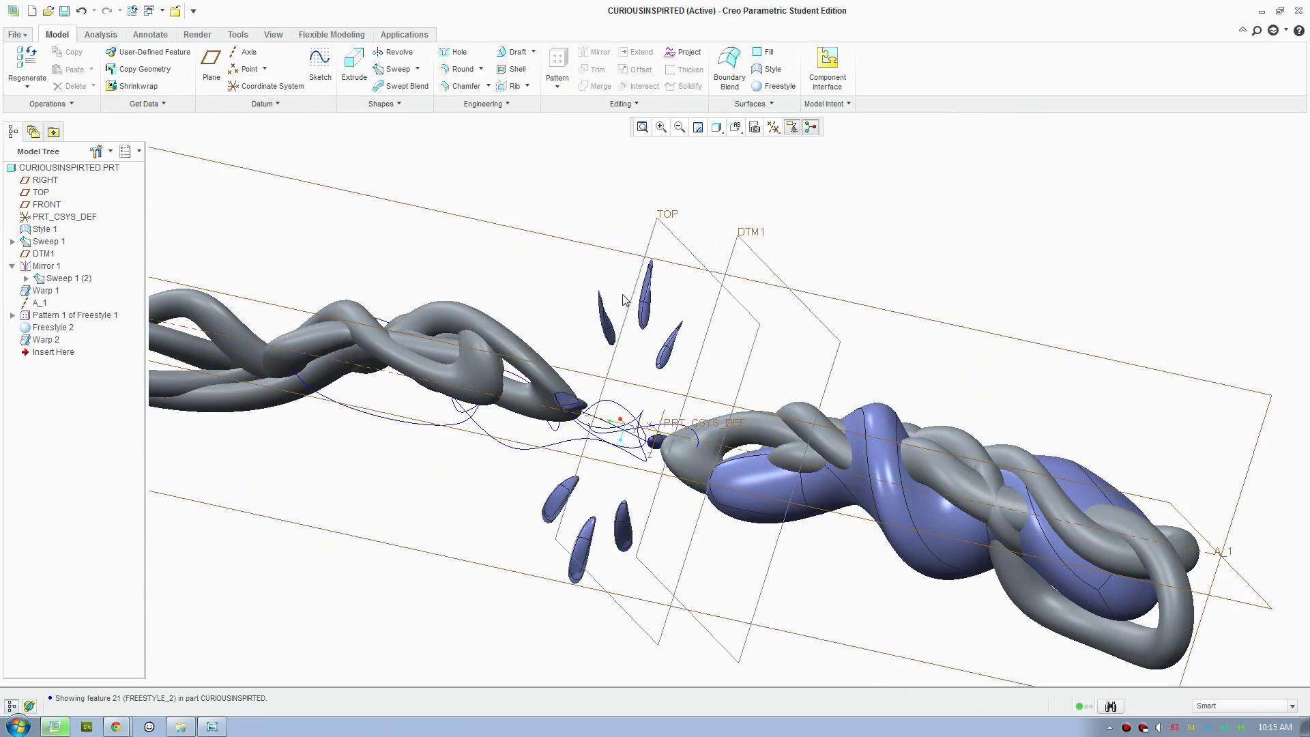
{"action": "left_click", "coordinate": [198, 34]}
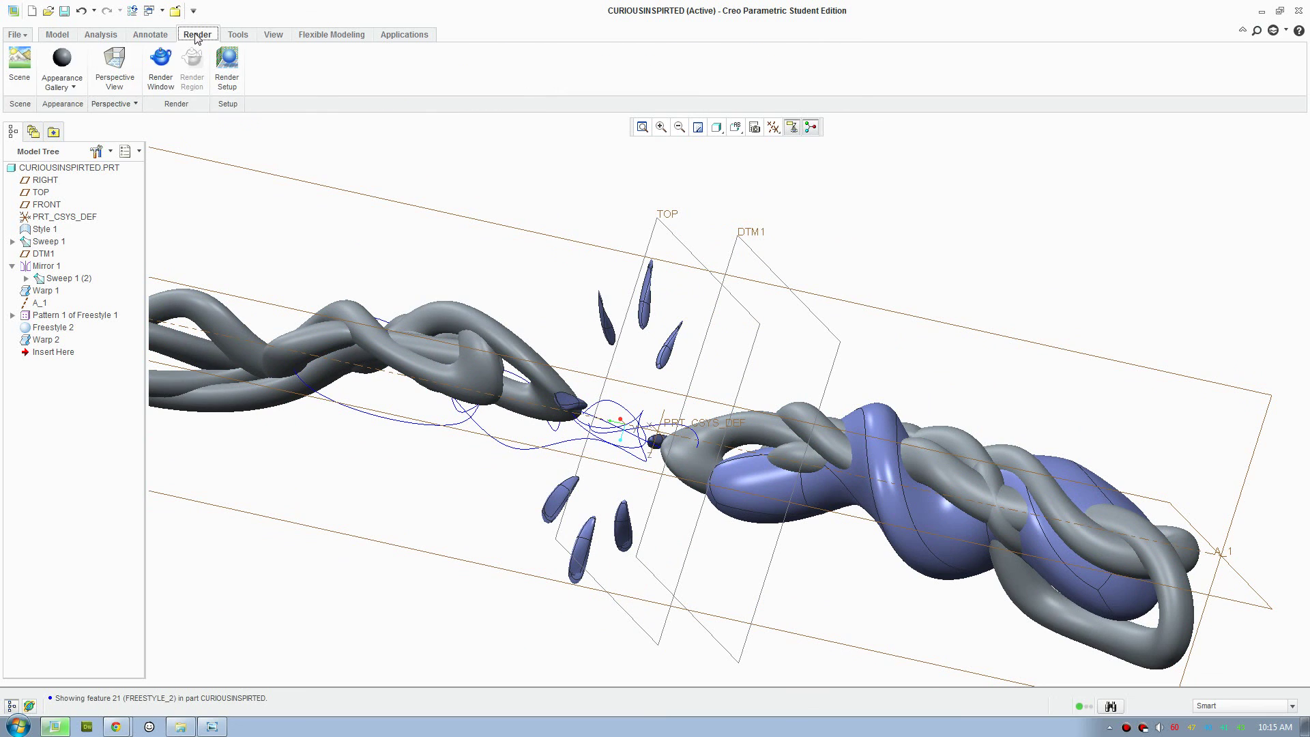
{"action": "left_click", "coordinate": [19, 68]}
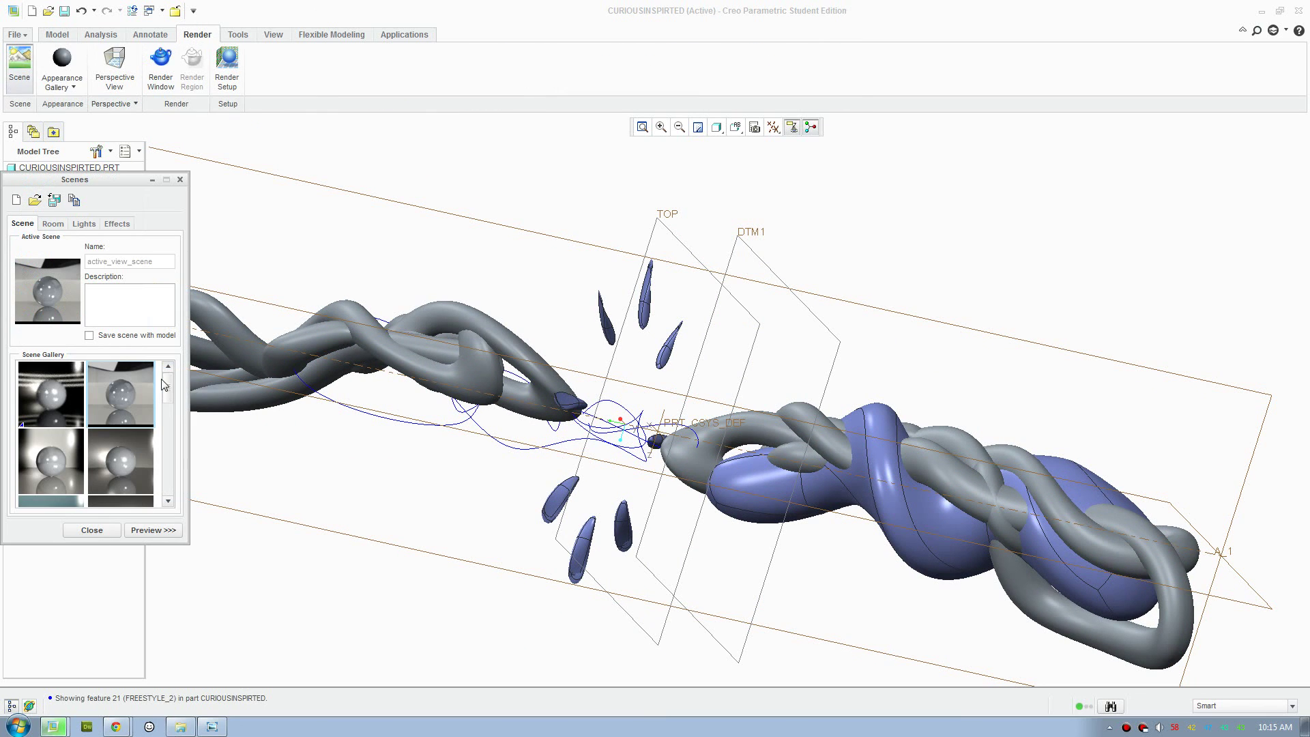
{"action": "left_click_drag", "start_coordinate": [164, 384], "coordinate": [167, 464]}
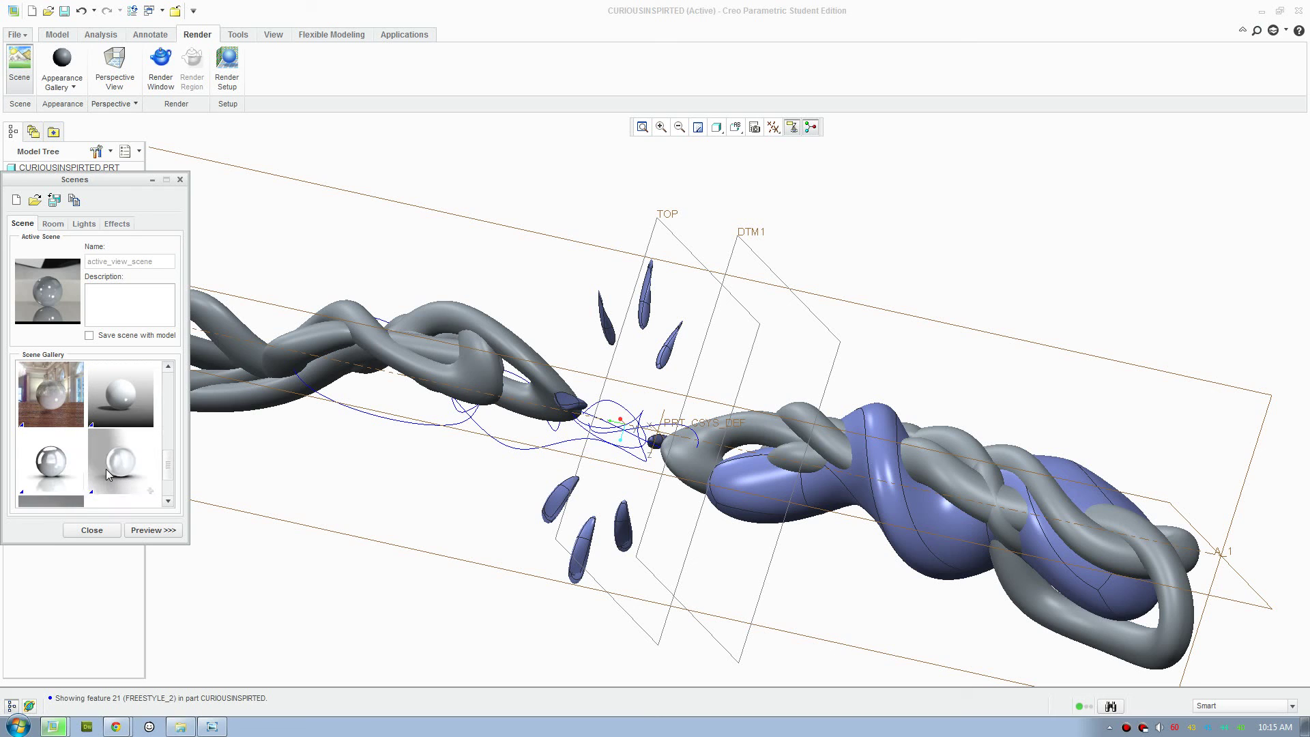
{"action": "left_click", "coordinate": [105, 469]}
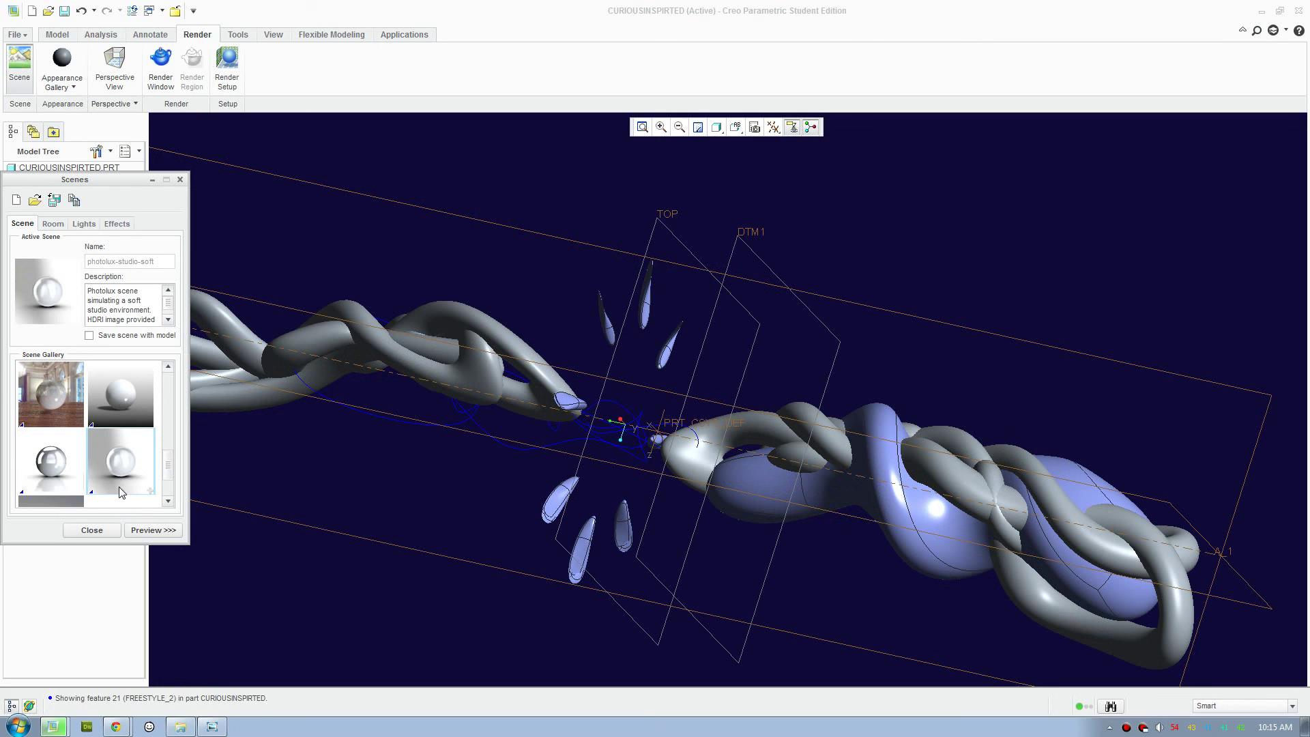
{"action": "left_click", "coordinate": [112, 535]}
Apply the adv-gold-polished appearance from the adv-metal-gold.dmt library to the whole part.
{"action": "left_click", "coordinate": [61, 81]}
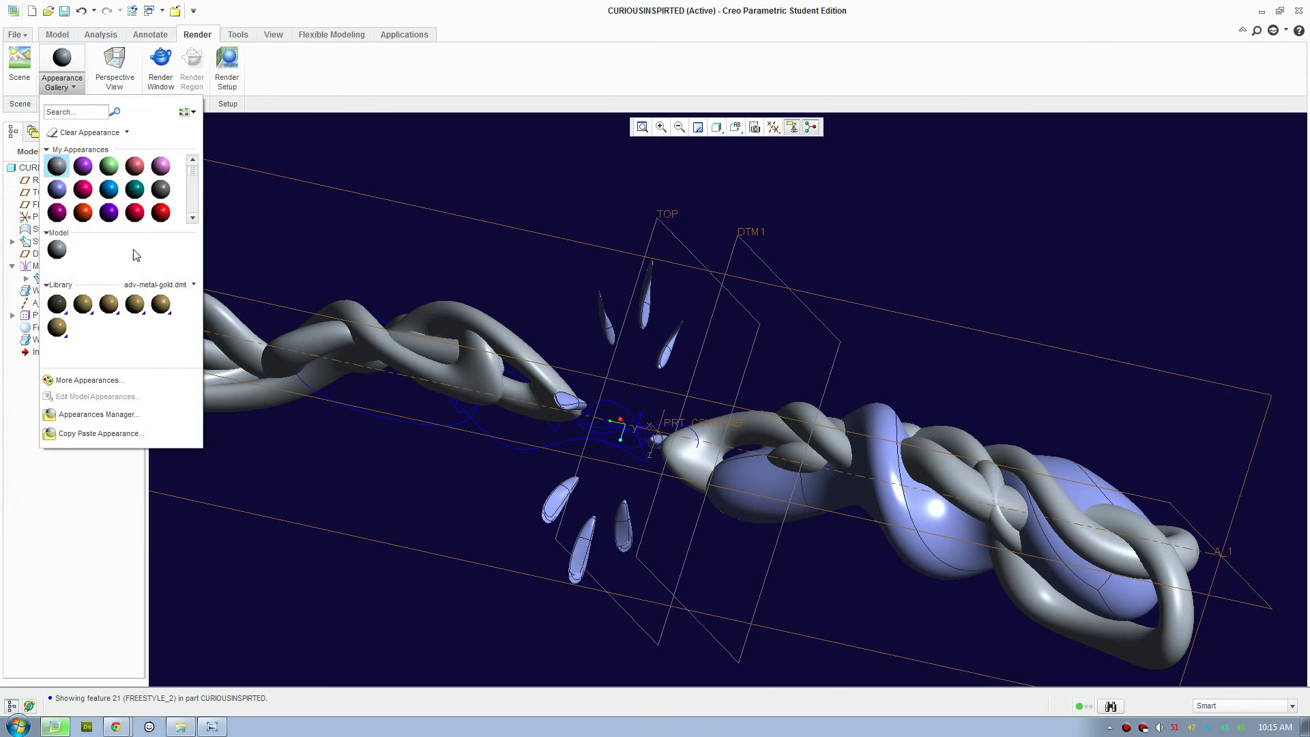
{"action": "left_click", "coordinate": [182, 286]}
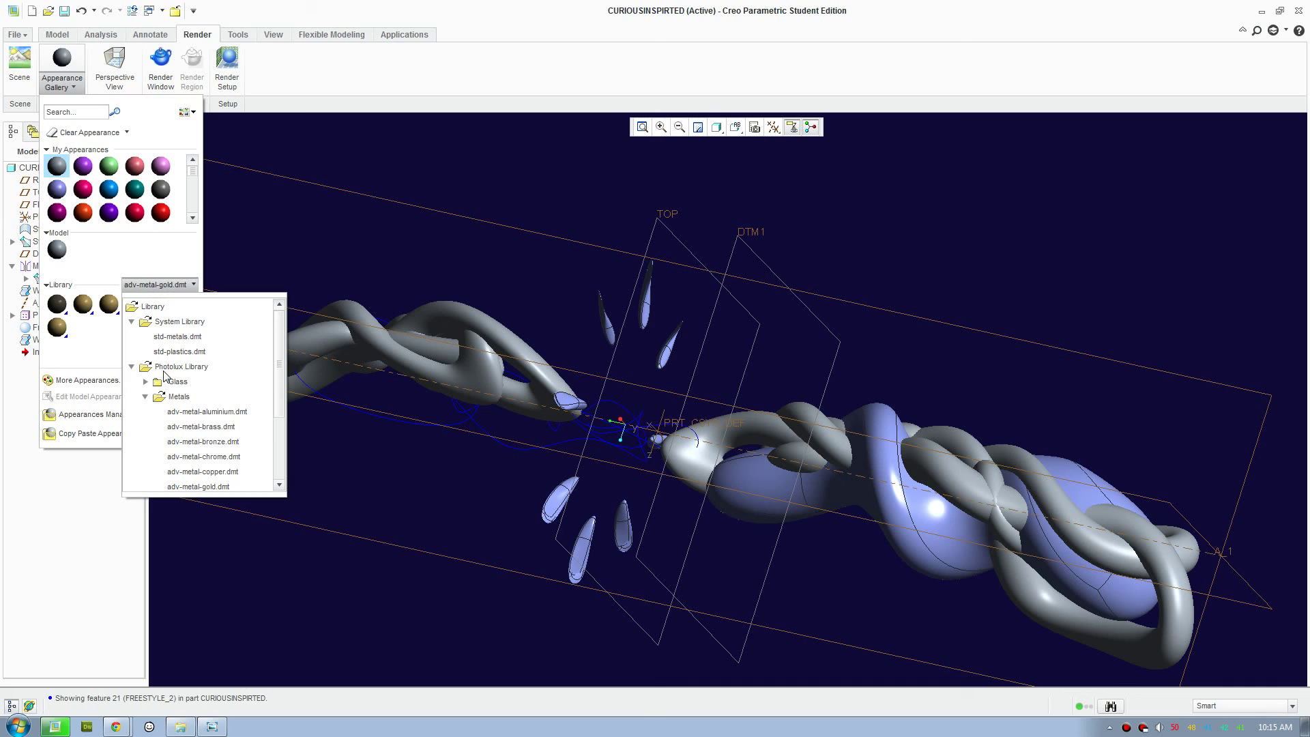
{"action": "left_click", "coordinate": [225, 486]}
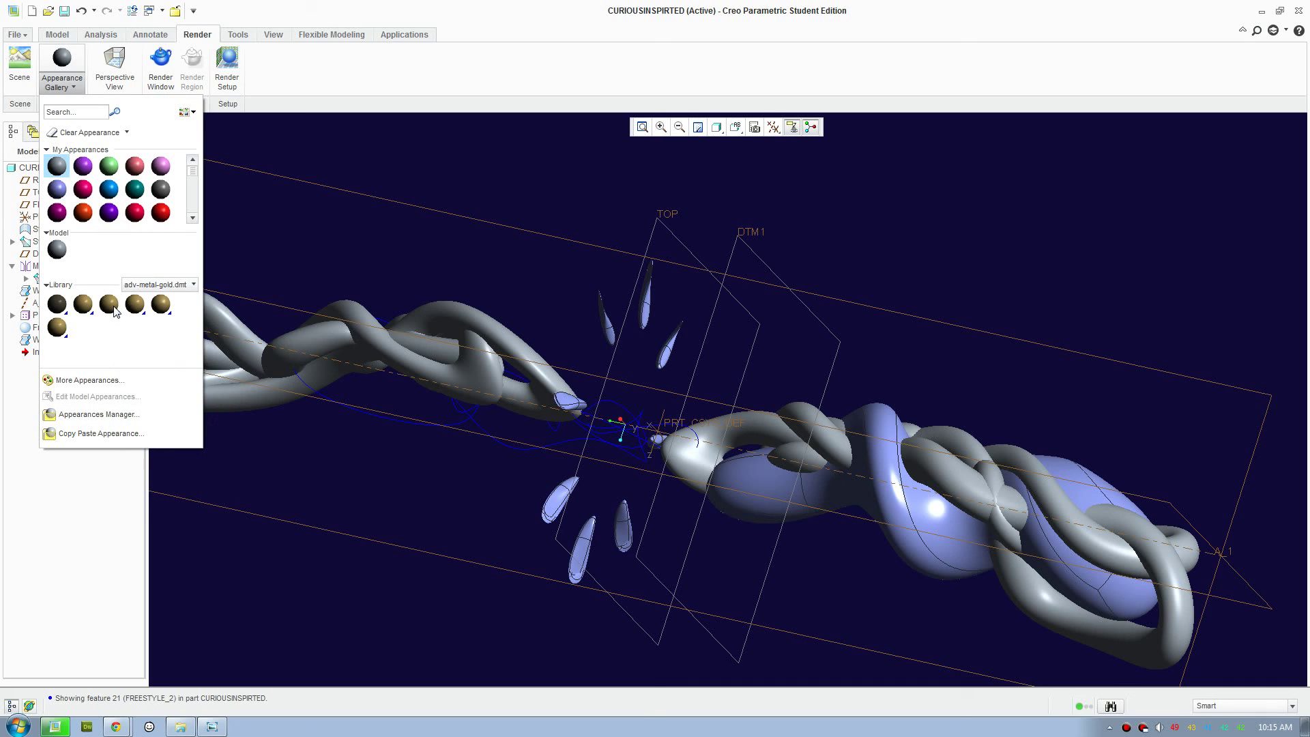
{"action": "mouse_move", "coordinate": [115, 312]}
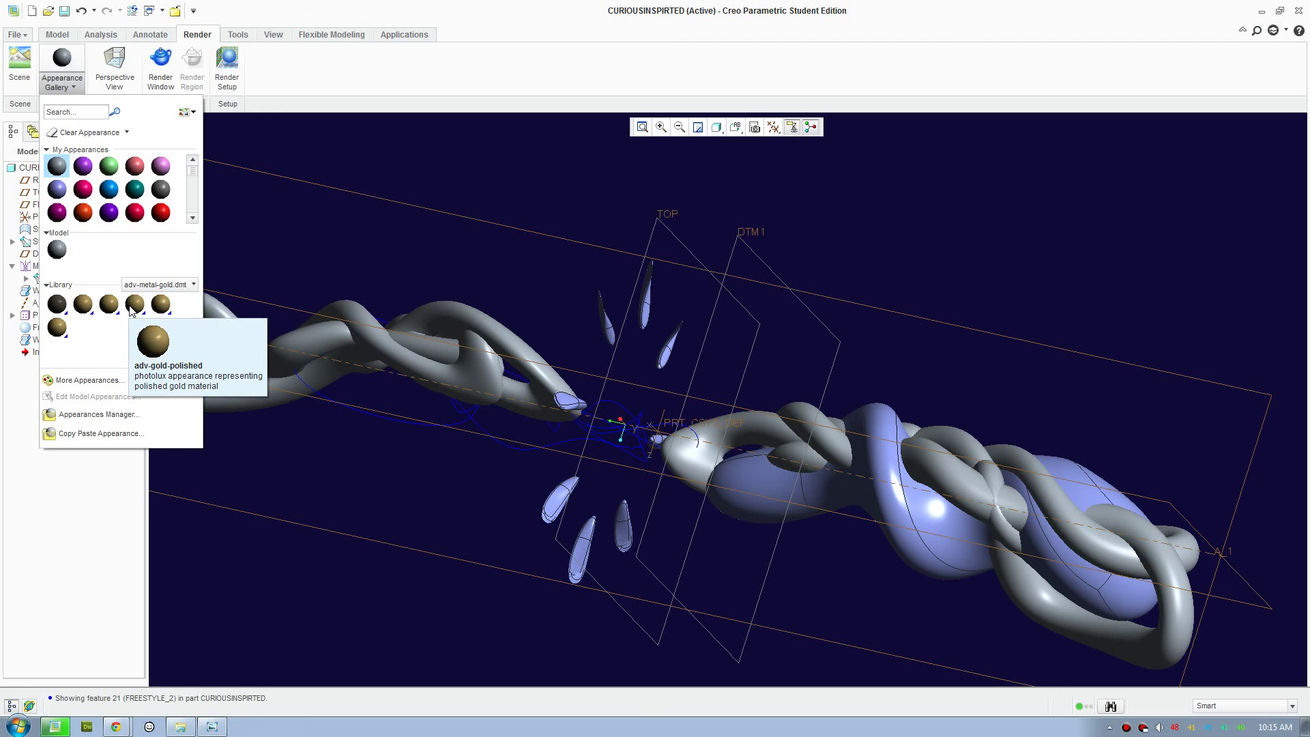
{"action": "left_click", "coordinate": [135, 307]}
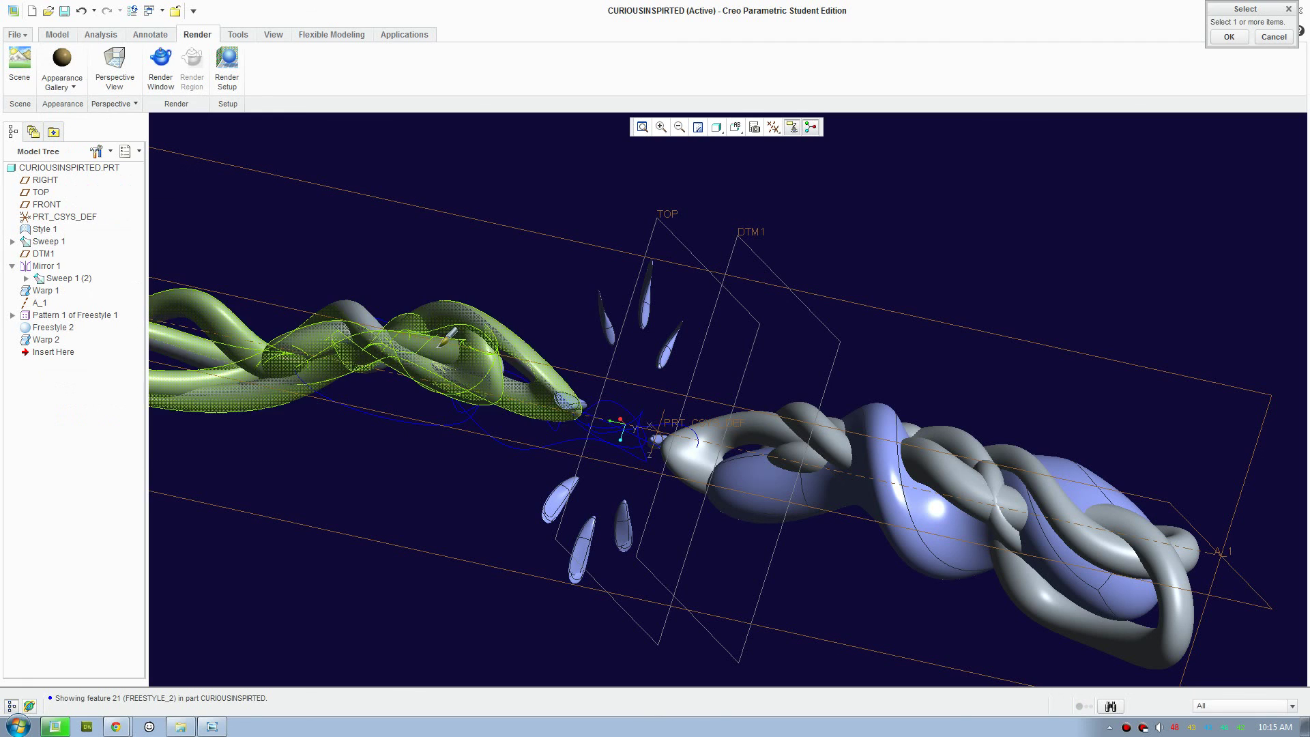
{"action": "left_click", "coordinate": [1220, 710]}
{"action": "left_click", "coordinate": [1220, 693]}
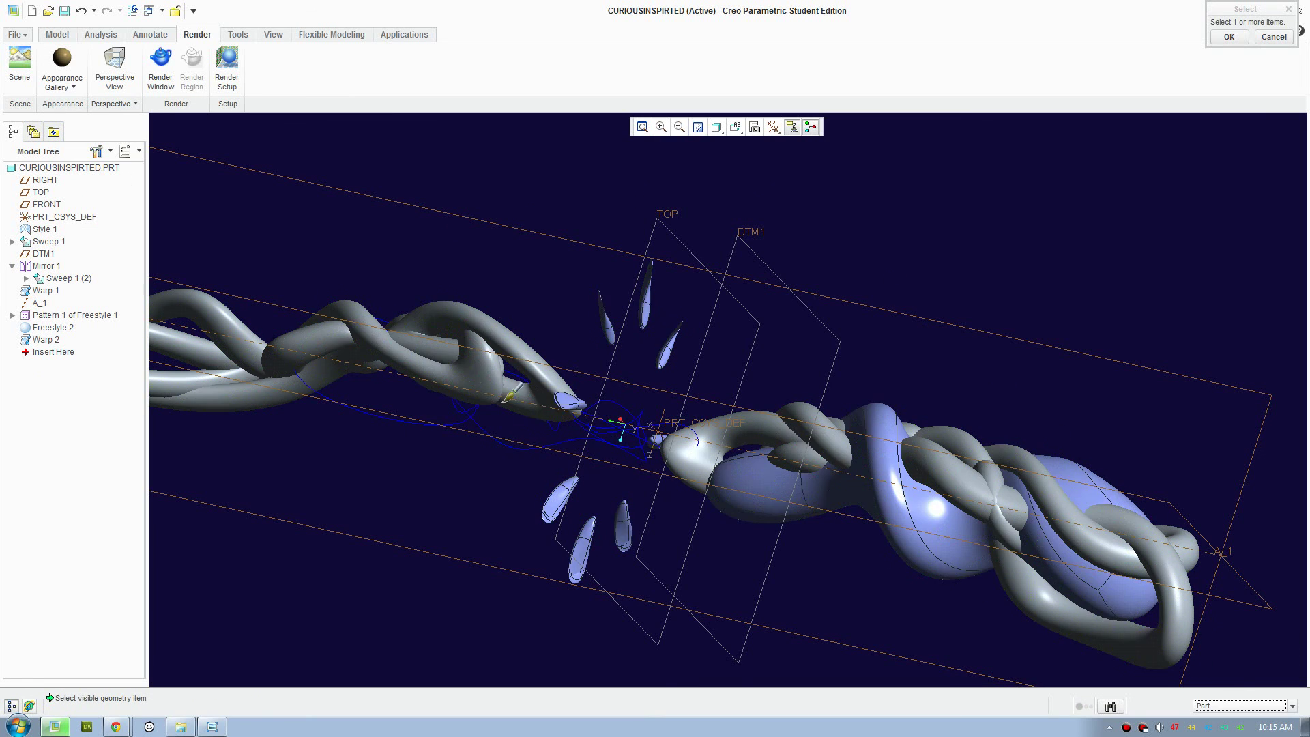
{"action": "left_click", "coordinate": [548, 377]}
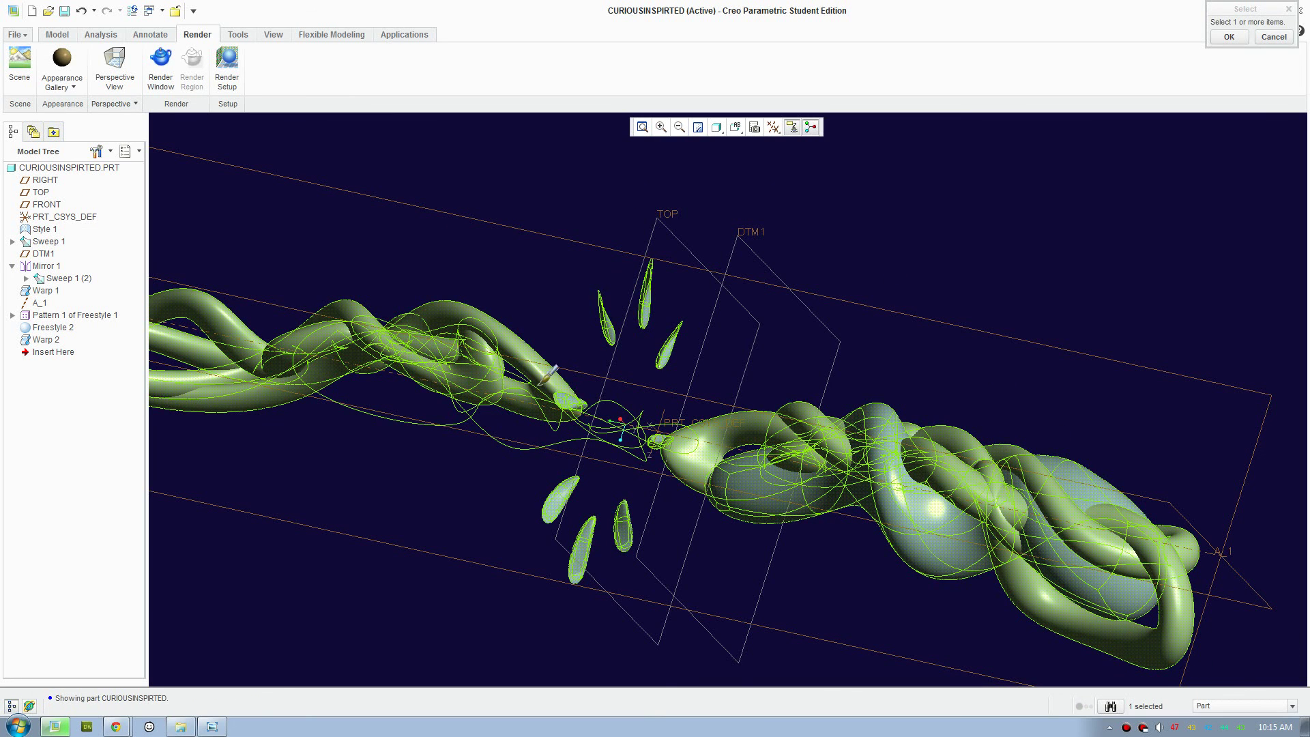
{"action": "left_click", "coordinate": [1228, 37]}
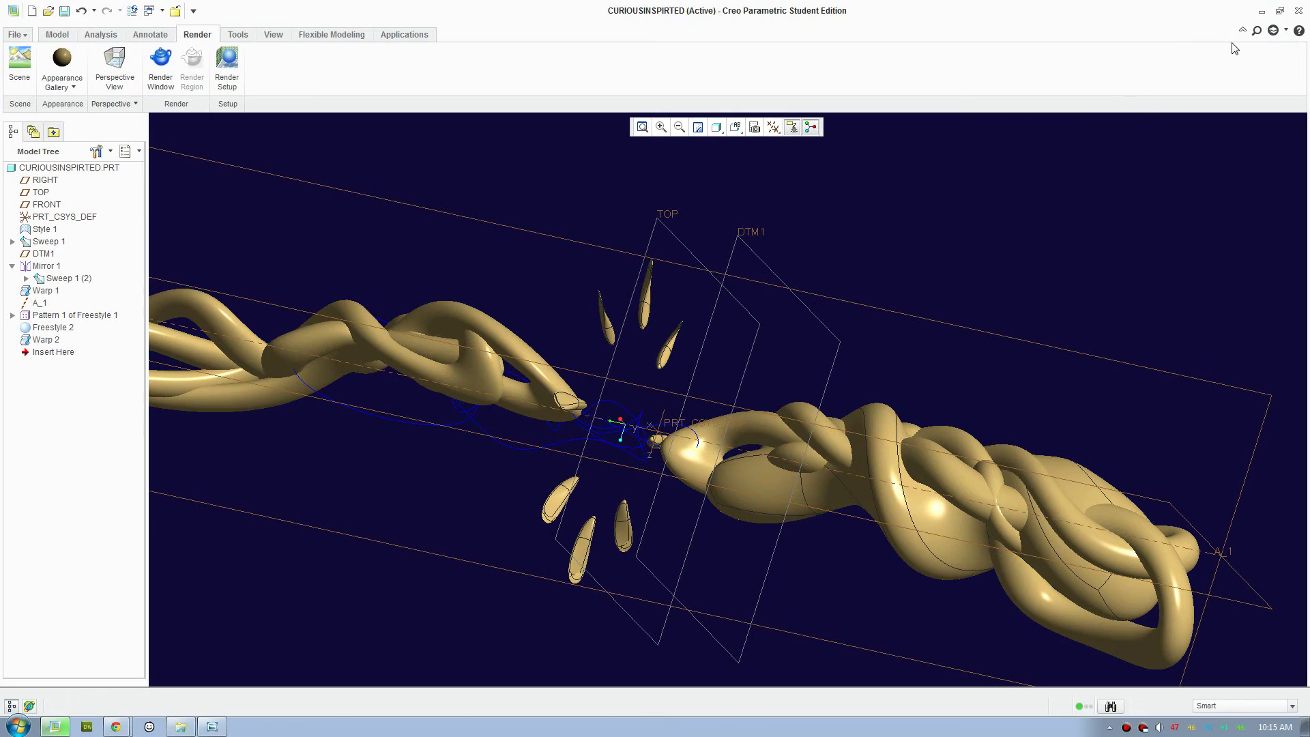
Set the Photolux render quality to Draft and render the model.
{"action": "middle_click_drag", "start_coordinate": [753, 401], "coordinate": [682, 365]}
{"action": "left_click", "coordinate": [227, 69]}
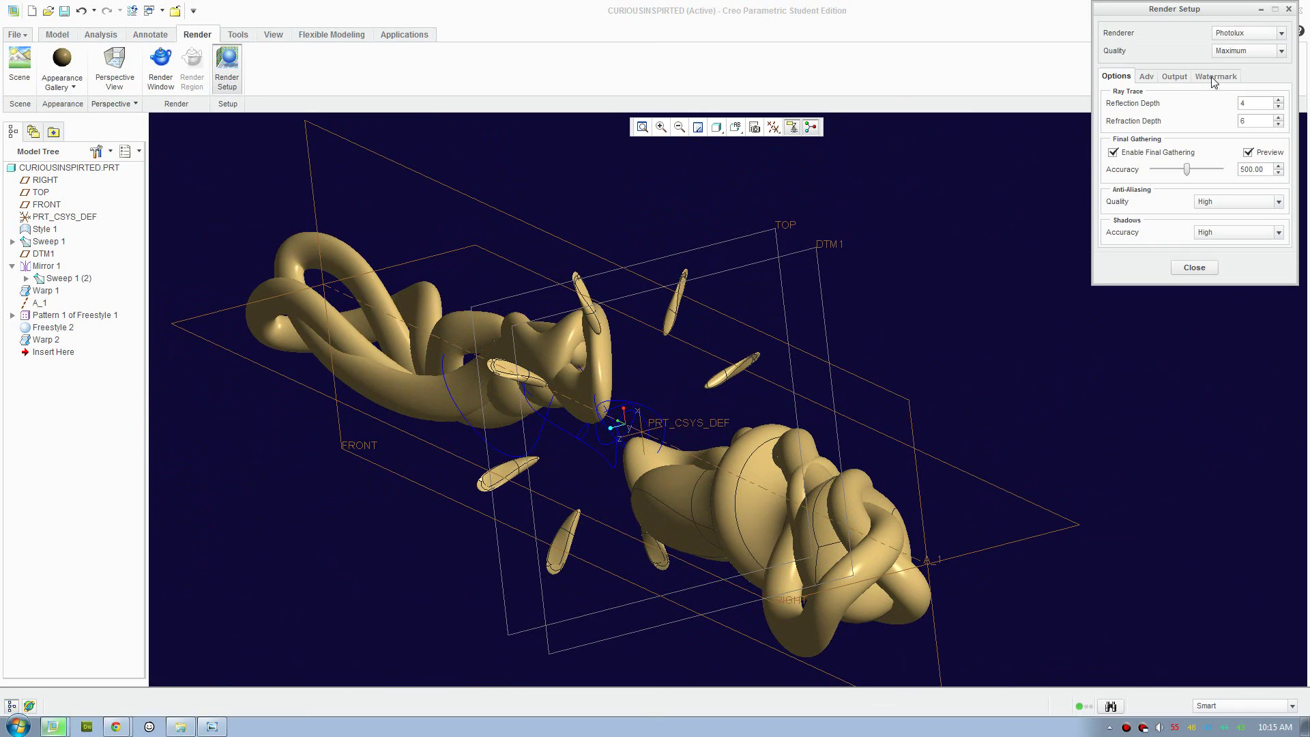
{"action": "left_click", "coordinate": [1280, 51]}
{"action": "left_click", "coordinate": [1240, 69]}
{"action": "left_click", "coordinate": [1194, 267]}
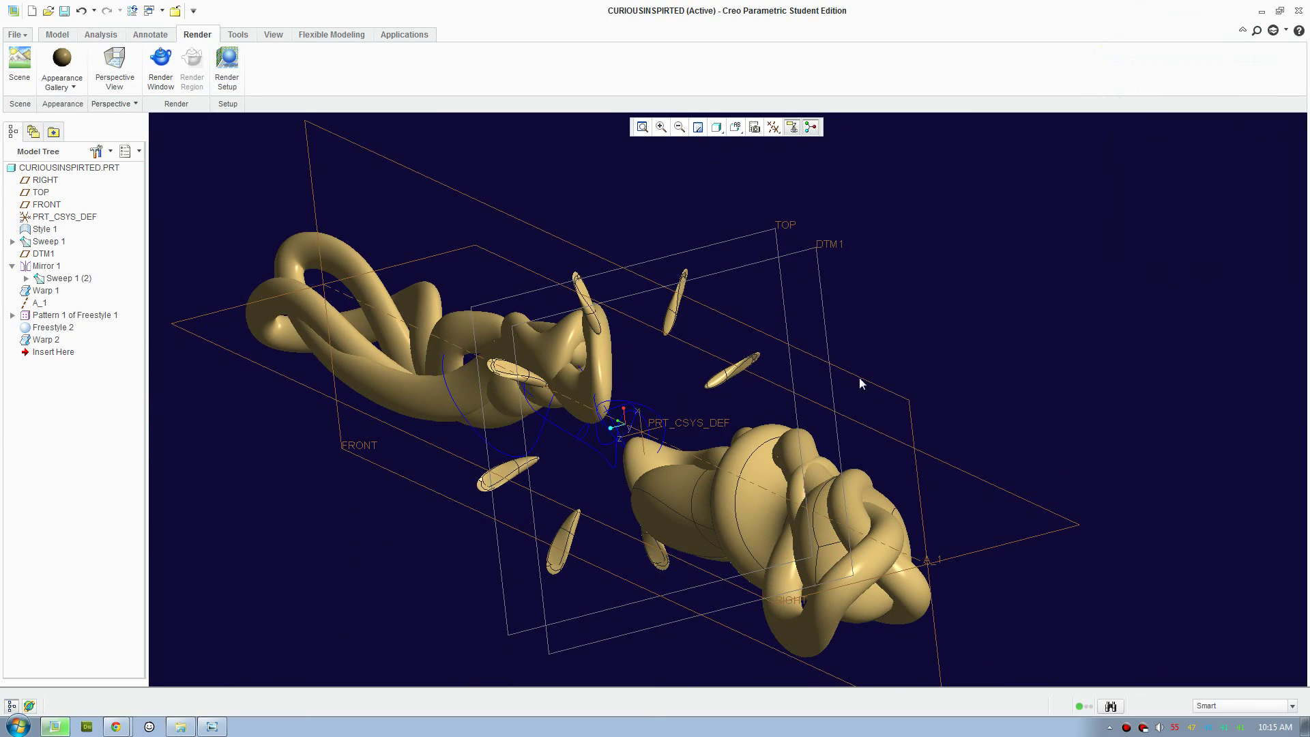
{"action": "middle_click_drag", "start_coordinate": [859, 378], "coordinate": [771, 395]}
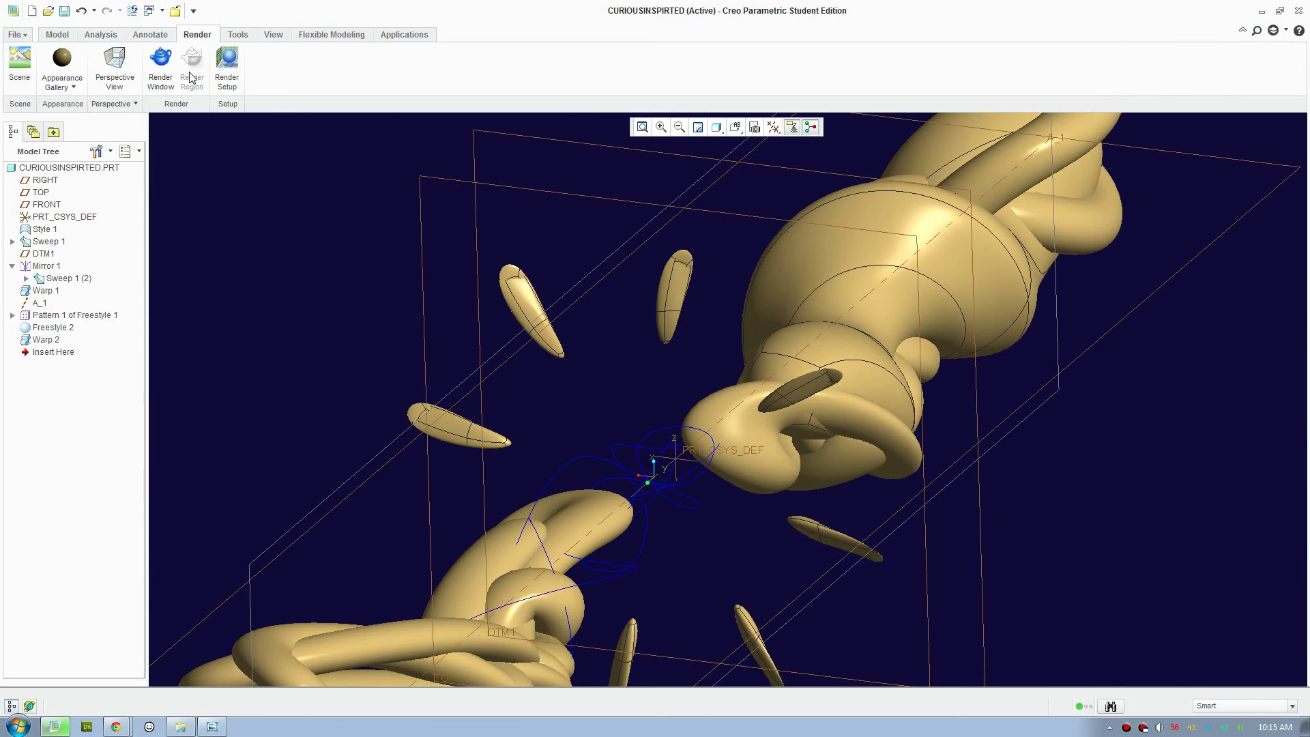
{"action": "left_click", "coordinate": [163, 80]}
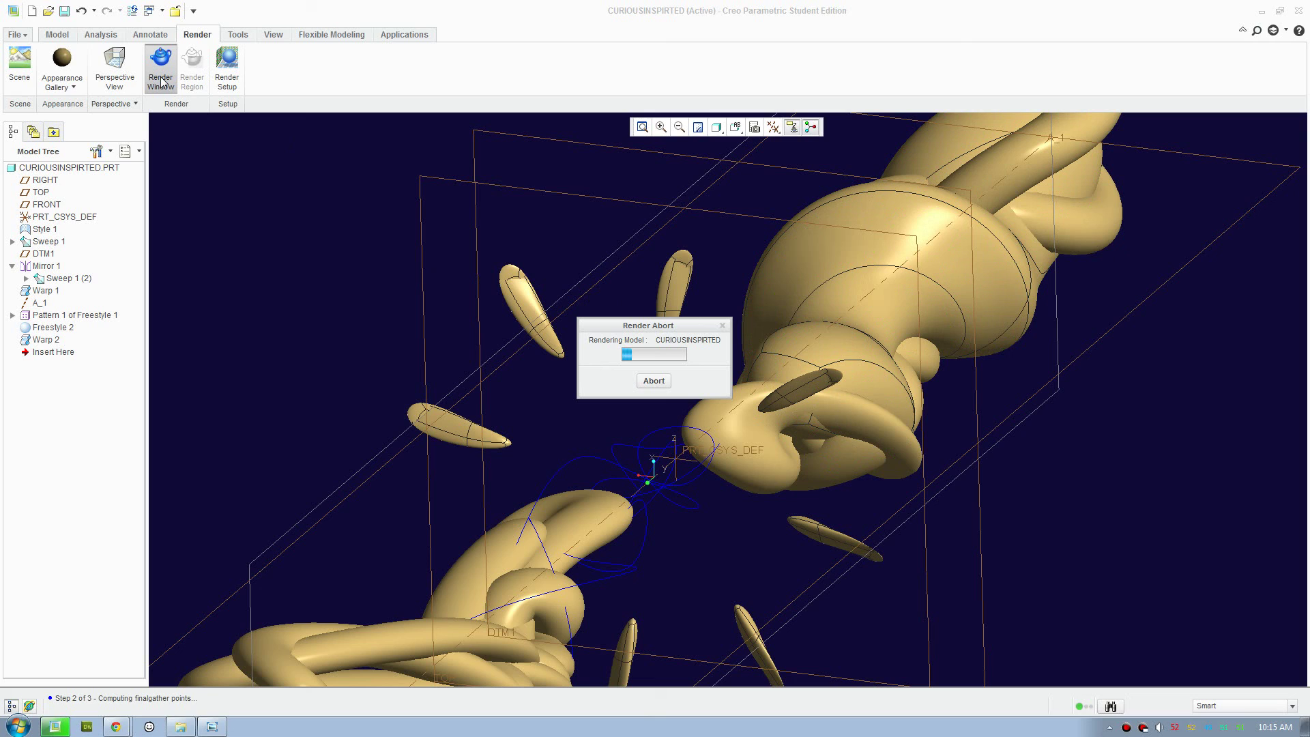
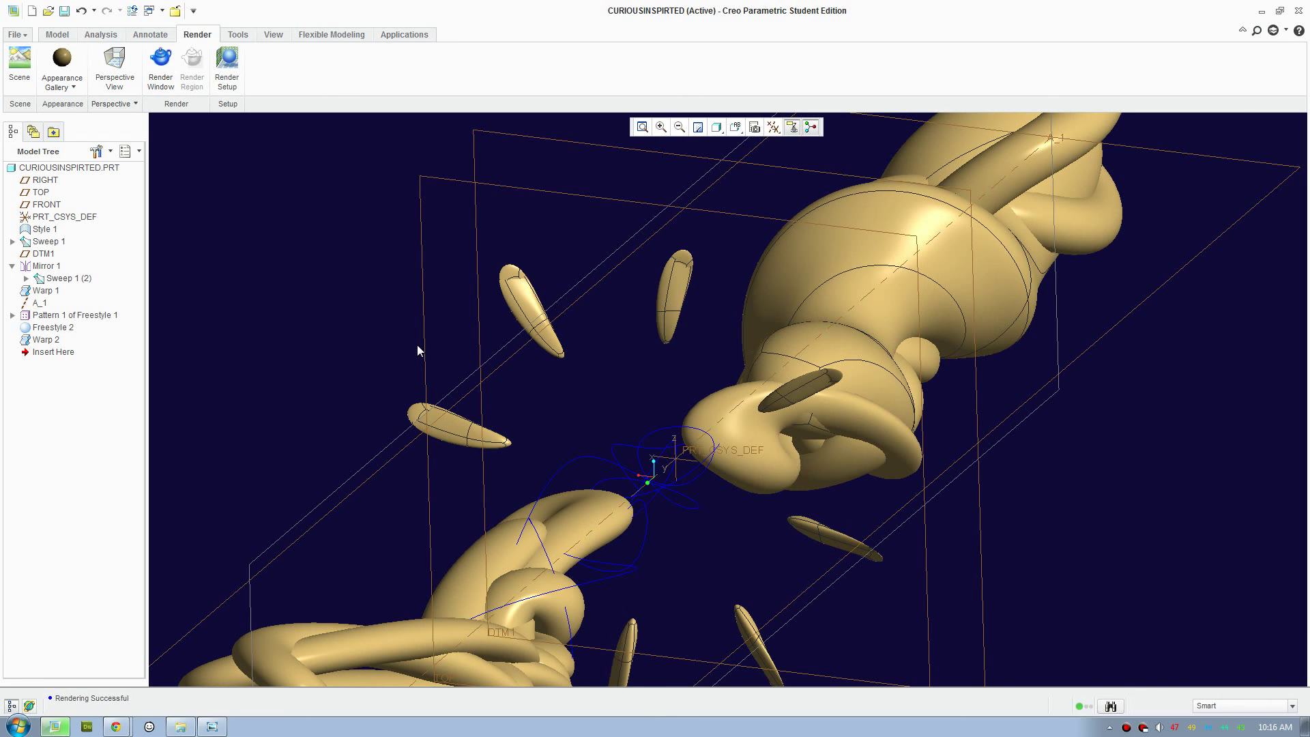
After checking the 1 Abstract folder in Windows Explorer, set the render output to Full Window and render the model.
{"action": "left_click", "coordinate": [224, 88]}
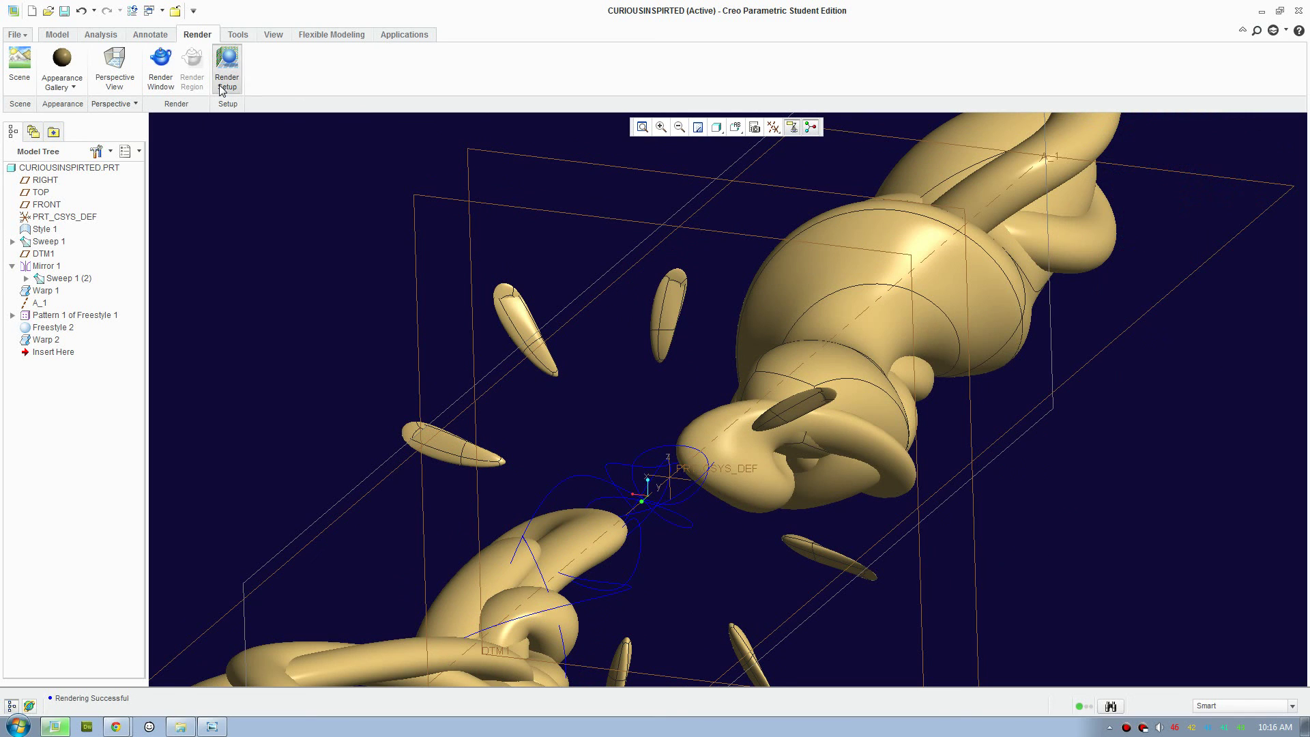
{"action": "left_click", "coordinate": [1172, 77]}
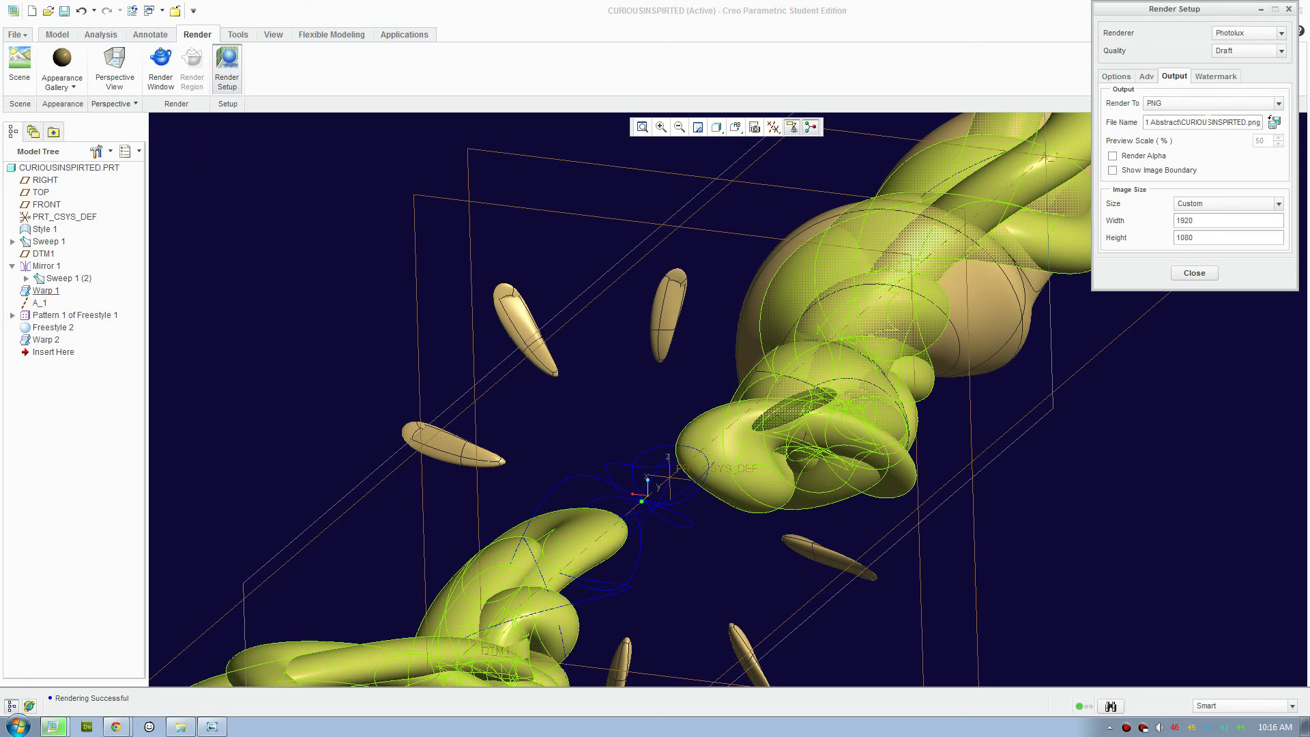
{"action": "left_click", "coordinate": [181, 727]}
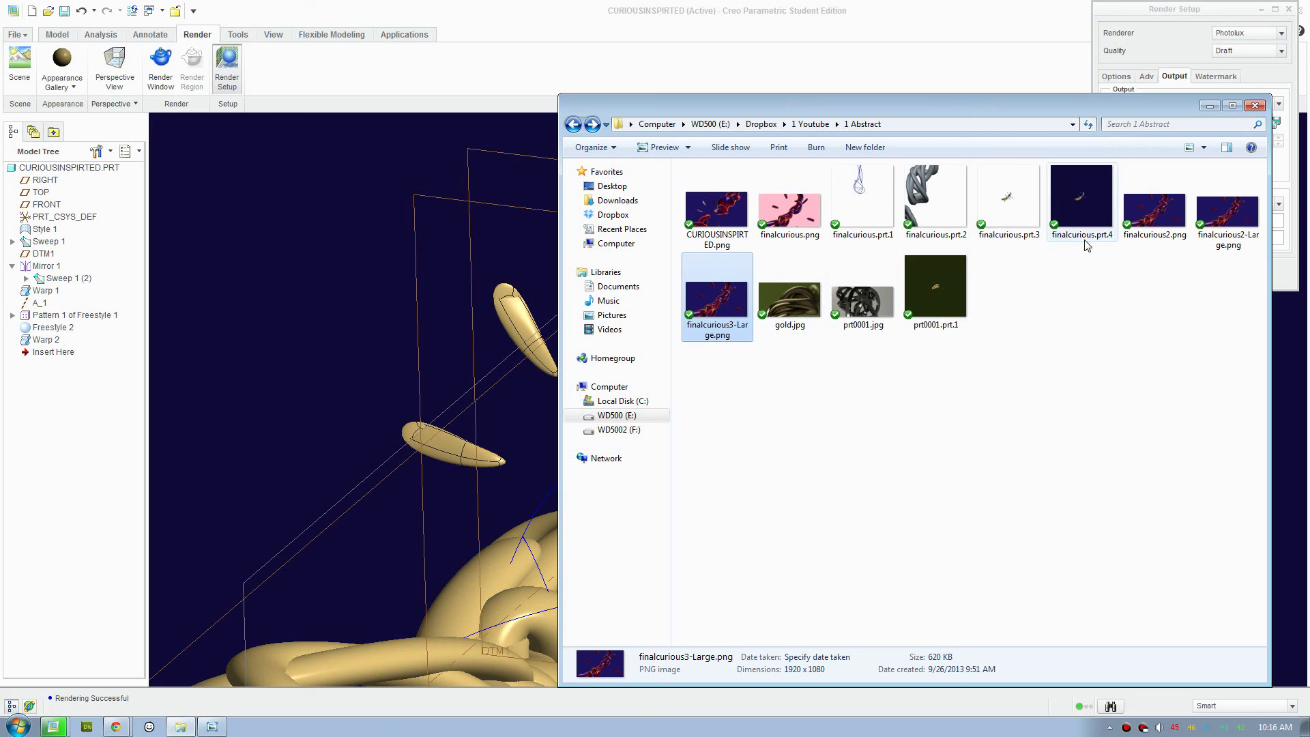
{"action": "left_click", "coordinate": [942, 48]}
{"action": "left_click", "coordinate": [229, 84]}
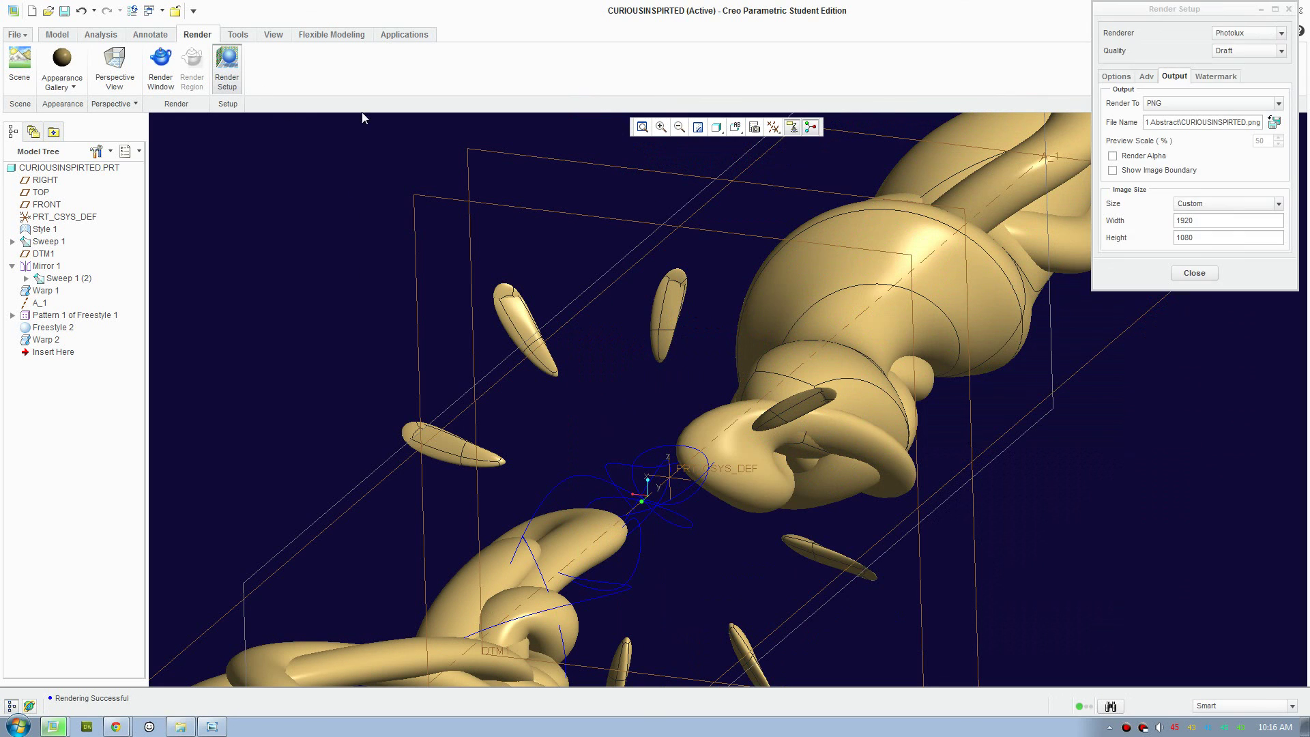
{"action": "left_click", "coordinate": [1180, 106]}
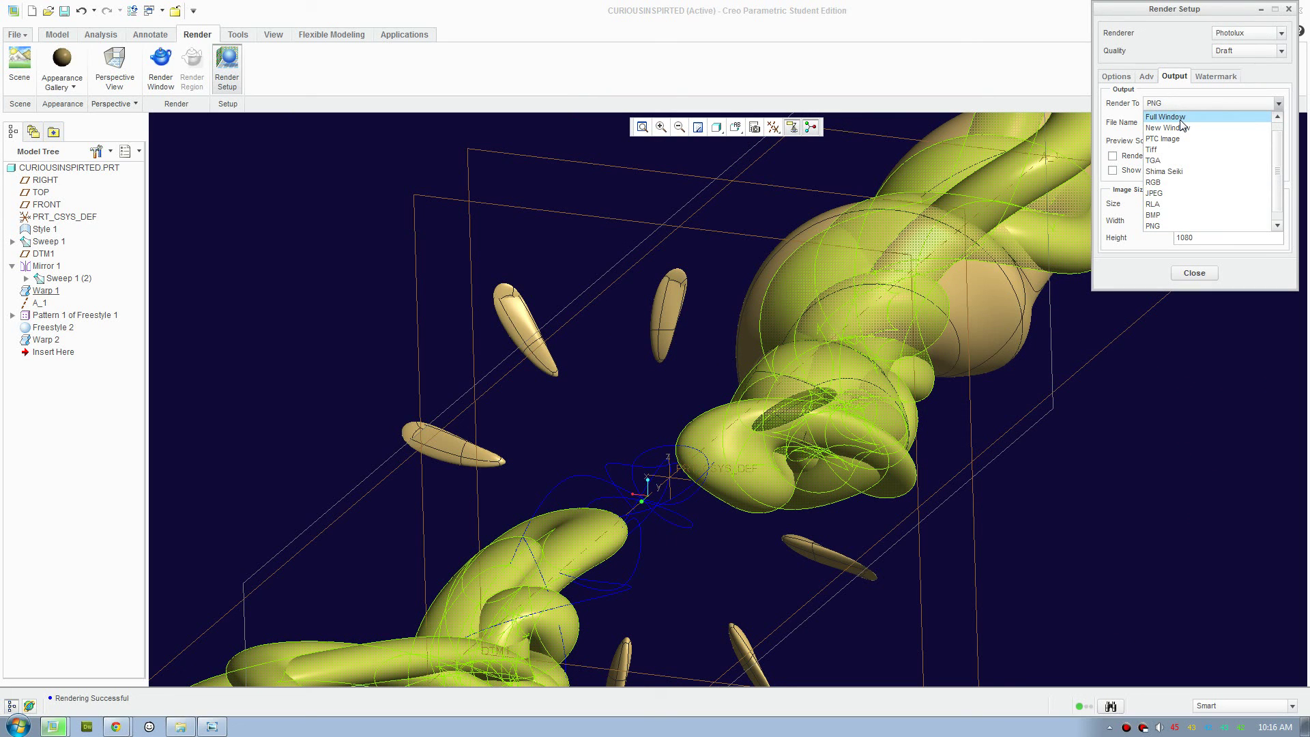
{"action": "left_click", "coordinate": [1174, 117]}
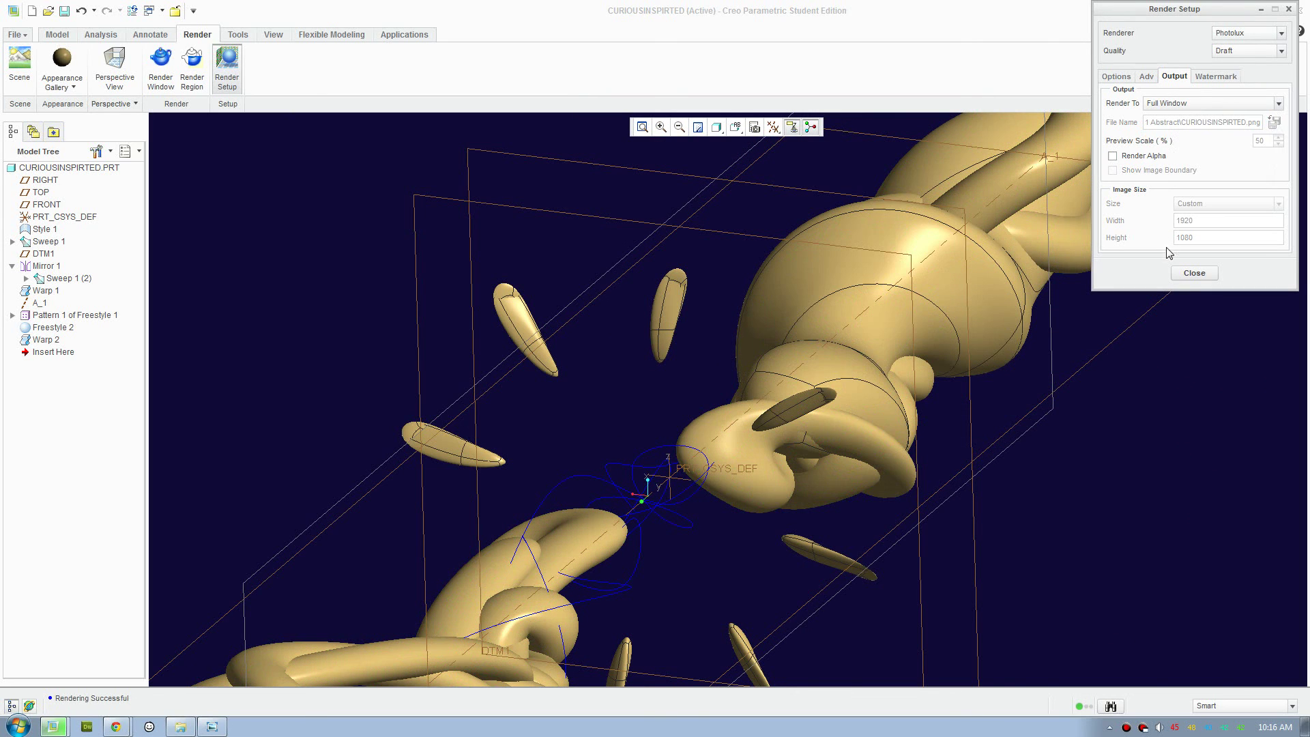
{"action": "left_click", "coordinate": [1193, 273]}
{"action": "left_click", "coordinate": [162, 68]}
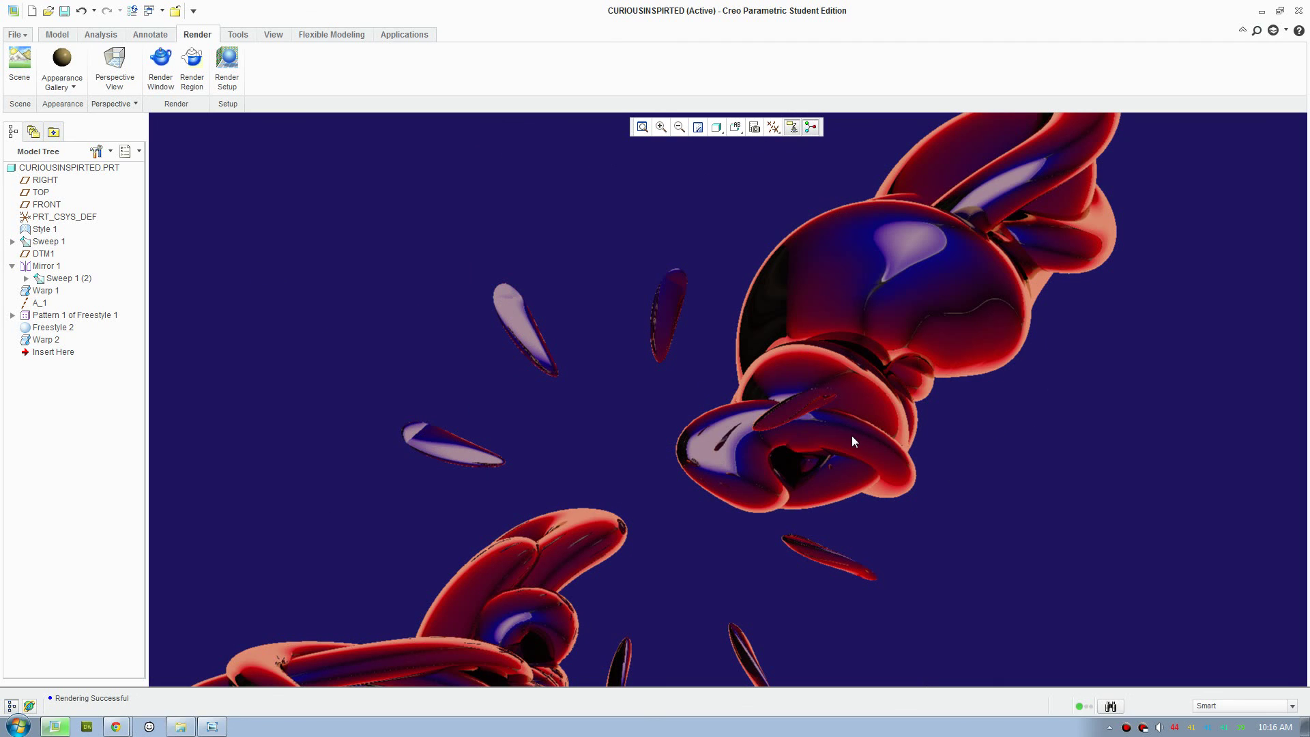
Replace the scene's Environment light image with studio009.hdr from the Studio_HDR_giveaway_by_zbyg folder.
{"action": "mouse_move", "coordinate": [852, 435]}
{"action": "middle_mouse_down"}
{"action": "mouse_move", "coordinate": [797, 580]}
{"action": "mouse_move", "coordinate": [743, 578]}
{"action": "mouse_move", "coordinate": [709, 559]}
{"action": "middle_mouse_up"}
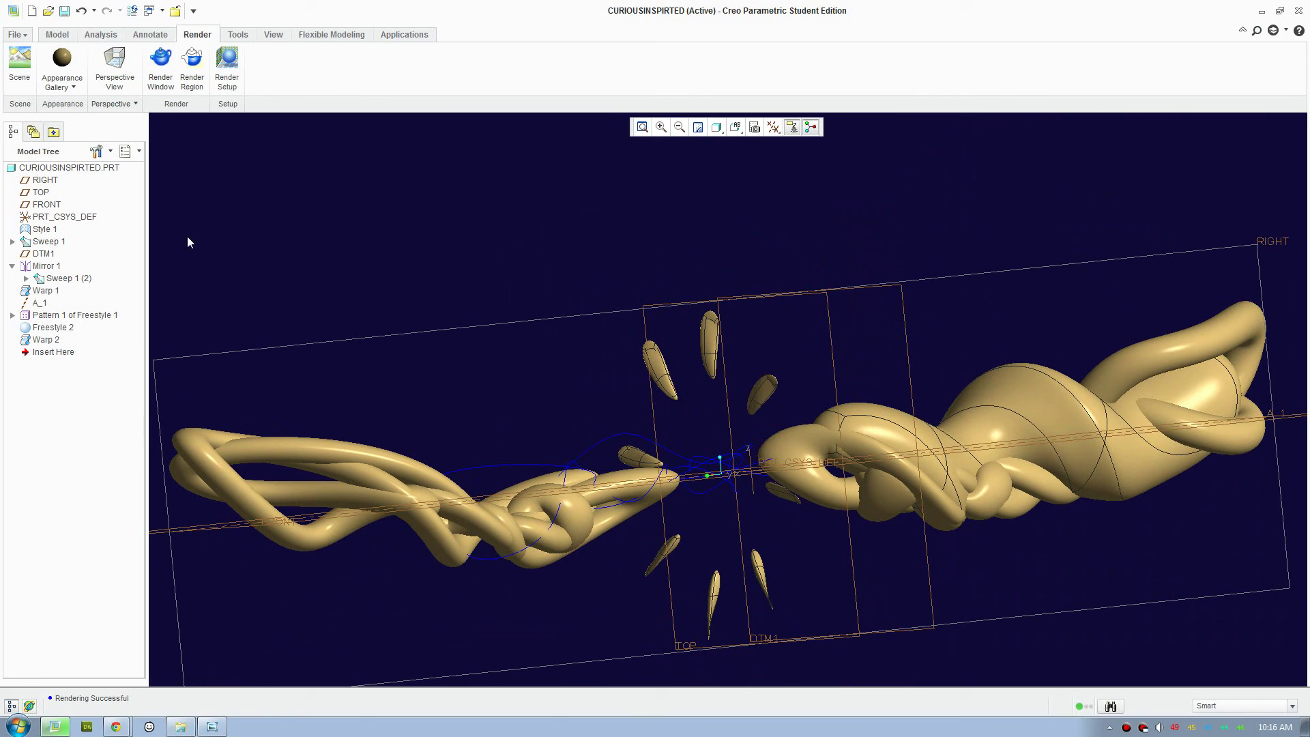
{"action": "left_click", "coordinate": [19, 65]}
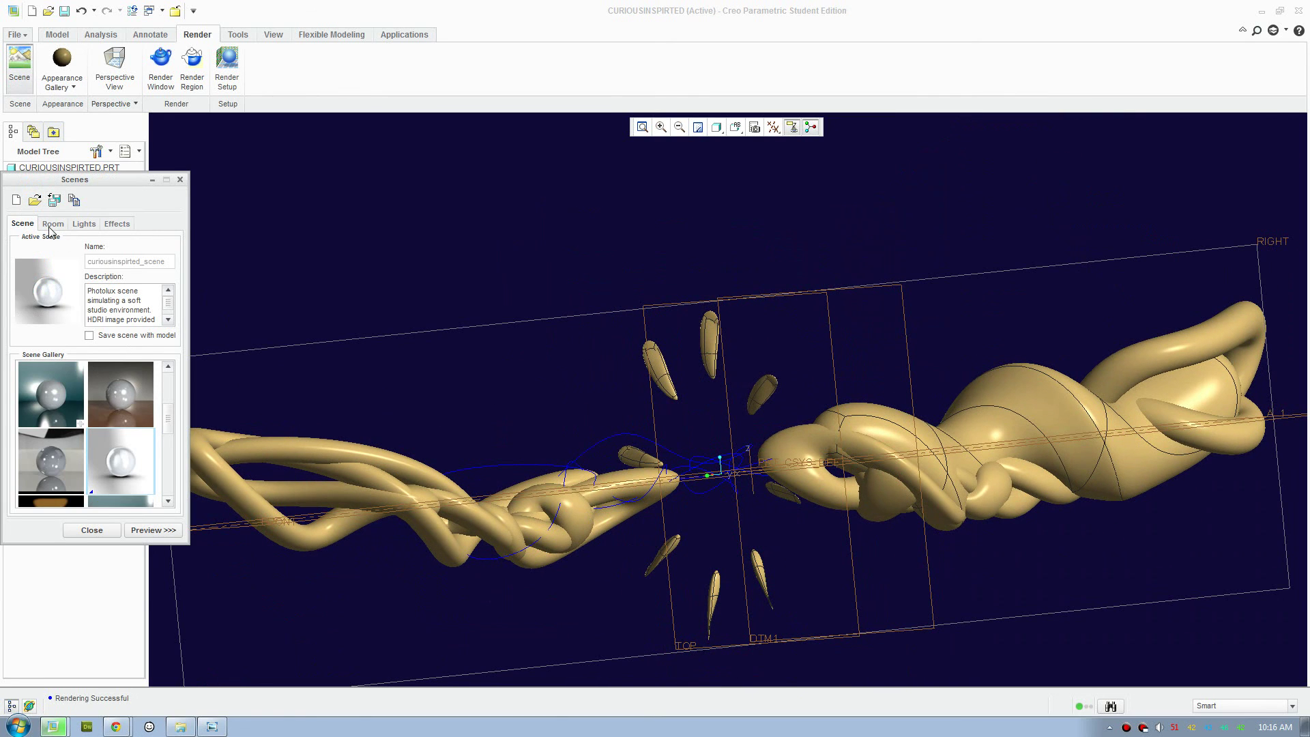
{"action": "left_click", "coordinate": [52, 224]}
{"action": "left_click", "coordinate": [83, 224]}
{"action": "left_click", "coordinate": [68, 266]}
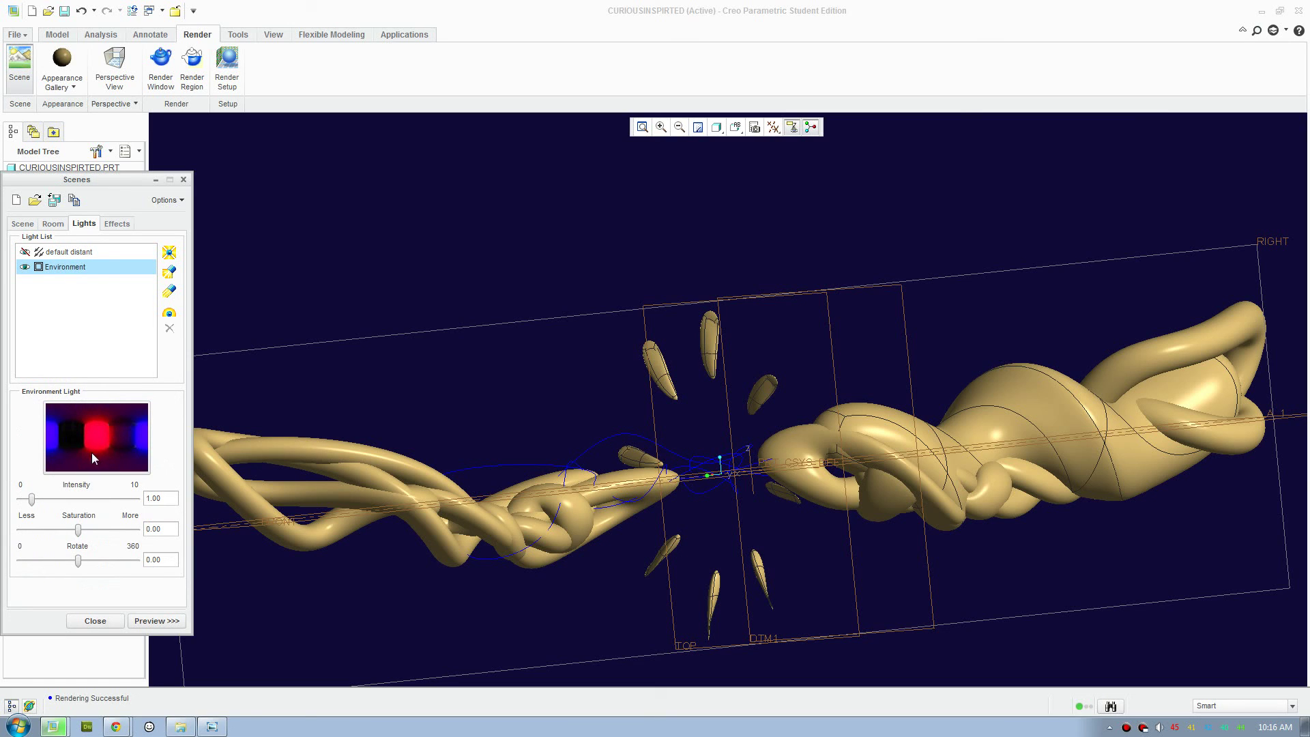
{"action": "left_click", "coordinate": [101, 444]}
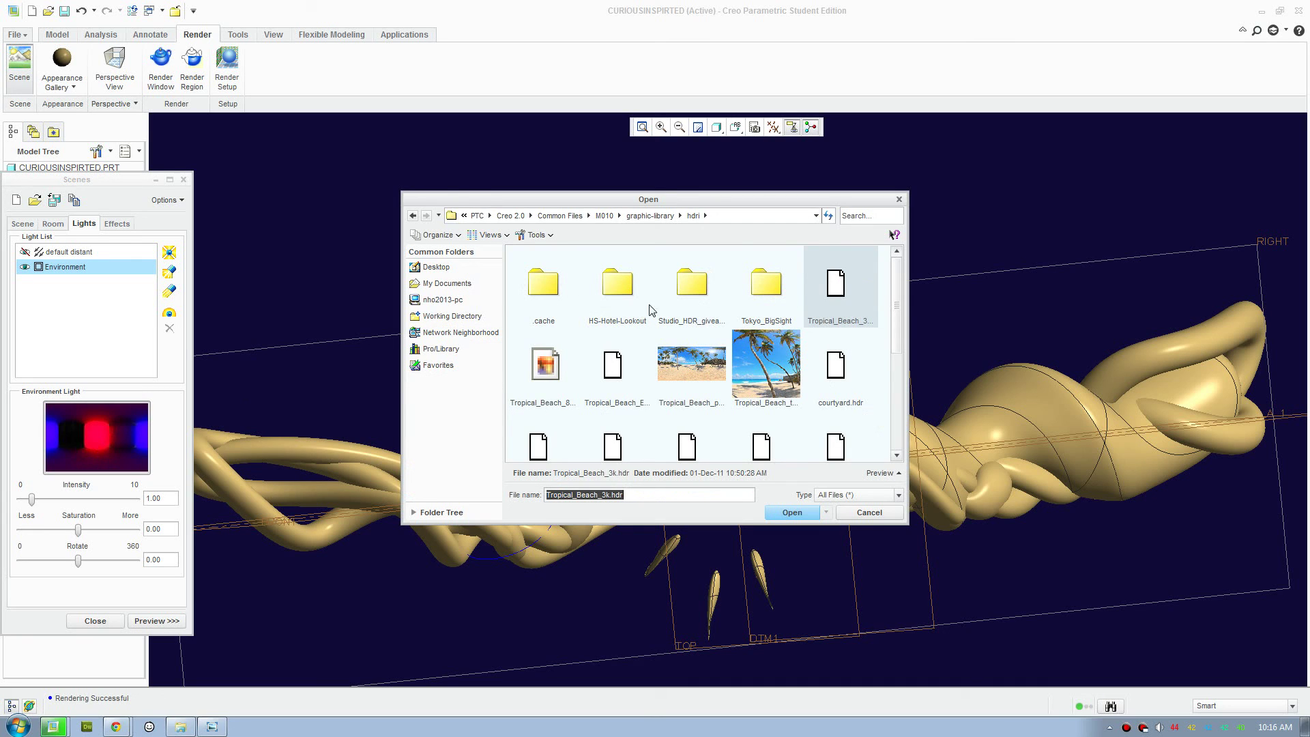
{"action": "double_click", "coordinate": [690, 310]}
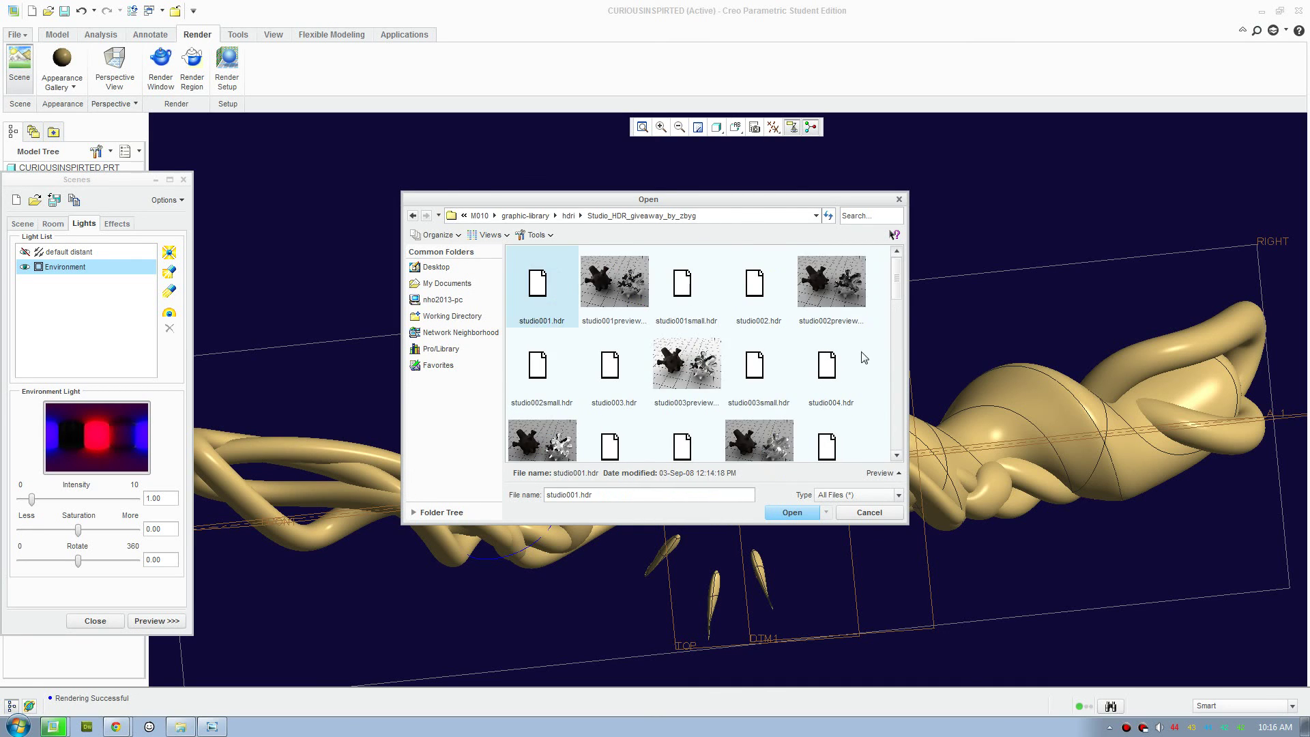
{"action": "left_click_drag", "start_coordinate": [898, 303], "coordinate": [898, 343]}
{"action": "scroll", "coordinate": [898, 343], "scroll_direction": "down", "scroll_amount": 1}
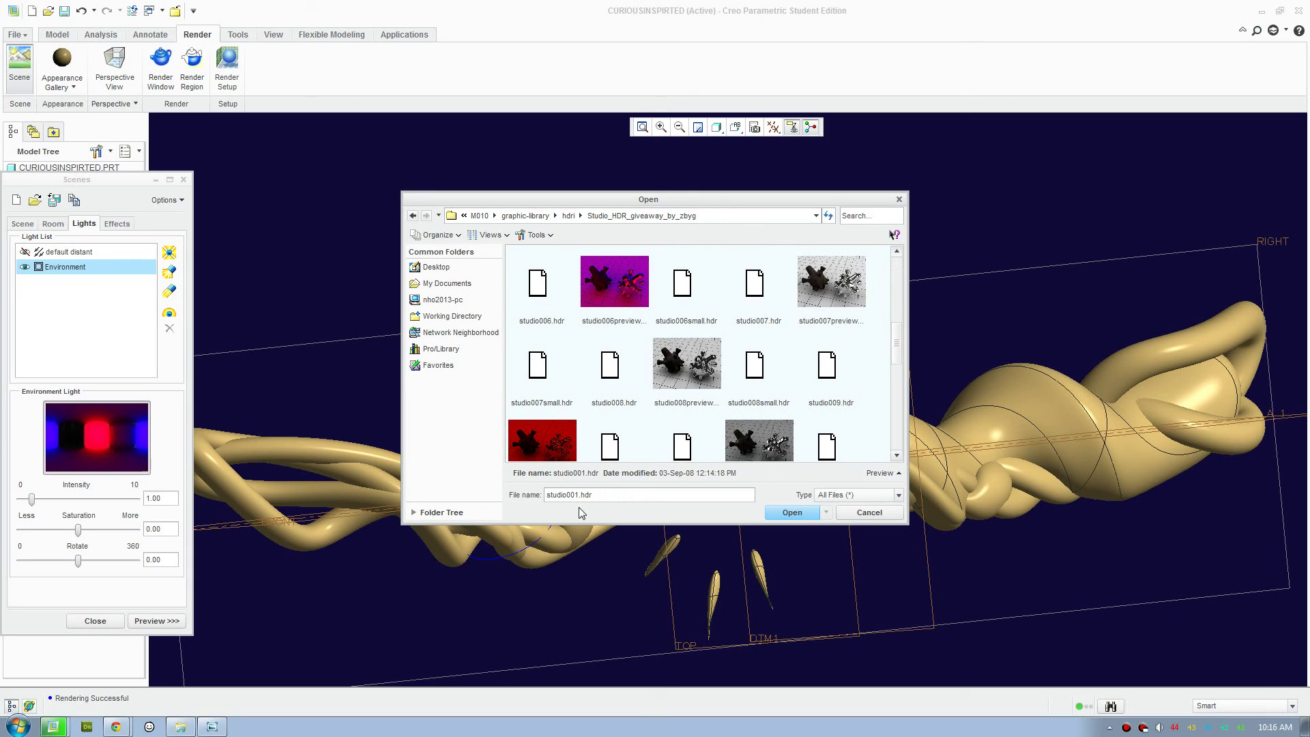
{"action": "left_click", "coordinate": [549, 445]}
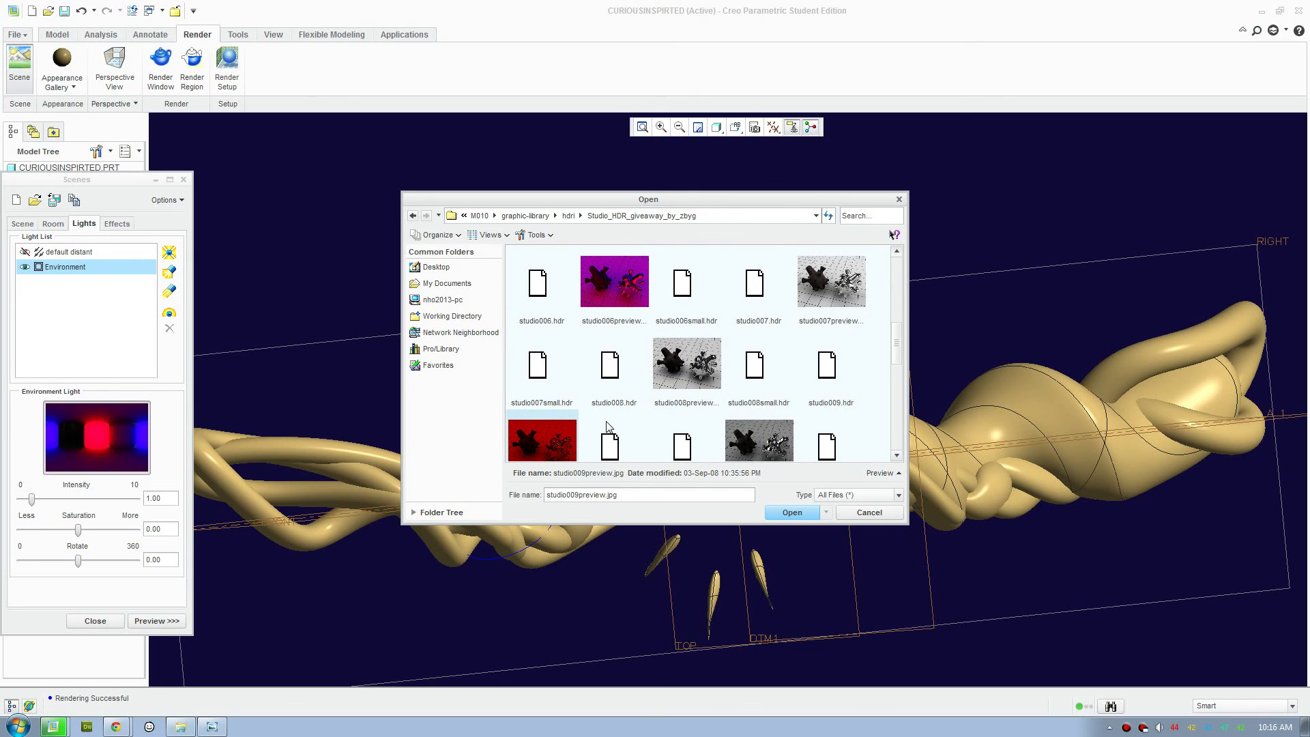
{"action": "double_click", "coordinate": [827, 371]}
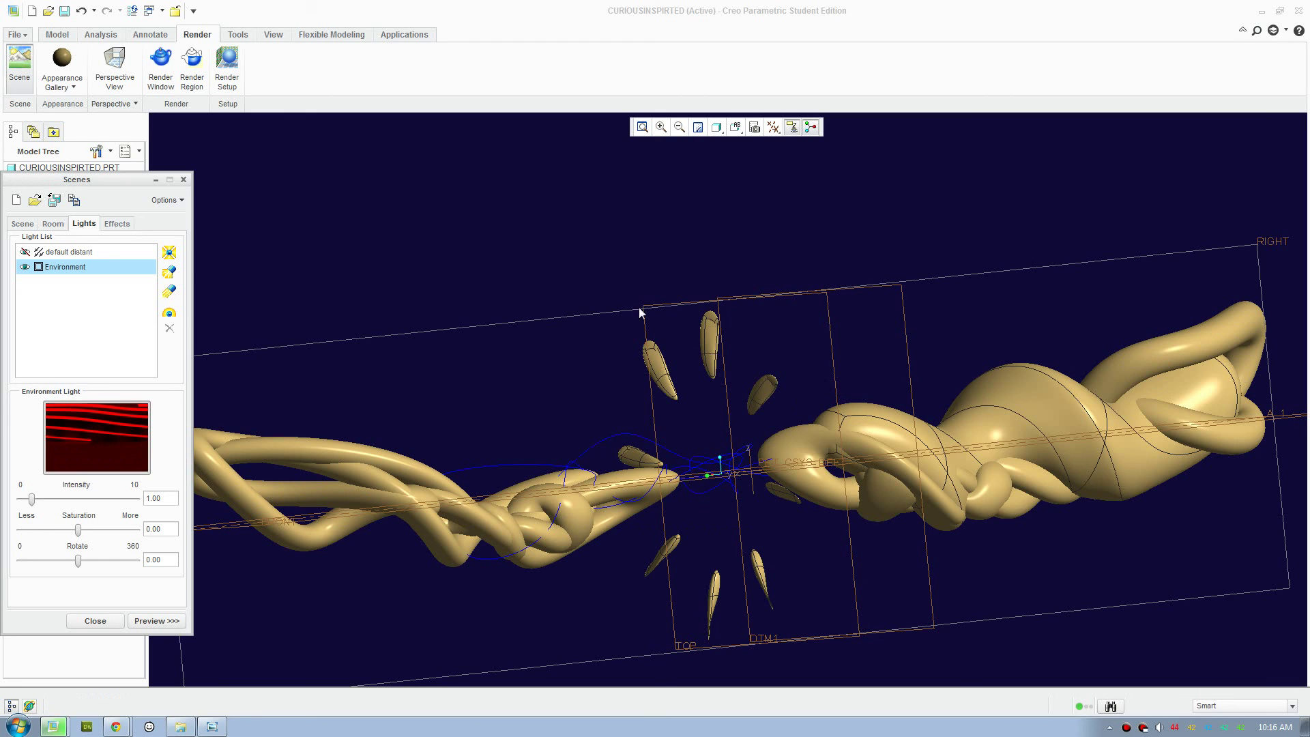
Close the scene settings and render the gold model with the new environment lighting.
{"action": "middle_click_drag", "start_coordinate": [648, 498], "coordinate": [628, 535]}
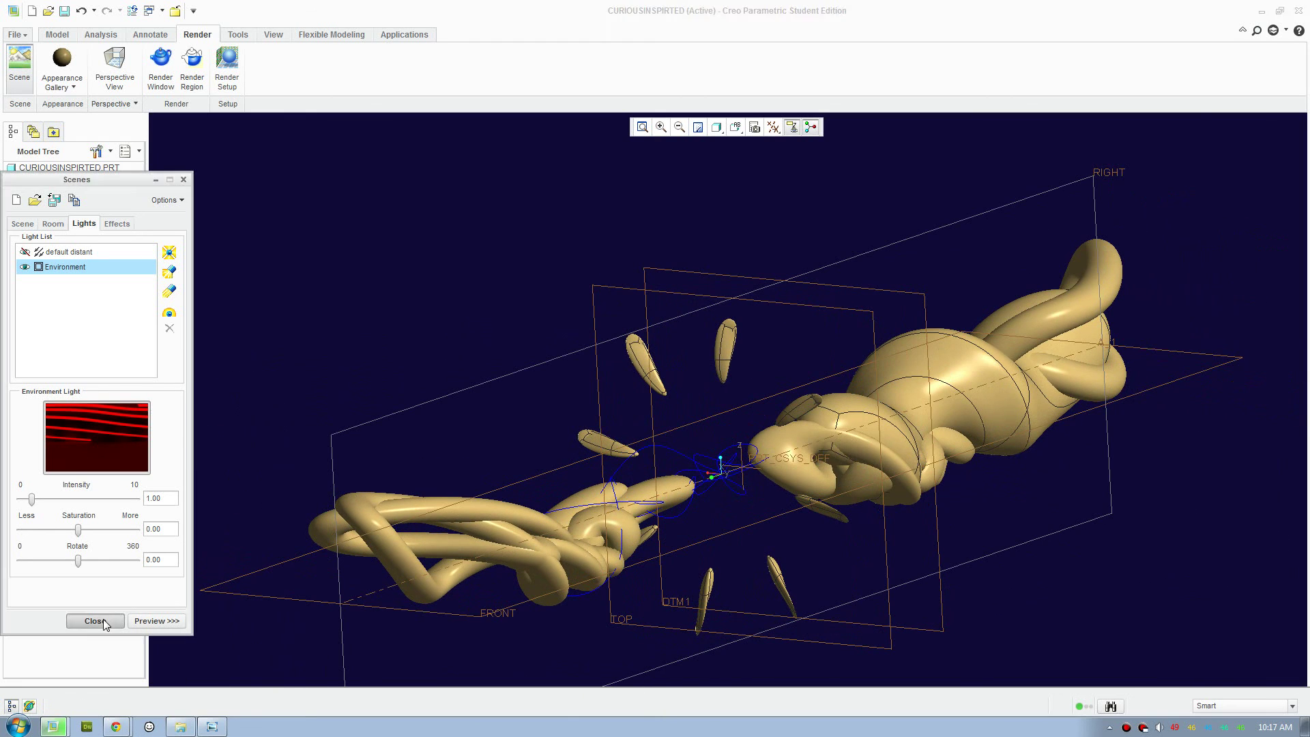
{"action": "left_click", "coordinate": [104, 620]}
{"action": "scroll", "coordinate": [675, 544], "scroll_direction": "up", "scroll_amount": 3}
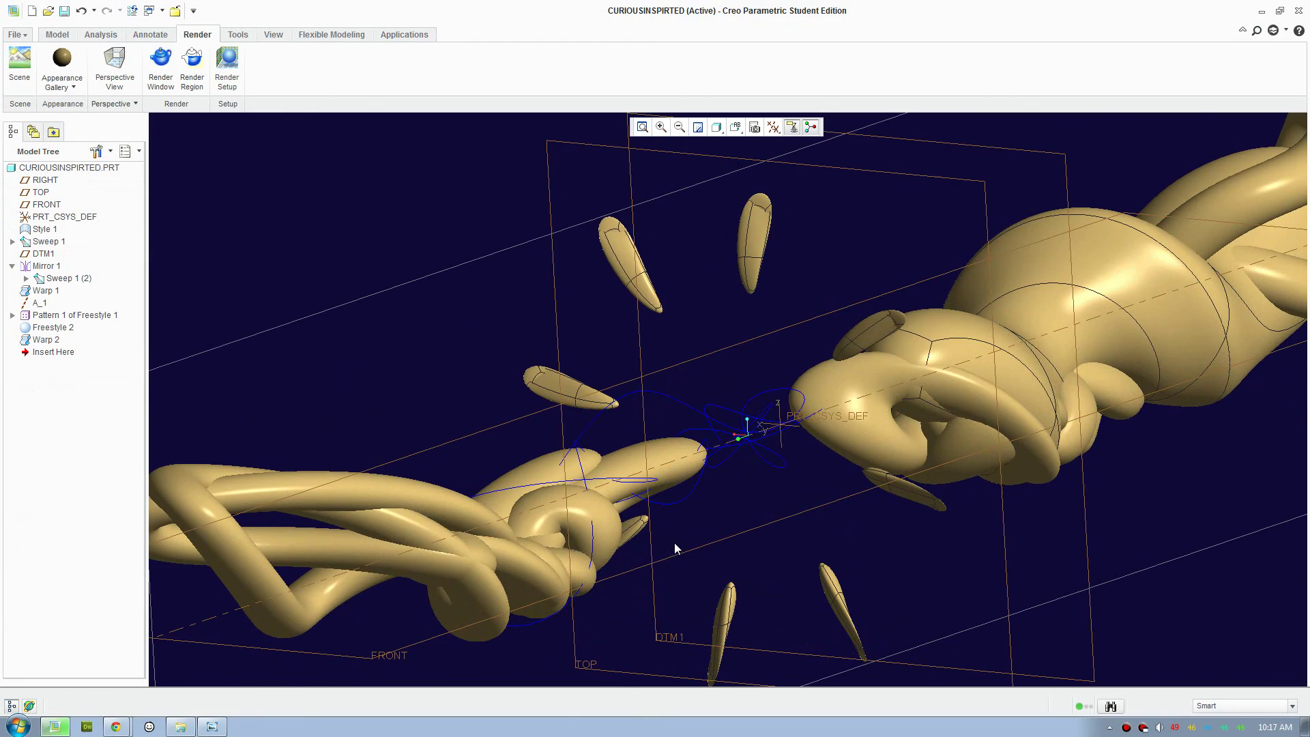
{"action": "left_click", "coordinate": [163, 78]}
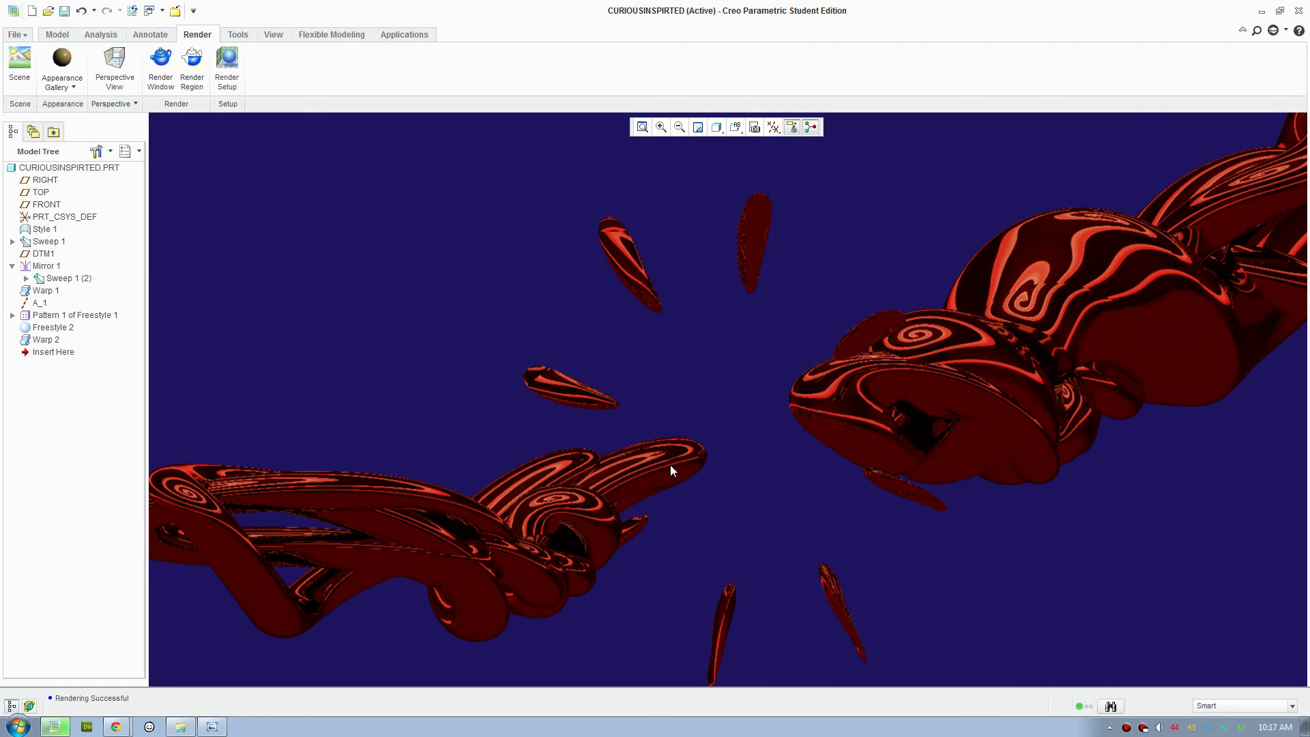
Replace the scene's Environment light image with a red-and-blue studio HDR from the Studio_HDR_giveaway_by_zbyg folder and close the scene settings.
{"action": "left_click", "coordinate": [20, 65]}
{"action": "left_click", "coordinate": [78, 310]}
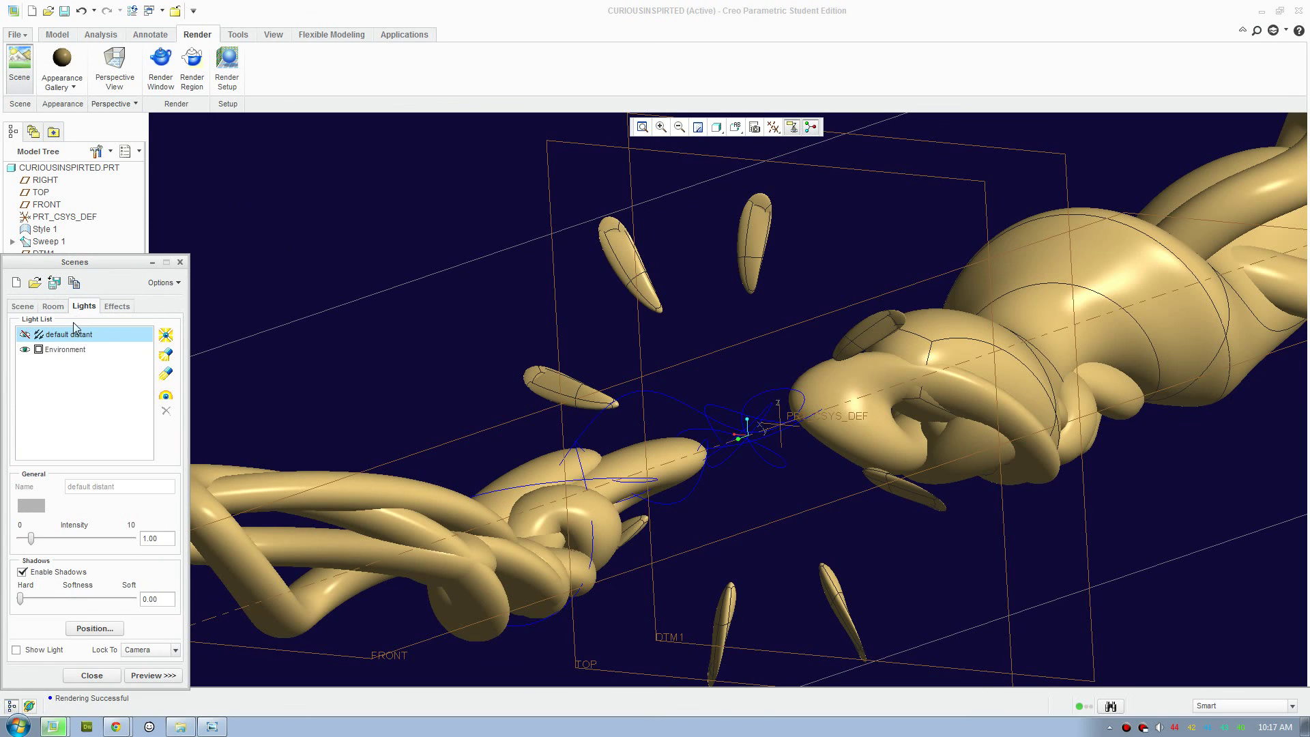
{"action": "left_click", "coordinate": [65, 349]}
{"action": "left_click", "coordinate": [88, 520]}
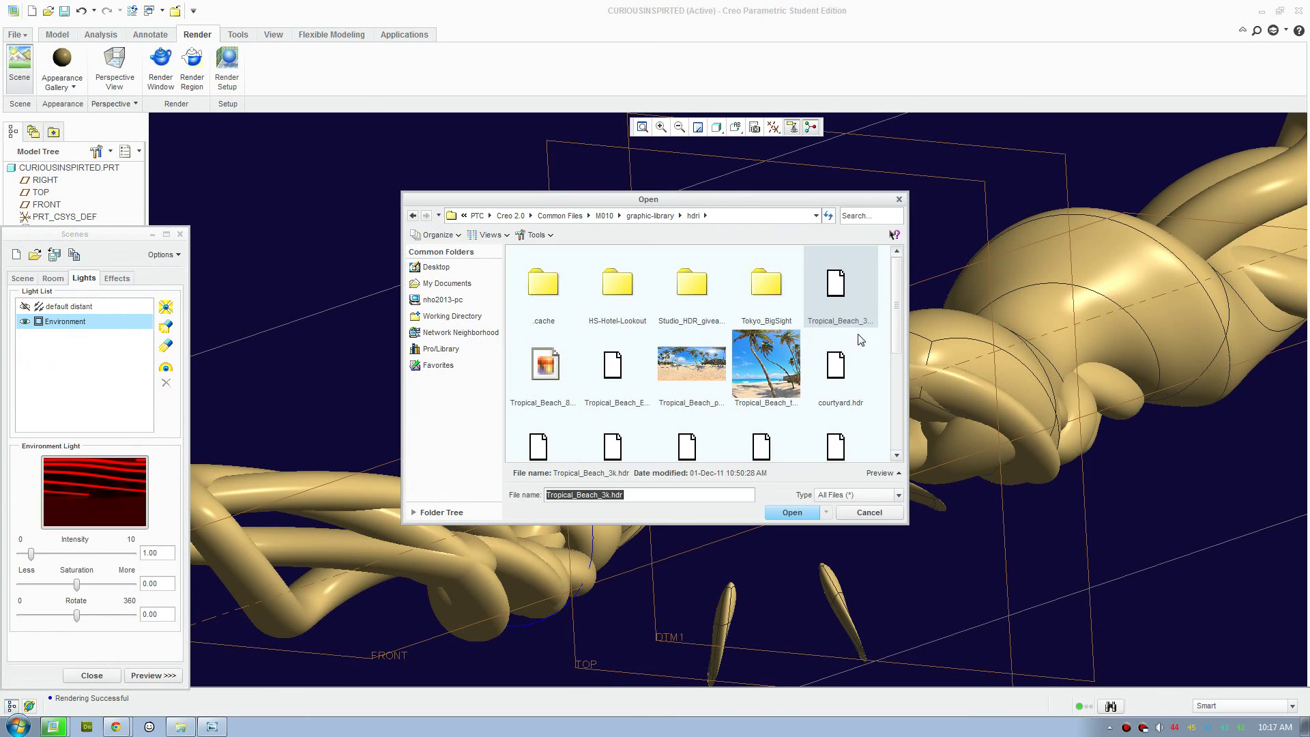
{"action": "left_click", "coordinate": [701, 306]}
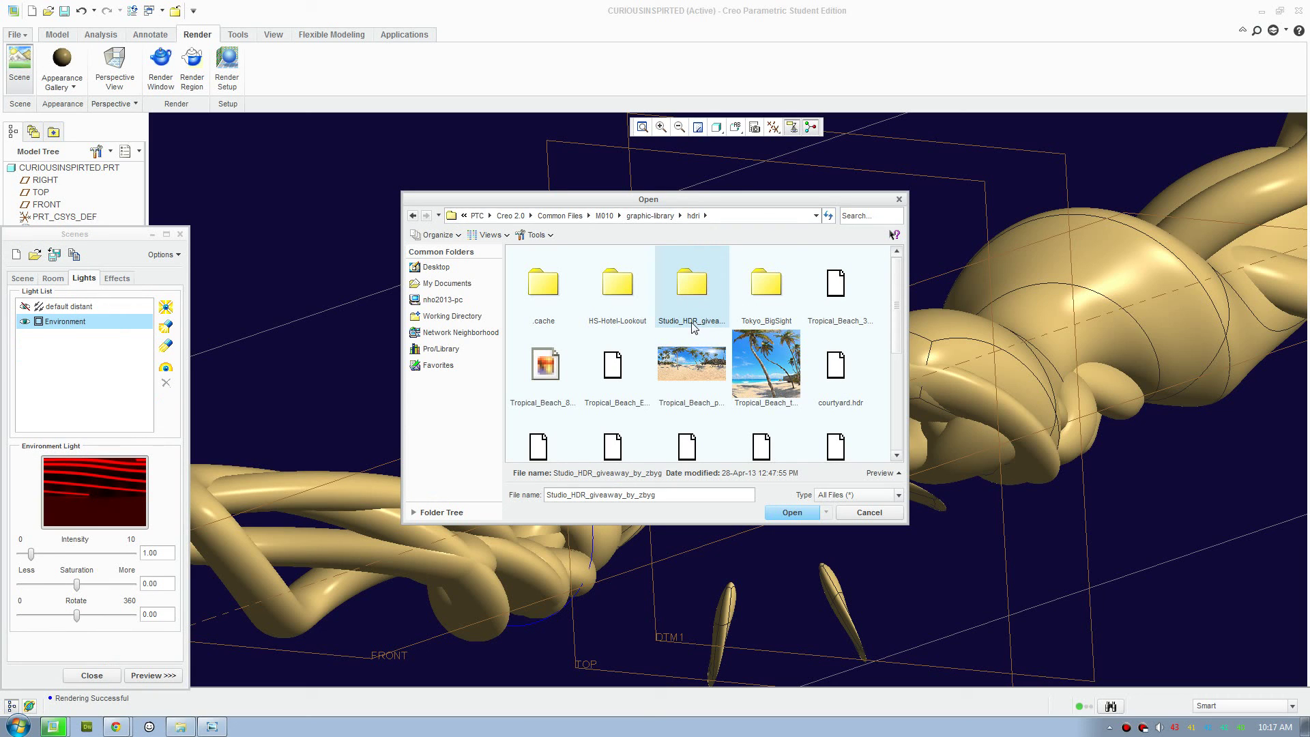
{"action": "double_click", "coordinate": [698, 294]}
{"action": "left_click_drag", "start_coordinate": [896, 296], "coordinate": [896, 394]}
{"action": "scroll", "coordinate": [749, 333], "scroll_direction": "up", "scroll_amount": 2}
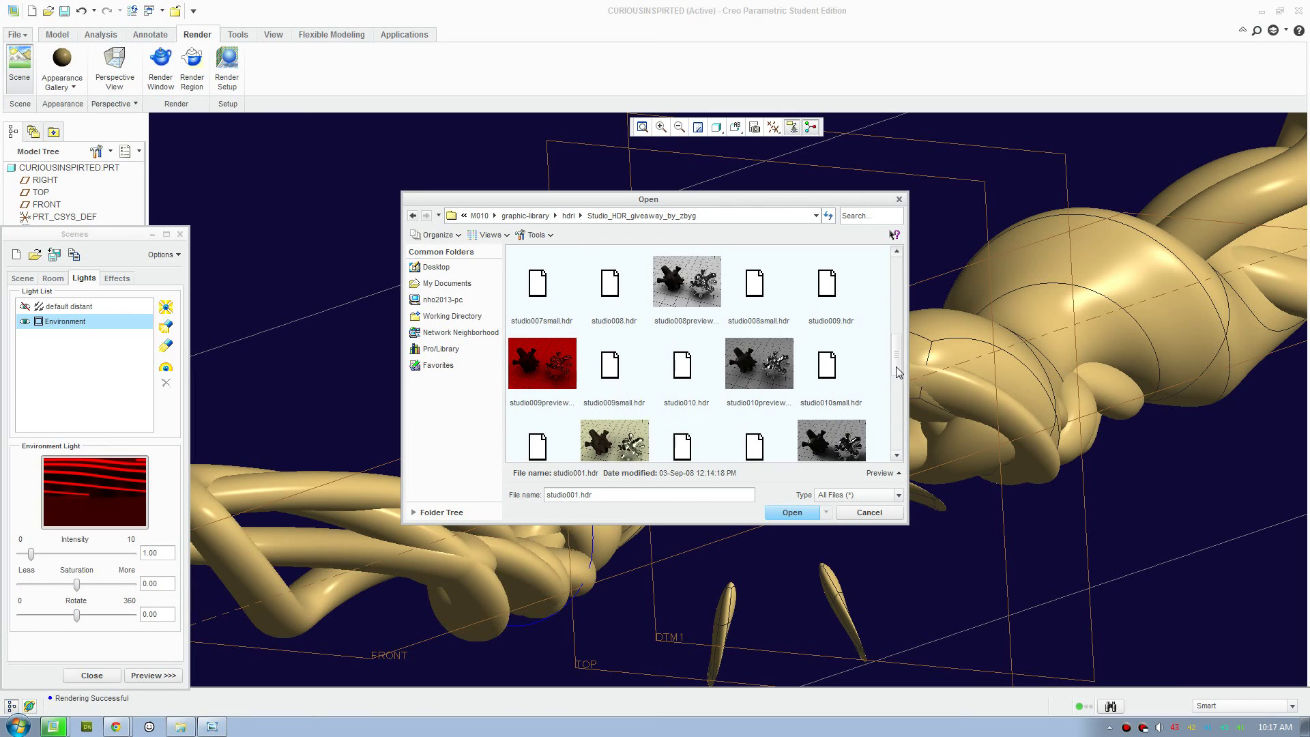
{"action": "double_click", "coordinate": [542, 292]}
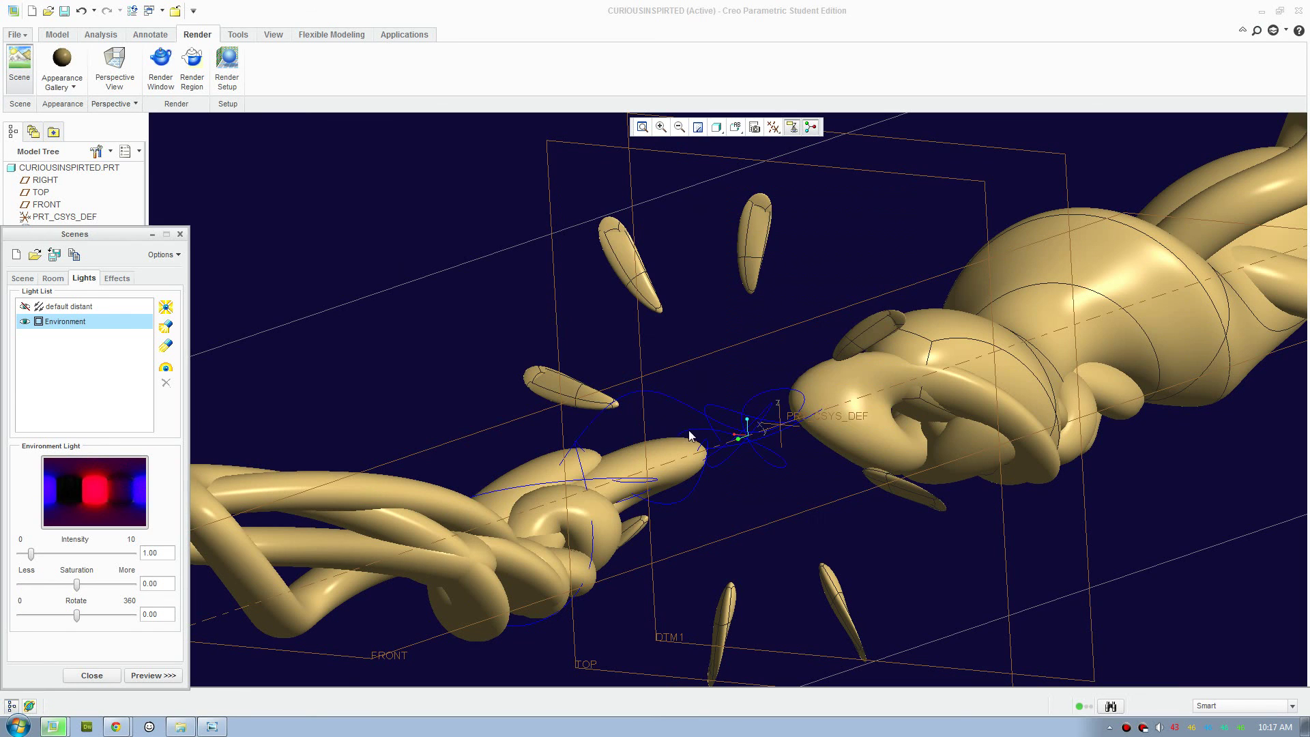
{"action": "left_click", "coordinate": [91, 675]}
Turn on Perspective View and frame the gap between the two braided bodies diagonally from a new angle.
{"action": "middle_click_drag", "start_coordinate": [737, 402], "coordinate": [819, 423]}
{"action": "left_click", "coordinate": [115, 63]}
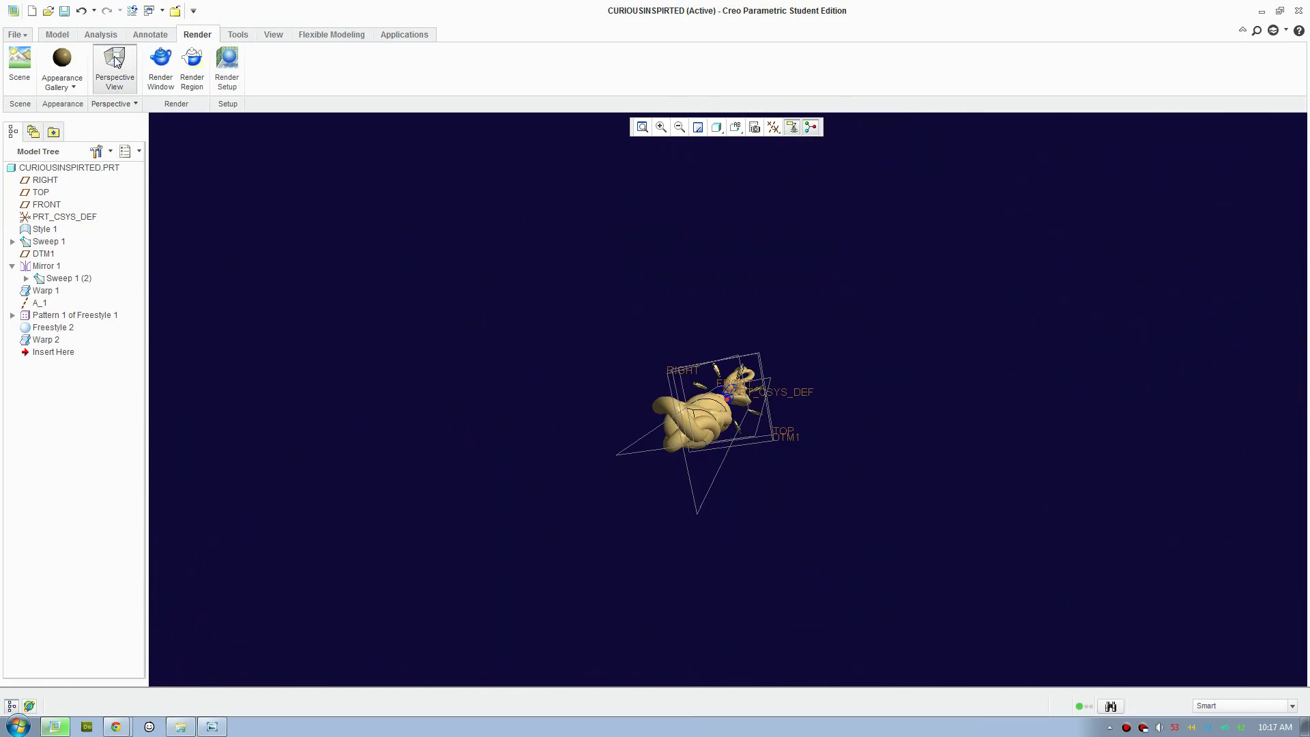
{"action": "middle_click_drag", "start_coordinate": [773, 408], "coordinate": [908, 506], "text": "ctrl"}
{"action": "middle_click_drag", "start_coordinate": [1039, 507], "coordinate": [927, 576]}
{"action": "middle_click_drag", "start_coordinate": [984, 510], "coordinate": [893, 440]}
{"action": "scroll", "coordinate": [893, 439], "scroll_direction": "down", "scroll_amount": 2}
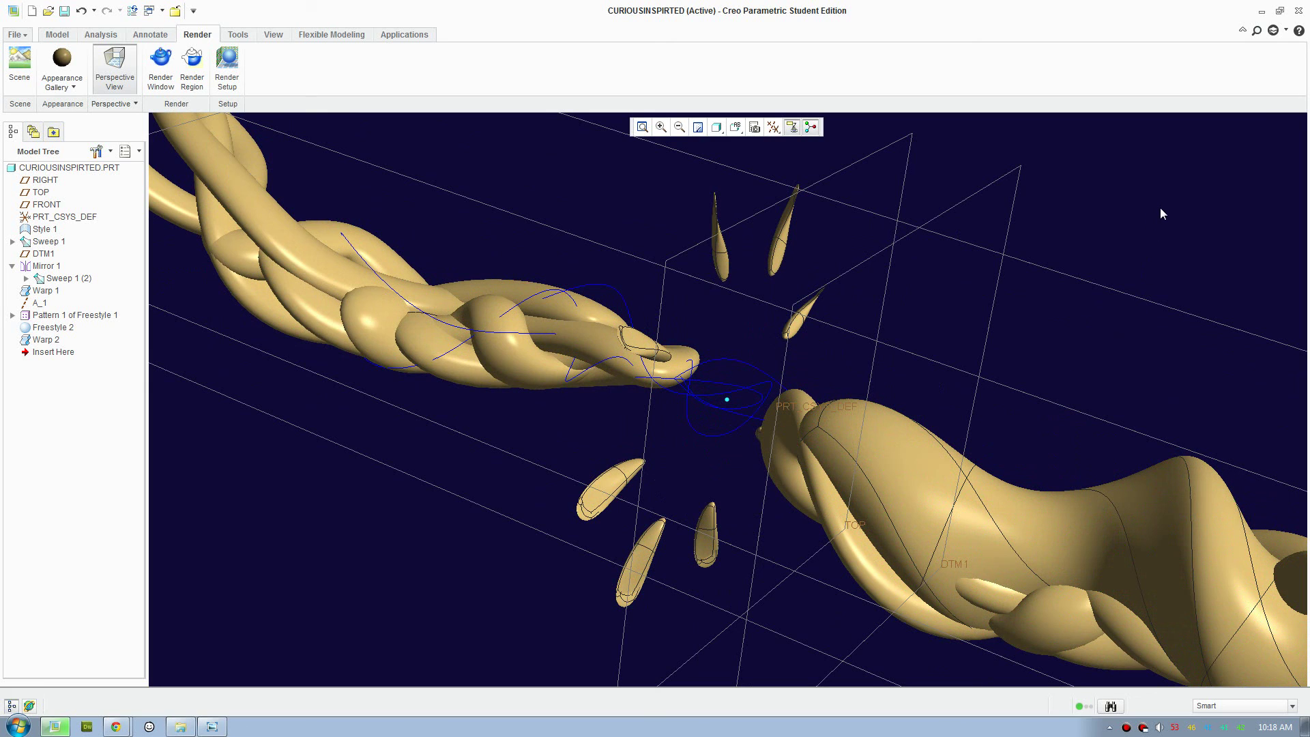
Review the Photolux render quality options and leave the quality at Draft.
{"action": "left_click", "coordinate": [227, 75]}
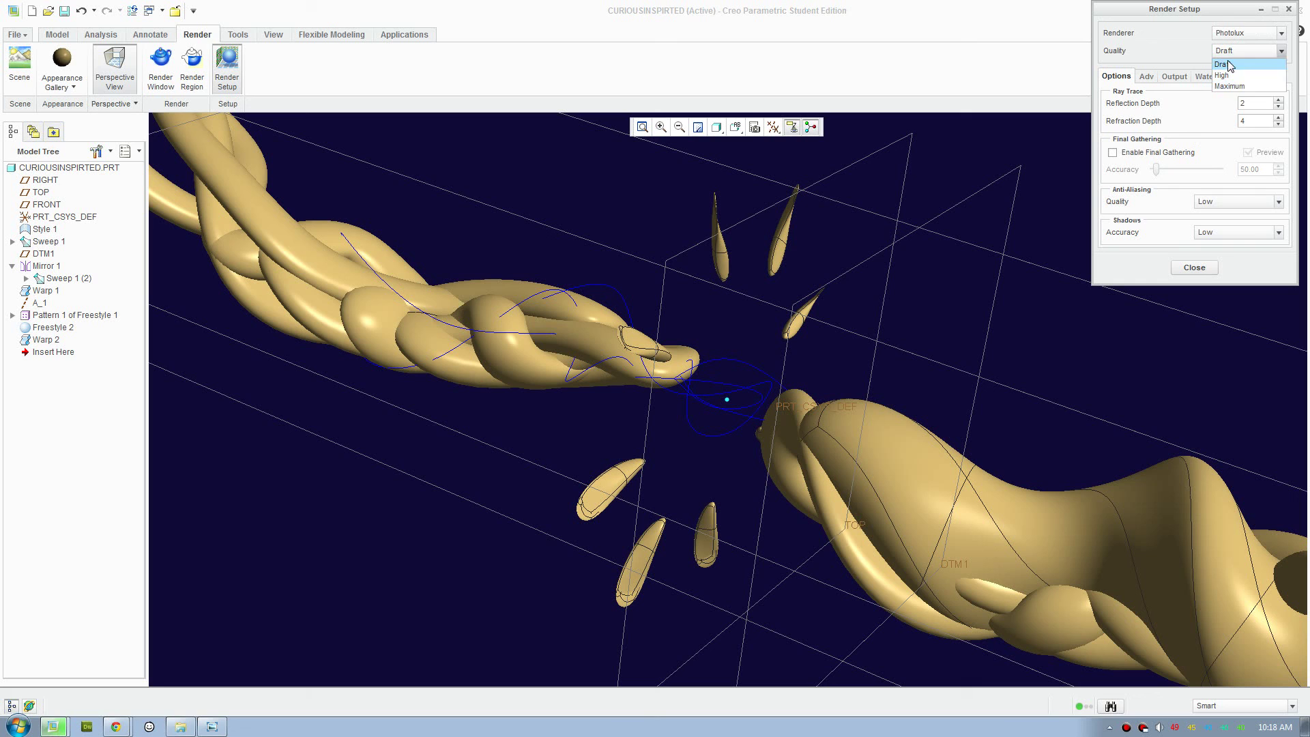
{"action": "left_click", "coordinate": [1191, 268]}
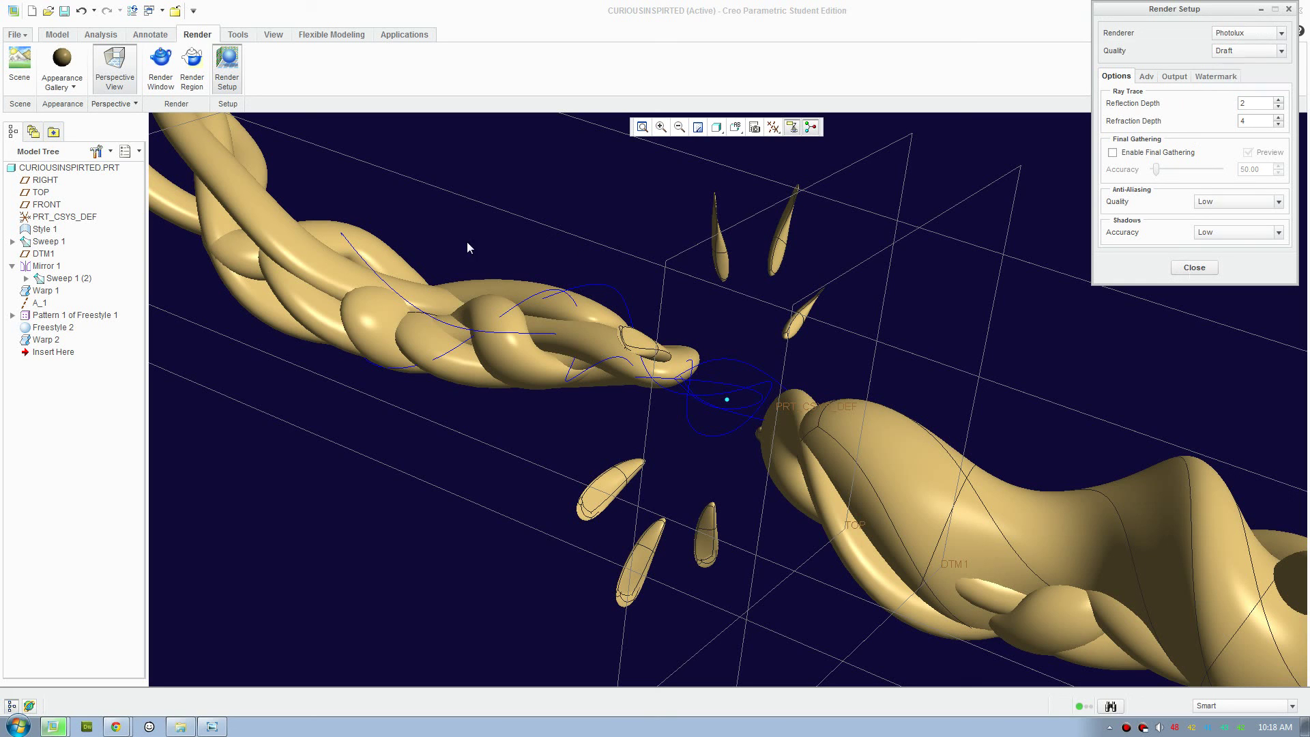
{"action": "left_click", "coordinate": [1197, 267]}
Enable depth of field in the scene effects with a focus of 0.900 and render the model.
{"action": "left_click", "coordinate": [23, 91]}
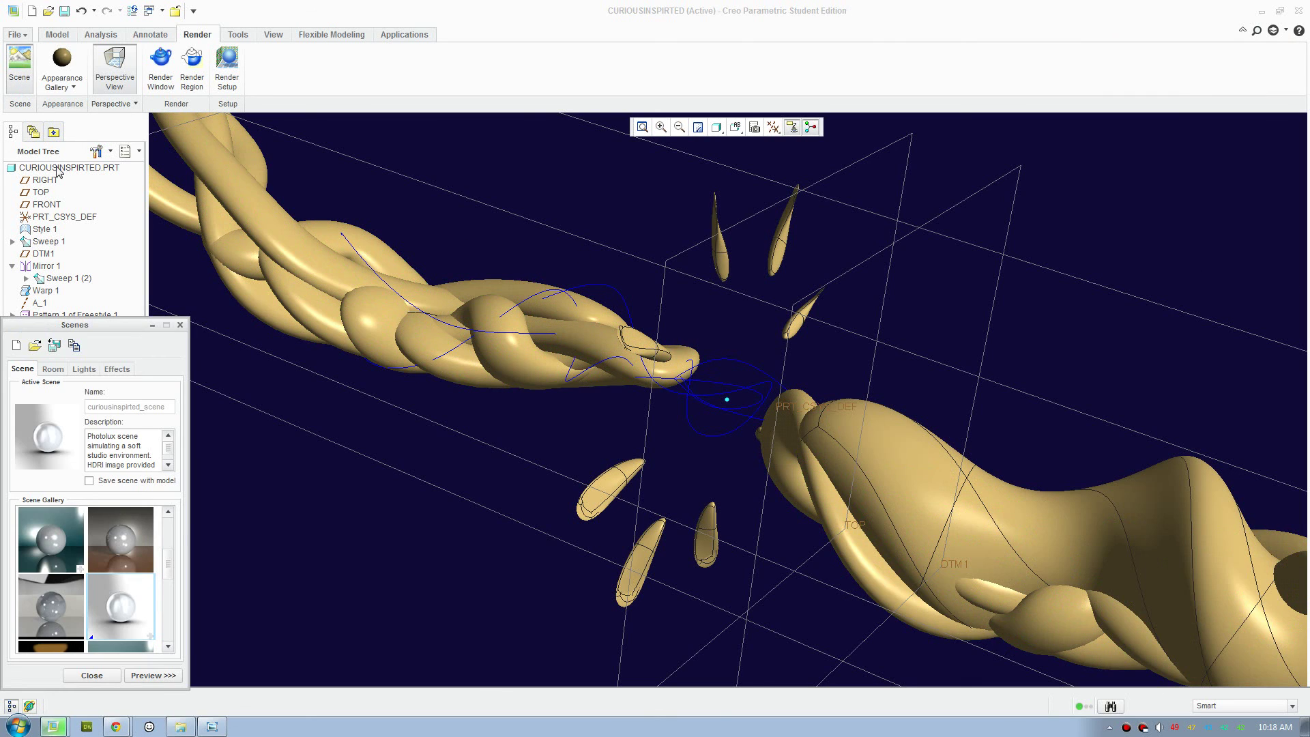
{"action": "left_click", "coordinate": [55, 369]}
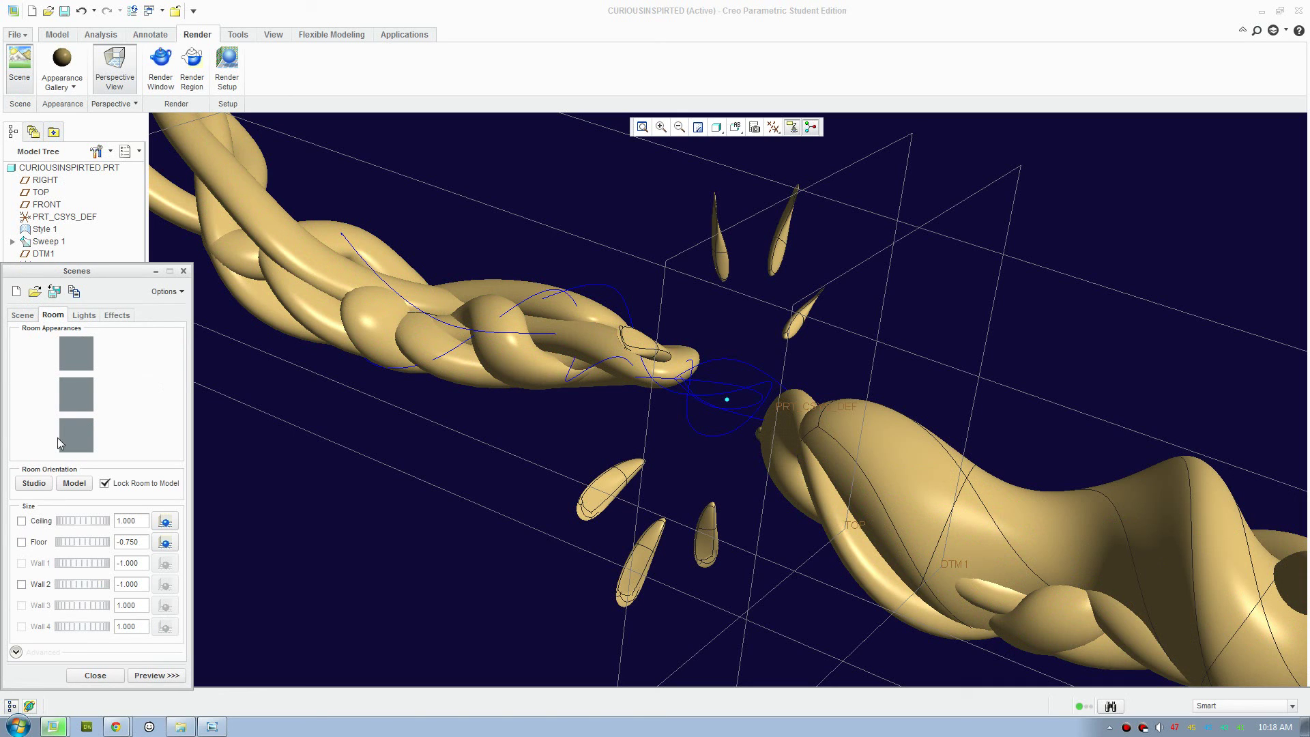
{"action": "left_click", "coordinate": [84, 315]}
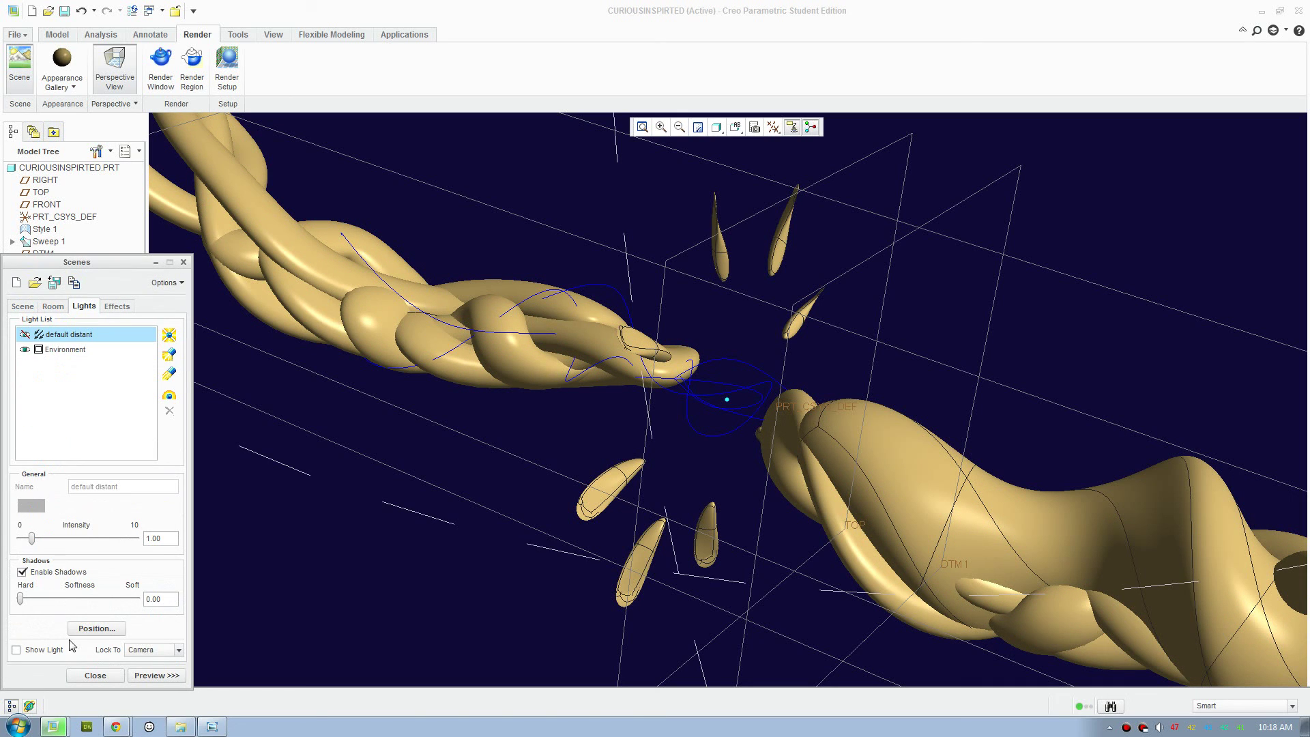
{"action": "left_click", "coordinate": [112, 308]}
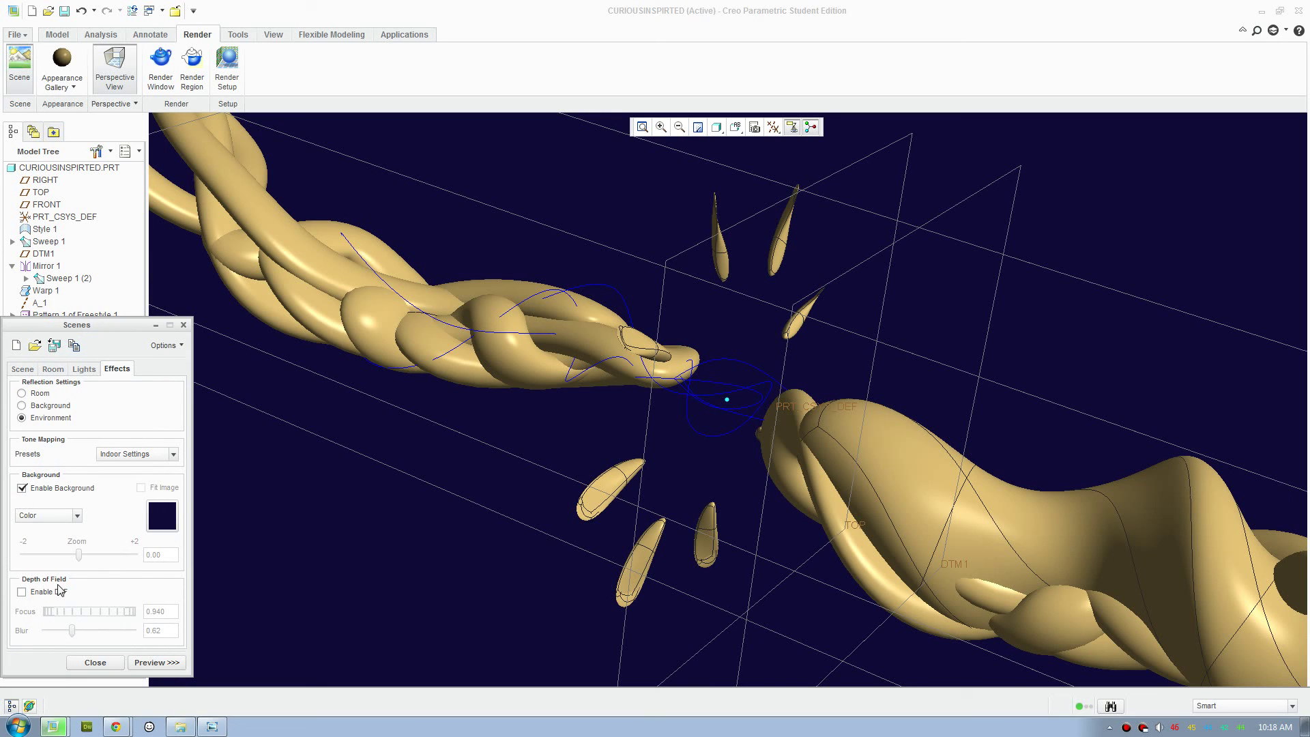
{"action": "left_click", "coordinate": [23, 593]}
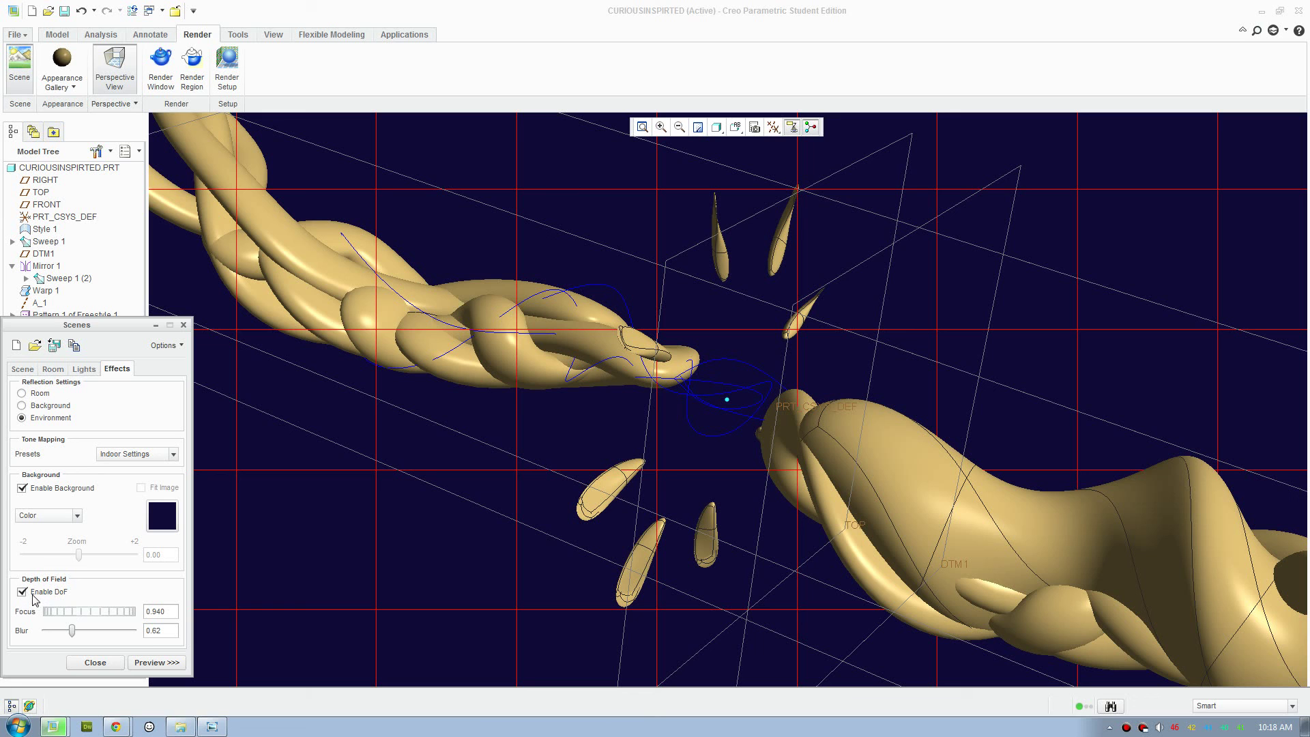
{"action": "middle_click_drag", "start_coordinate": [618, 471], "coordinate": [594, 456]}
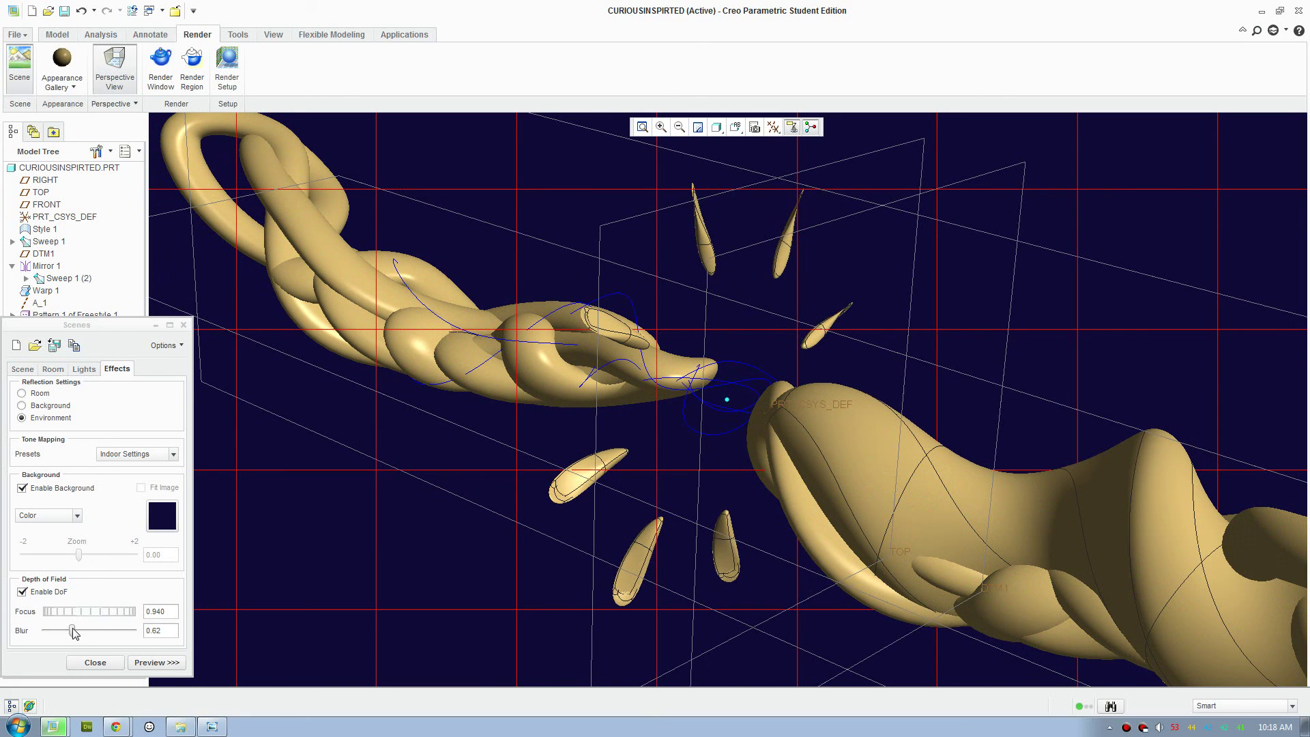
{"action": "mouse_move", "coordinate": [85, 612]}
{"action": "left_mouse_down"}
{"action": "mouse_move", "coordinate": [101, 617]}
{"action": "mouse_move", "coordinate": [77, 621]}
{"action": "left_mouse_up"}
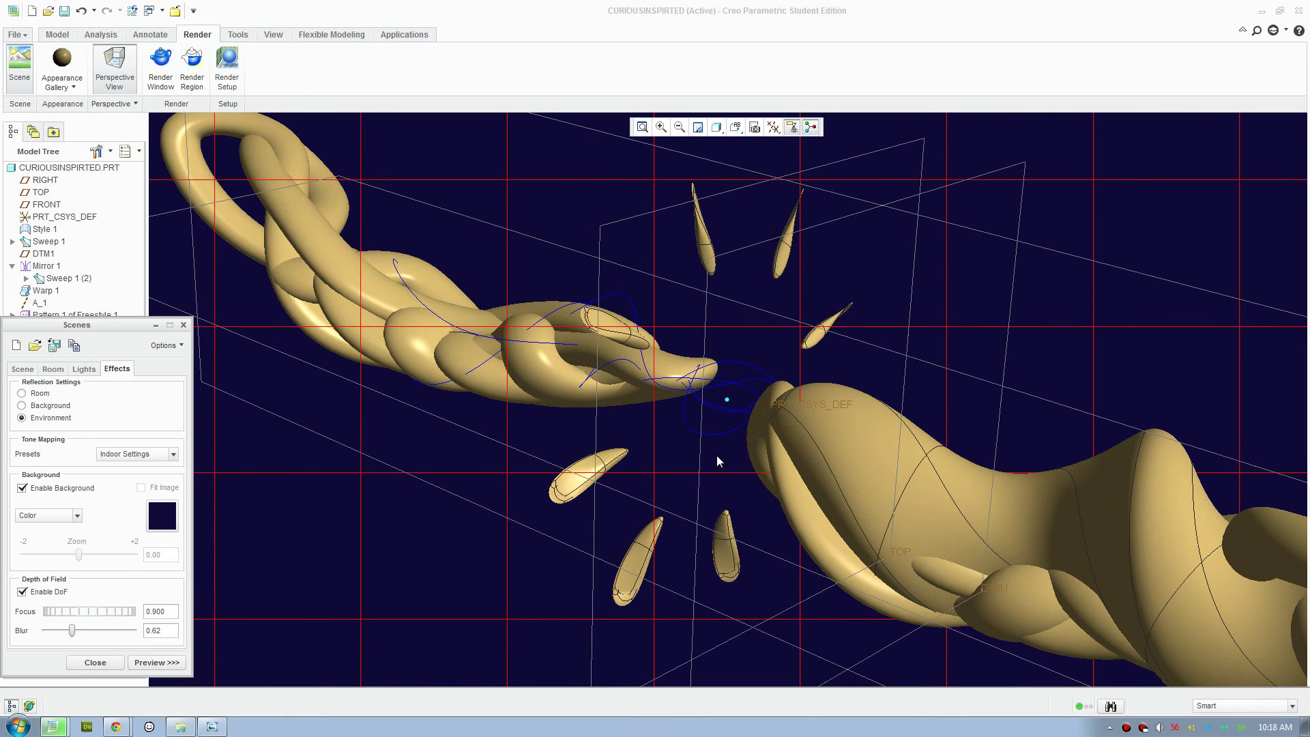
{"action": "left_click", "coordinate": [113, 664]}
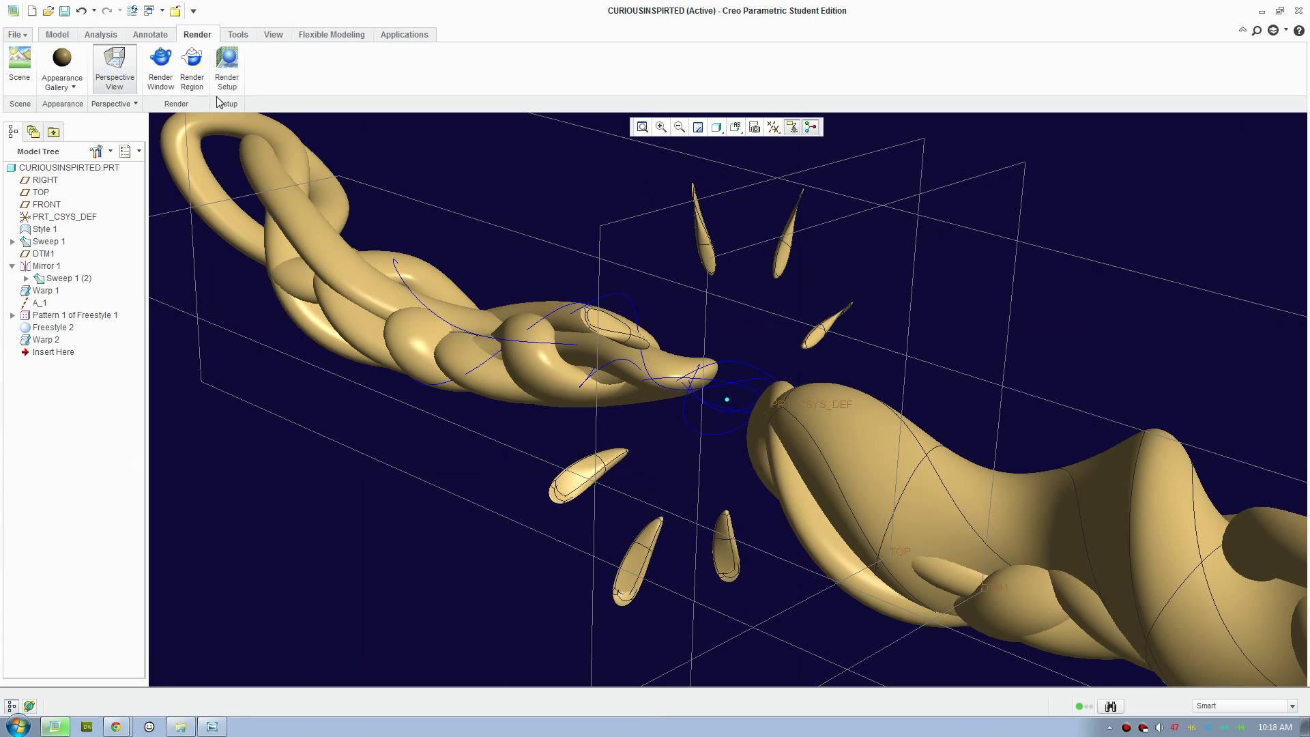
{"action": "left_click", "coordinate": [161, 66]}
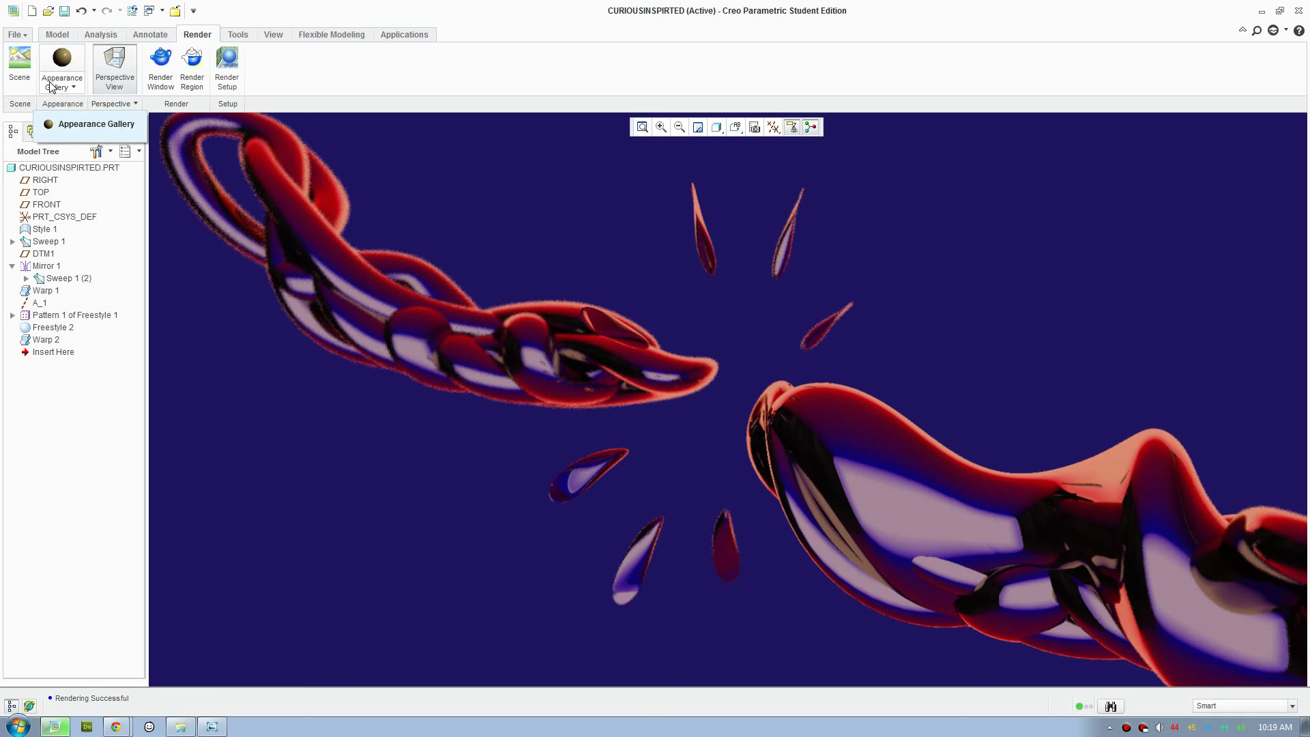
Set the depth of field to focus 1.050 and blur 0.88, and render the model again.
{"action": "left_click", "coordinate": [23, 75]}
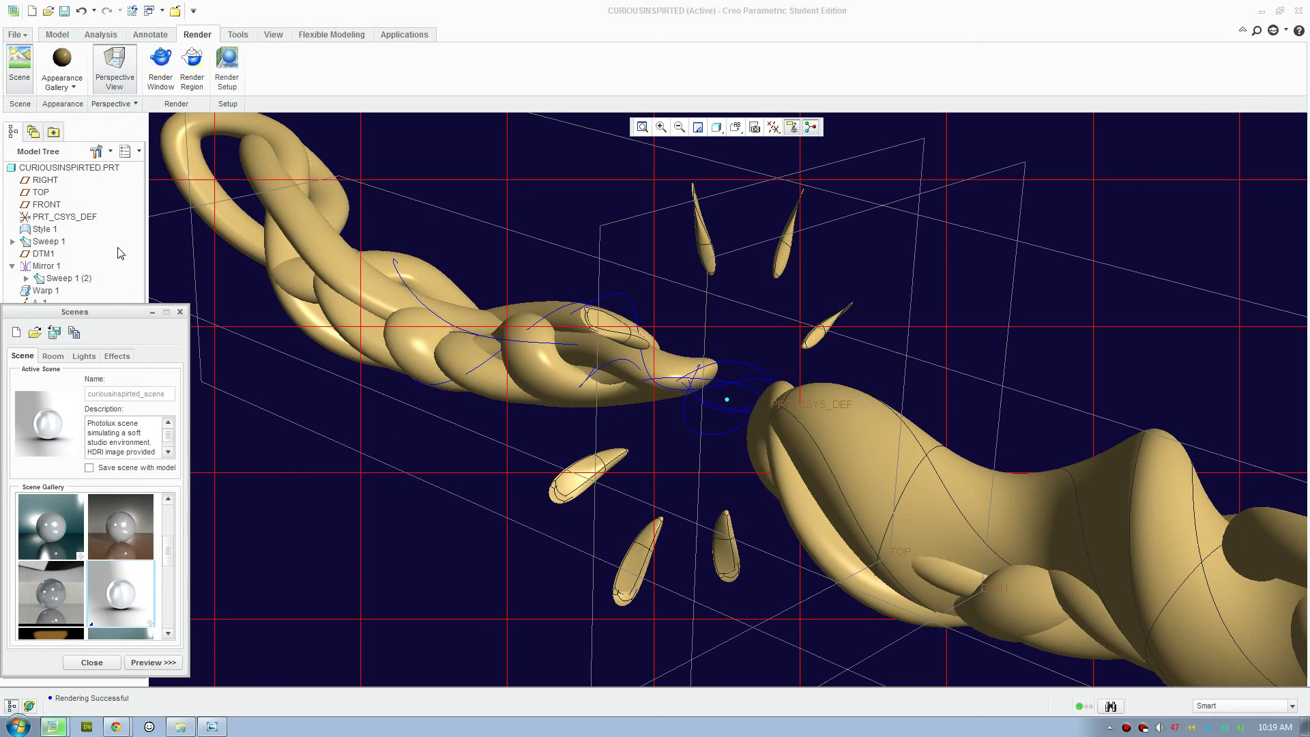
{"action": "left_click", "coordinate": [82, 356]}
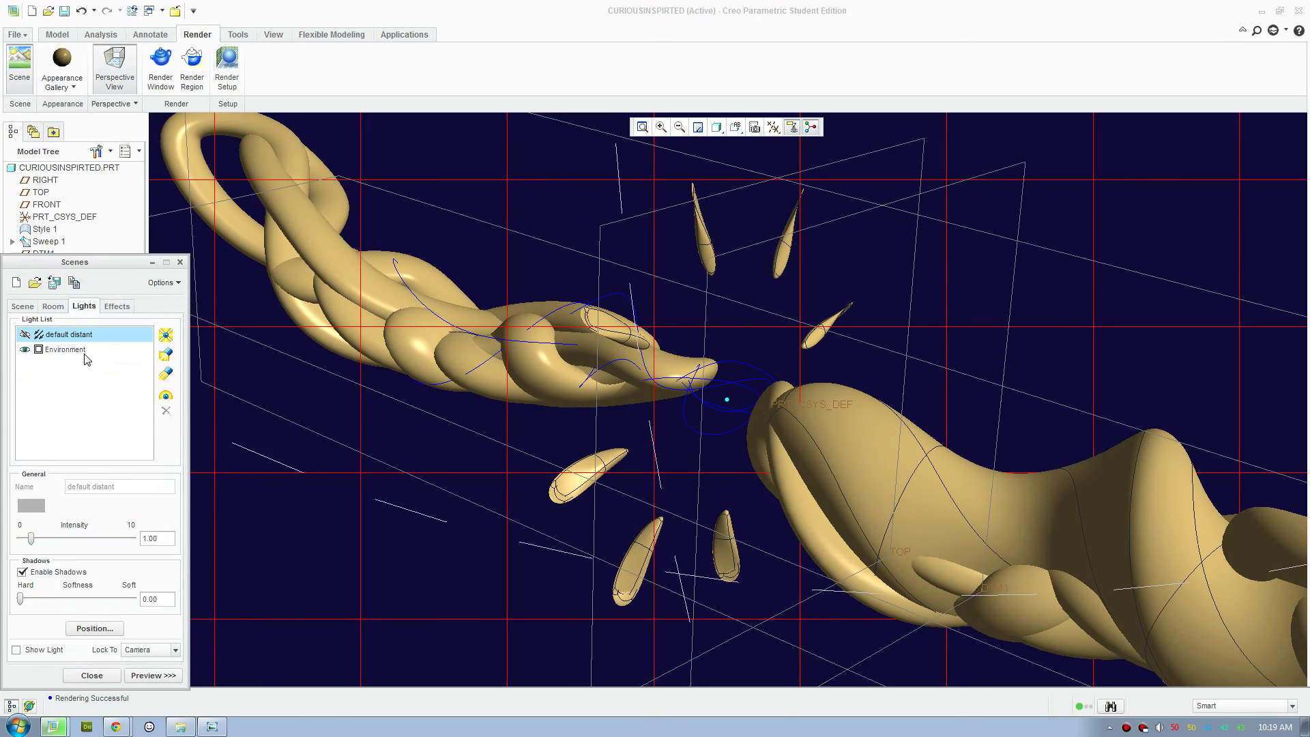
{"action": "left_click", "coordinate": [112, 307]}
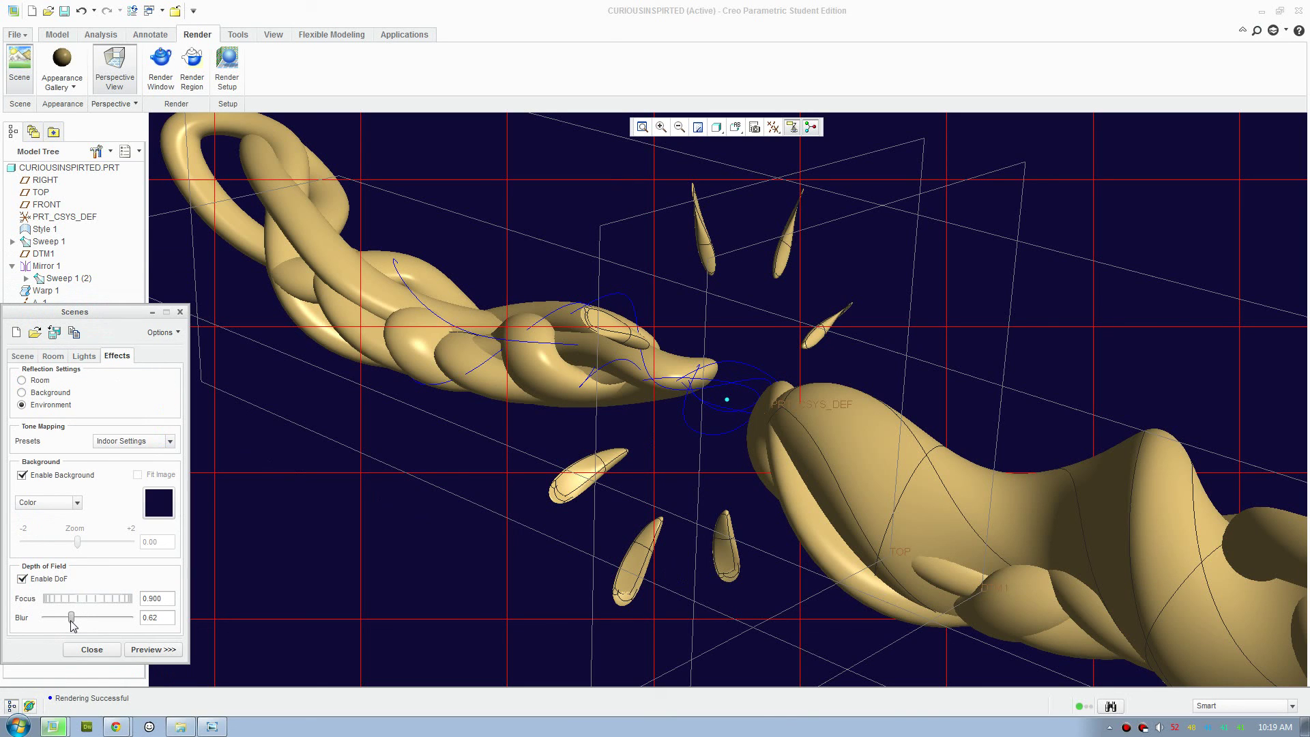
{"action": "mouse_move", "coordinate": [71, 618]}
{"action": "left_mouse_down"}
{"action": "mouse_move", "coordinate": [53, 623]}
{"action": "mouse_move", "coordinate": [83, 627]}
{"action": "mouse_move", "coordinate": [71, 600]}
{"action": "mouse_move", "coordinate": [78, 614]}
{"action": "left_mouse_up"}
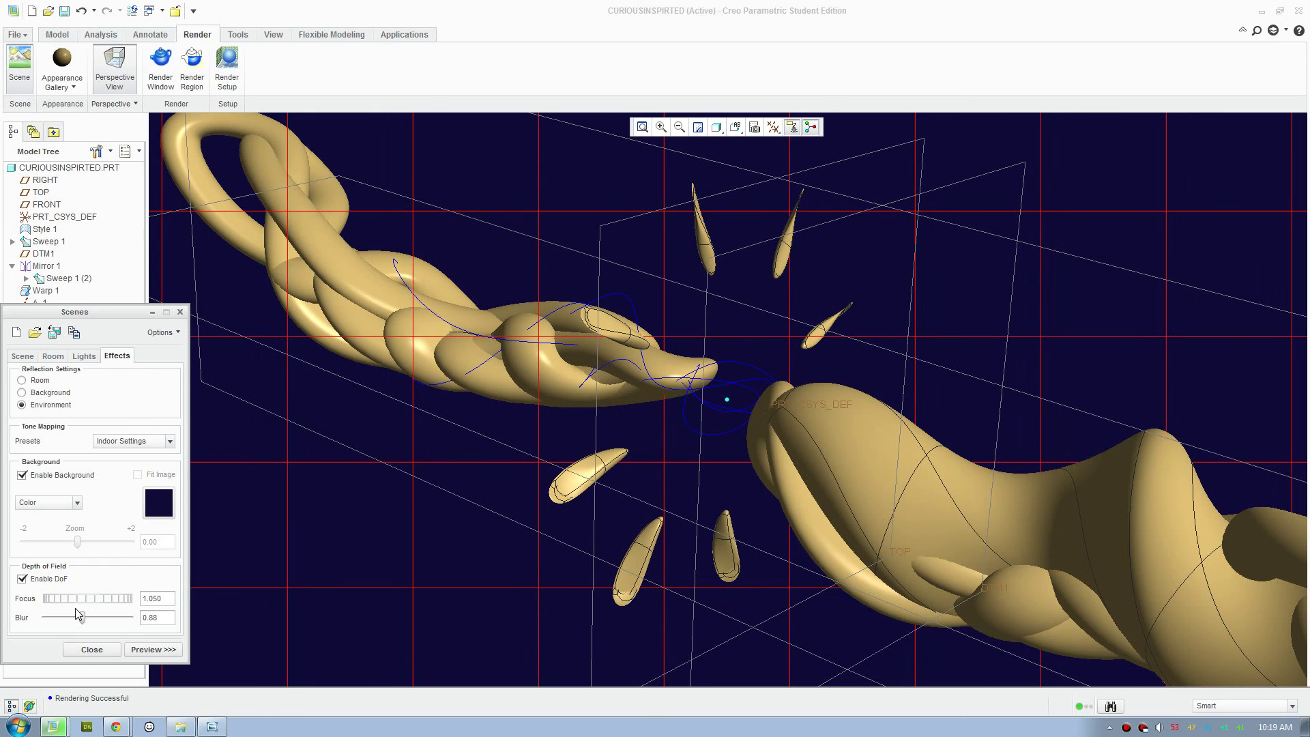
{"action": "left_click", "coordinate": [97, 650]}
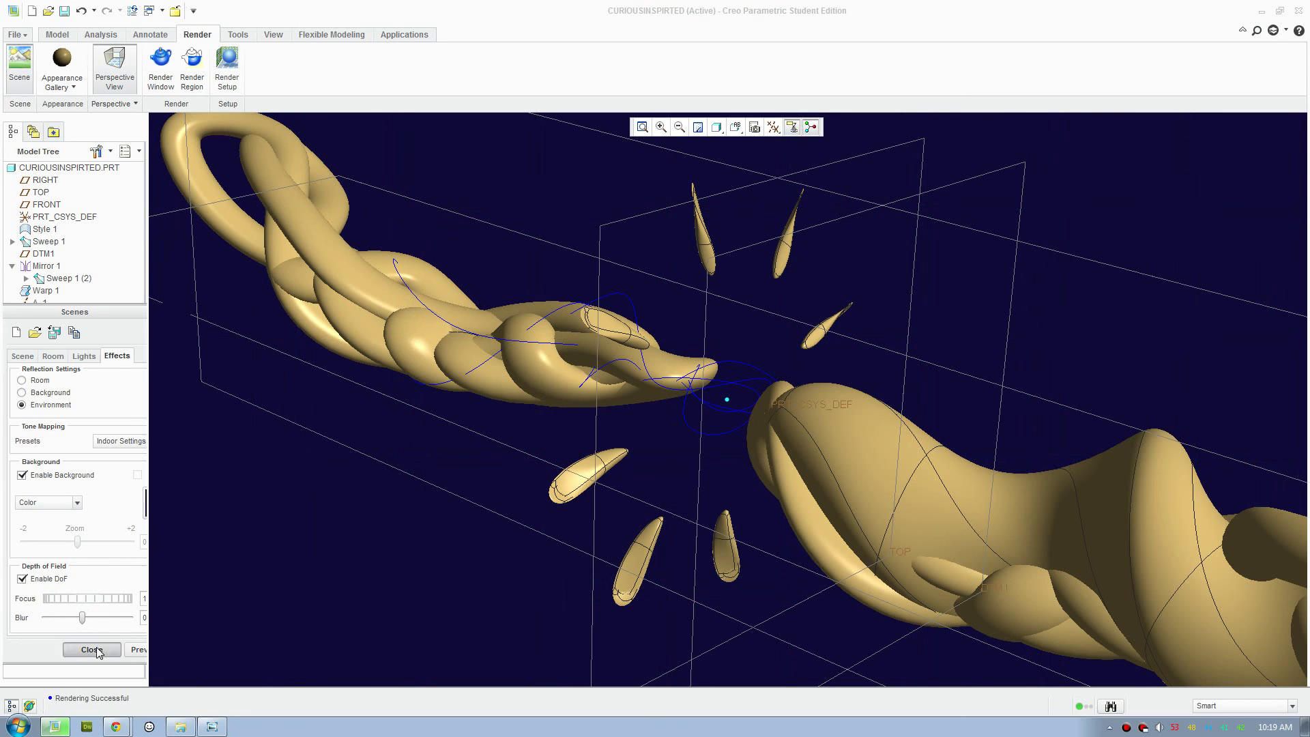
{"action": "left_click", "coordinate": [161, 67]}
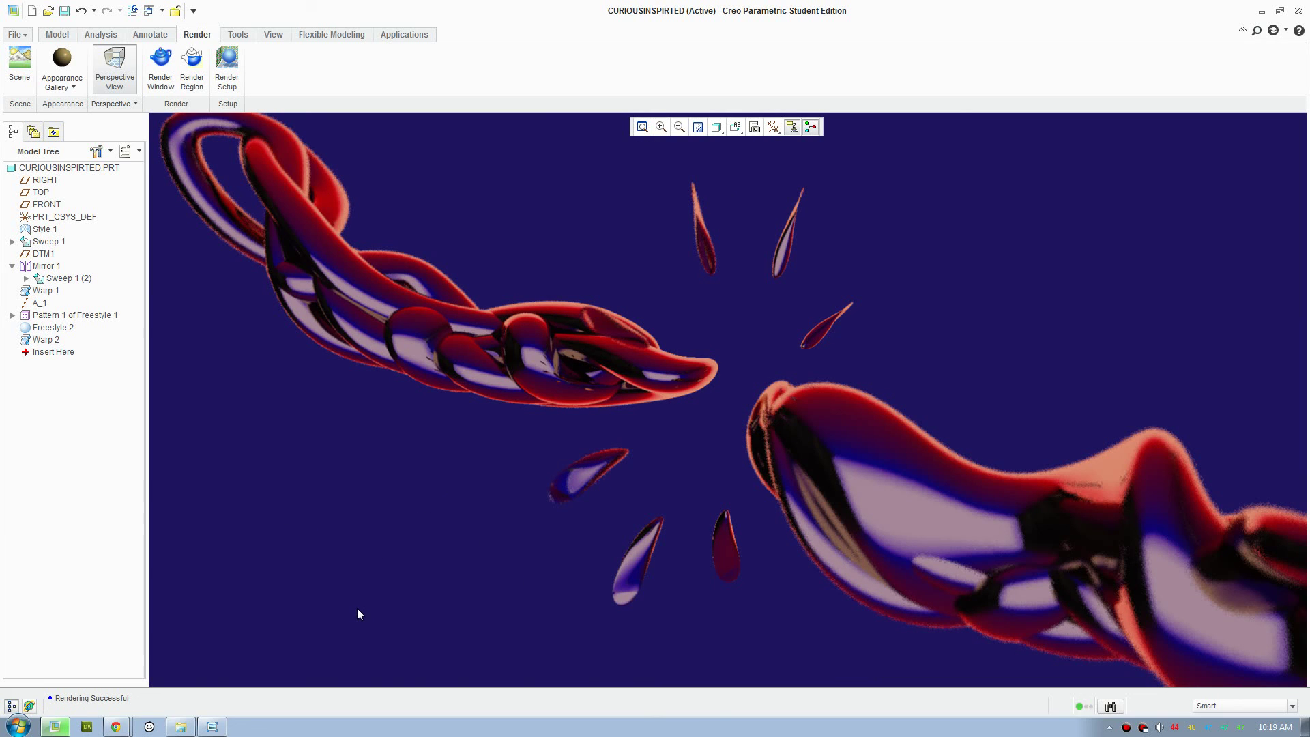
Try PNG as the render output and restore the Full Window output.
{"action": "left_click", "coordinate": [227, 68]}
{"action": "left_click", "coordinate": [1173, 77]}
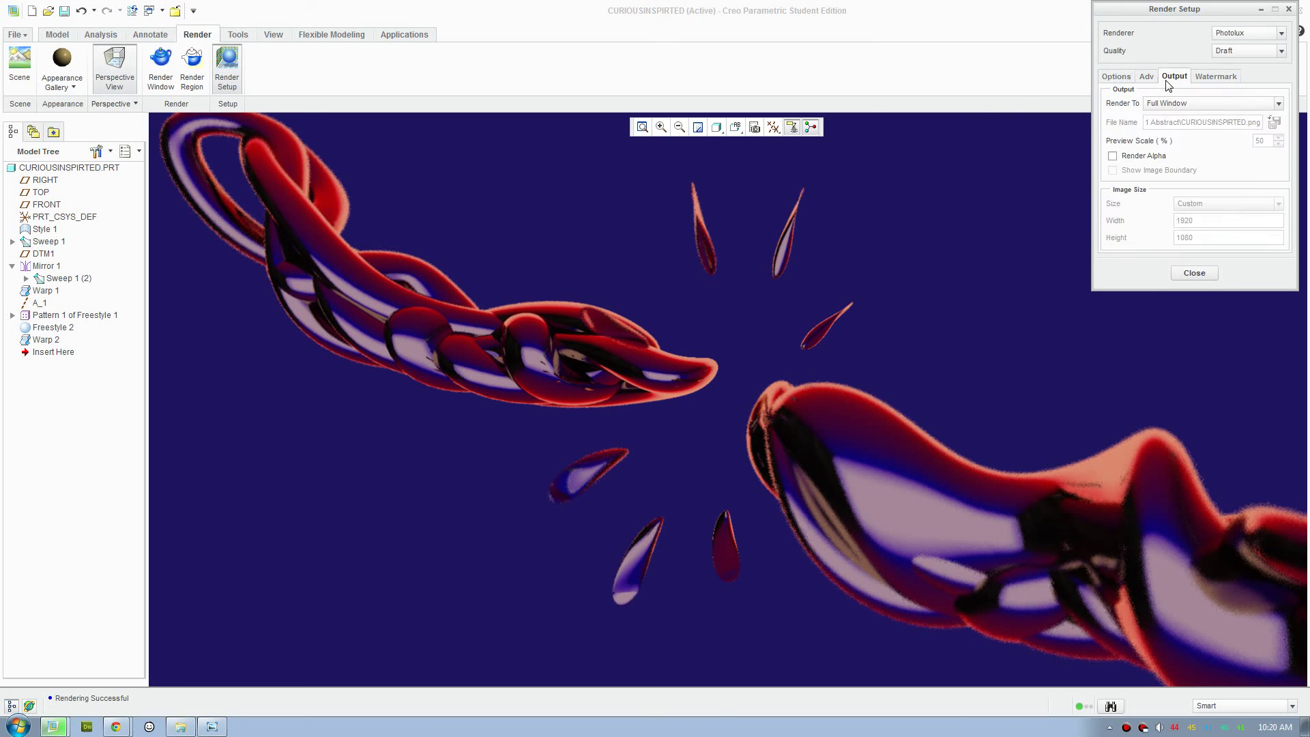
{"action": "left_click", "coordinate": [1191, 103]}
{"action": "scroll", "coordinate": [1189, 208], "scroll_direction": "down", "scroll_amount": 1}
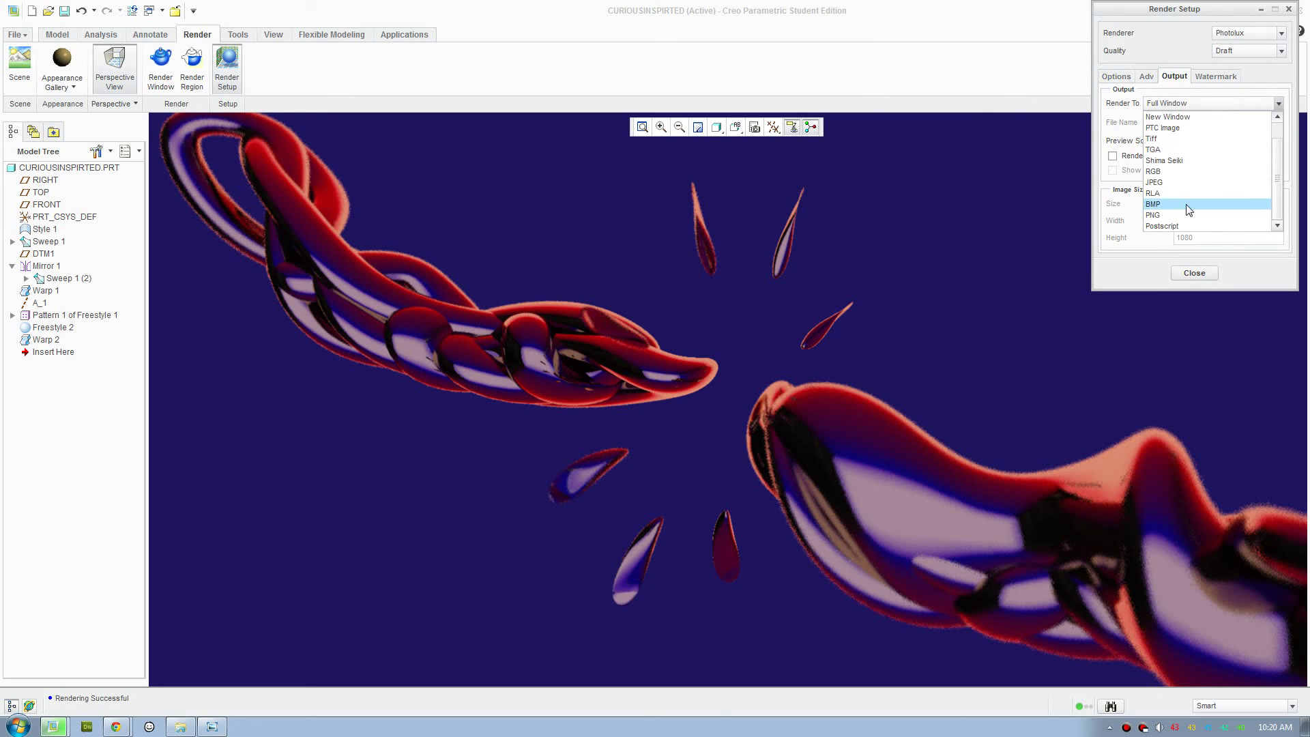
{"action": "left_click", "coordinate": [1185, 214]}
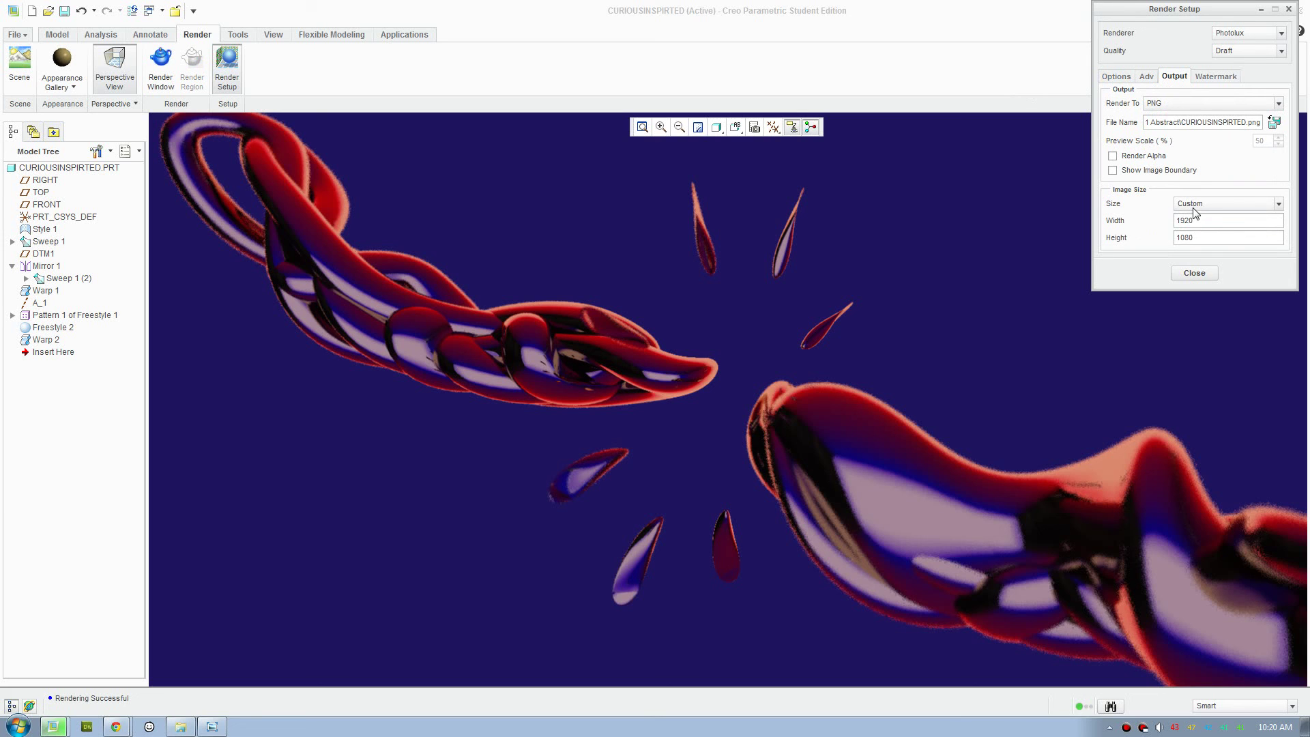
{"action": "left_click", "coordinate": [1195, 205]}
{"action": "left_click", "coordinate": [1199, 318]}
{"action": "left_click", "coordinate": [1191, 105]}
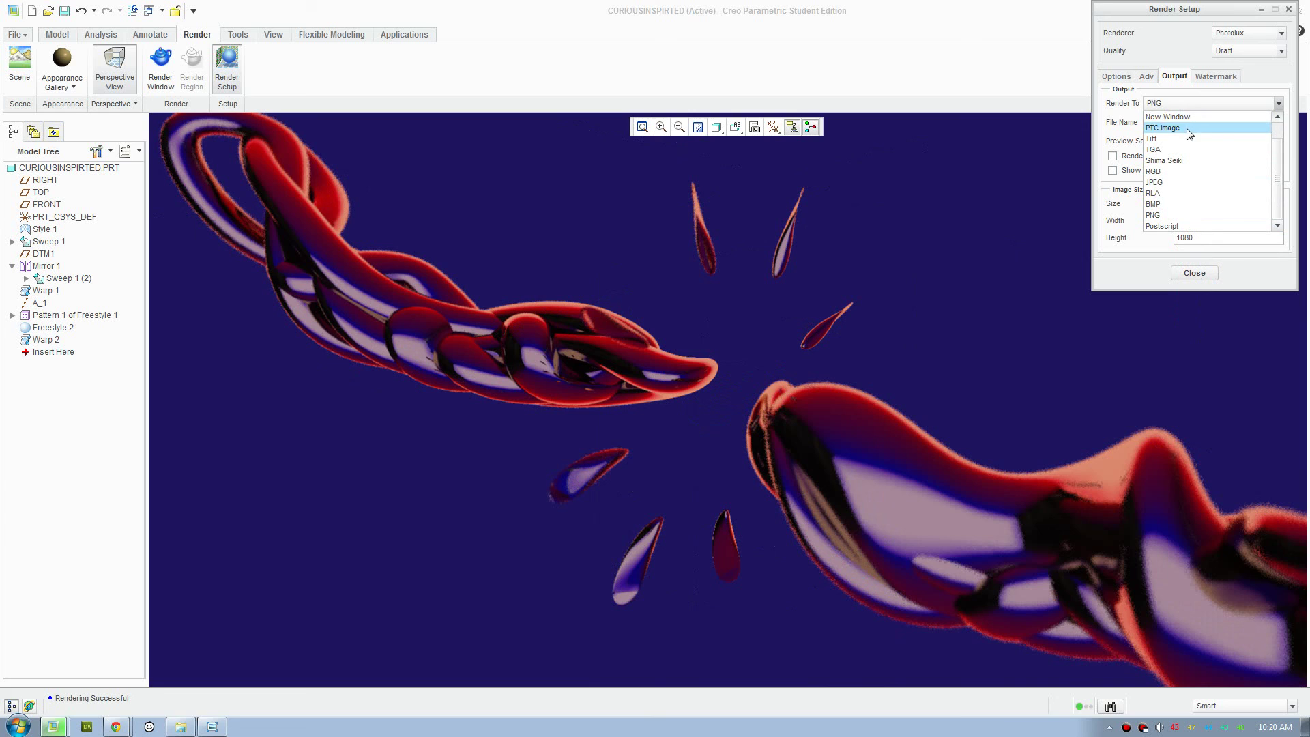
{"action": "scroll", "coordinate": [1185, 129], "scroll_direction": "up", "scroll_amount": 2}
{"action": "left_click", "coordinate": [1179, 128]}
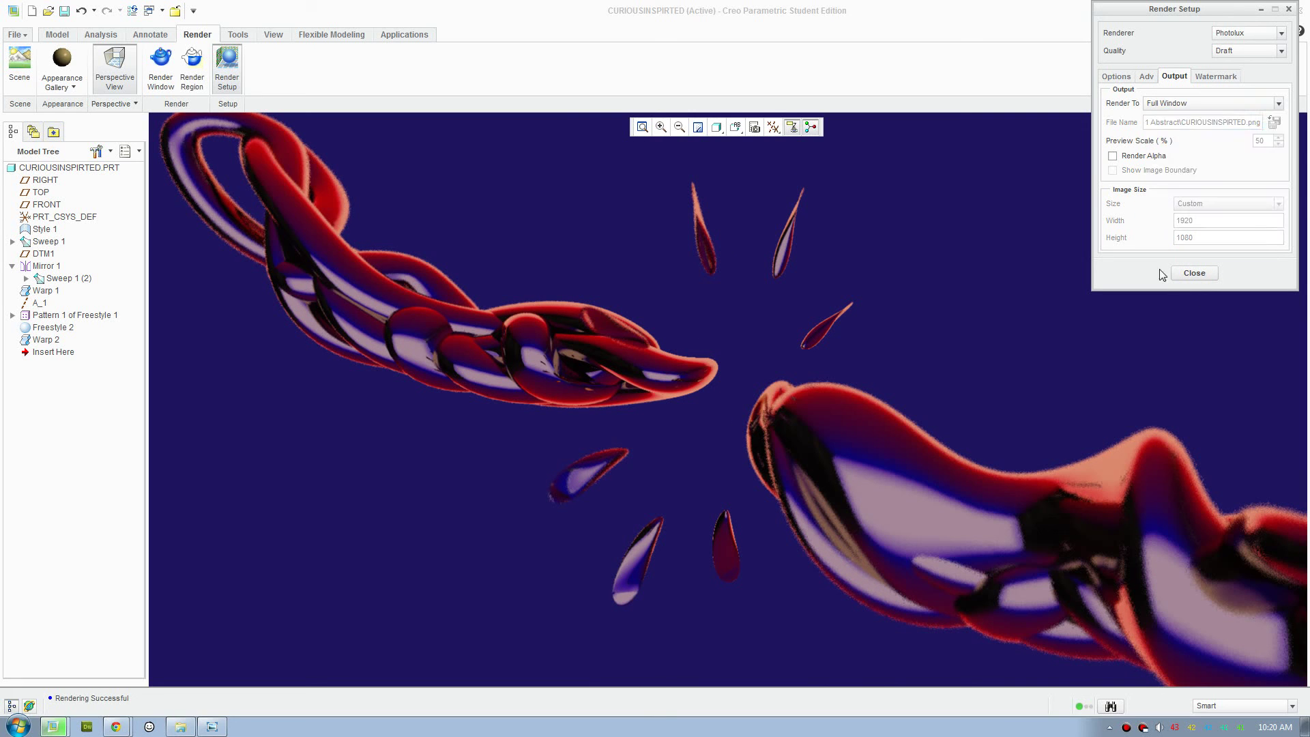
{"action": "left_click", "coordinate": [1192, 273]}
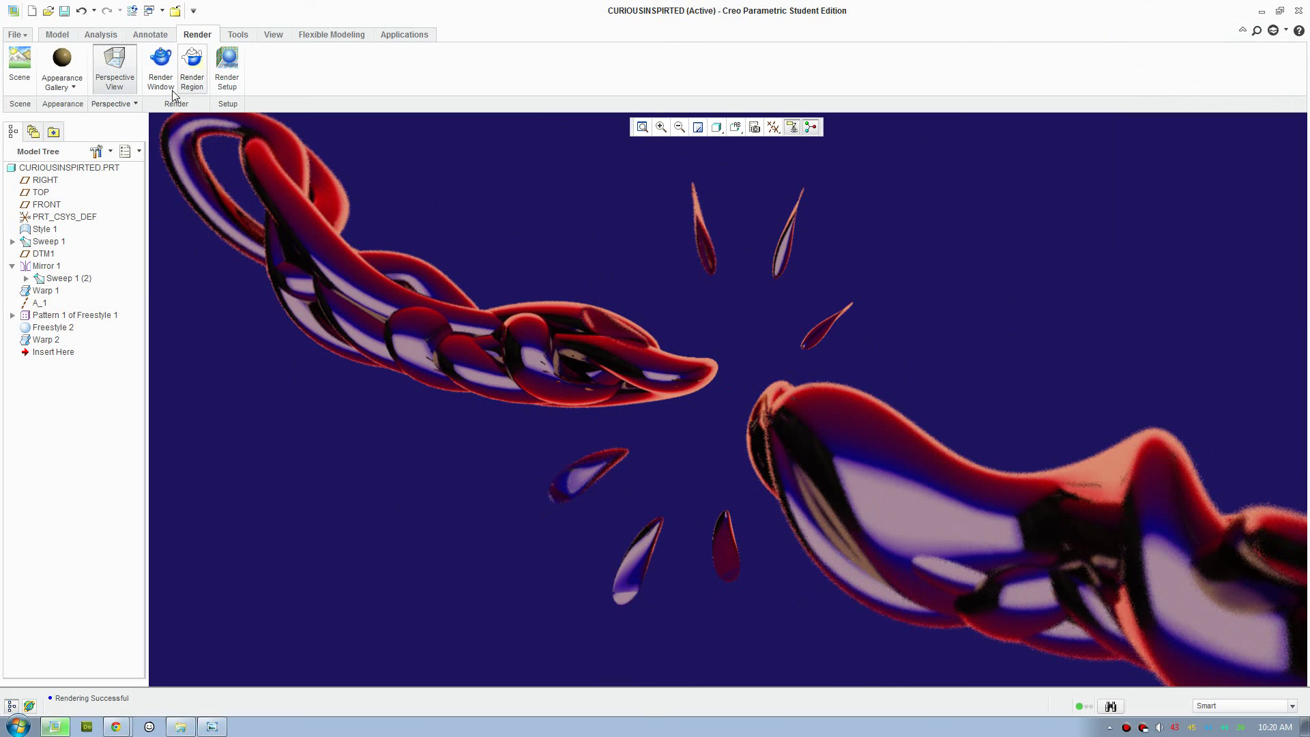
Review the scene's room, light and effects settings and the available background types, leaving the background as Color, and close the scene settings.
{"action": "left_click", "coordinate": [21, 81]}
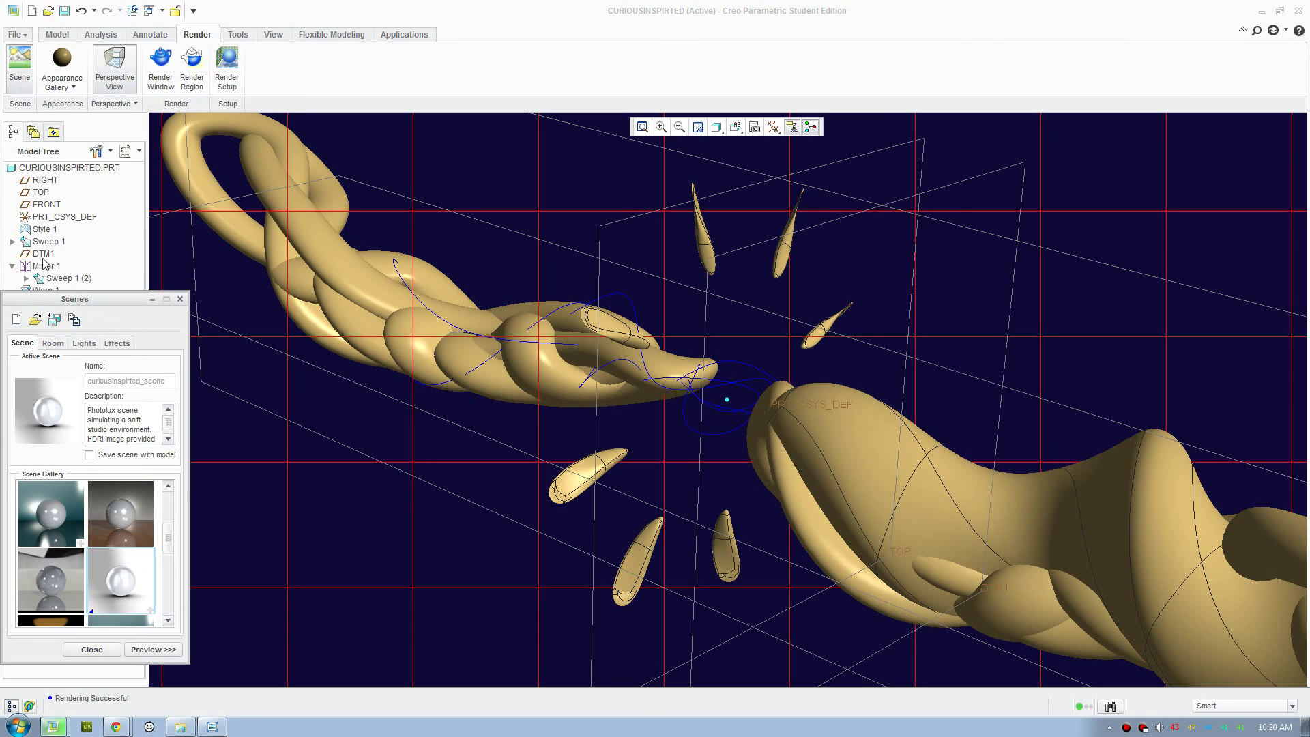
{"action": "left_click", "coordinate": [57, 346]}
{"action": "left_click", "coordinate": [81, 317]}
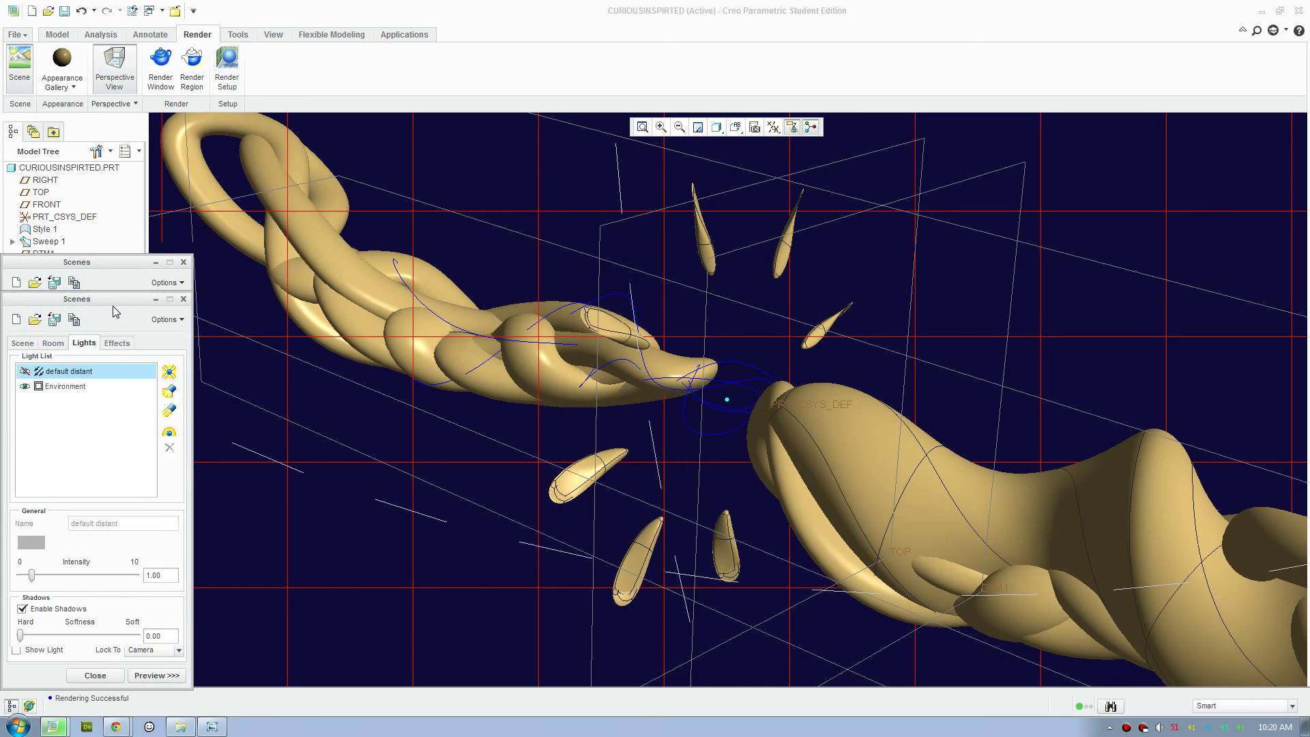
{"action": "left_click", "coordinate": [115, 307]}
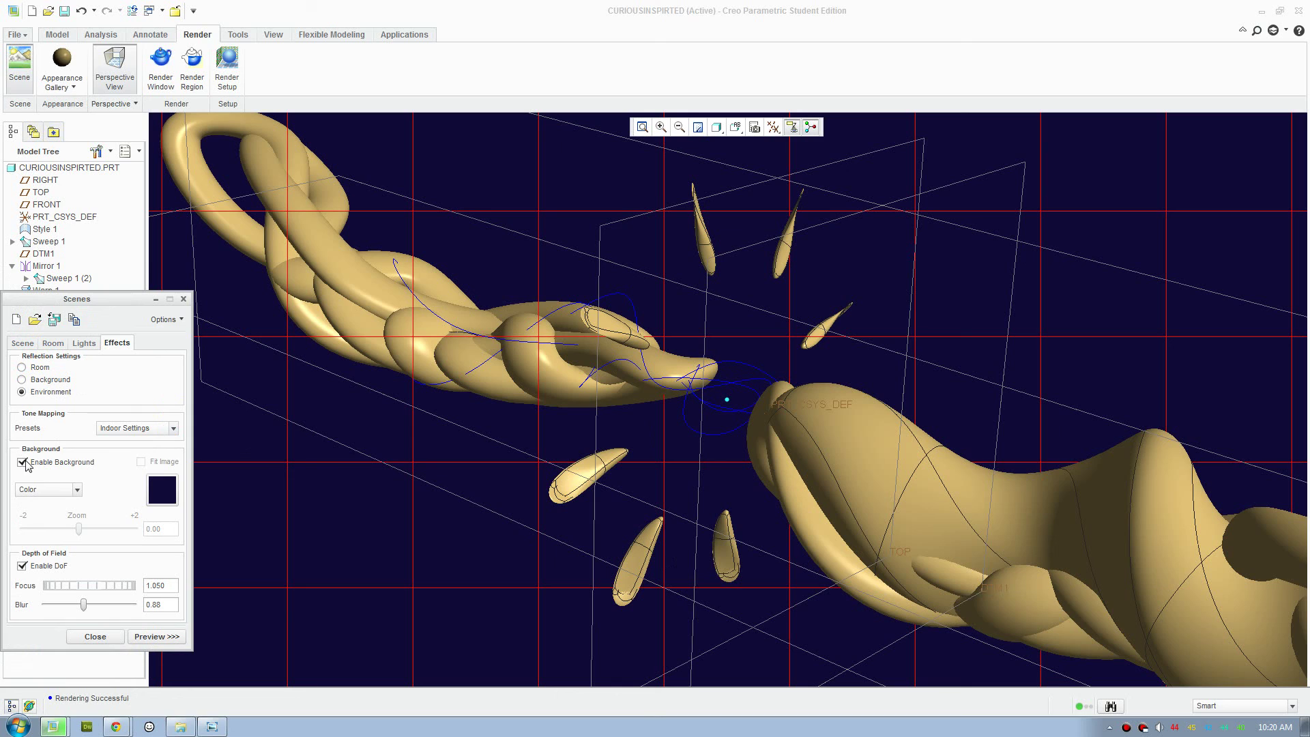
{"action": "left_click", "coordinate": [68, 490]}
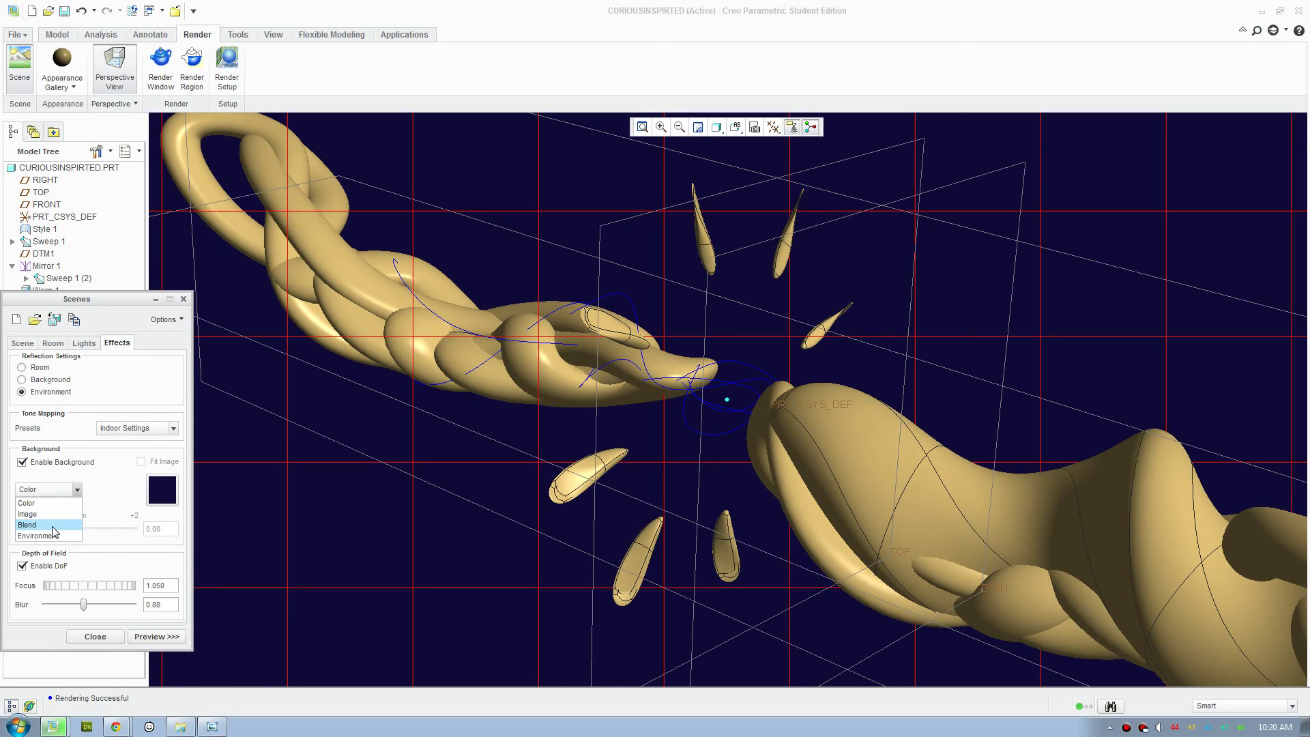
{"action": "left_click", "coordinate": [108, 482]}
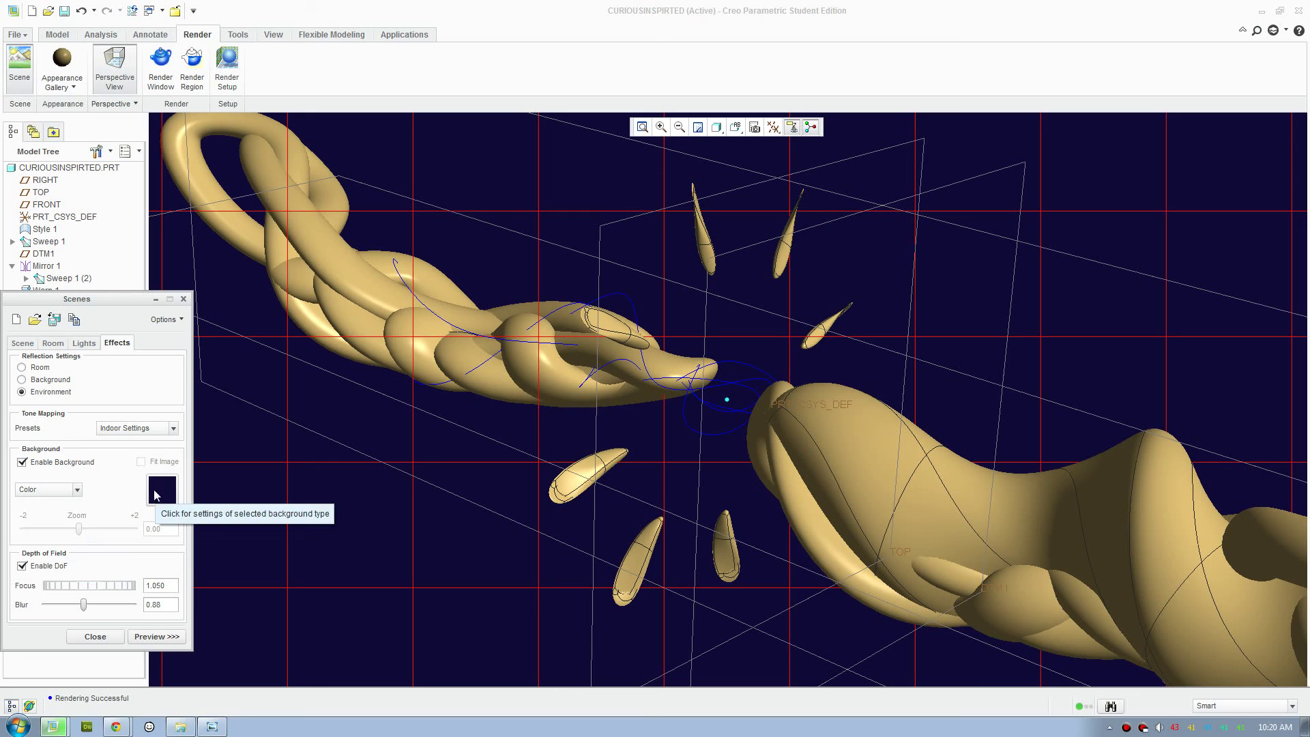
{"action": "left_click", "coordinate": [101, 639]}
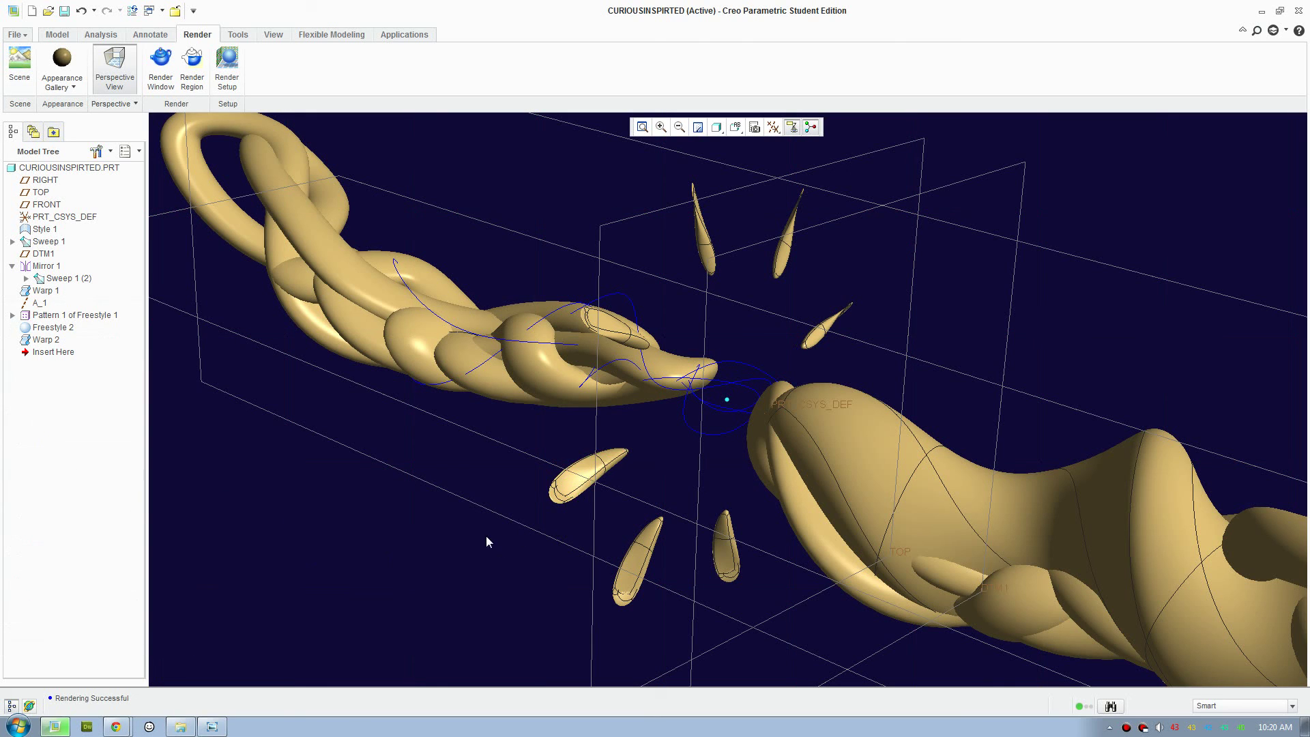
Switch to the 1 Abstract folder, open CURIOUSINSPIRTED.png in Windows Photo Viewer and look through the rendered images in the folder.
{"action": "left_click", "coordinate": [191, 729]}
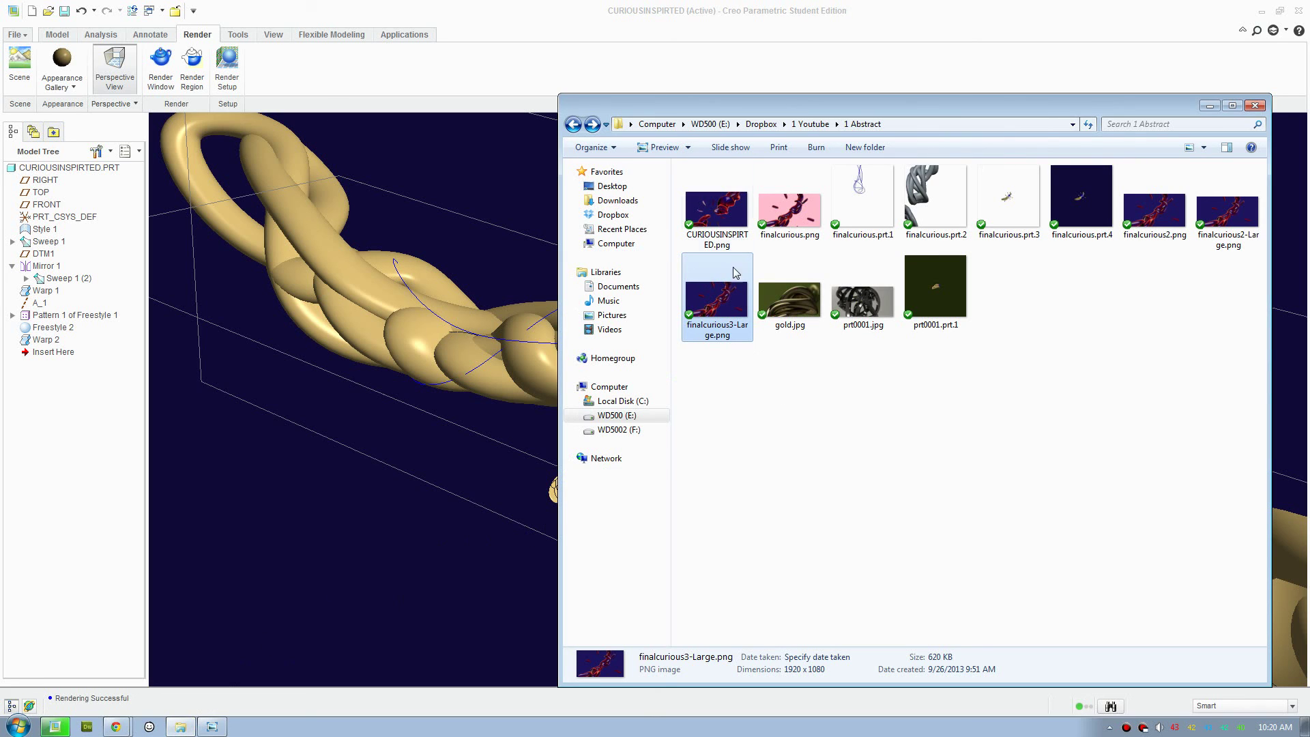
{"action": "left_click", "coordinate": [722, 227]}
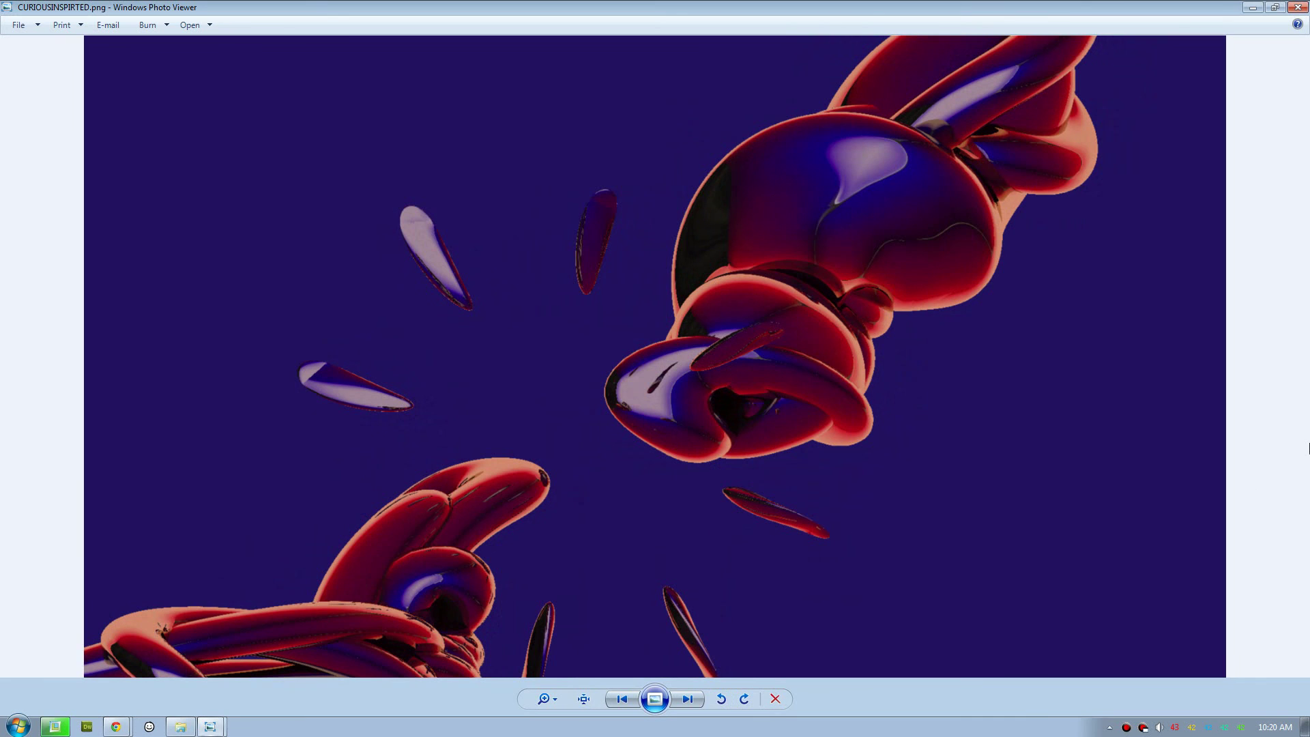
{"action": "key", "text": "Right"}
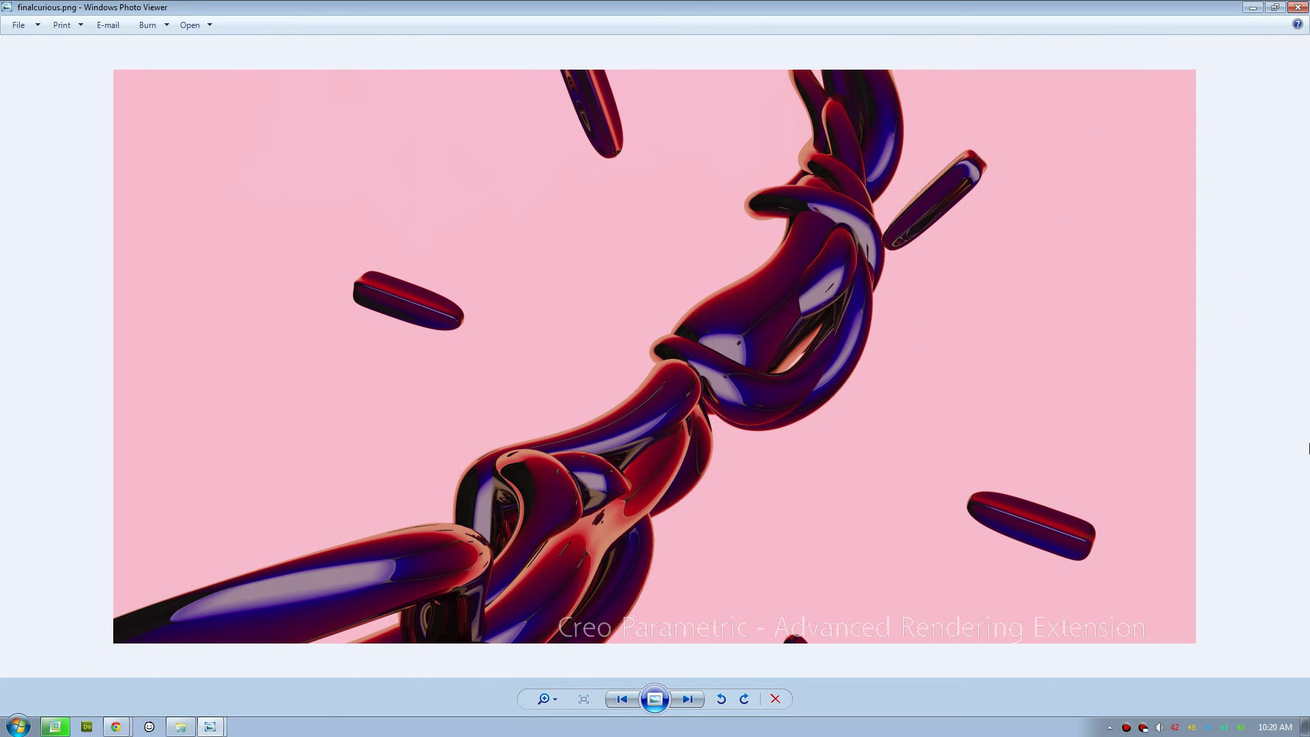
{"action": "key", "text": "Right"}
{"action": "key", "text": "Right"}
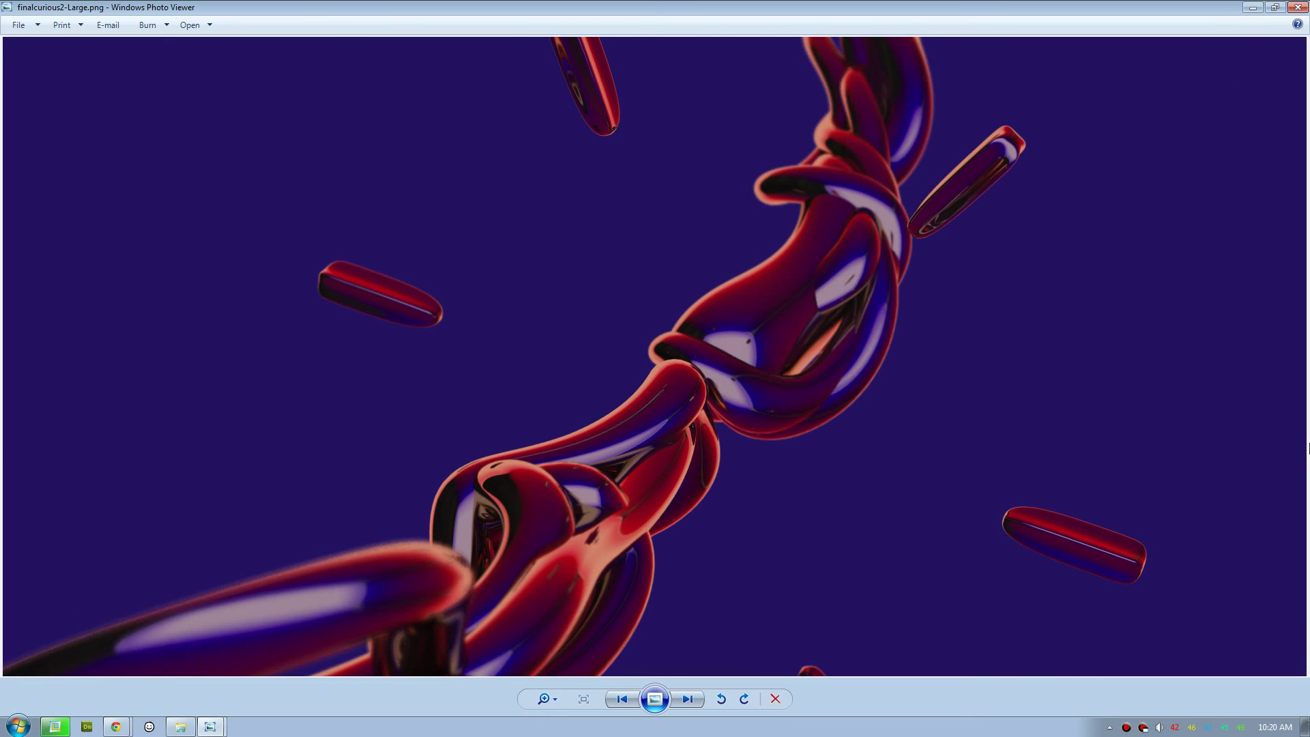
{"action": "key", "text": "Right"}
{"action": "key", "text": "Right"}
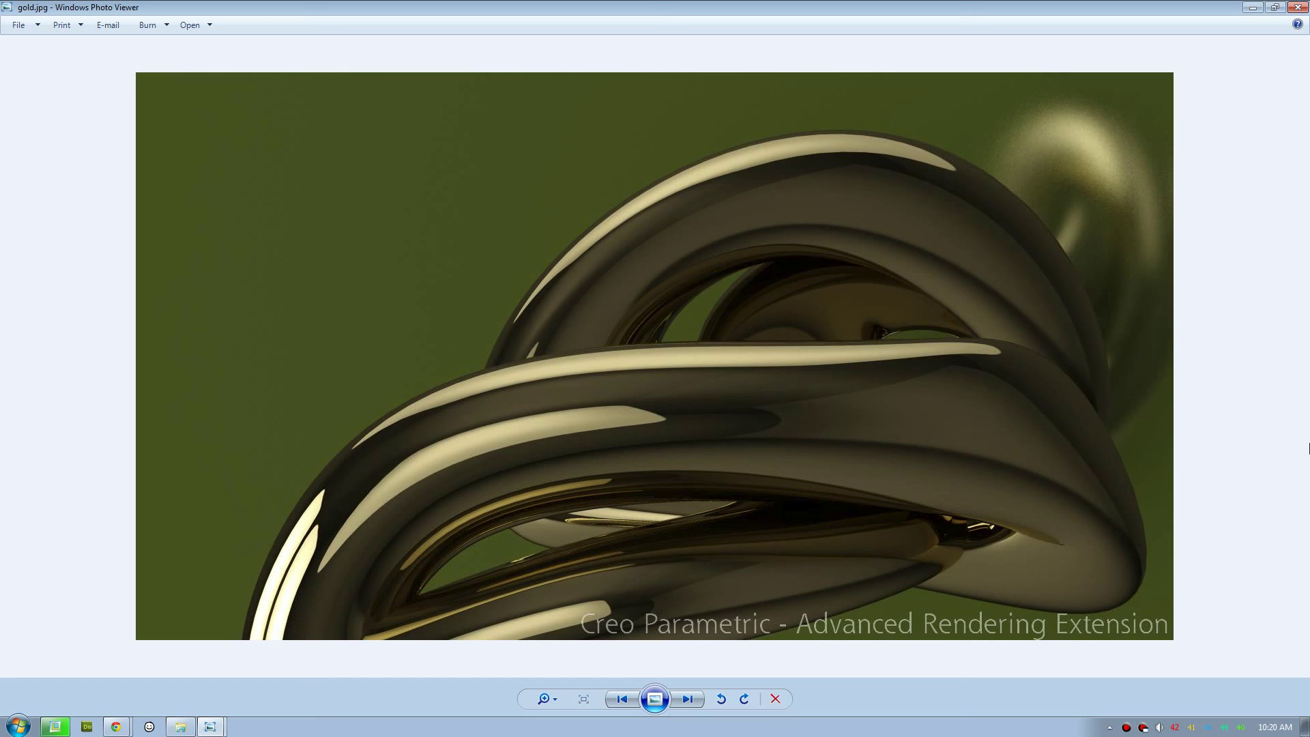
{"action": "key", "text": "Right"}
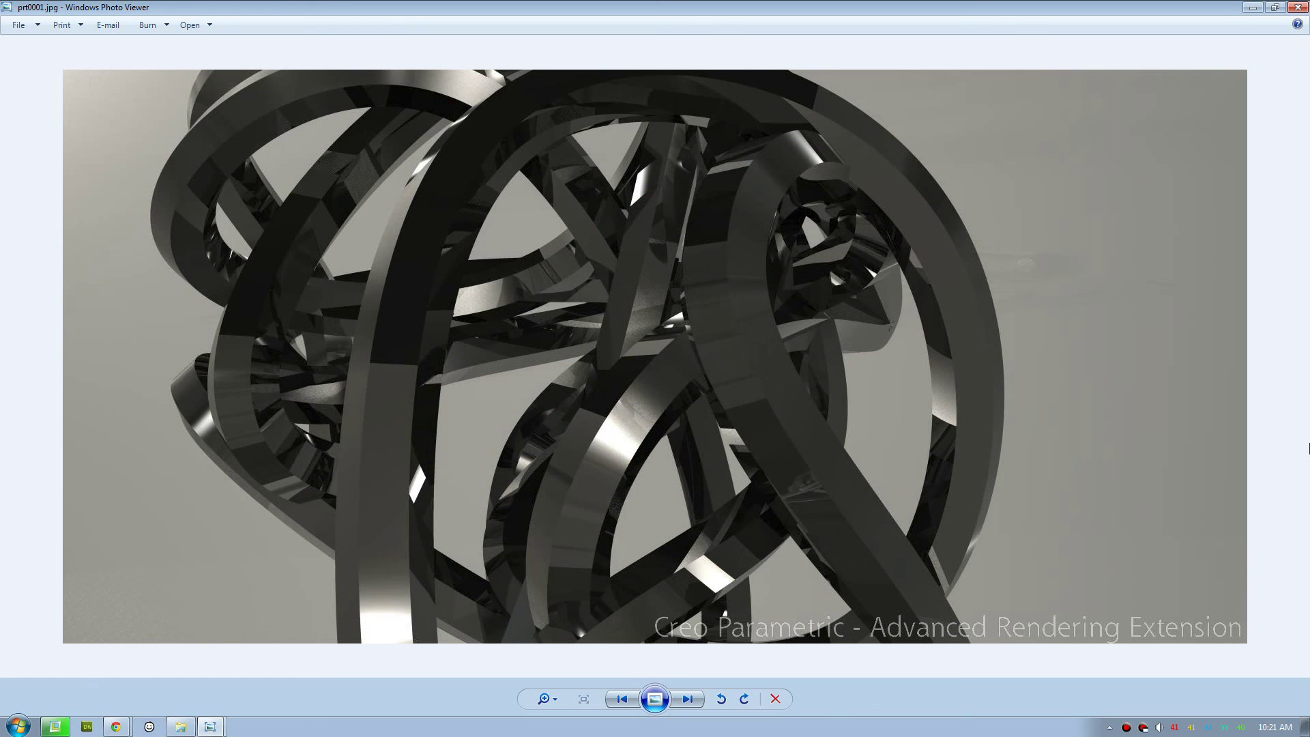
{"action": "key", "text": "Right"}
{"action": "key", "text": "Right"}
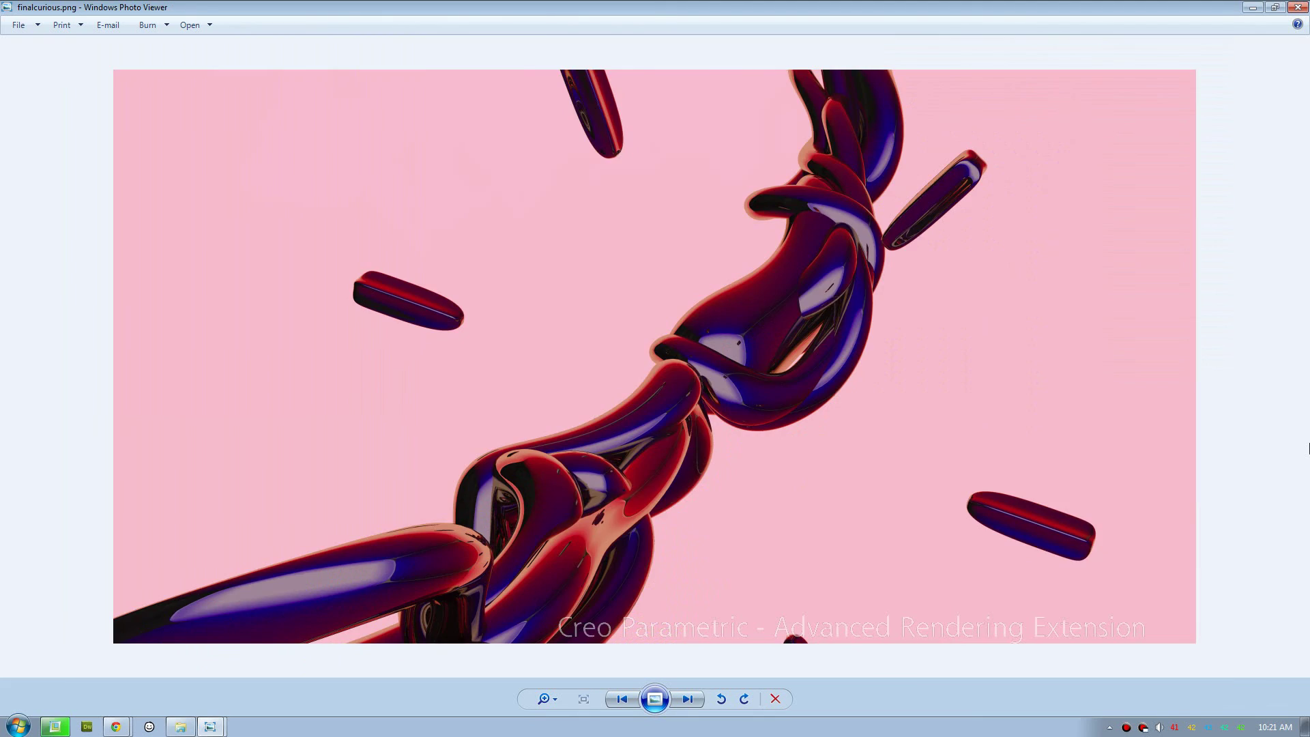
{"action": "key", "text": "Right"}
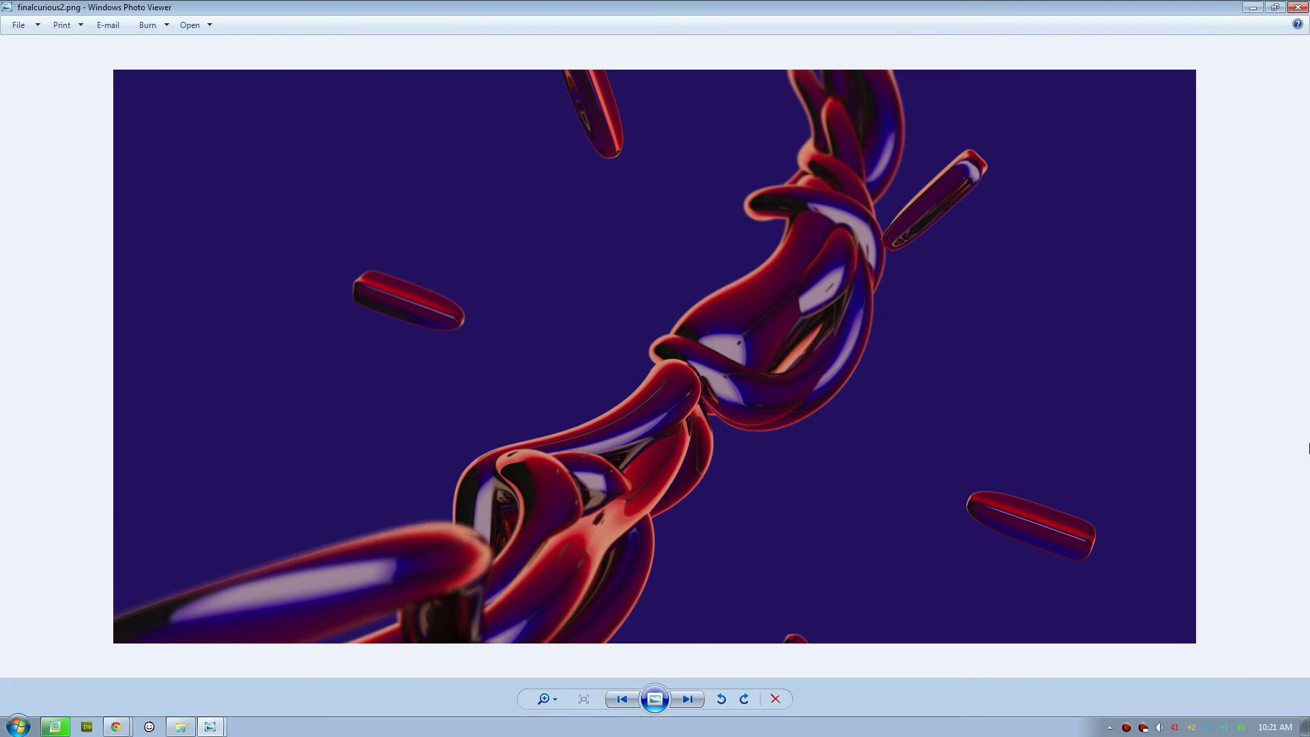